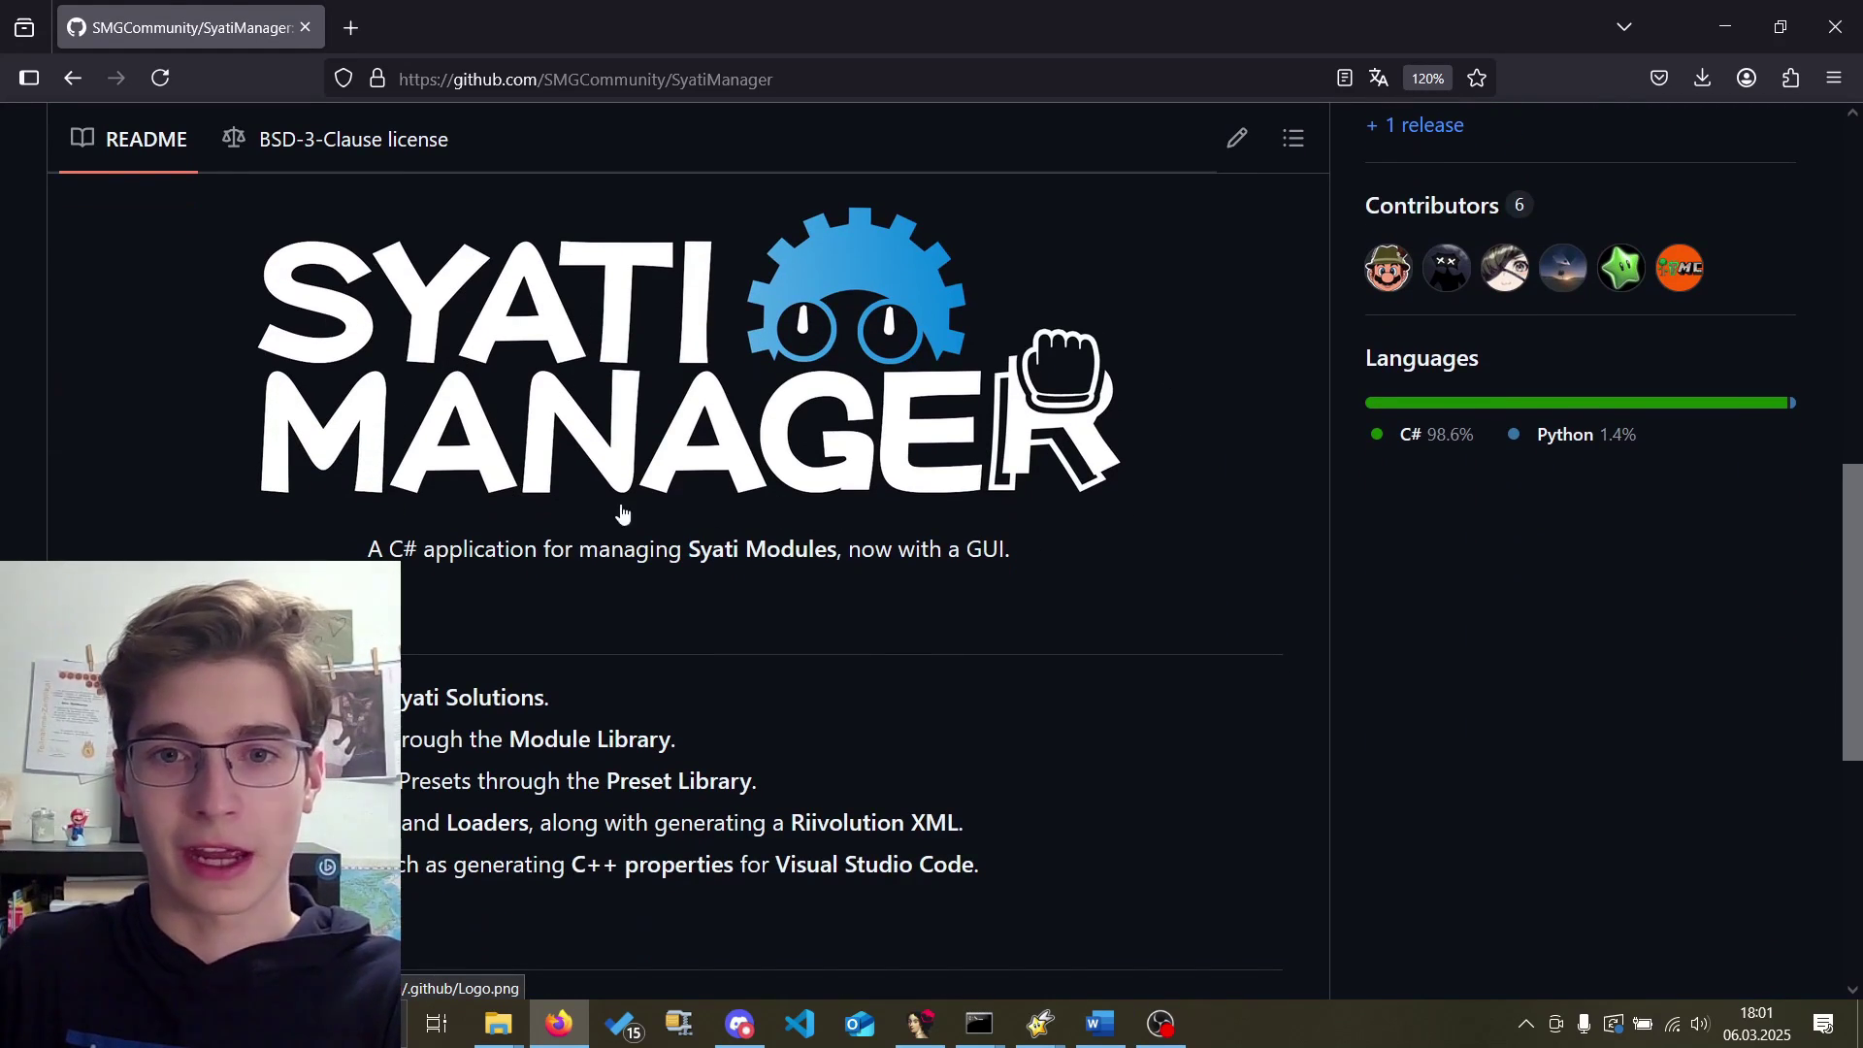
Review the SyatiManager README's features and the repository's source code download options.
{"action": "scroll", "coordinate": [1174, 639], "scroll_direction": "down", "scroll_amount": 4}
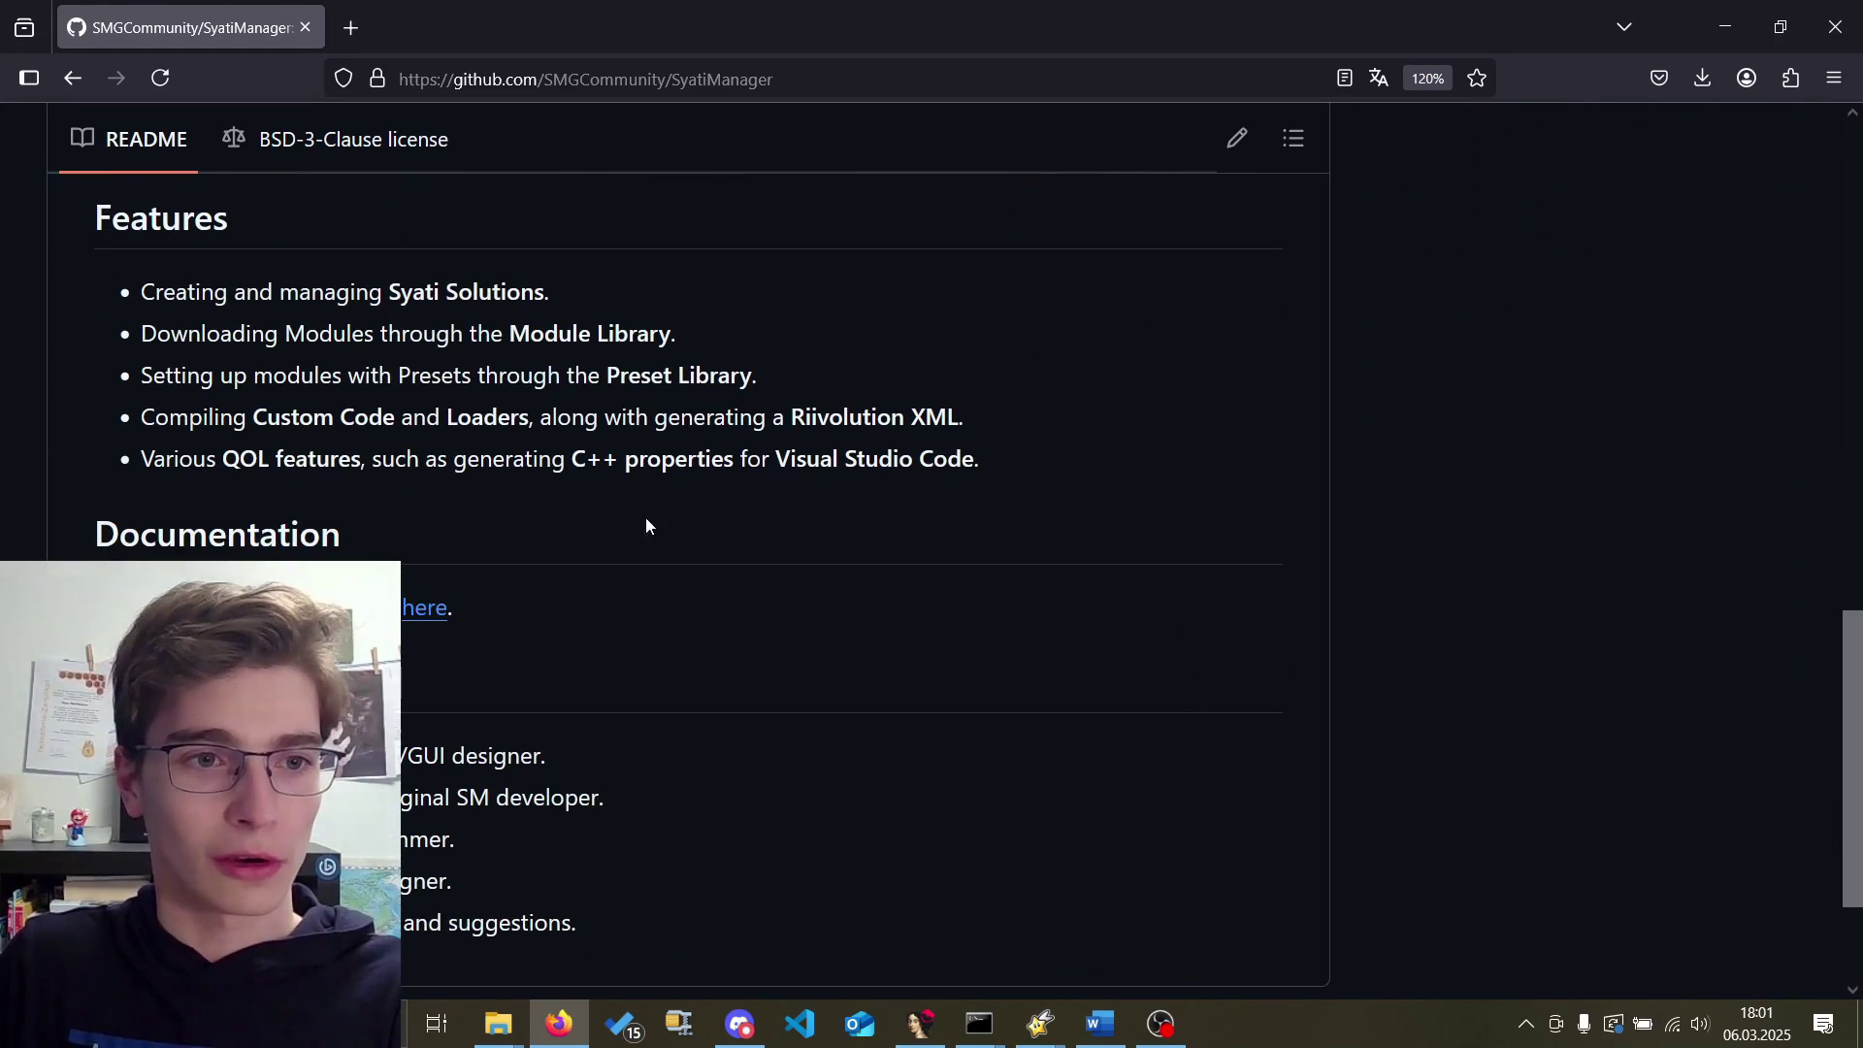
{"action": "scroll", "coordinate": [586, 354], "scroll_direction": "up", "scroll_amount": 12}
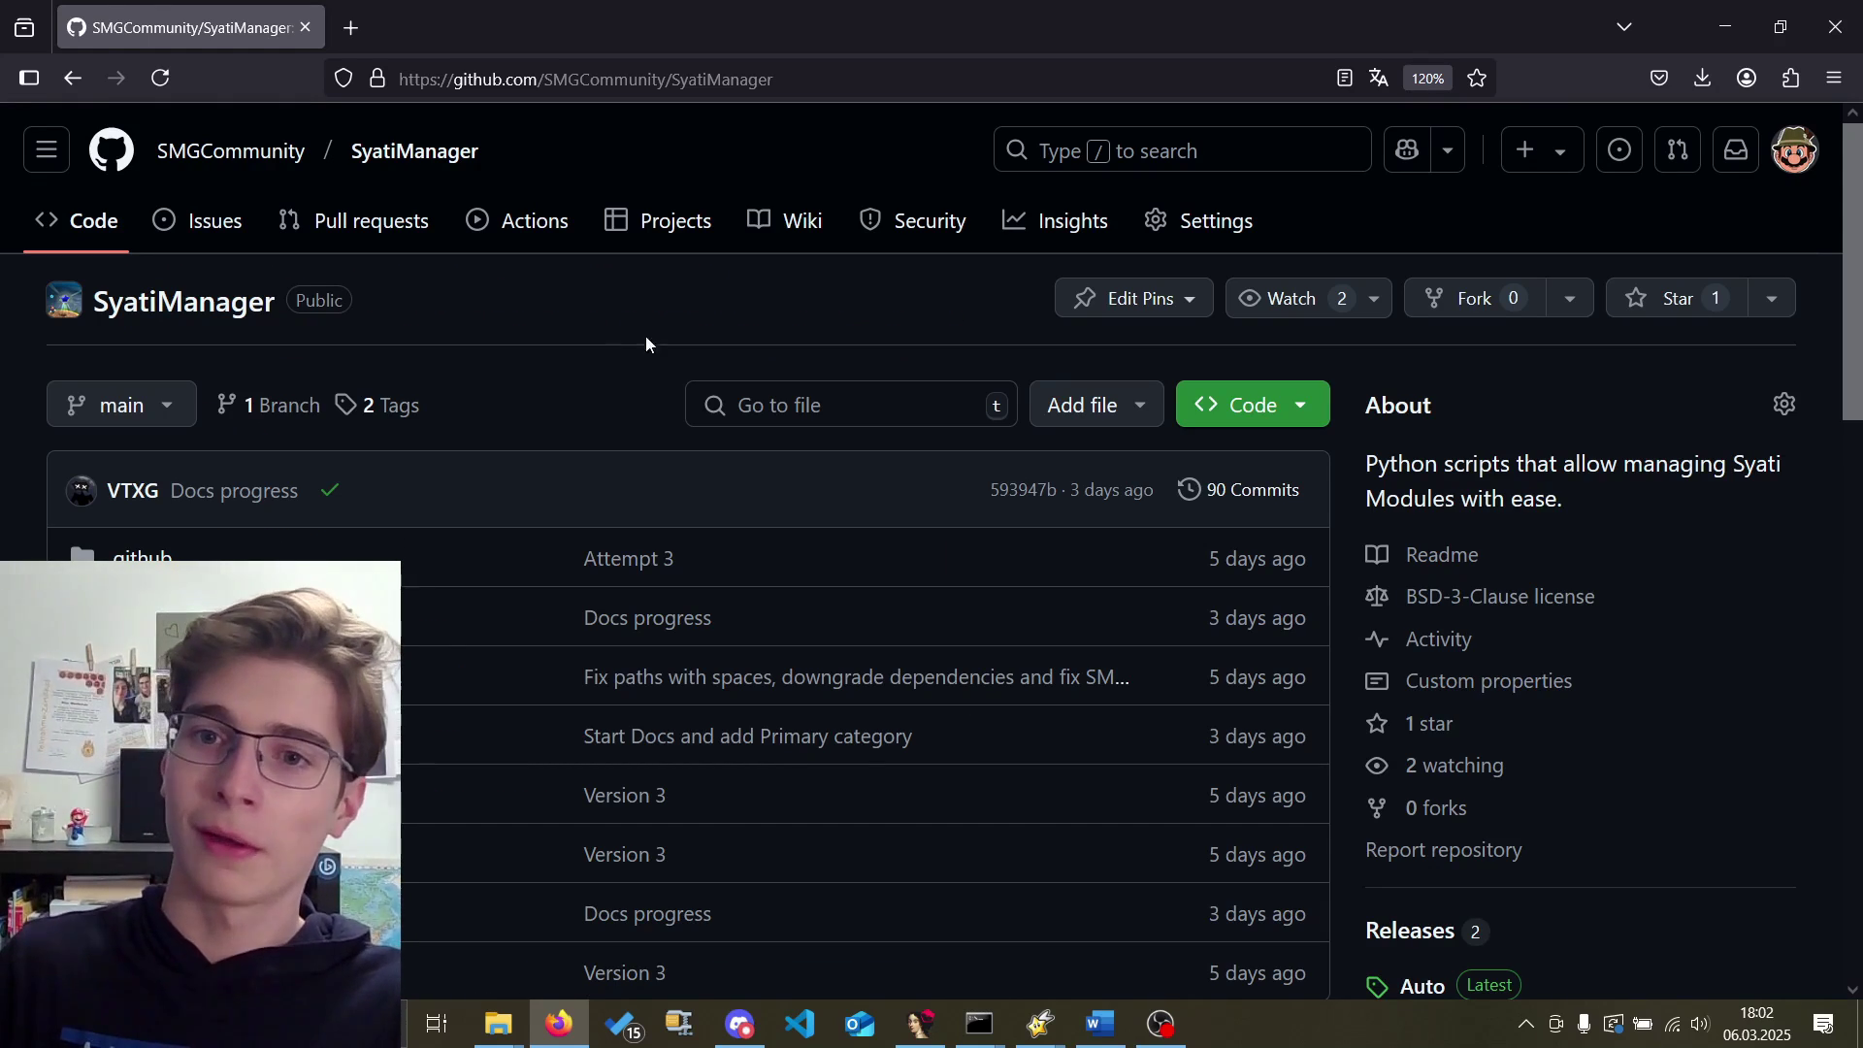
{"action": "left_click", "coordinate": [1252, 408]}
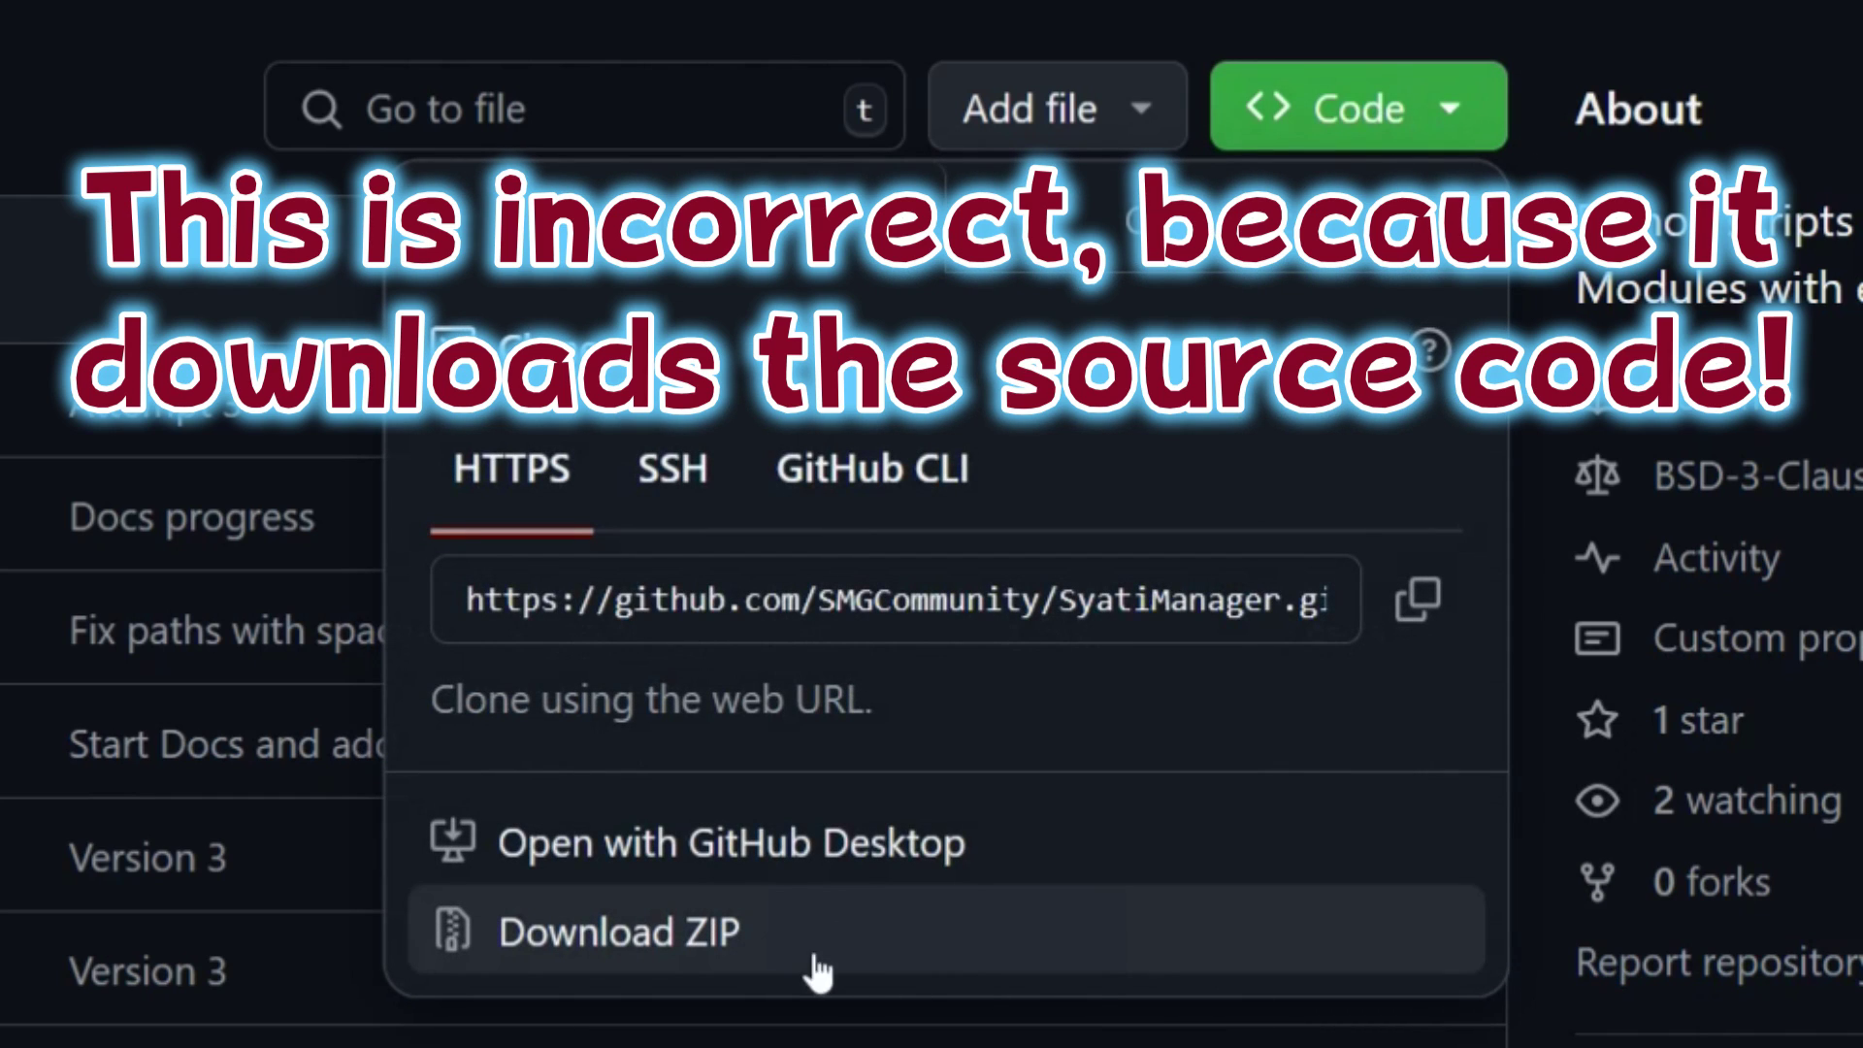
{"action": "key", "text": "Escape"}
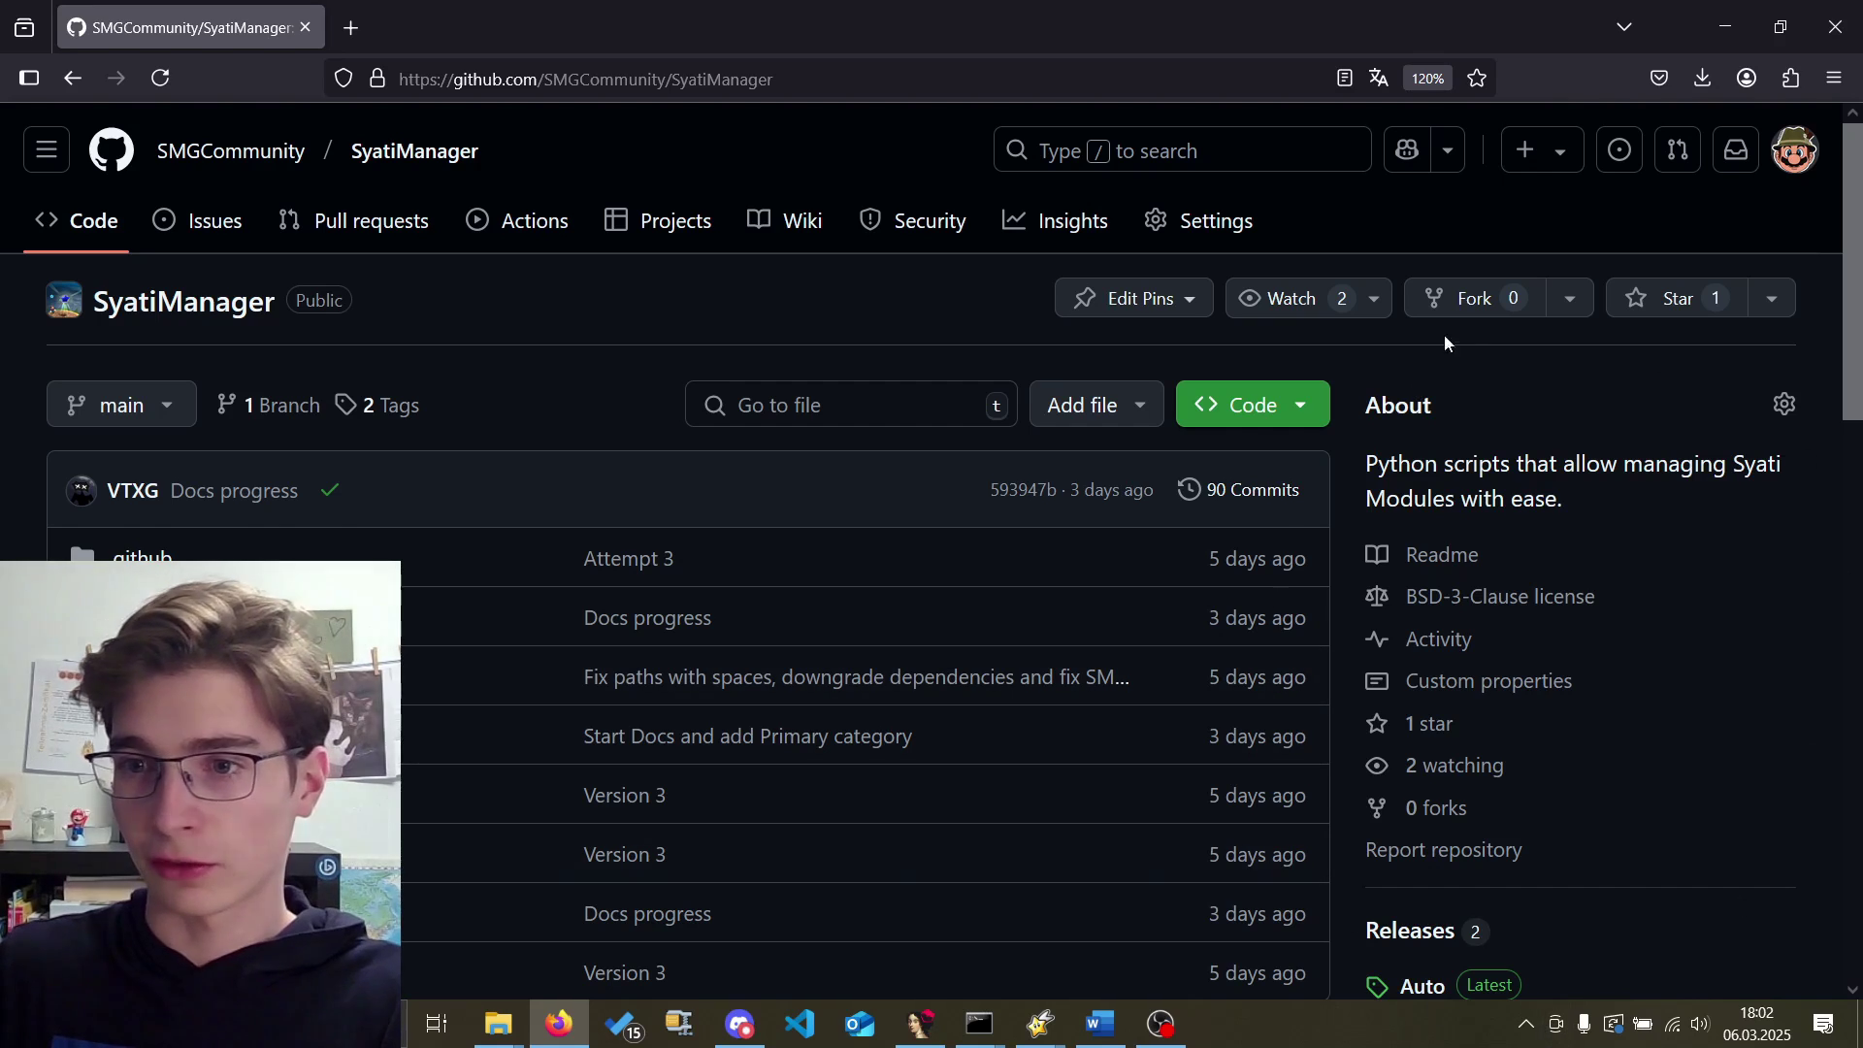
Open the SyatiManager repository's releases and expand the assets of Version 3.0.0.
{"action": "scroll", "coordinate": [1586, 491], "scroll_direction": "down", "scroll_amount": 3}
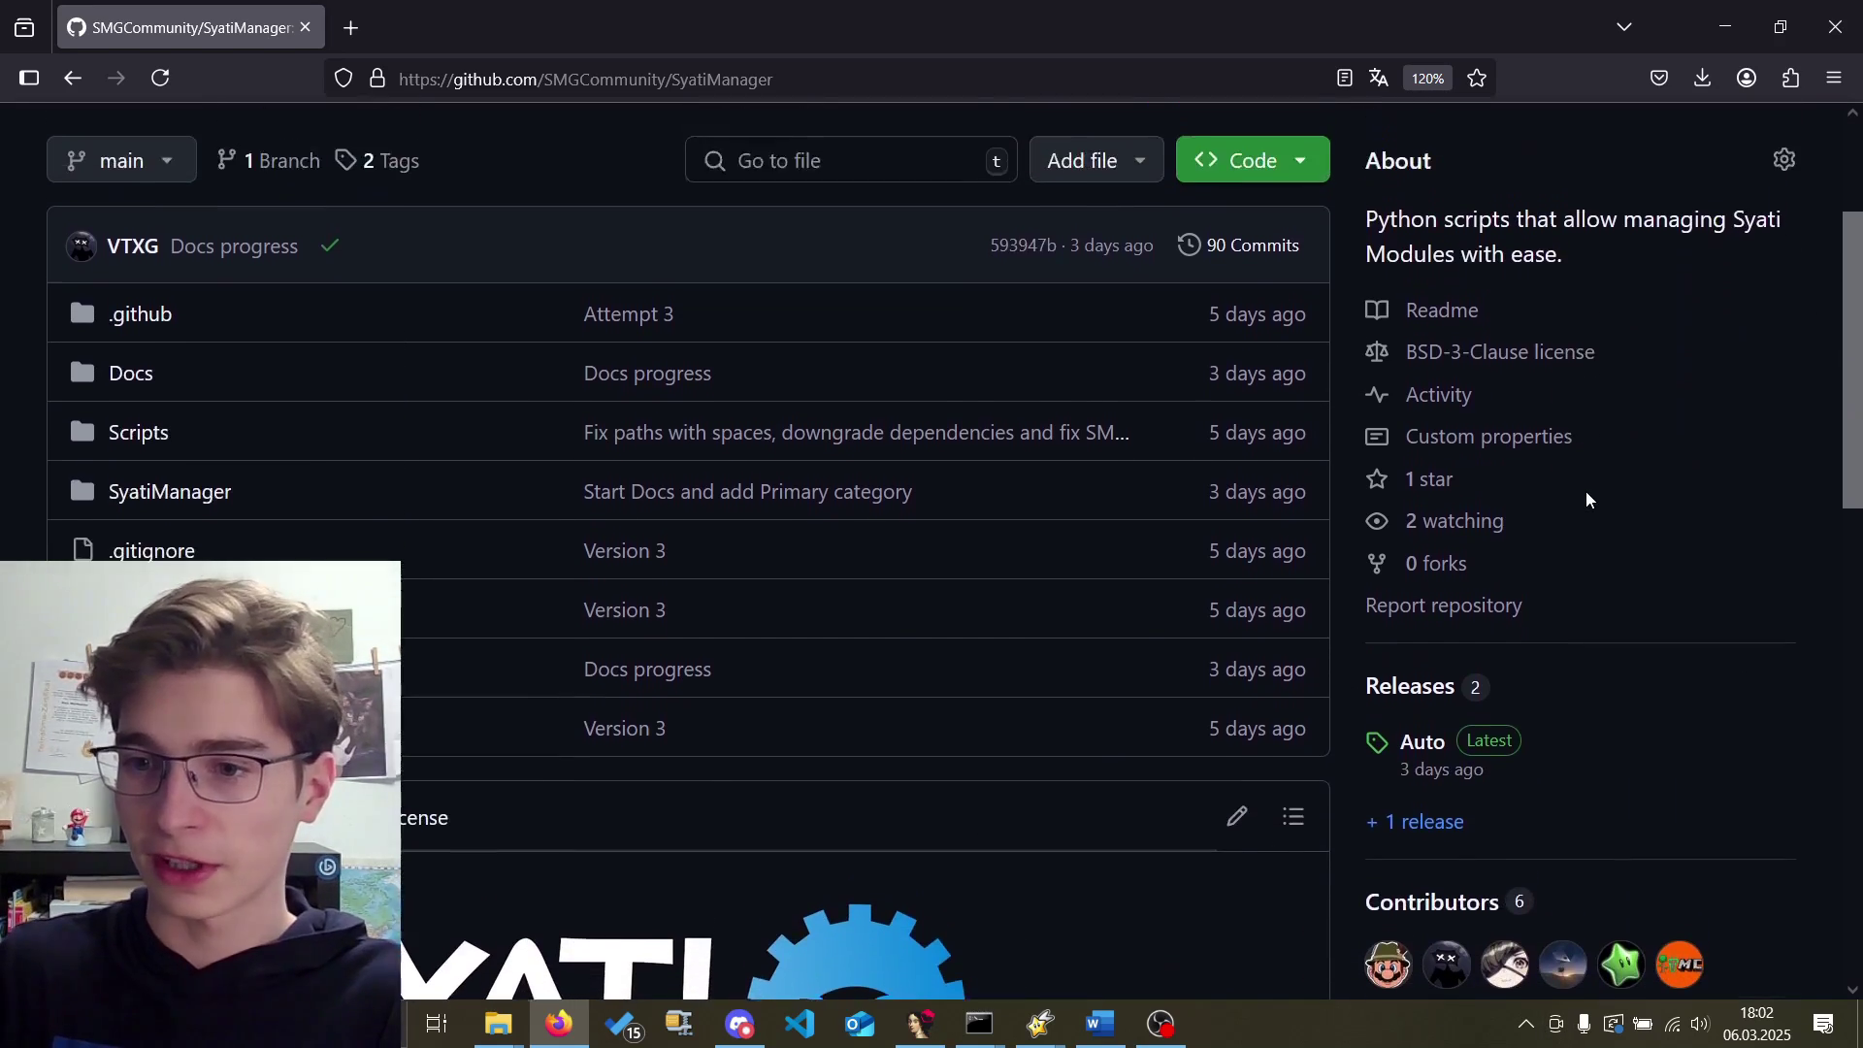
{"action": "scroll", "coordinate": [1586, 491], "scroll_direction": "down", "scroll_amount": 1}
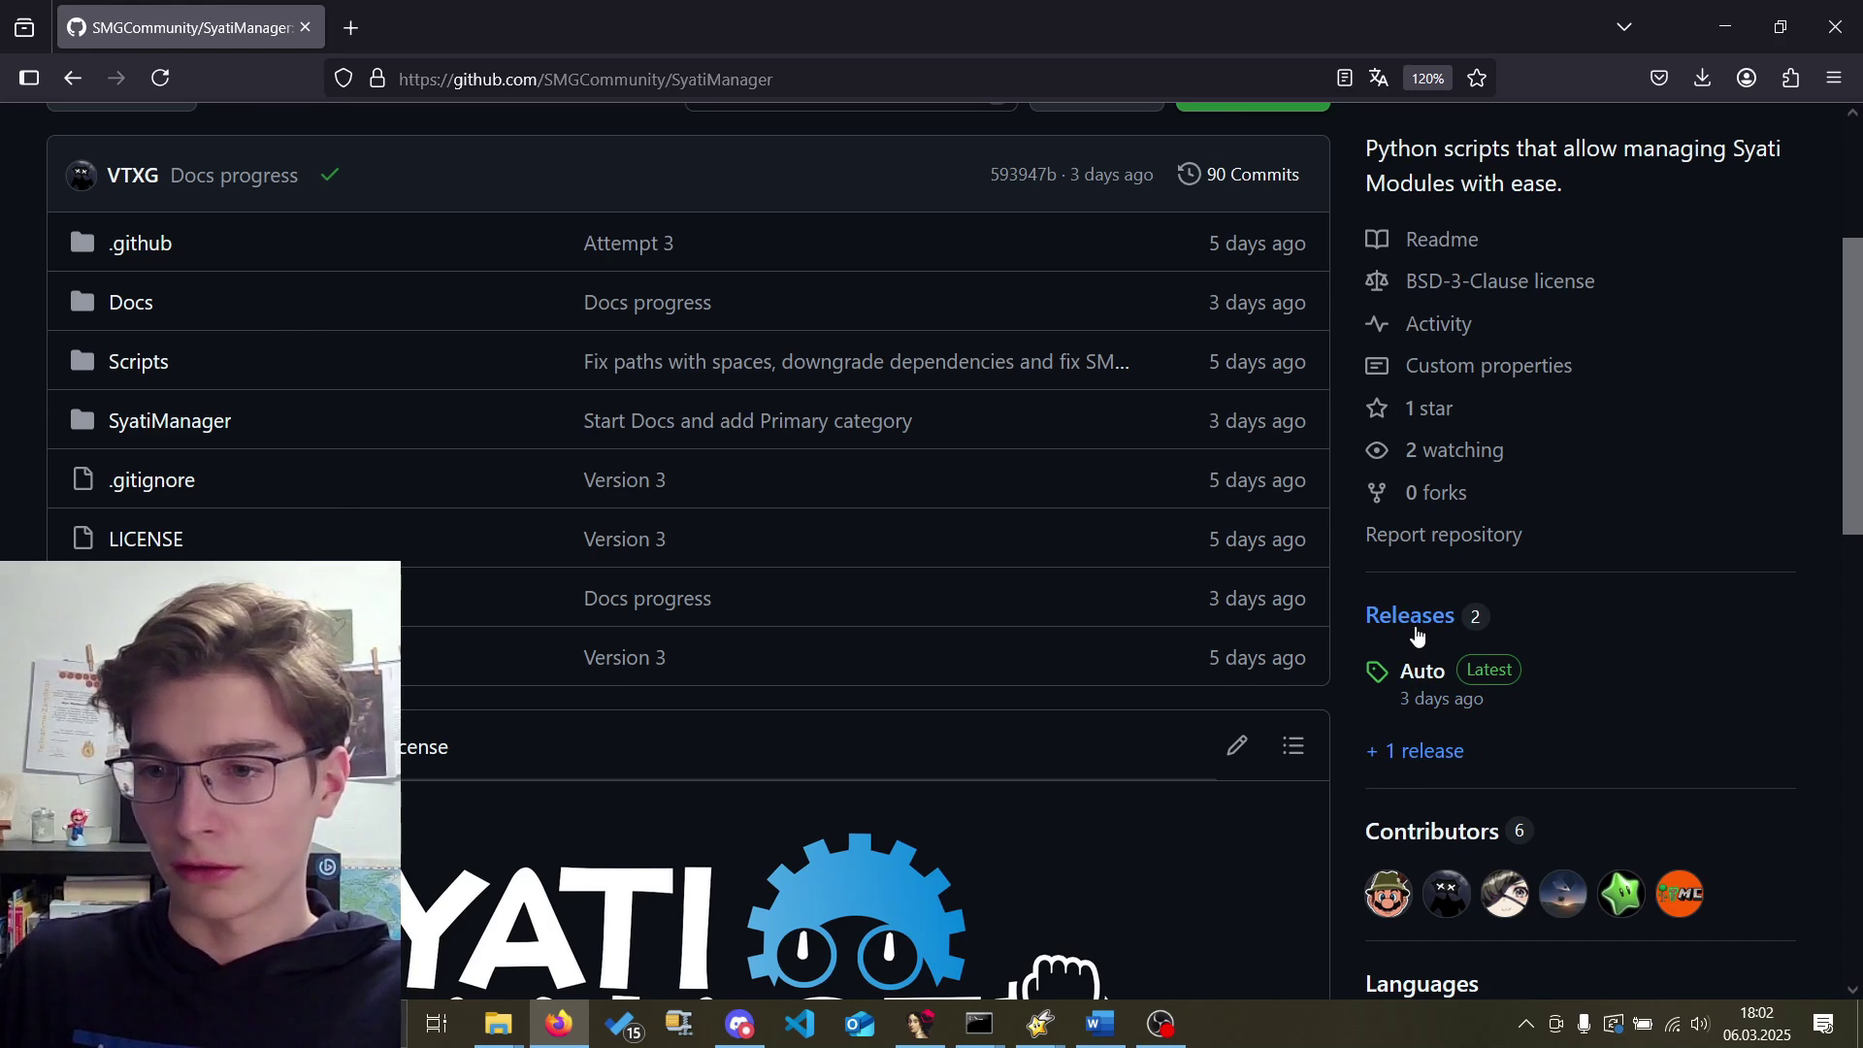
{"action": "left_click", "coordinate": [1415, 621]}
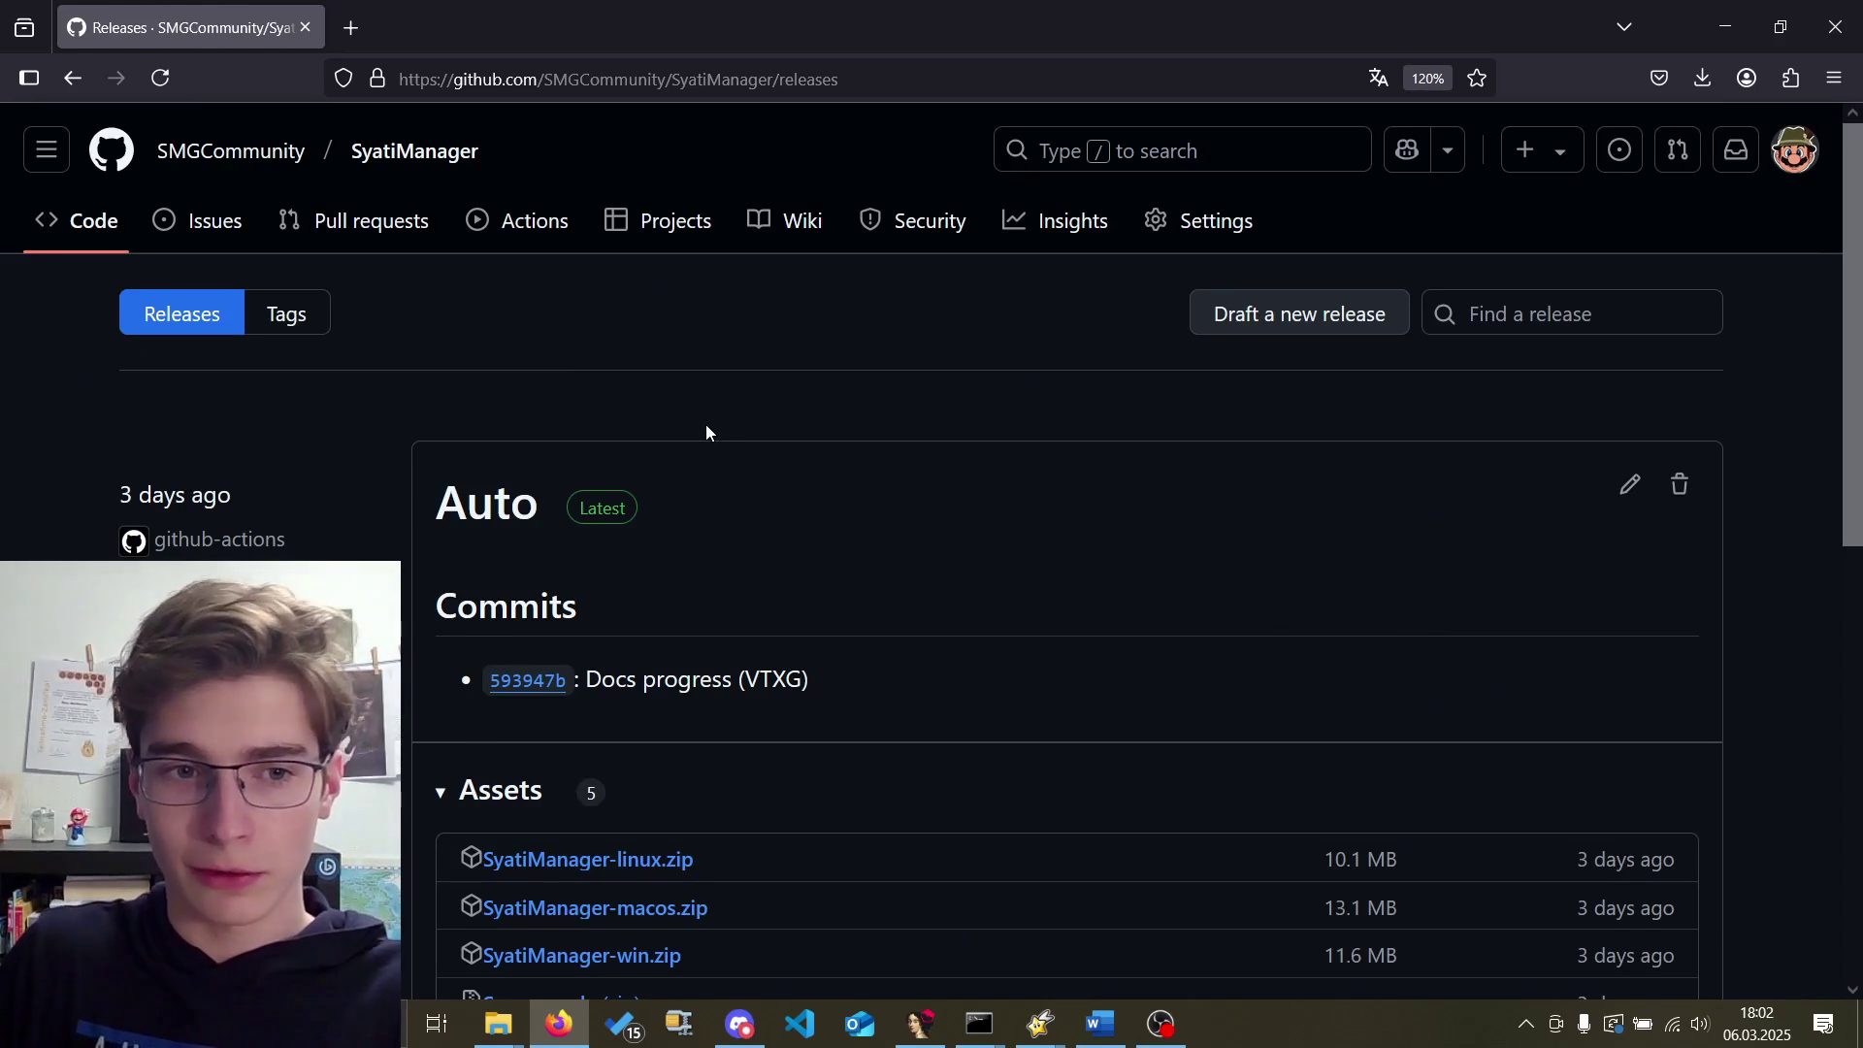
{"action": "scroll", "coordinate": [723, 439], "scroll_direction": "down", "scroll_amount": 8}
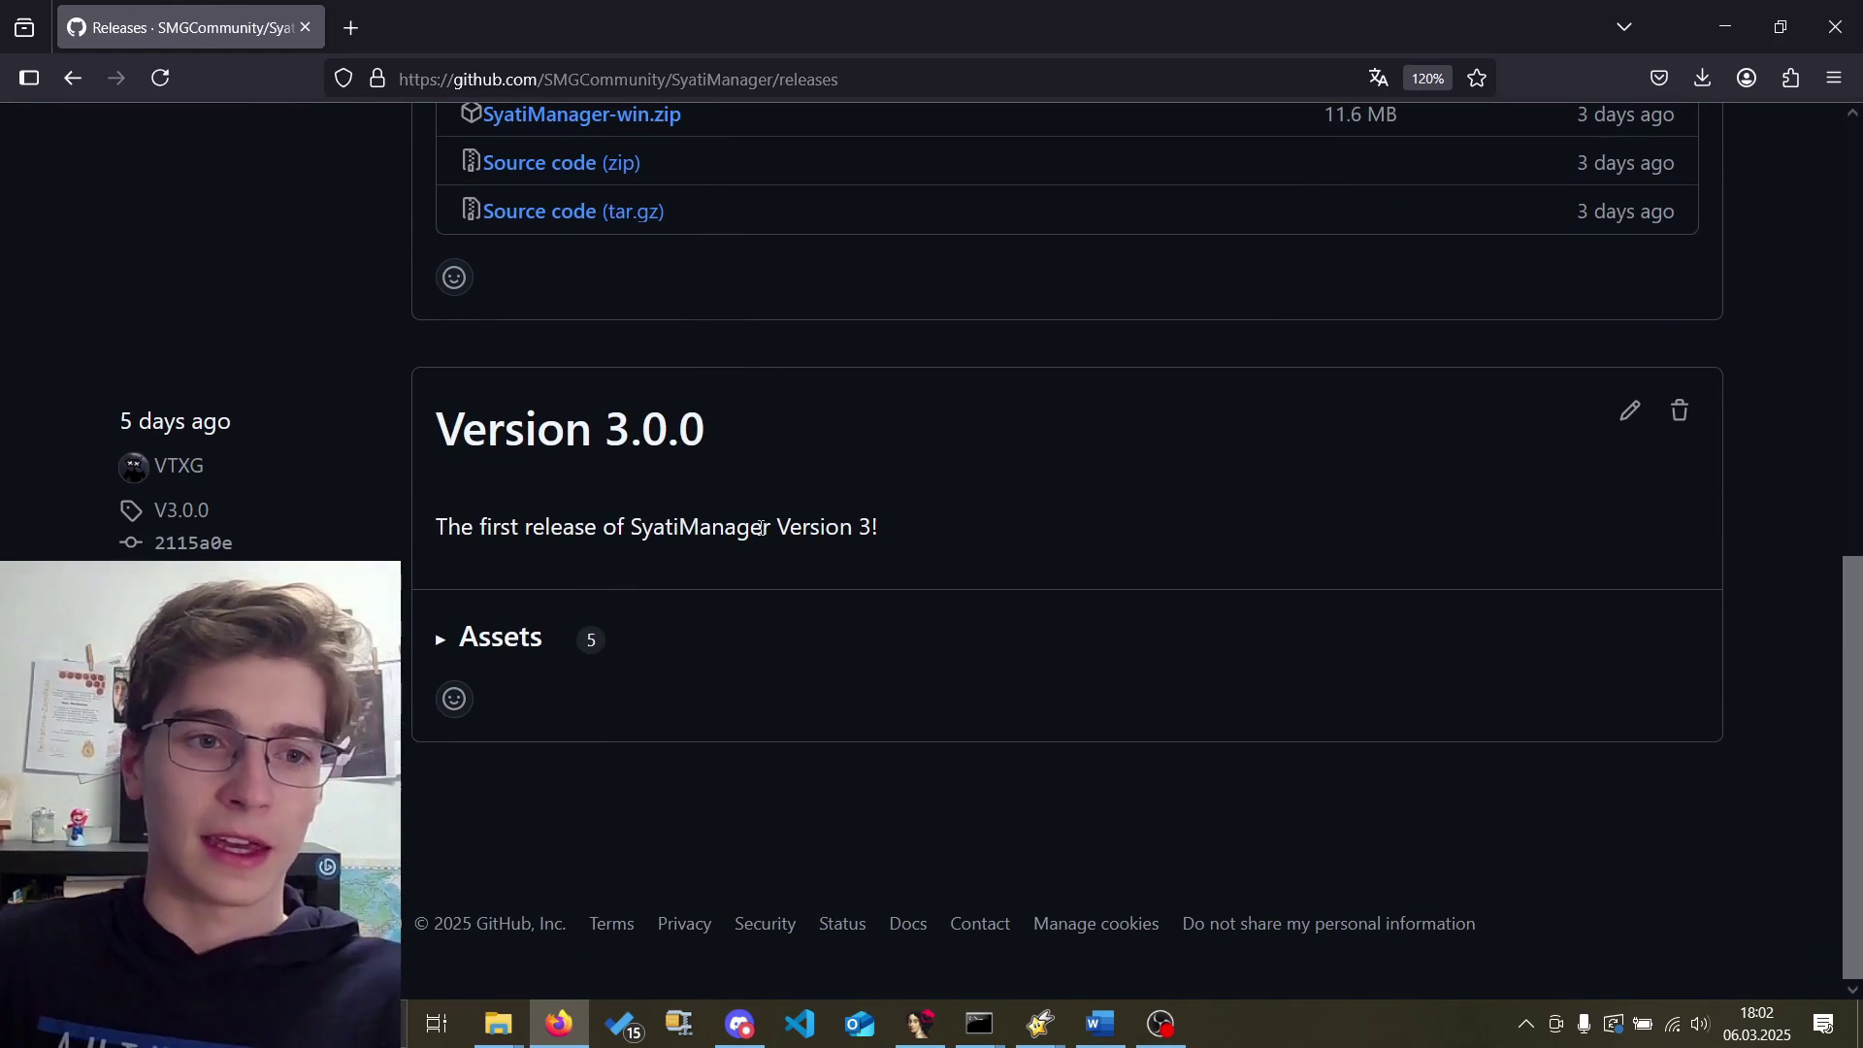
{"action": "left_click", "coordinate": [443, 642]}
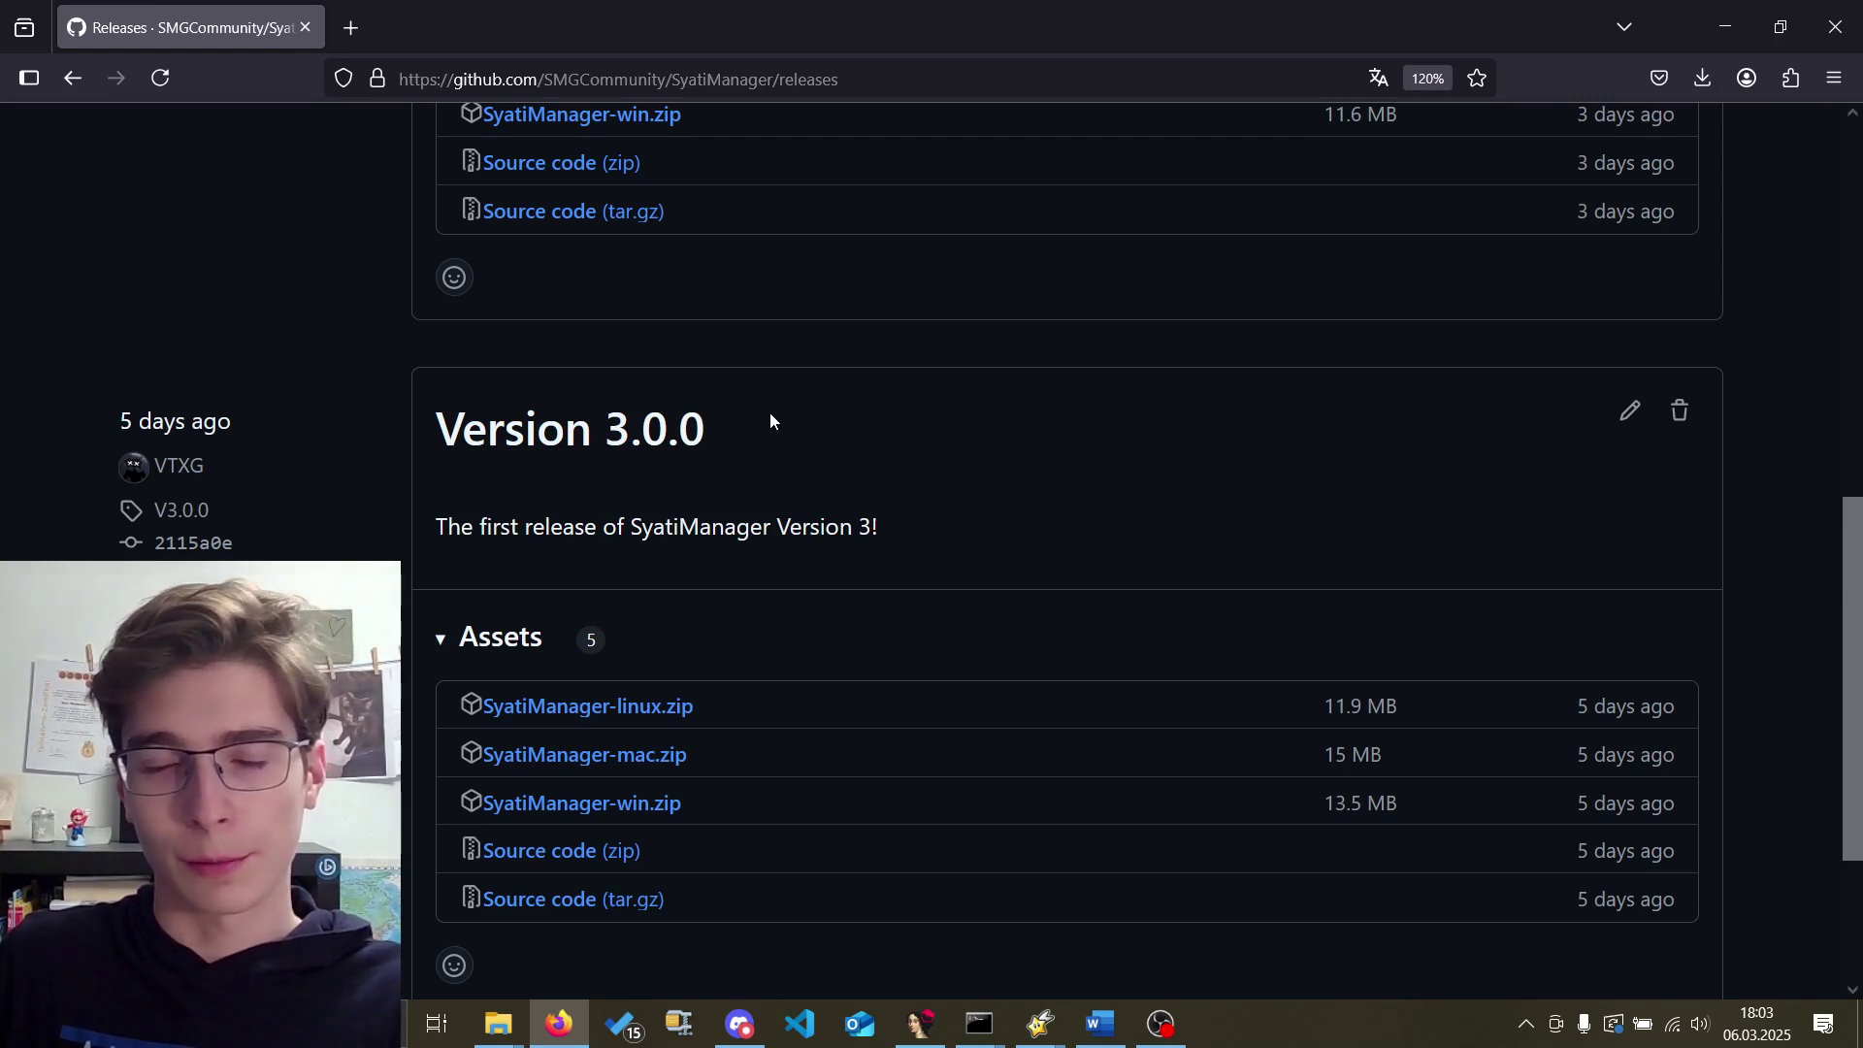
Compare the downloadable assets of the Auto and Version 3.0.0 releases.
{"action": "scroll", "coordinate": [771, 411], "scroll_direction": "up", "scroll_amount": 6}
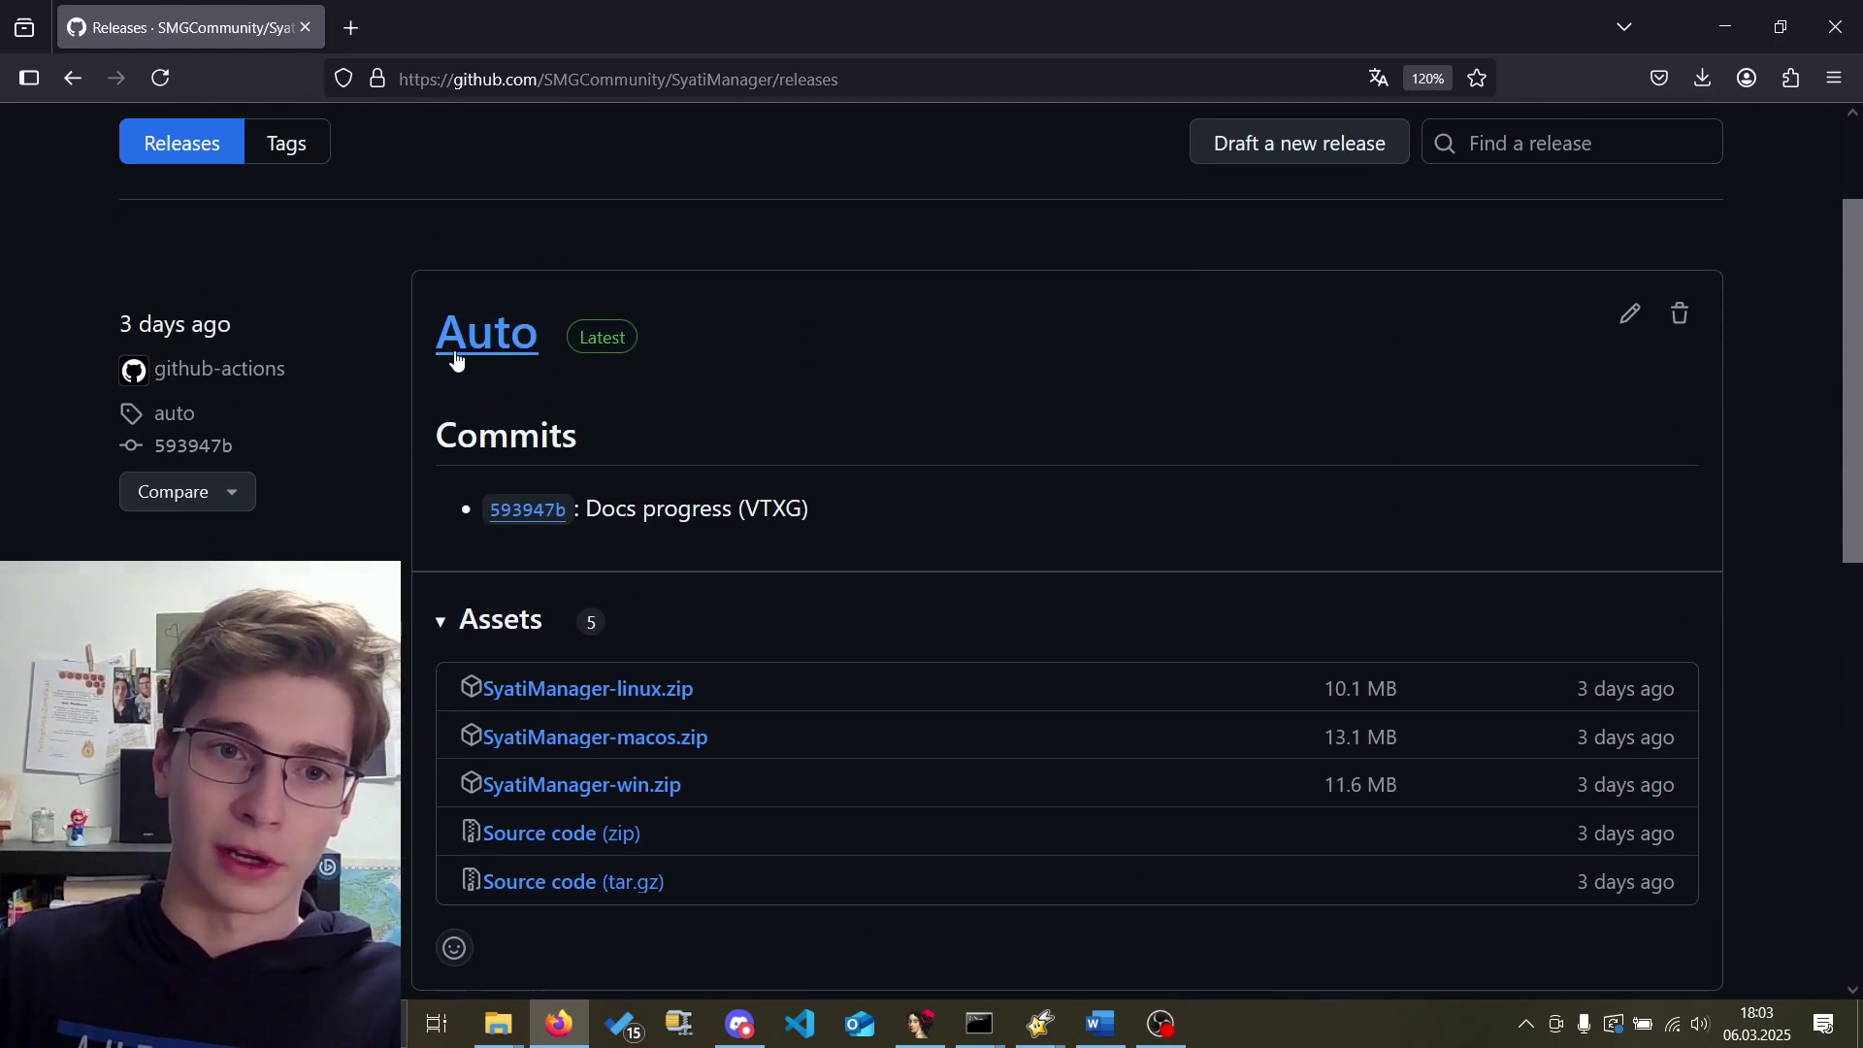
{"action": "scroll", "coordinate": [799, 342], "scroll_direction": "down", "scroll_amount": 3}
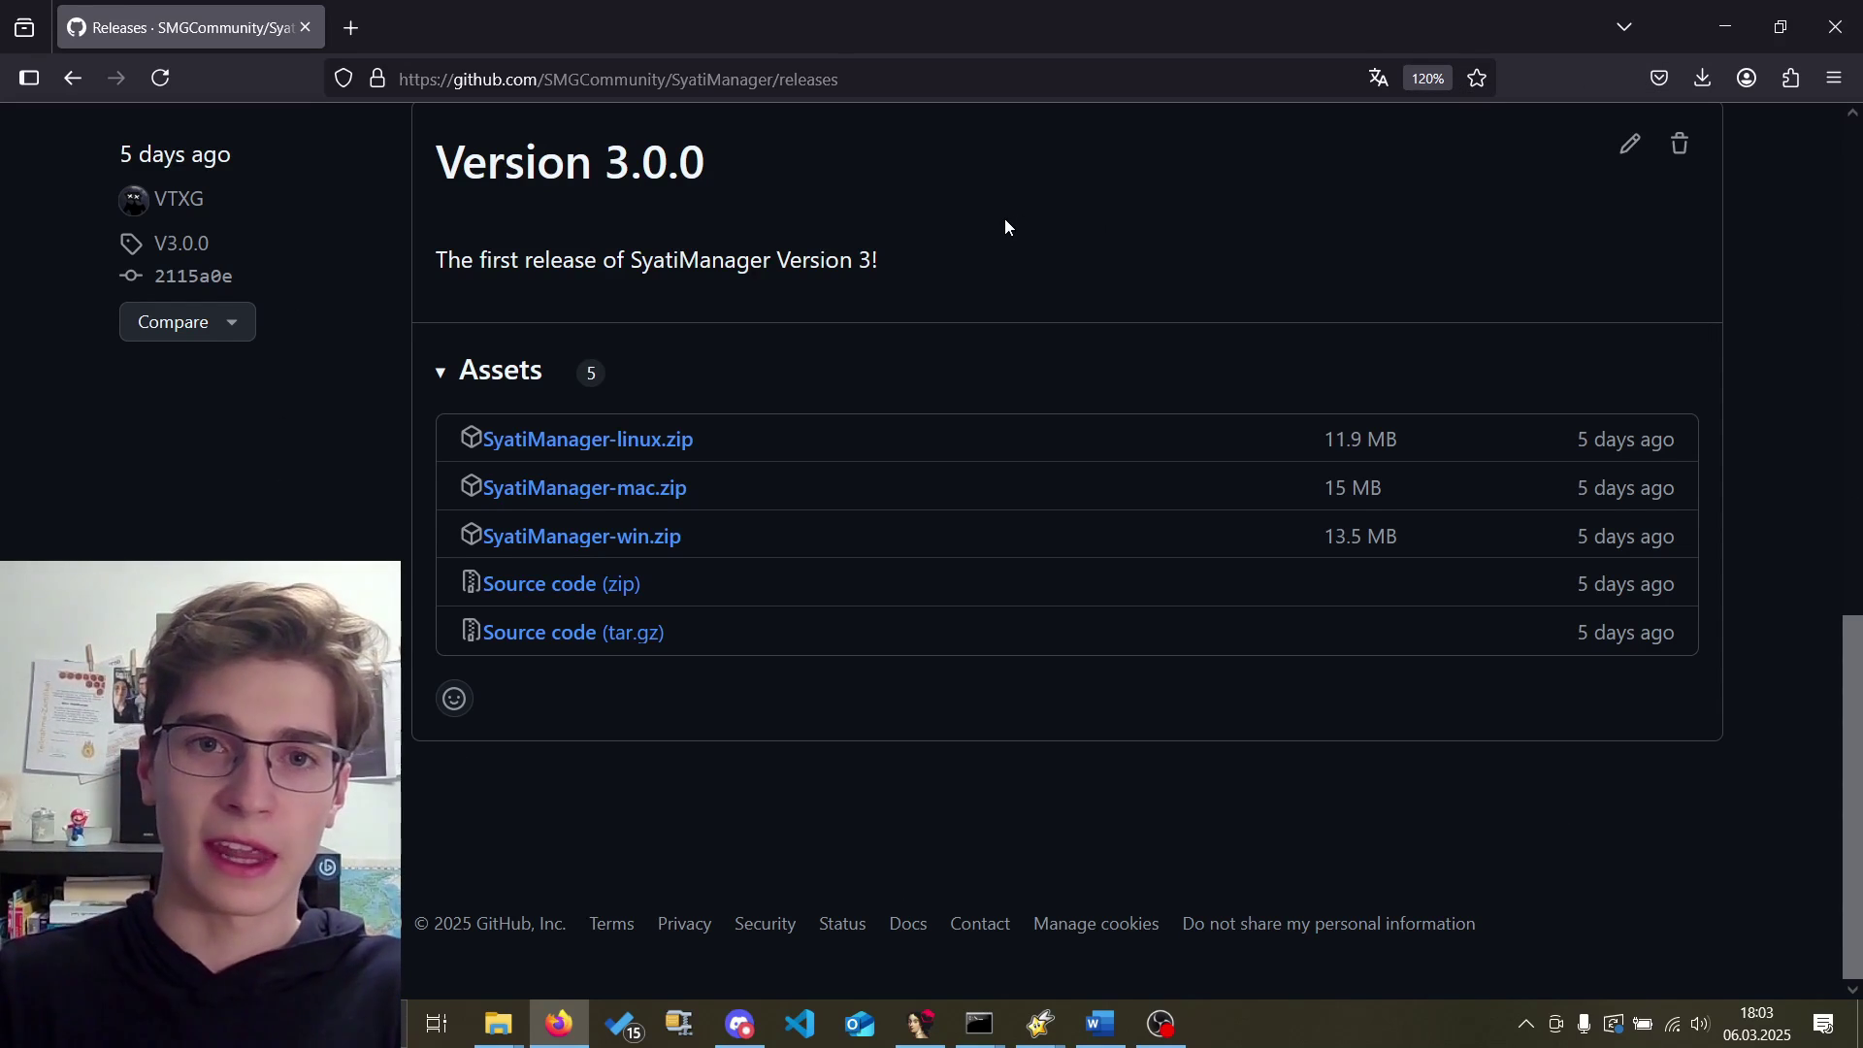
{"action": "scroll", "coordinate": [1055, 309], "scroll_direction": "up", "scroll_amount": 3}
{"action": "middle_click", "coordinate": [1056, 309]}
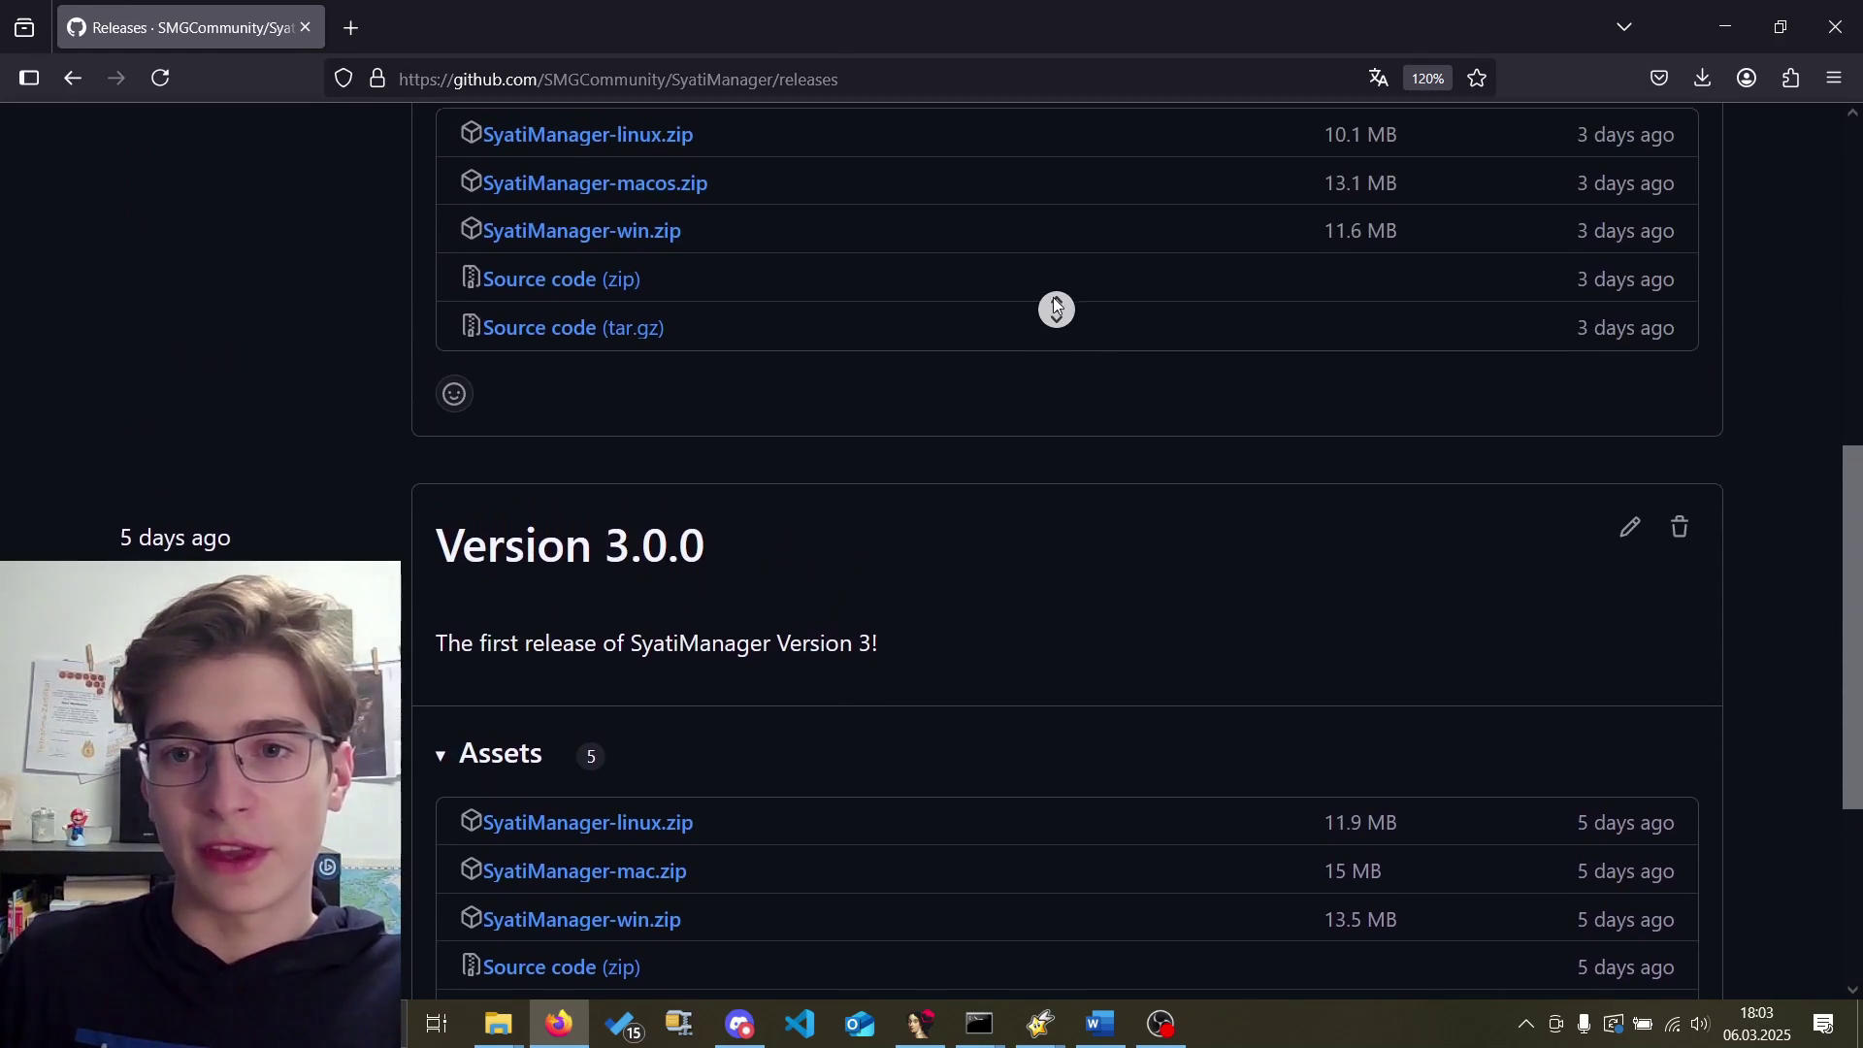
{"action": "scroll", "coordinate": [1055, 308], "scroll_direction": "up", "scroll_amount": 5}
{"action": "middle_click", "coordinate": [1056, 278]}
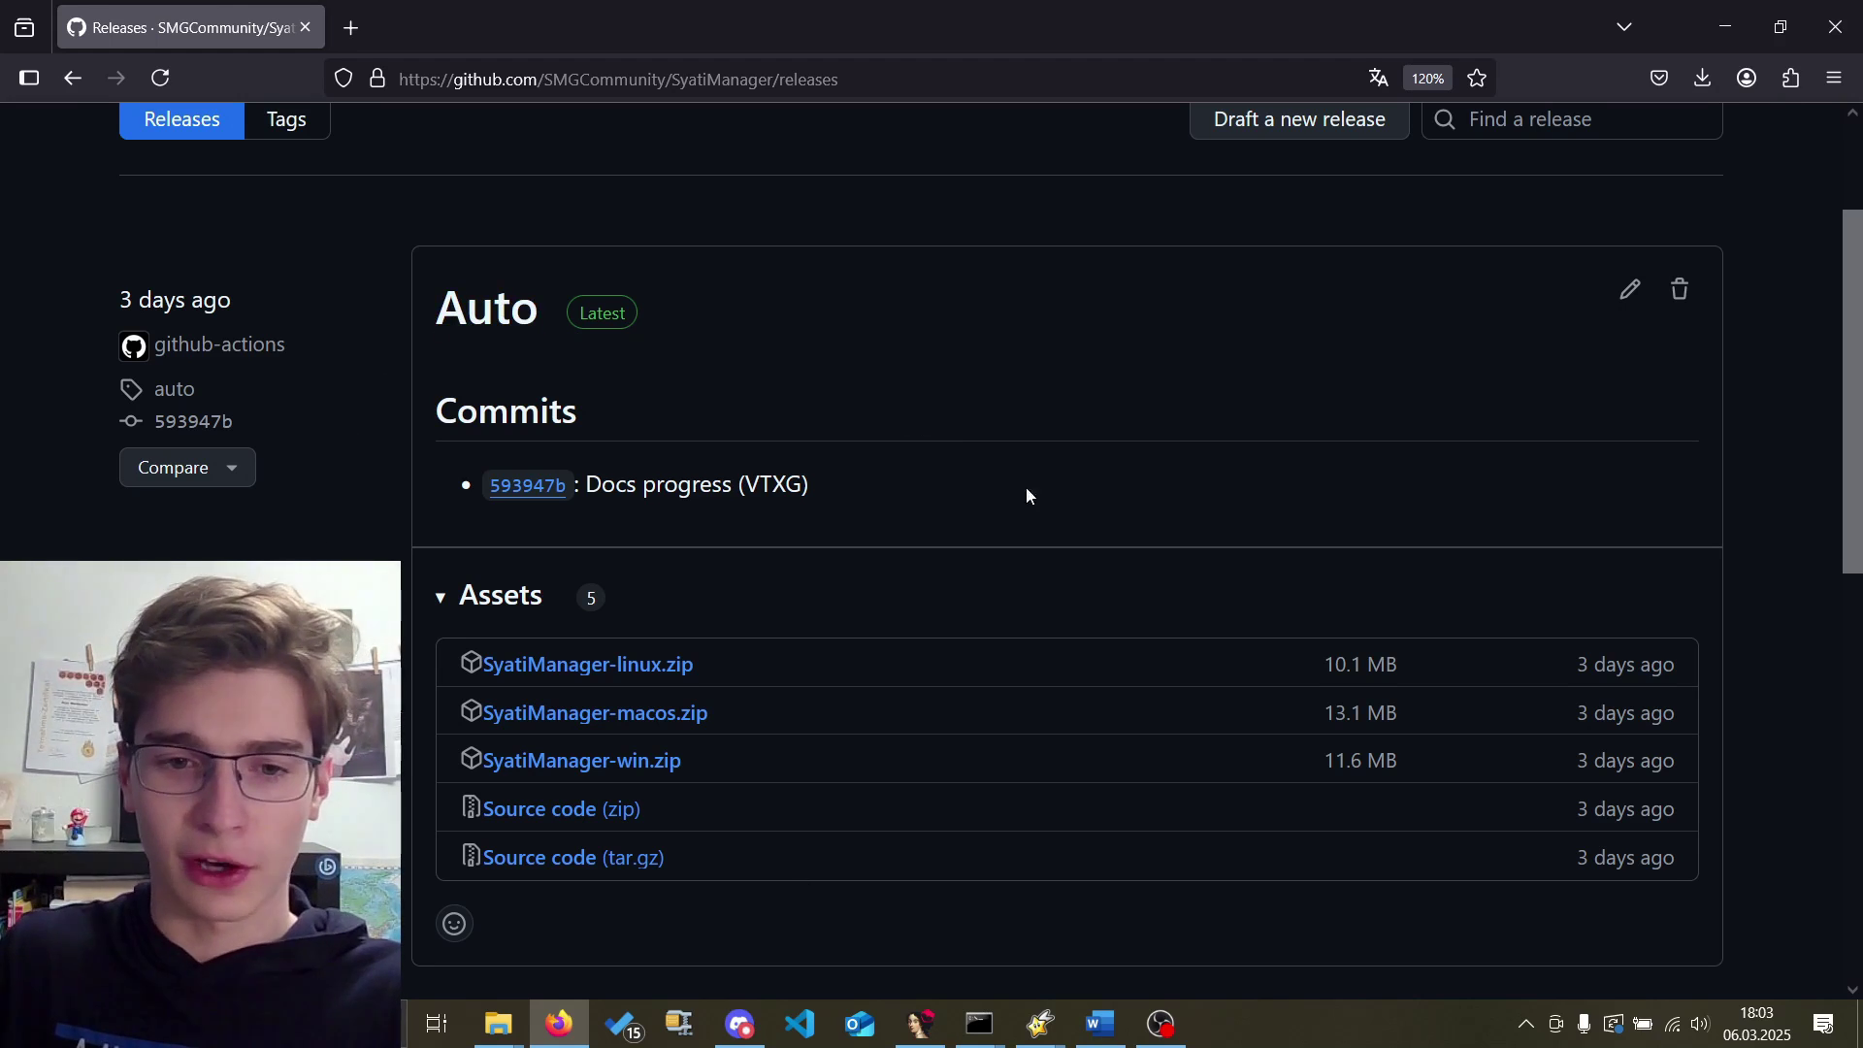
{"action": "scroll", "coordinate": [999, 353], "scroll_direction": "down", "scroll_amount": 10}
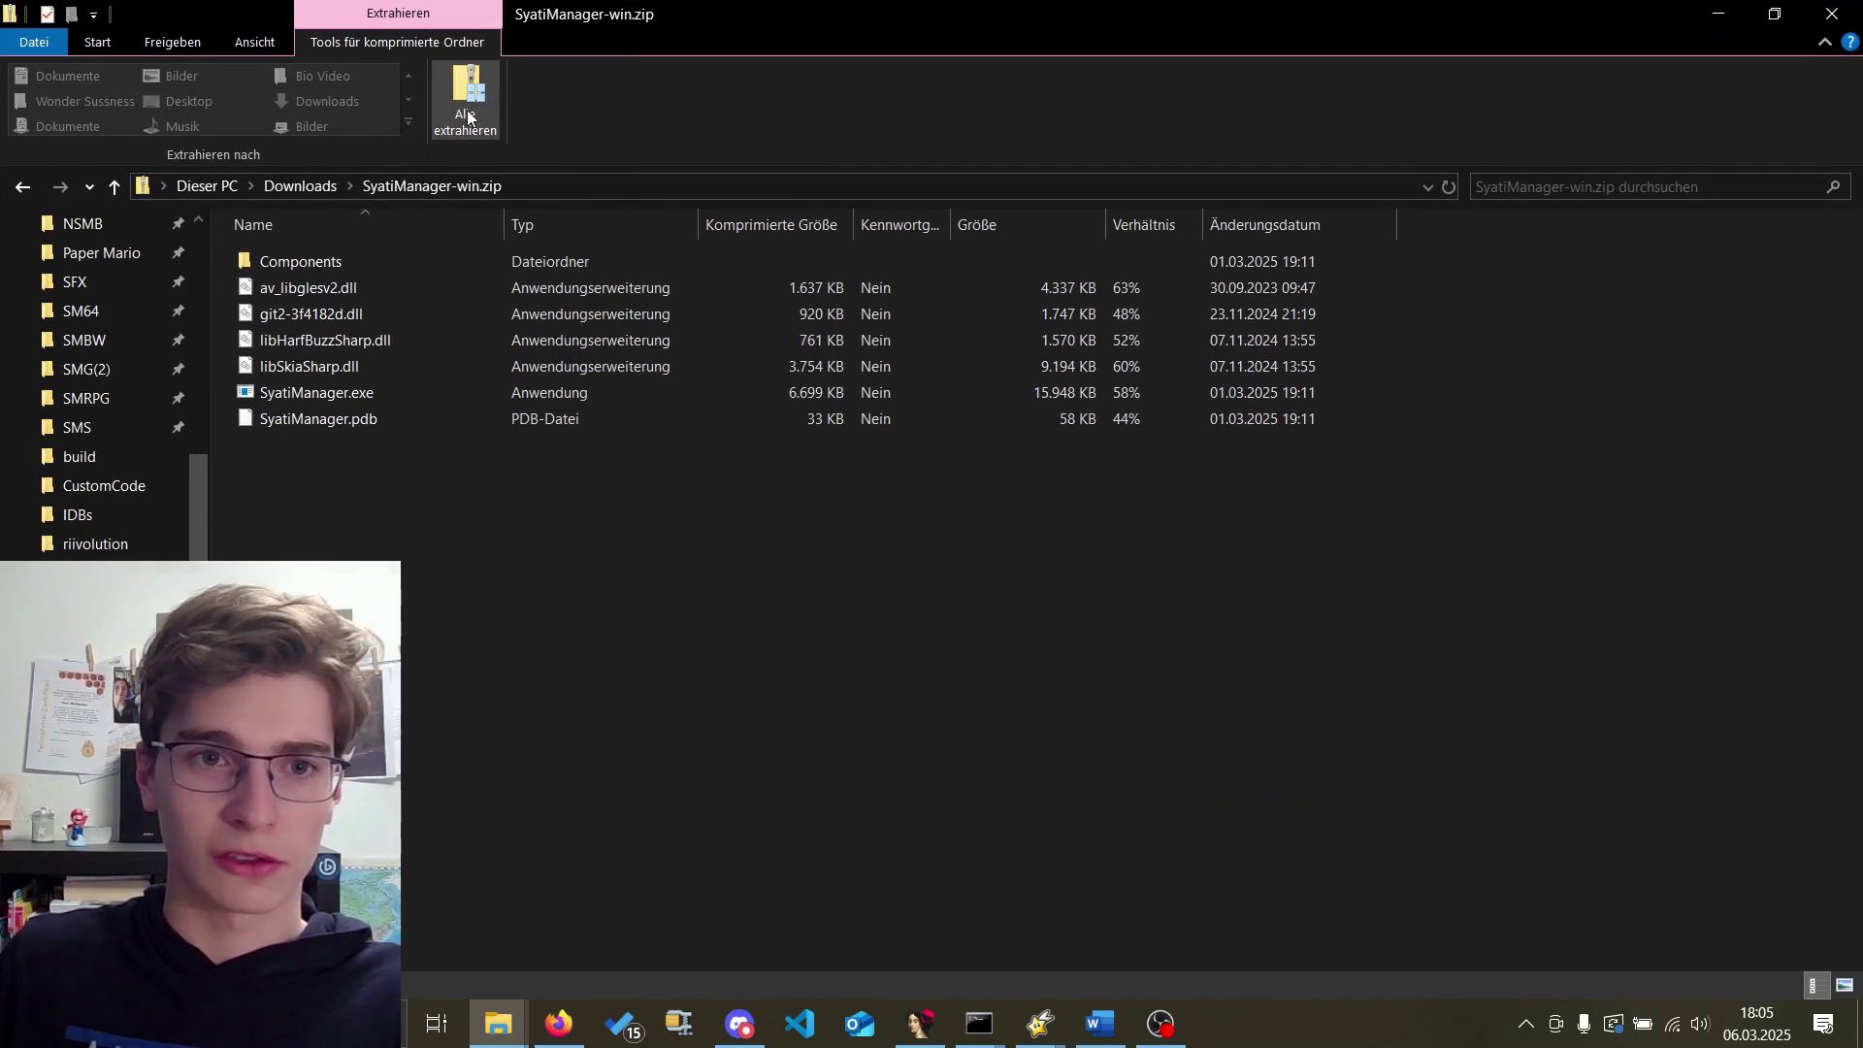
Extract all files of SyatiManager-win.zip into the SyatiManager folder inside Dokumente > ModTools.
{"action": "left_click", "coordinate": [870, 184]}
{"action": "left_click", "coordinate": [1179, 403]}
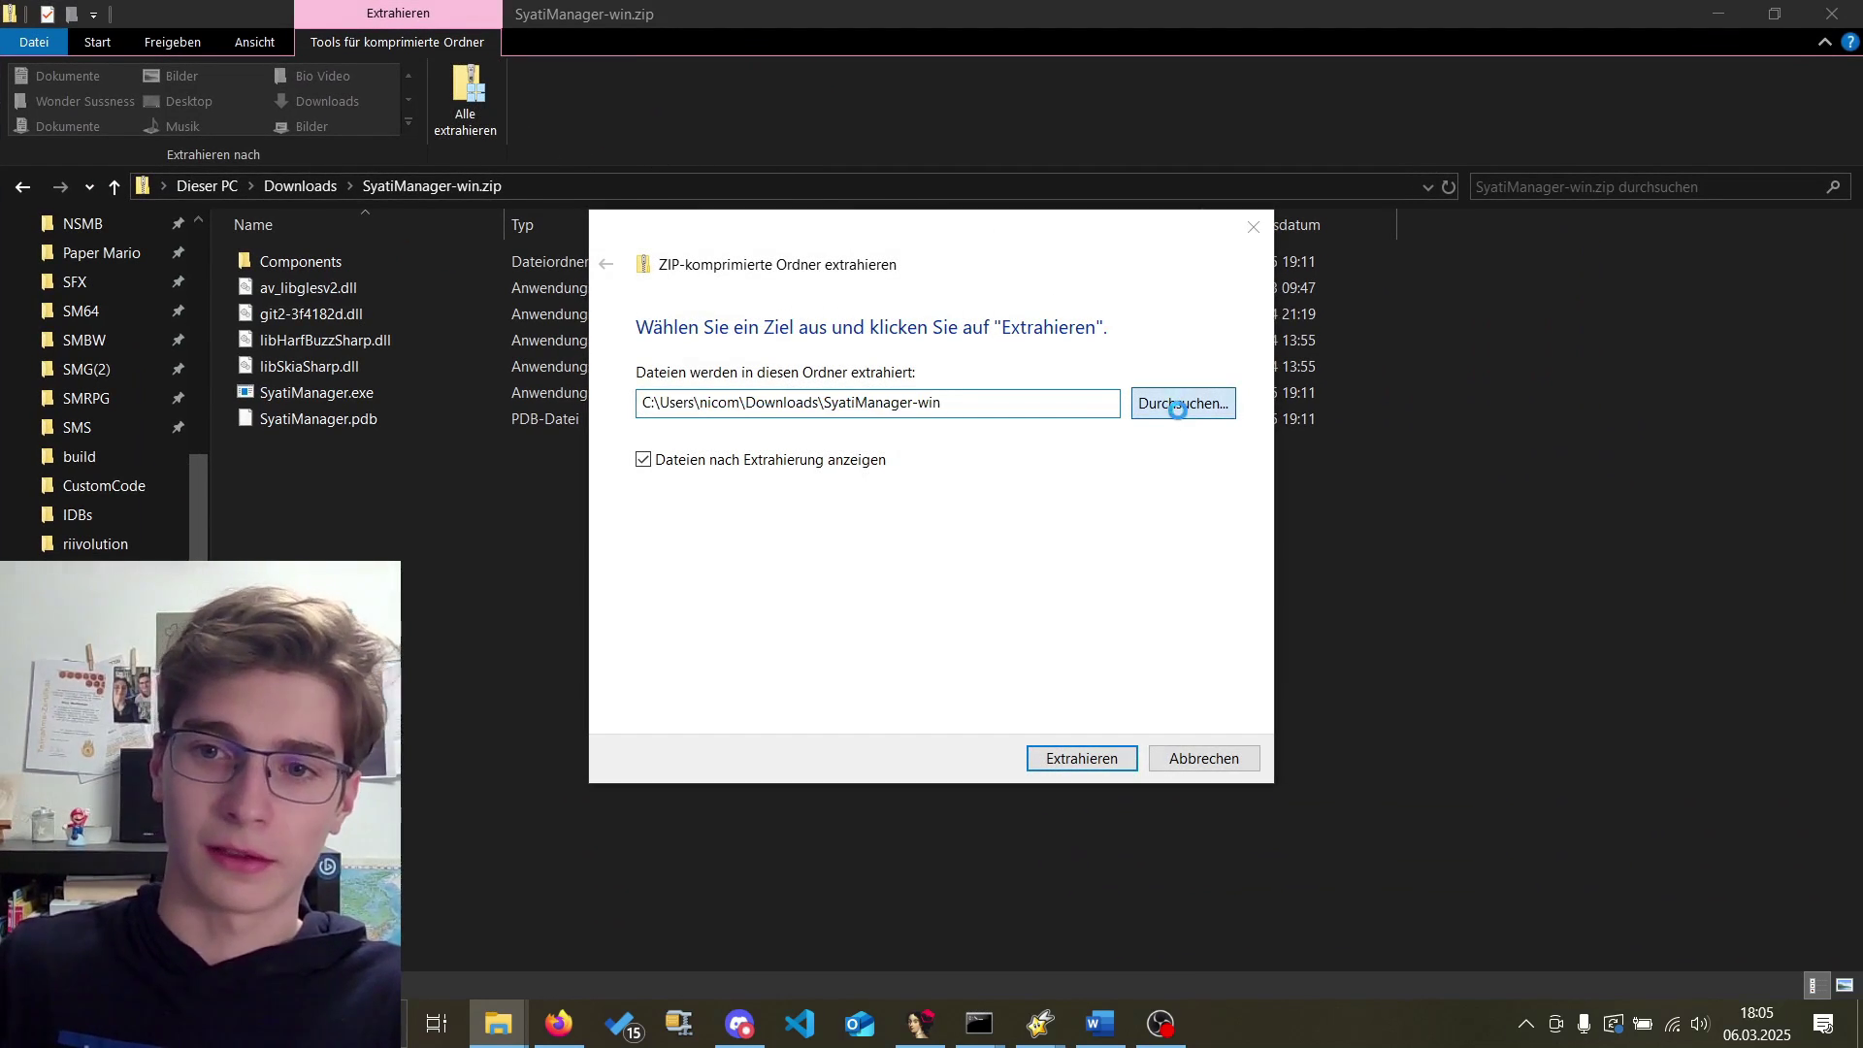
{"action": "left_click", "coordinate": [665, 687]}
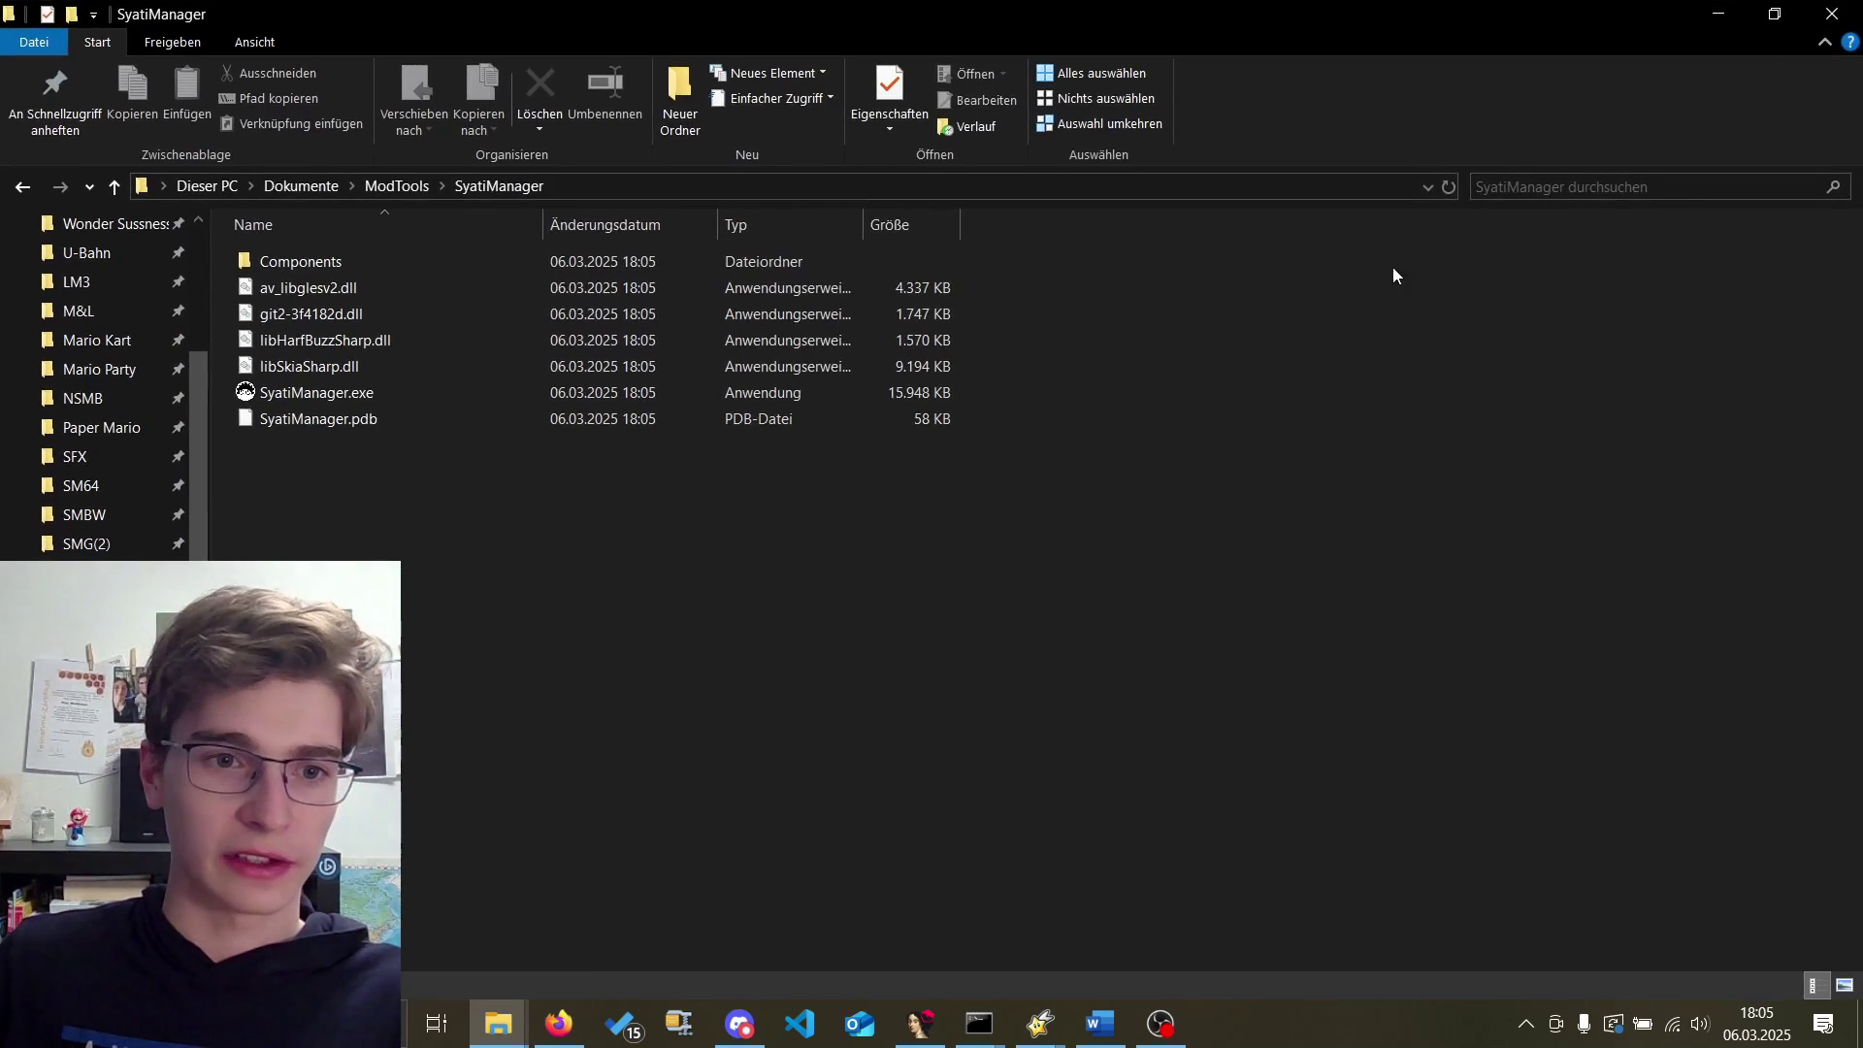
{"action": "left_click_drag", "start_coordinate": [600, 626], "coordinate": [493, 634]}
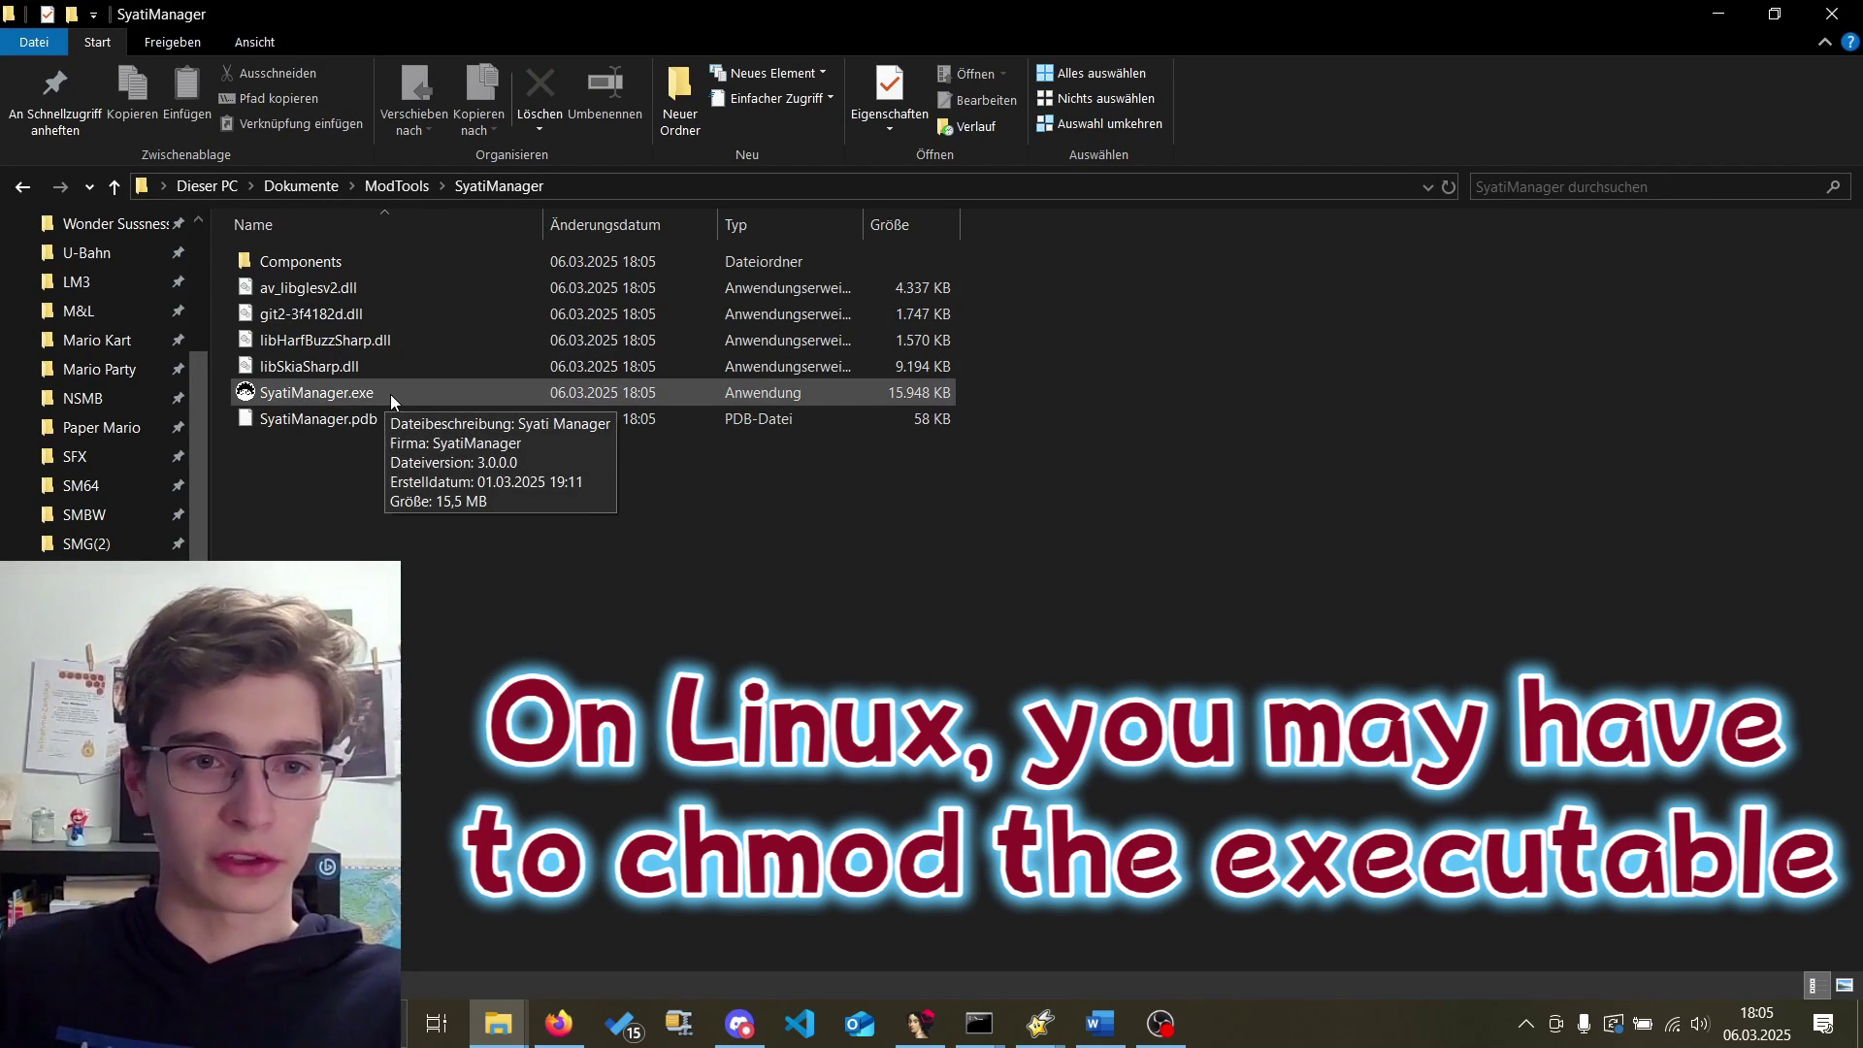
Run SyatiManager.exe despite the SmartScreen block and place its console window beside the main Syati Manager window.
{"action": "double_click", "coordinate": [388, 394]}
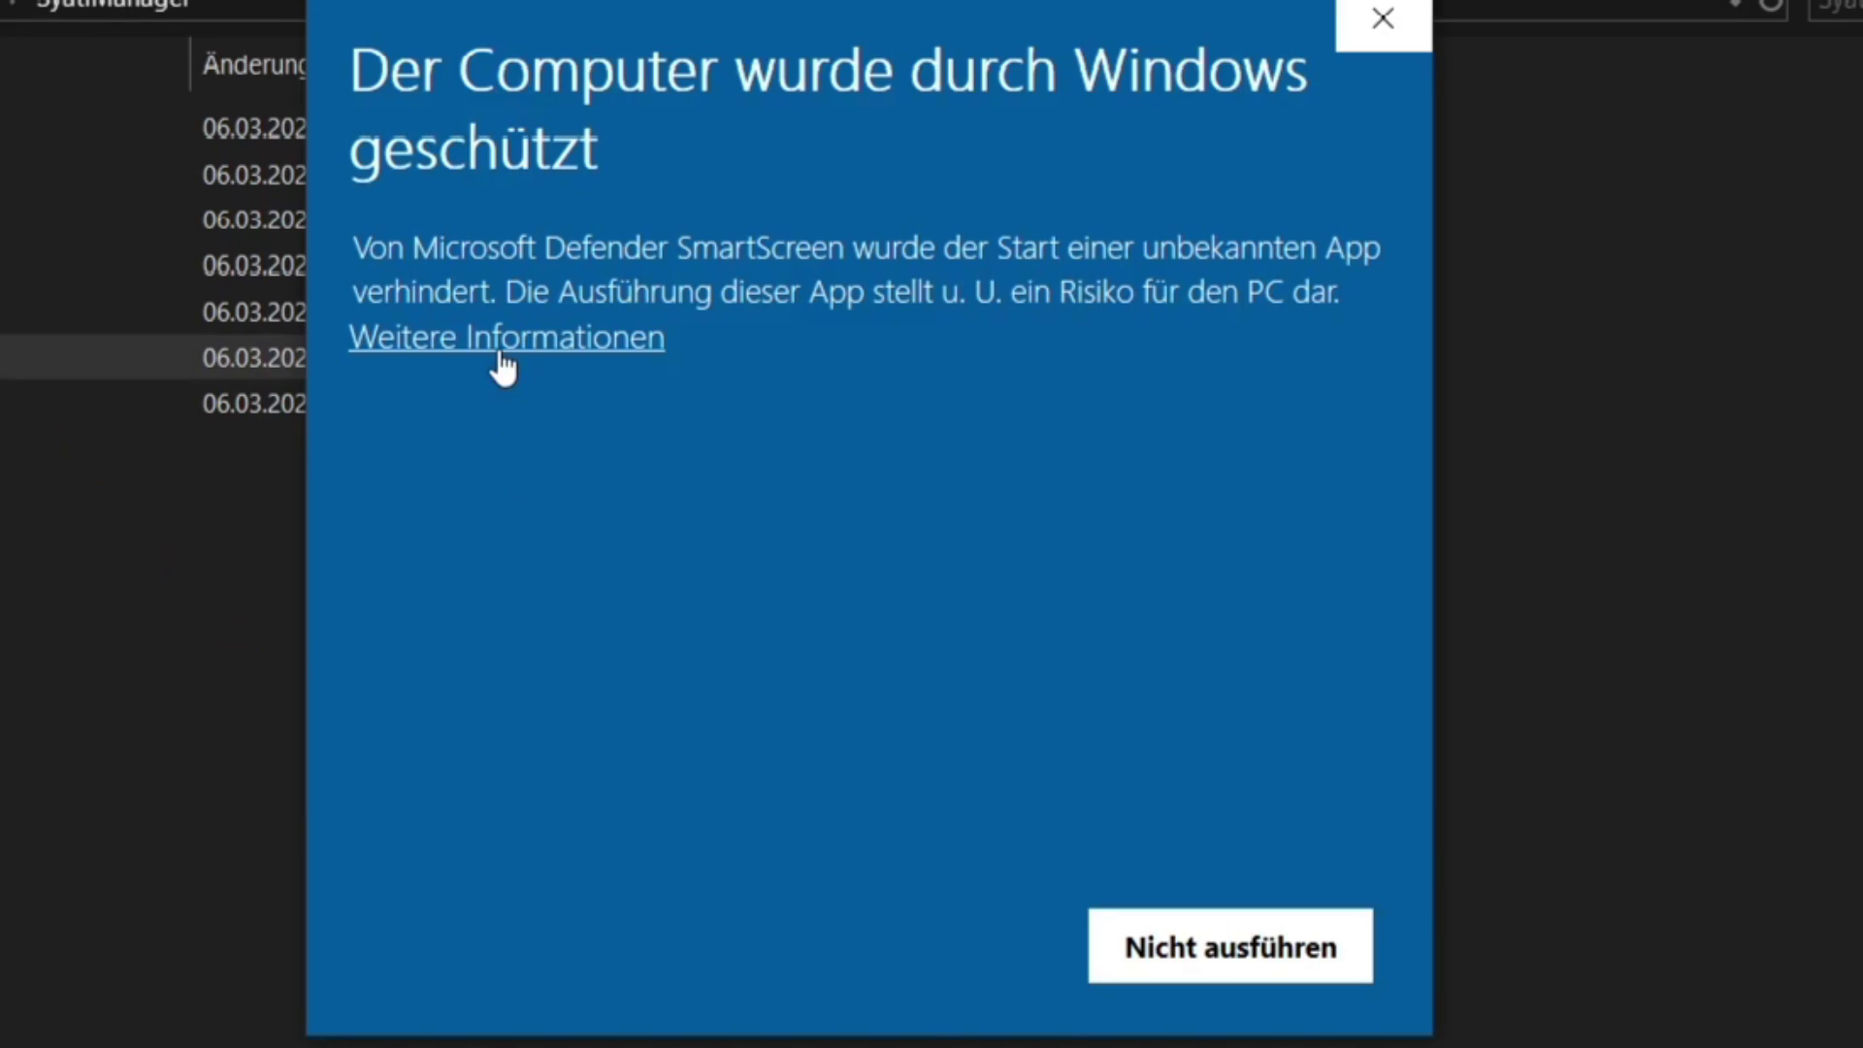
{"action": "left_click", "coordinate": [503, 338]}
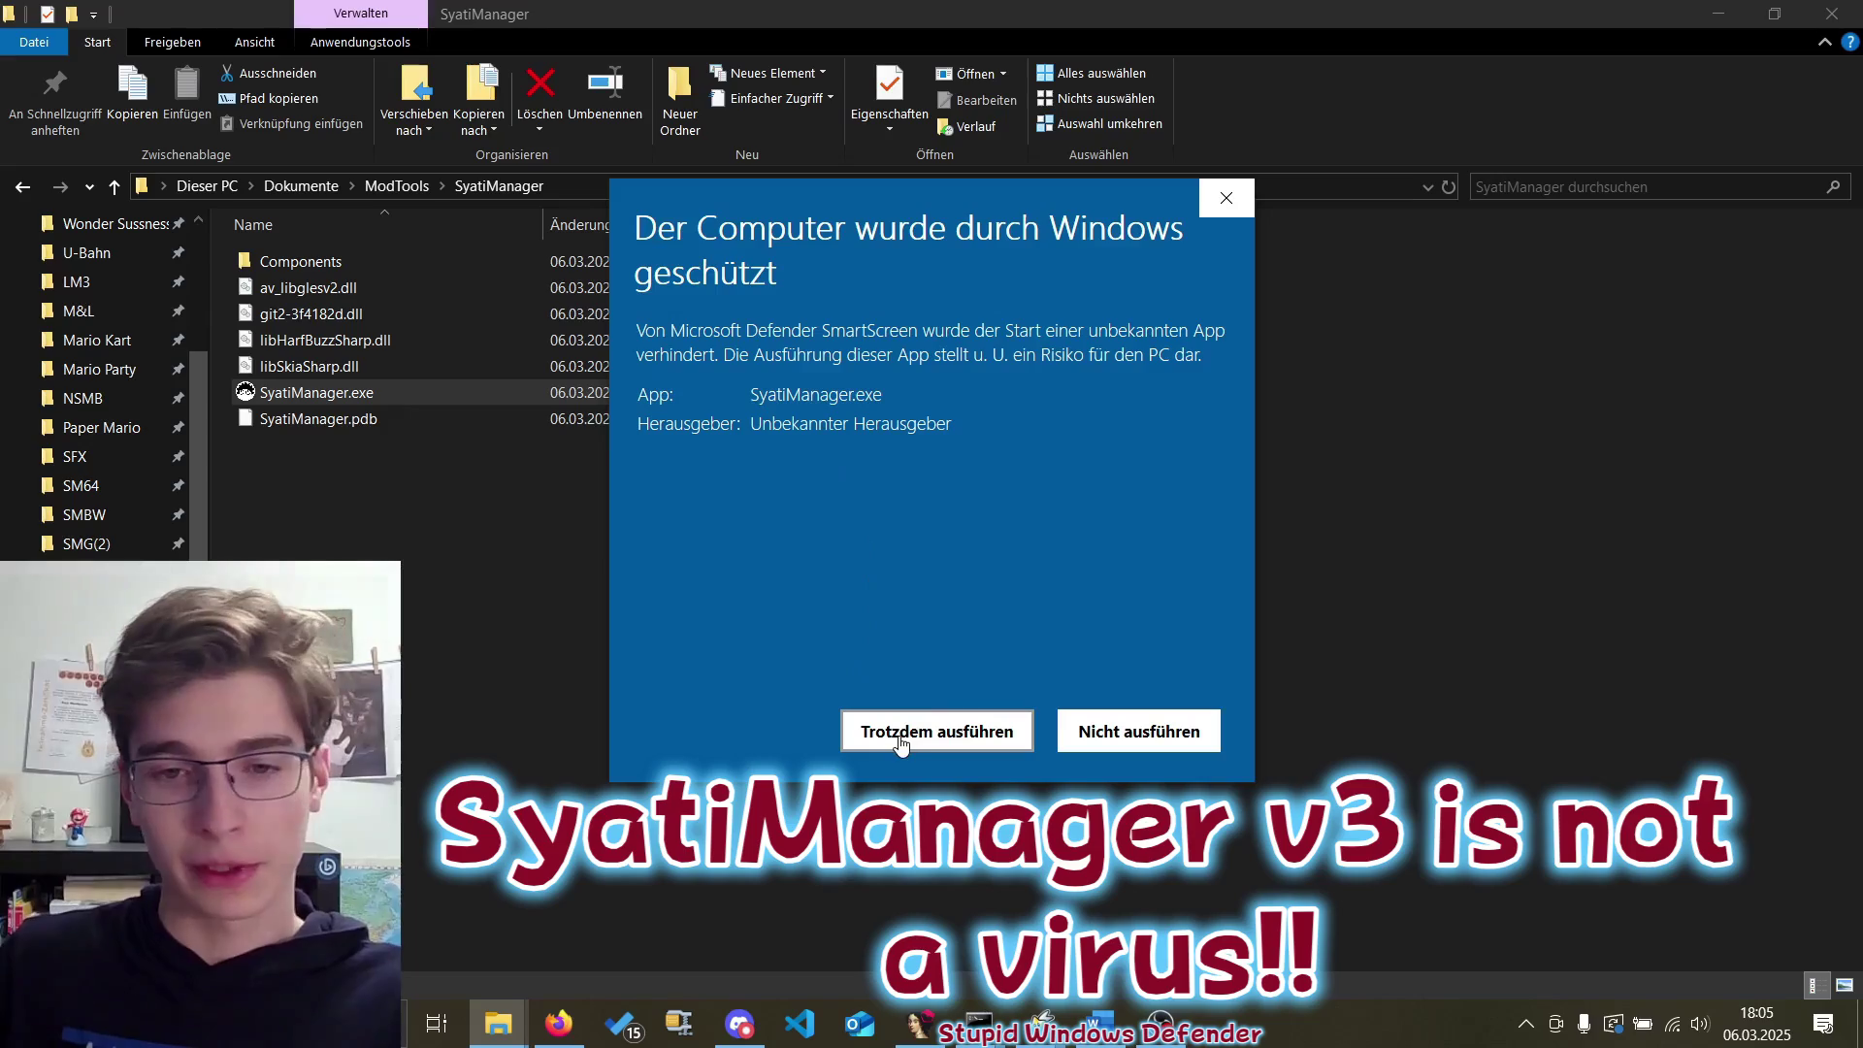
{"action": "left_click", "coordinate": [899, 728]}
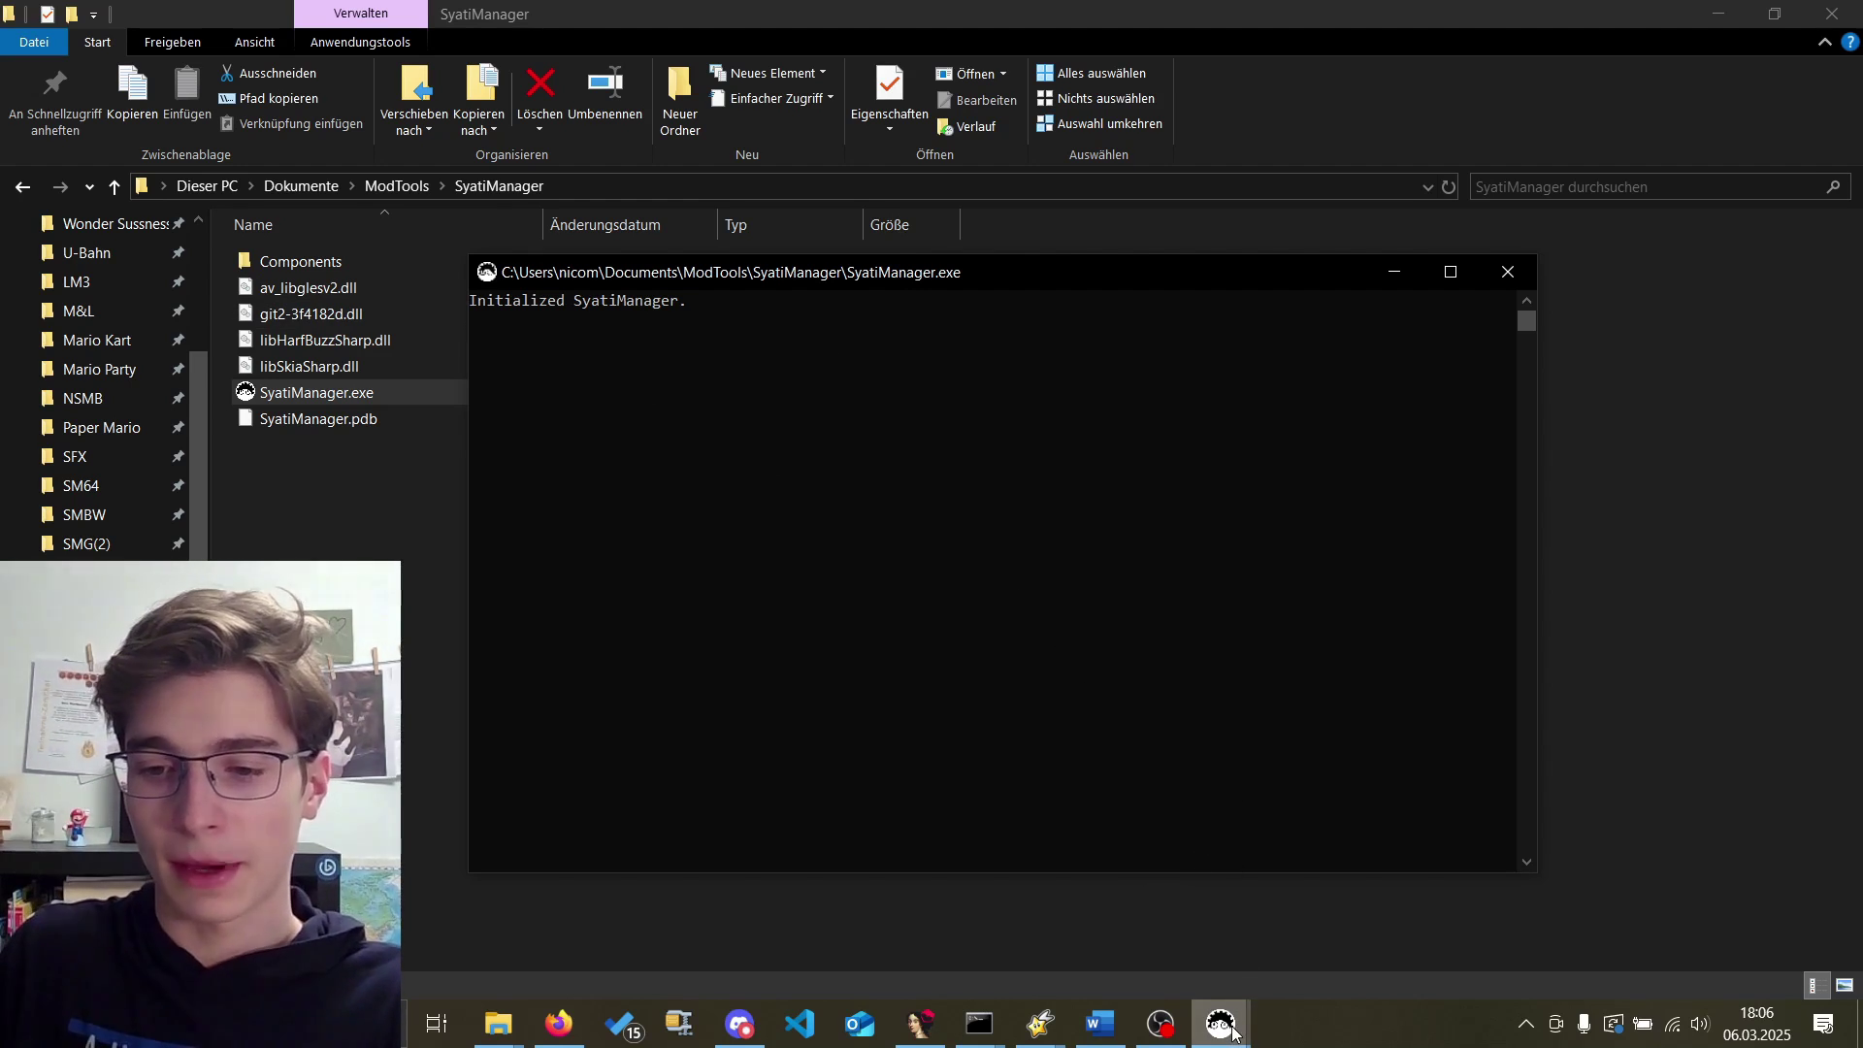
{"action": "left_click", "coordinate": [1359, 922]}
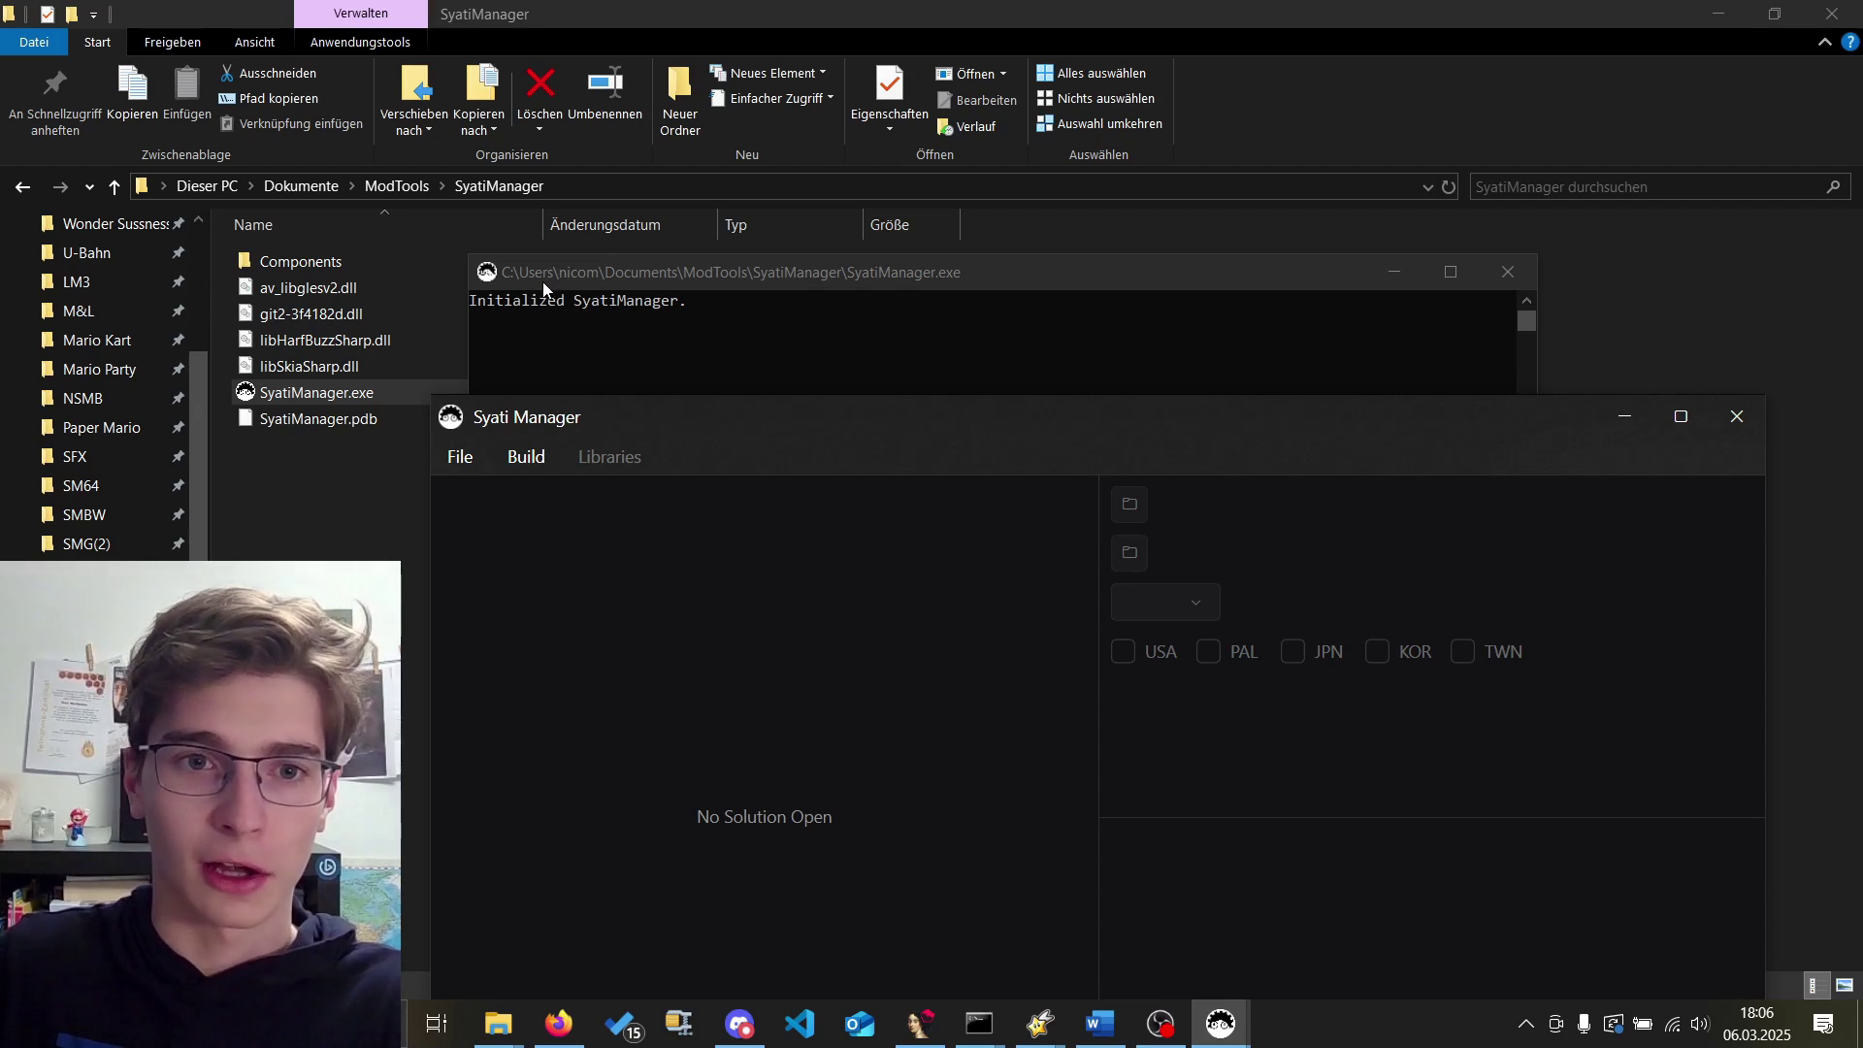
{"action": "left_click_drag", "start_coordinate": [588, 266], "coordinate": [126, 174]}
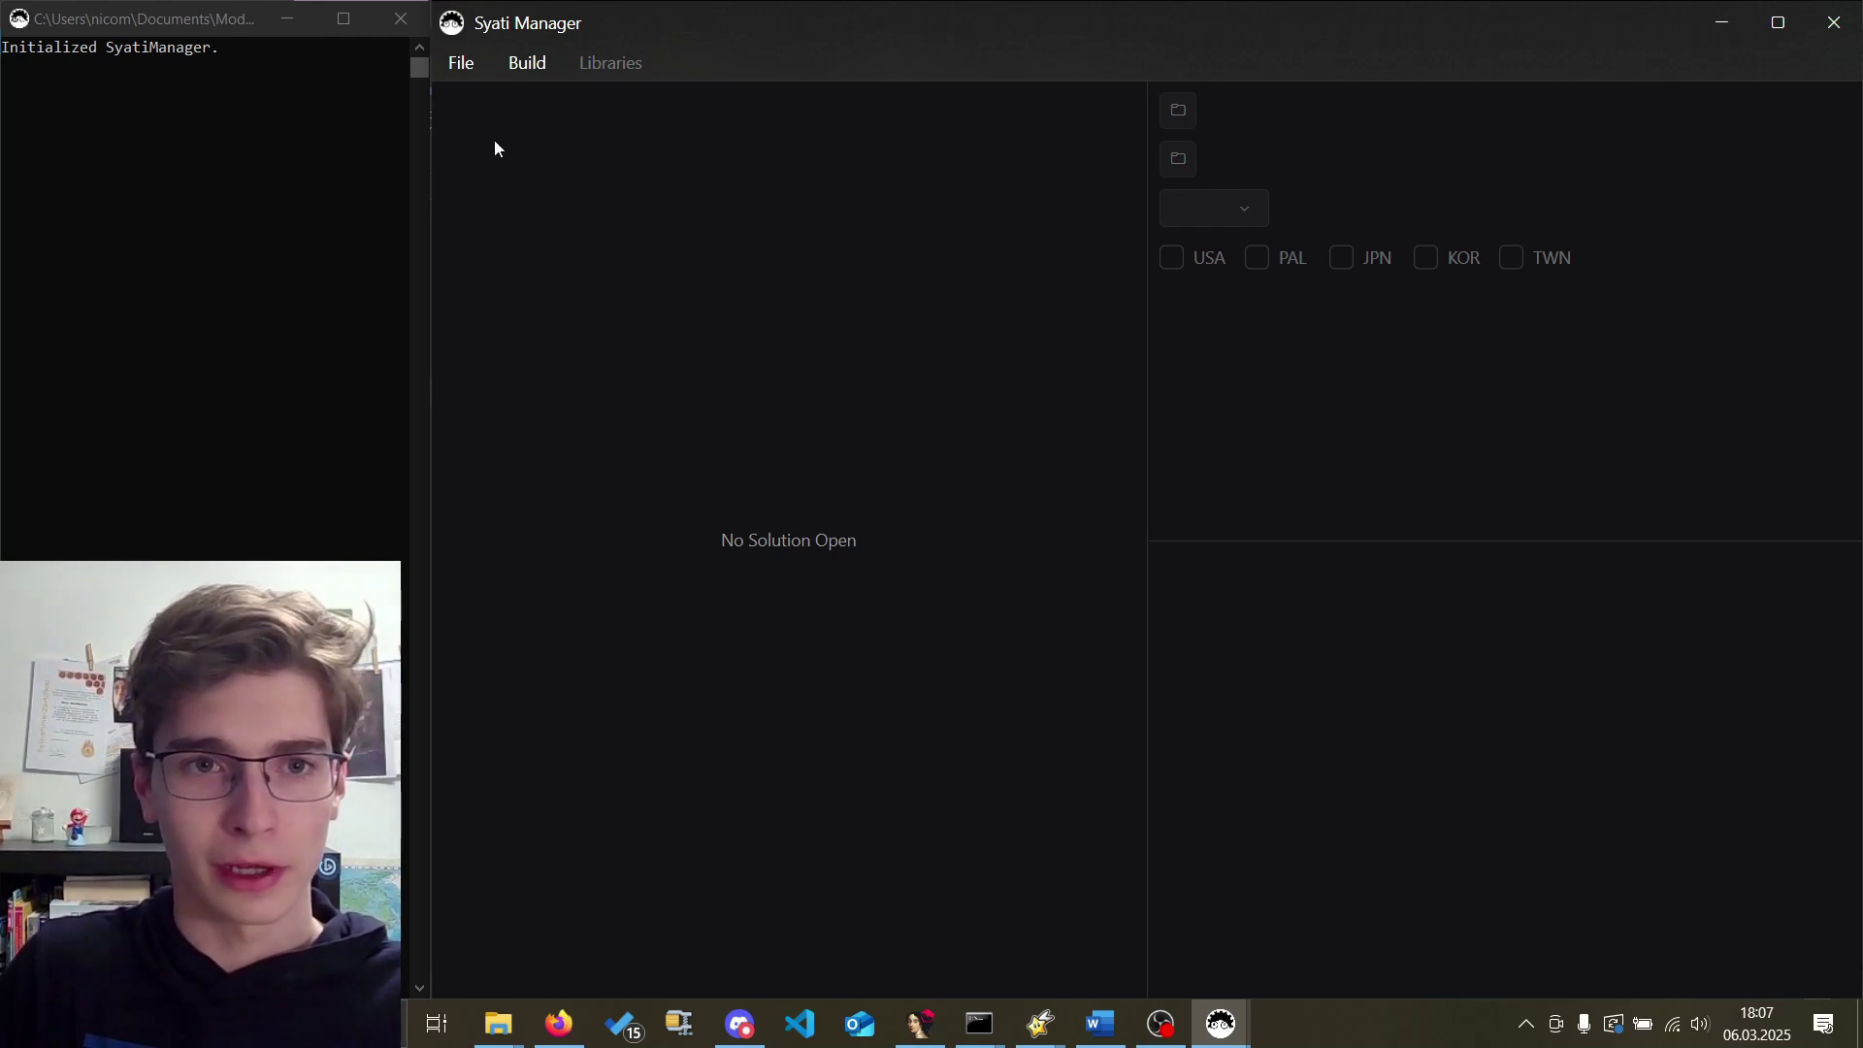
Create a new solution named MyNewEpicSolution in the ModTools > SyatiManager folder.
{"action": "left_click", "coordinate": [462, 65]}
{"action": "left_click", "coordinate": [527, 63]}
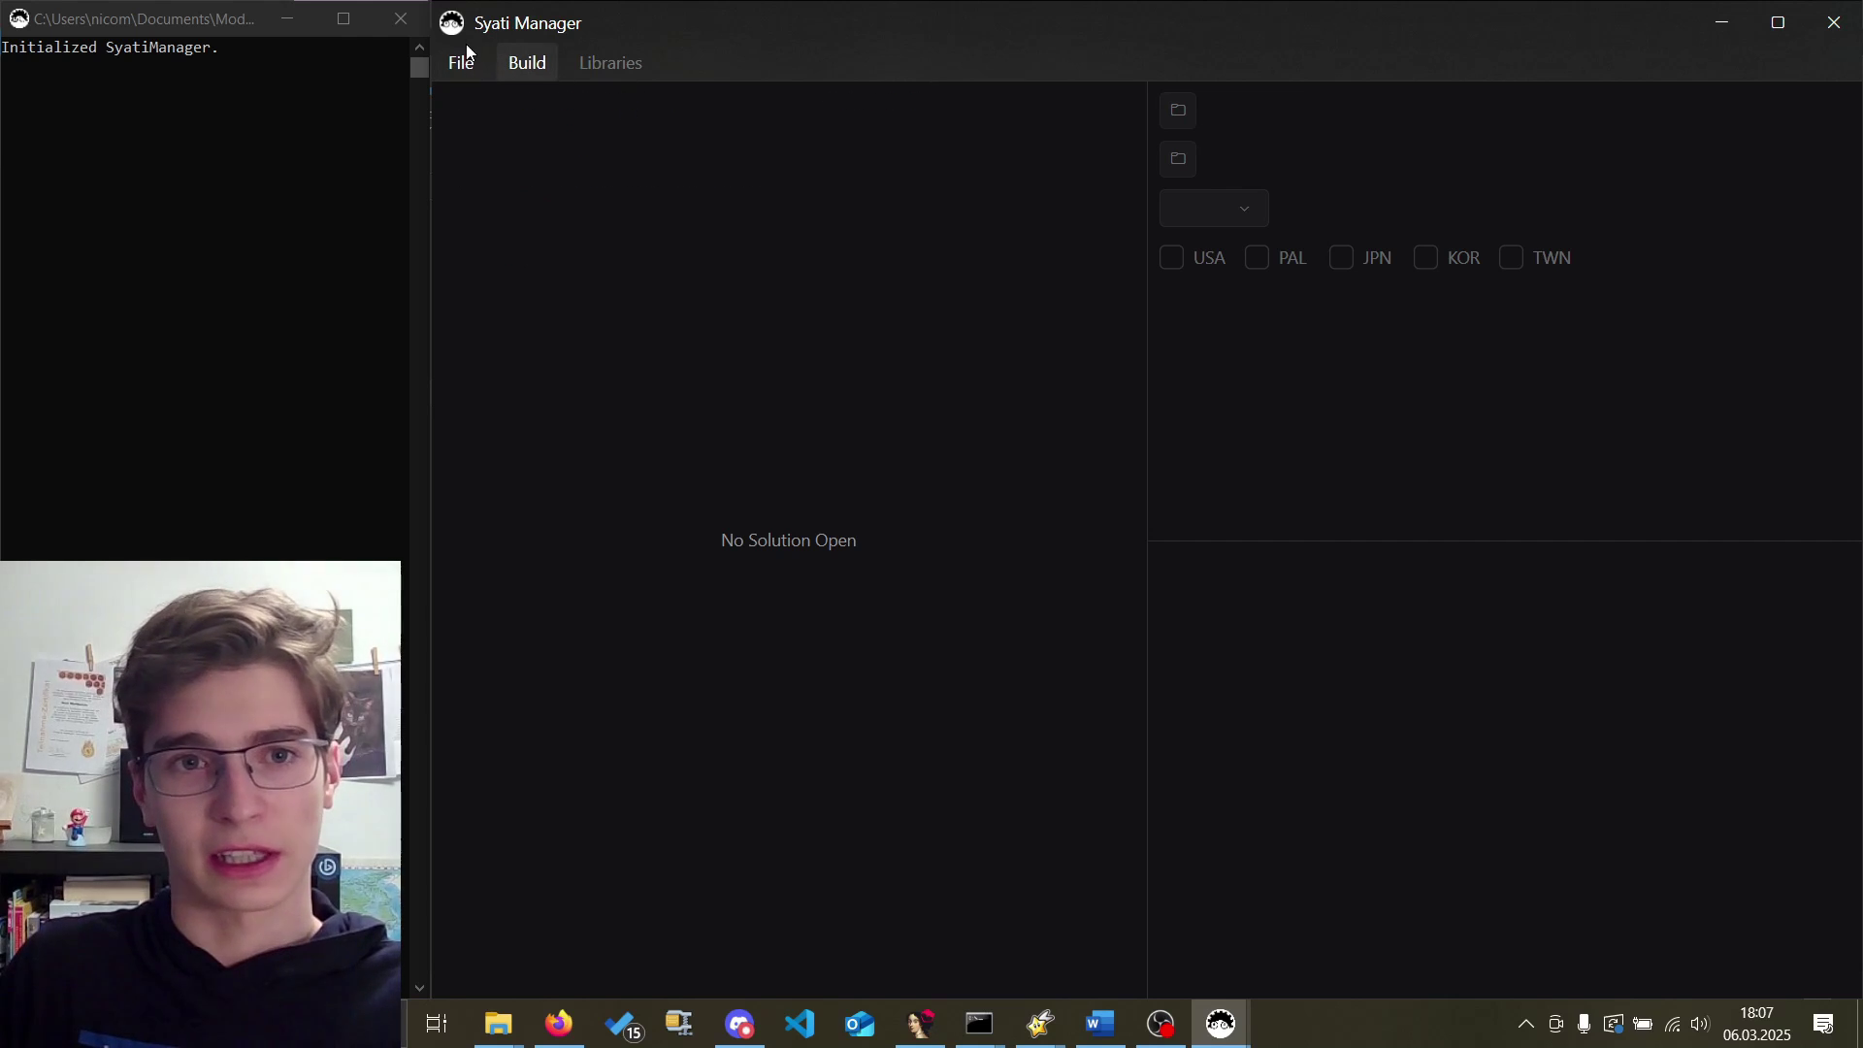
{"action": "left_click", "coordinate": [462, 58]}
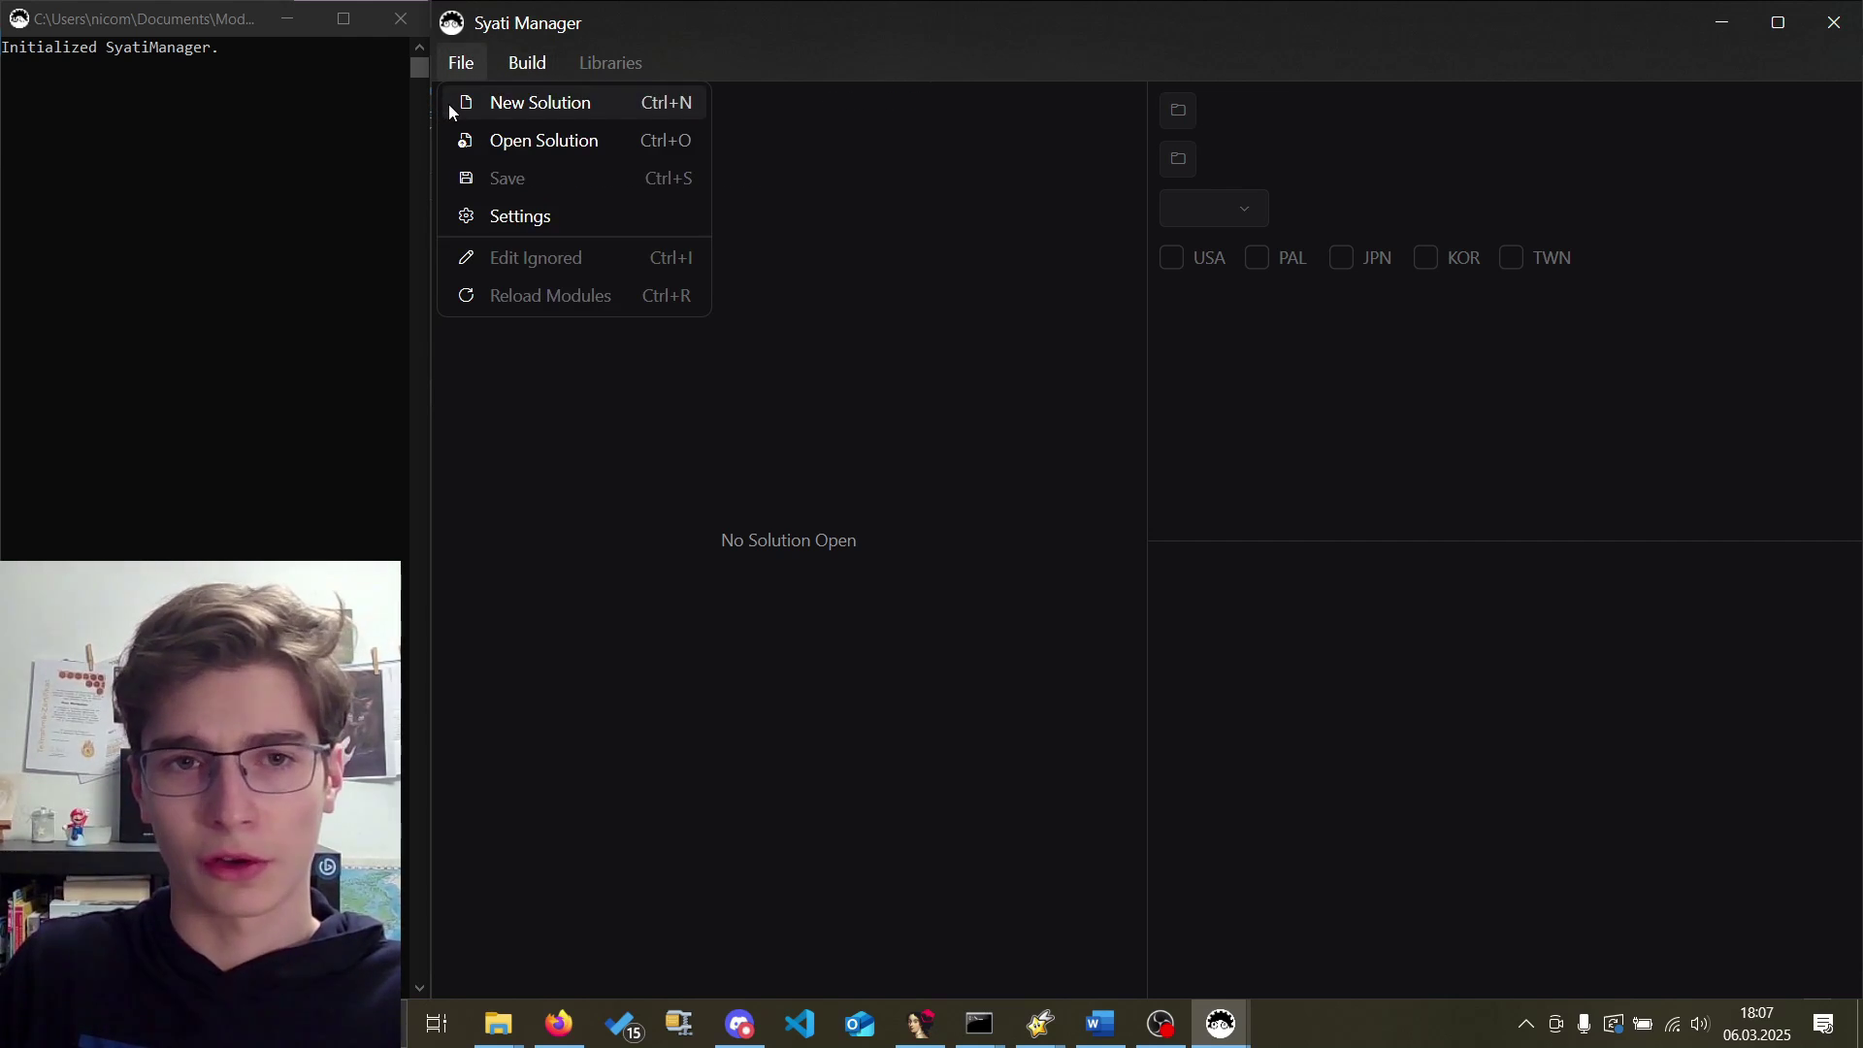
{"action": "left_click", "coordinate": [448, 103]}
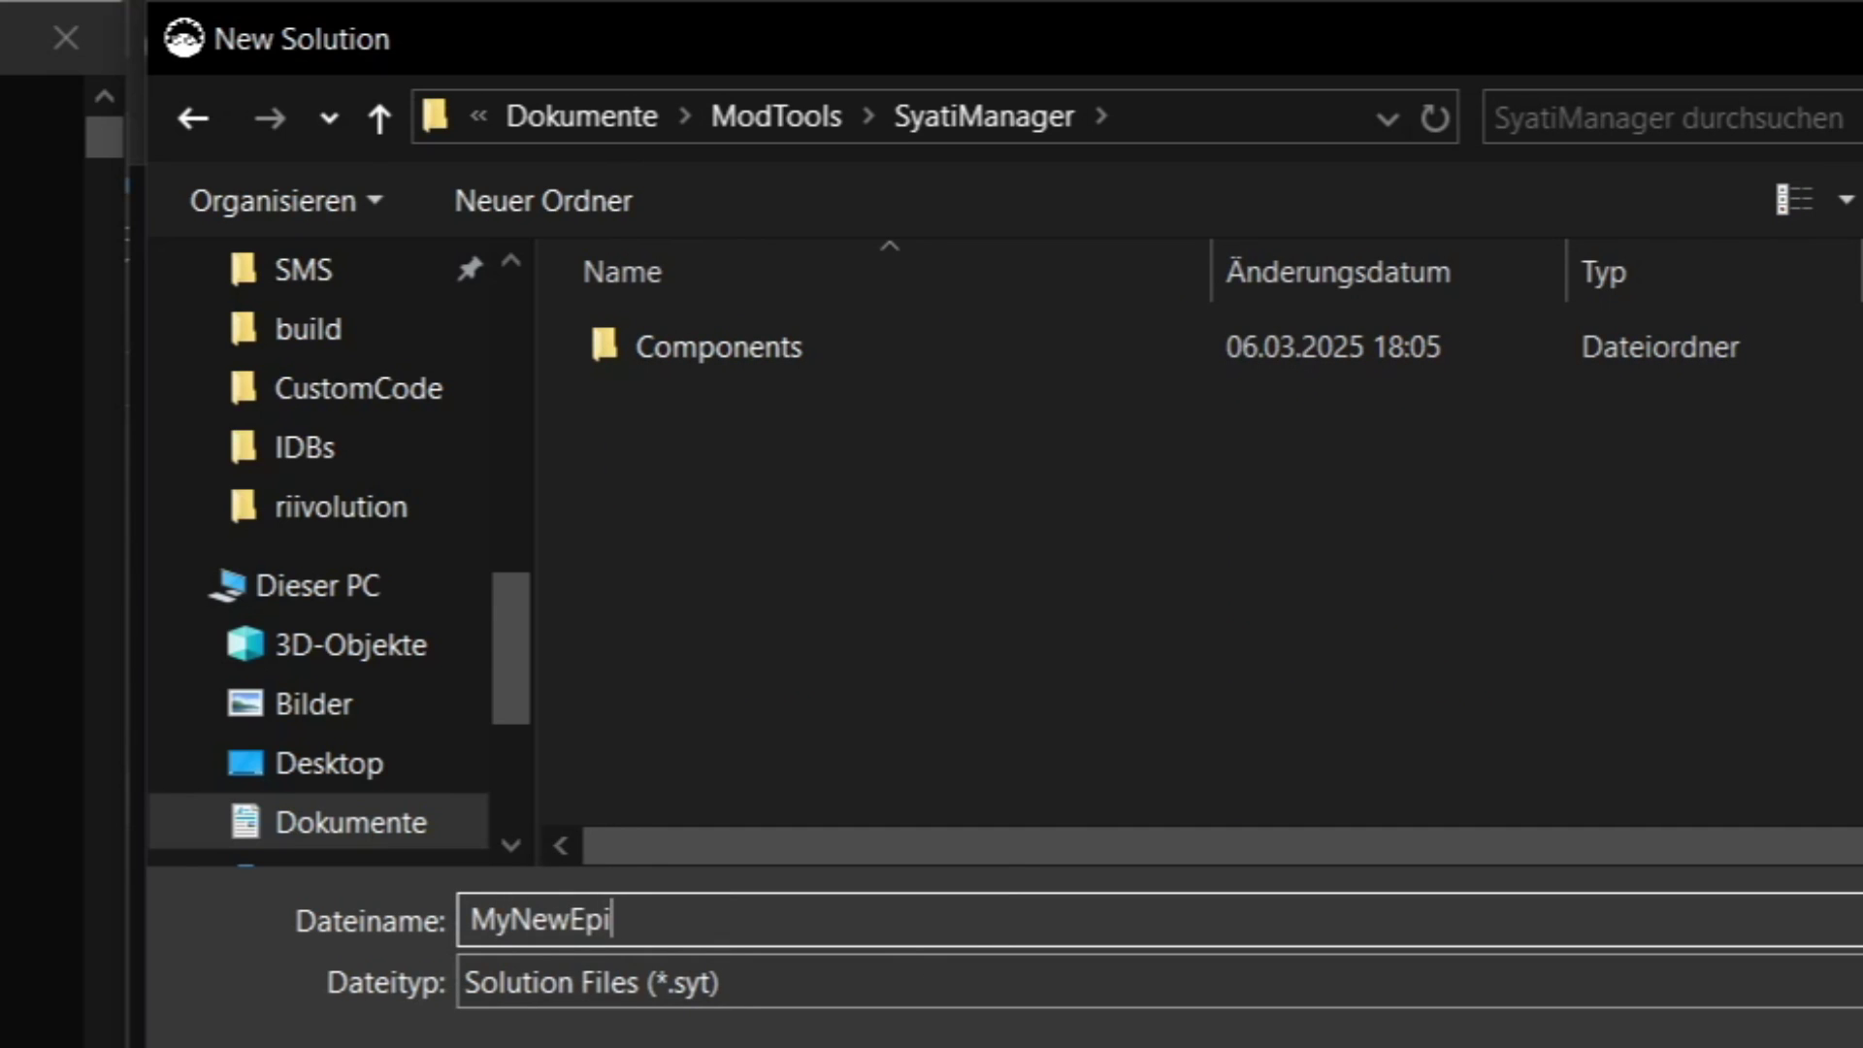
{"action": "type", "text": "MyNewEpicSolution"}
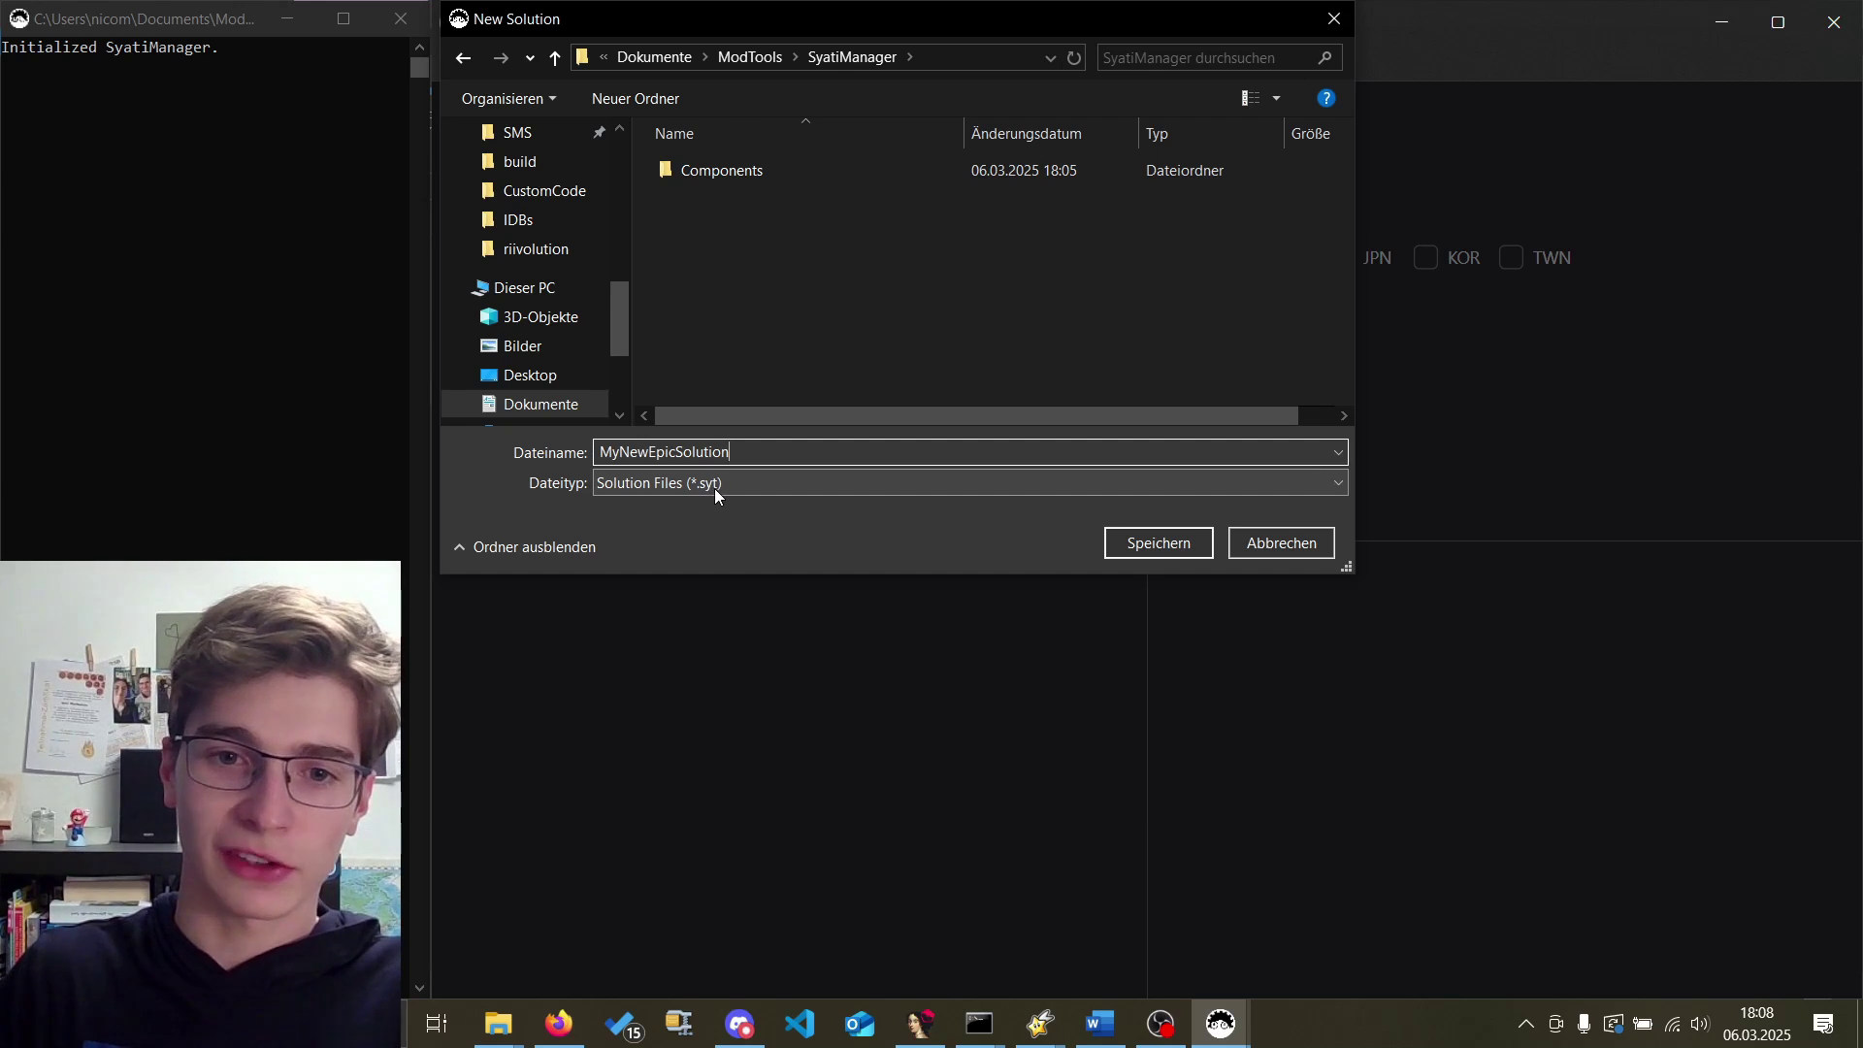
{"action": "key", "text": "Return"}
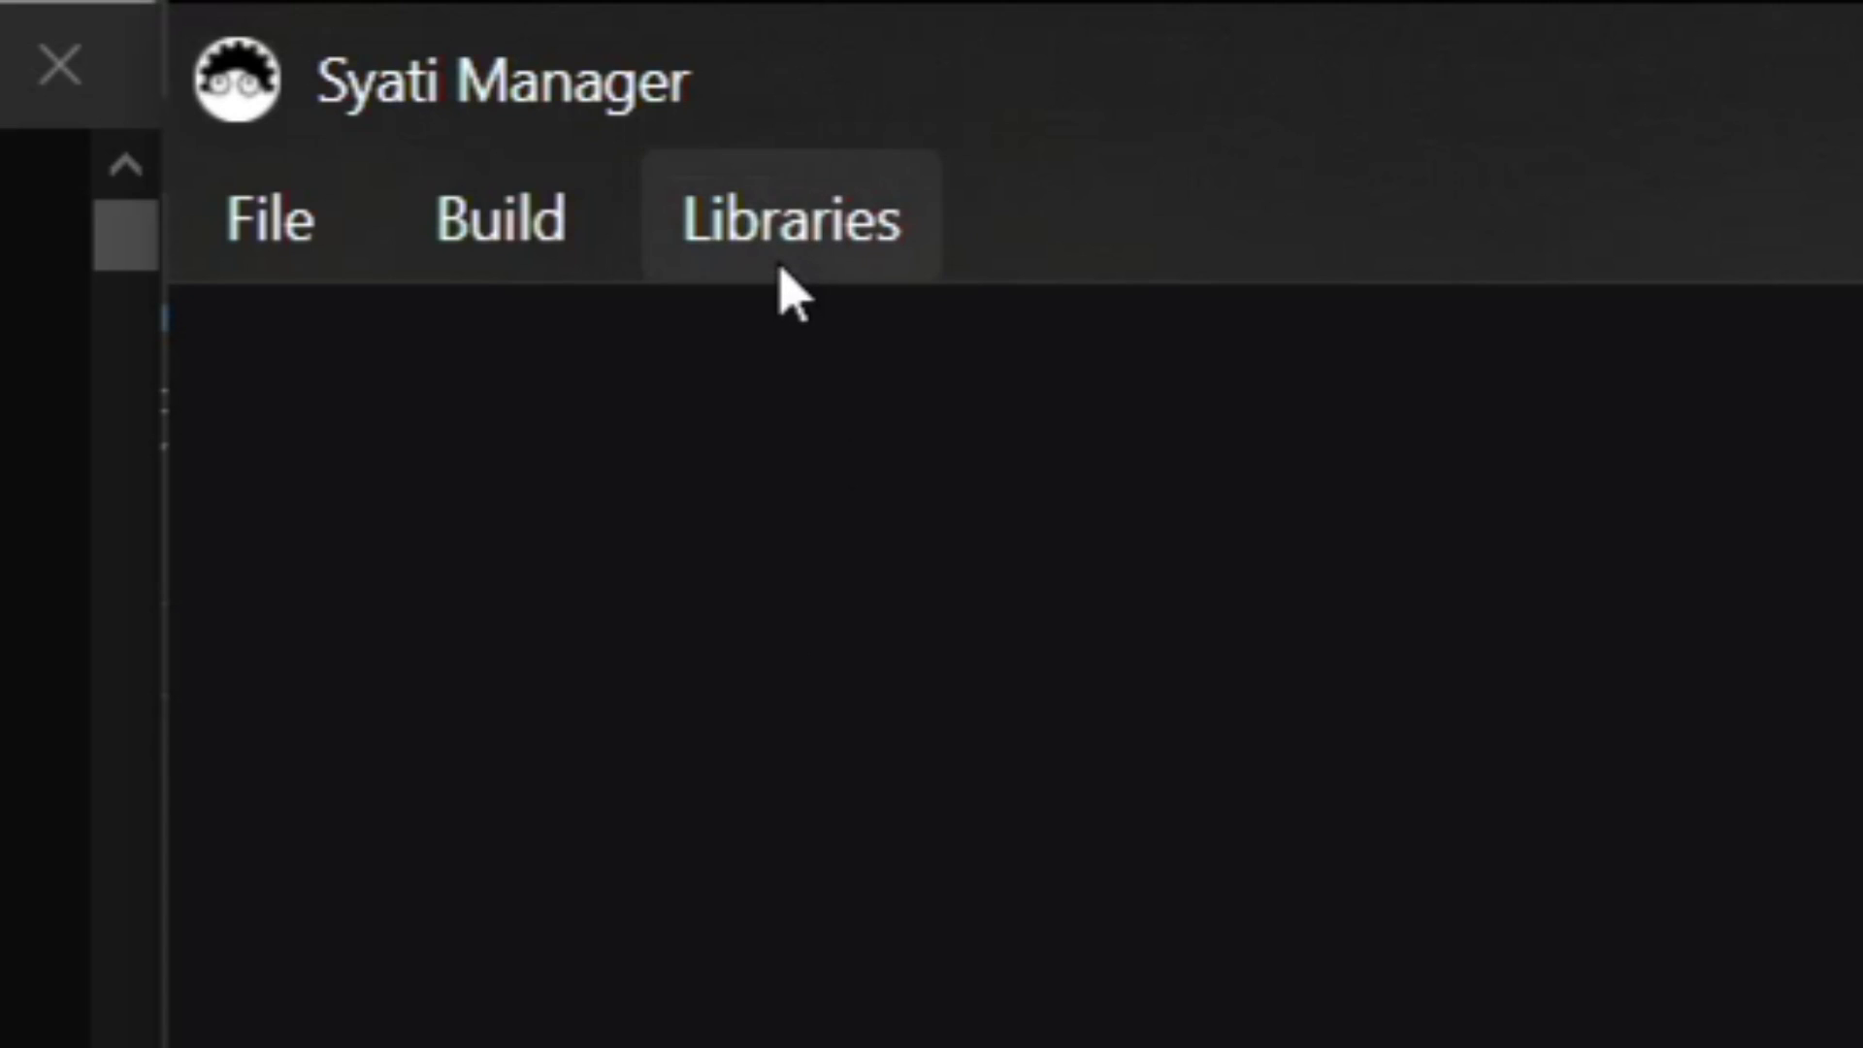
Open the Module Library and select the Troll Area module to read its description.
{"action": "left_click", "coordinate": [613, 67]}
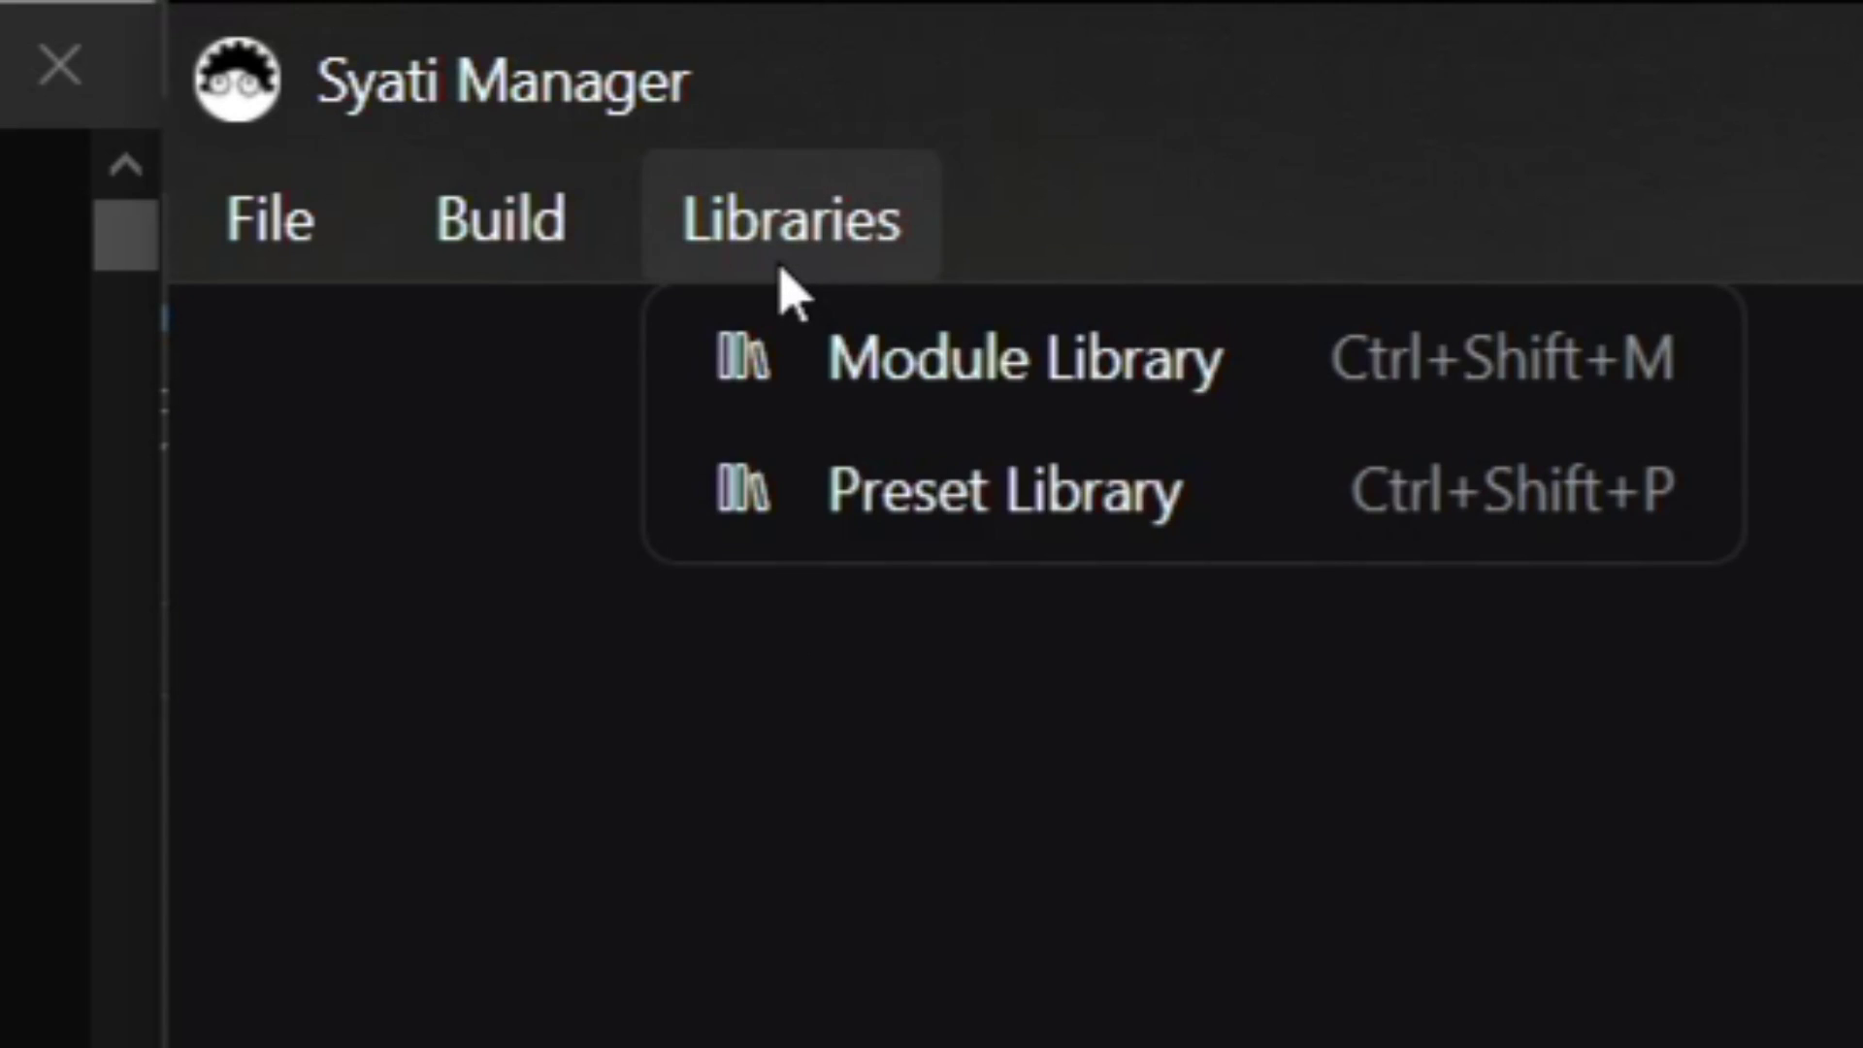
{"action": "left_click", "coordinate": [1004, 383]}
{"action": "left_click_drag", "start_coordinate": [1132, 670], "coordinate": [1113, 278]}
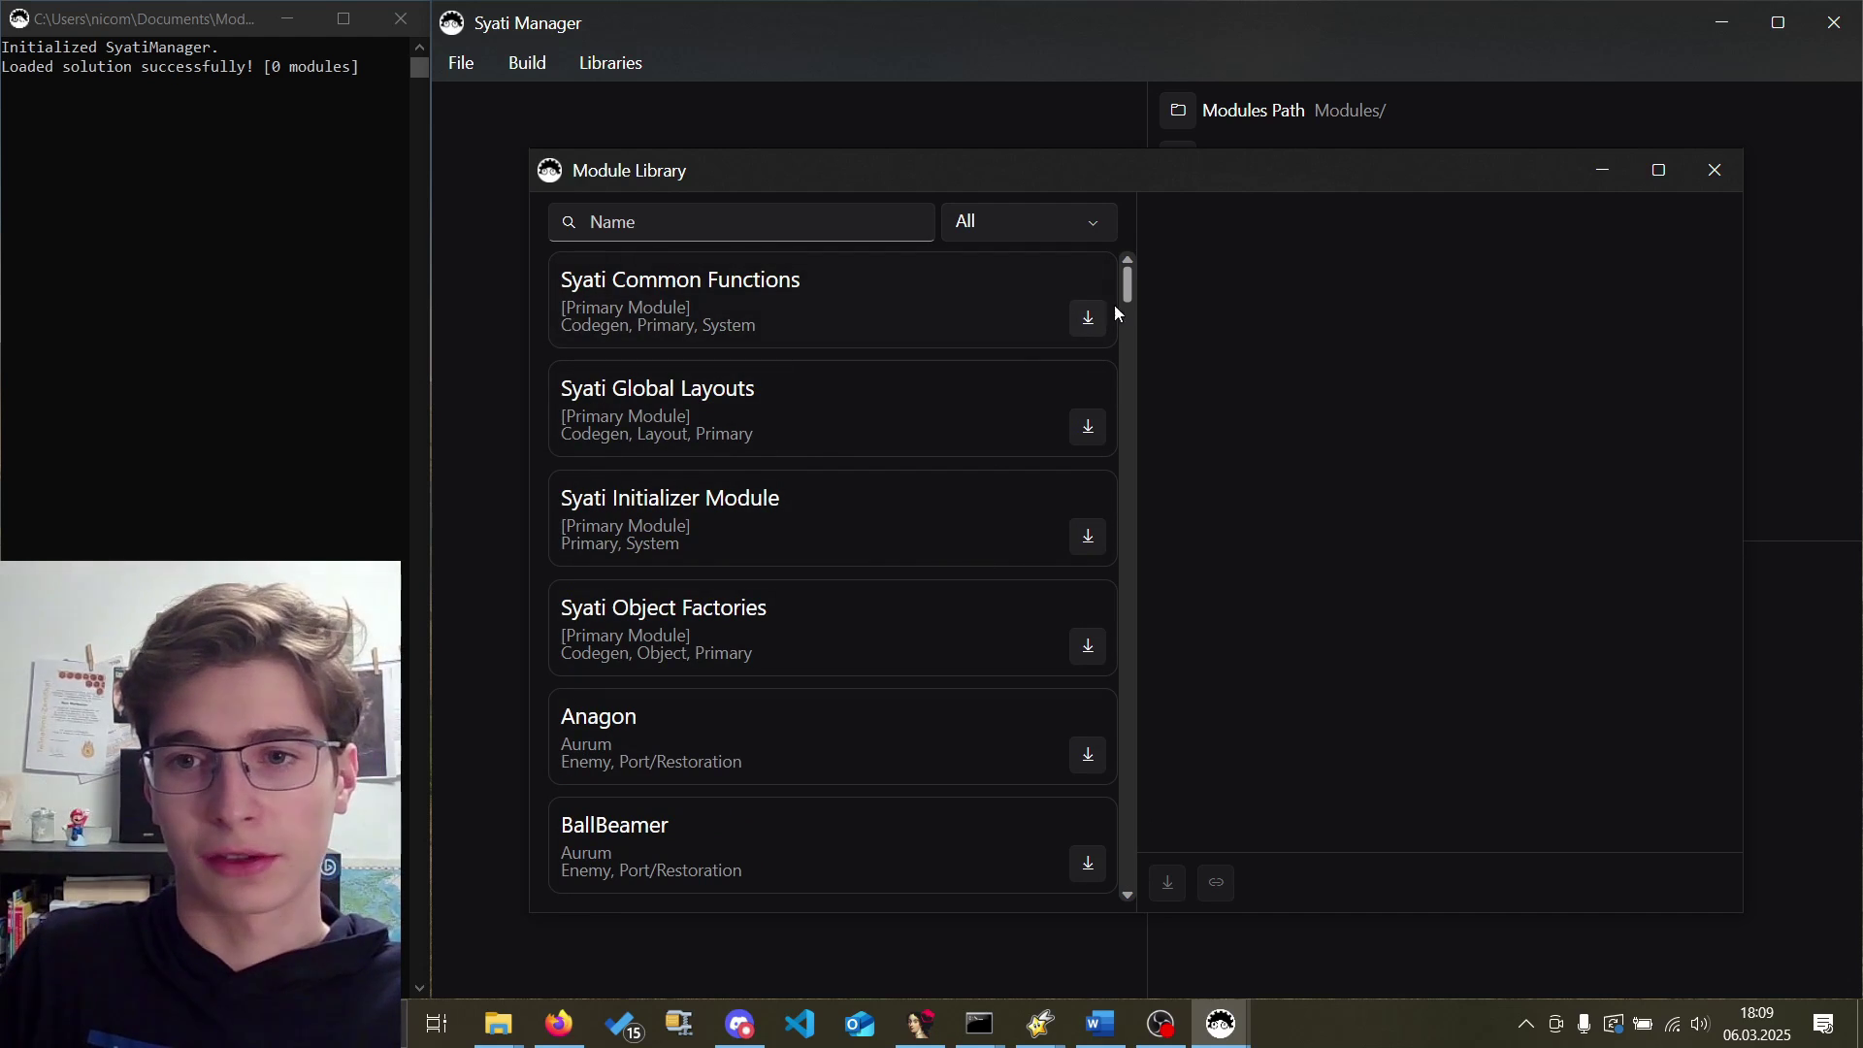
{"action": "left_click_drag", "start_coordinate": [1126, 282], "coordinate": [1156, 773]}
{"action": "scroll", "coordinate": [621, 630], "scroll_direction": "up", "scroll_amount": 1}
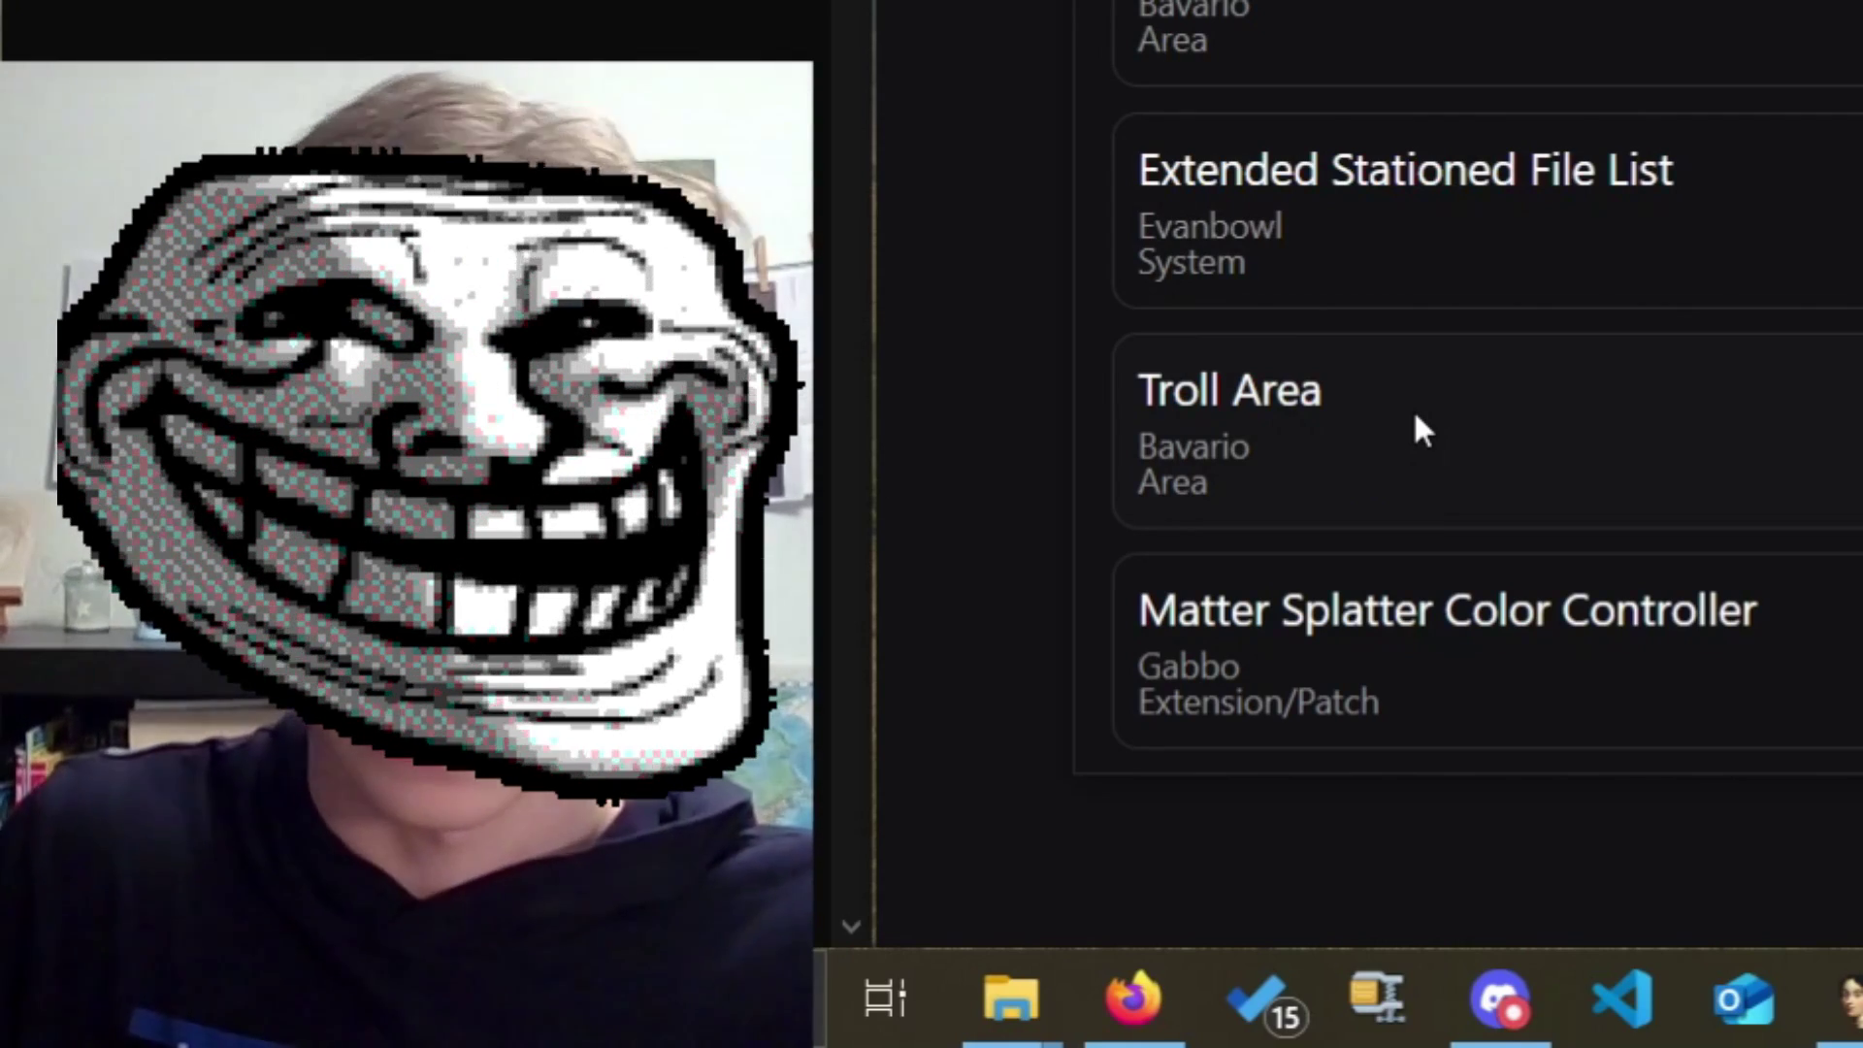
{"action": "left_click_drag", "start_coordinate": [929, 191], "coordinate": [1537, 453]}
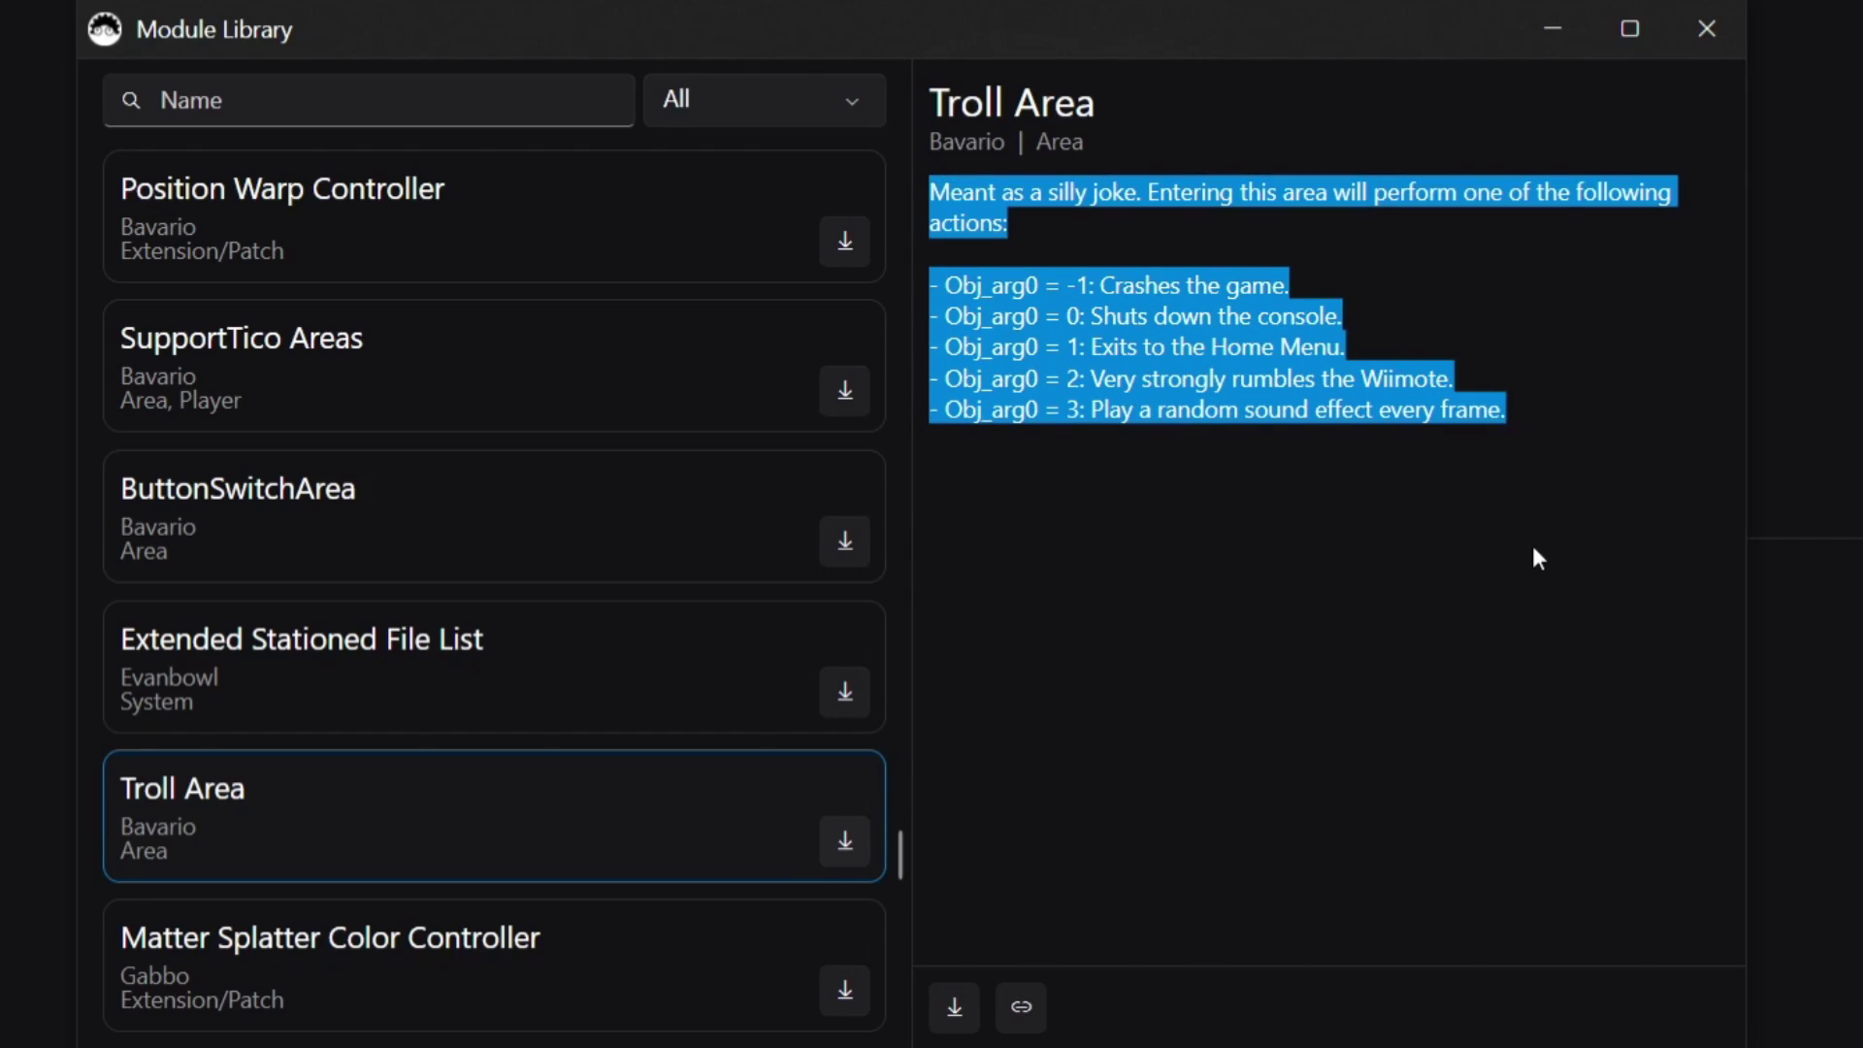
{"action": "left_click", "coordinate": [1209, 341]}
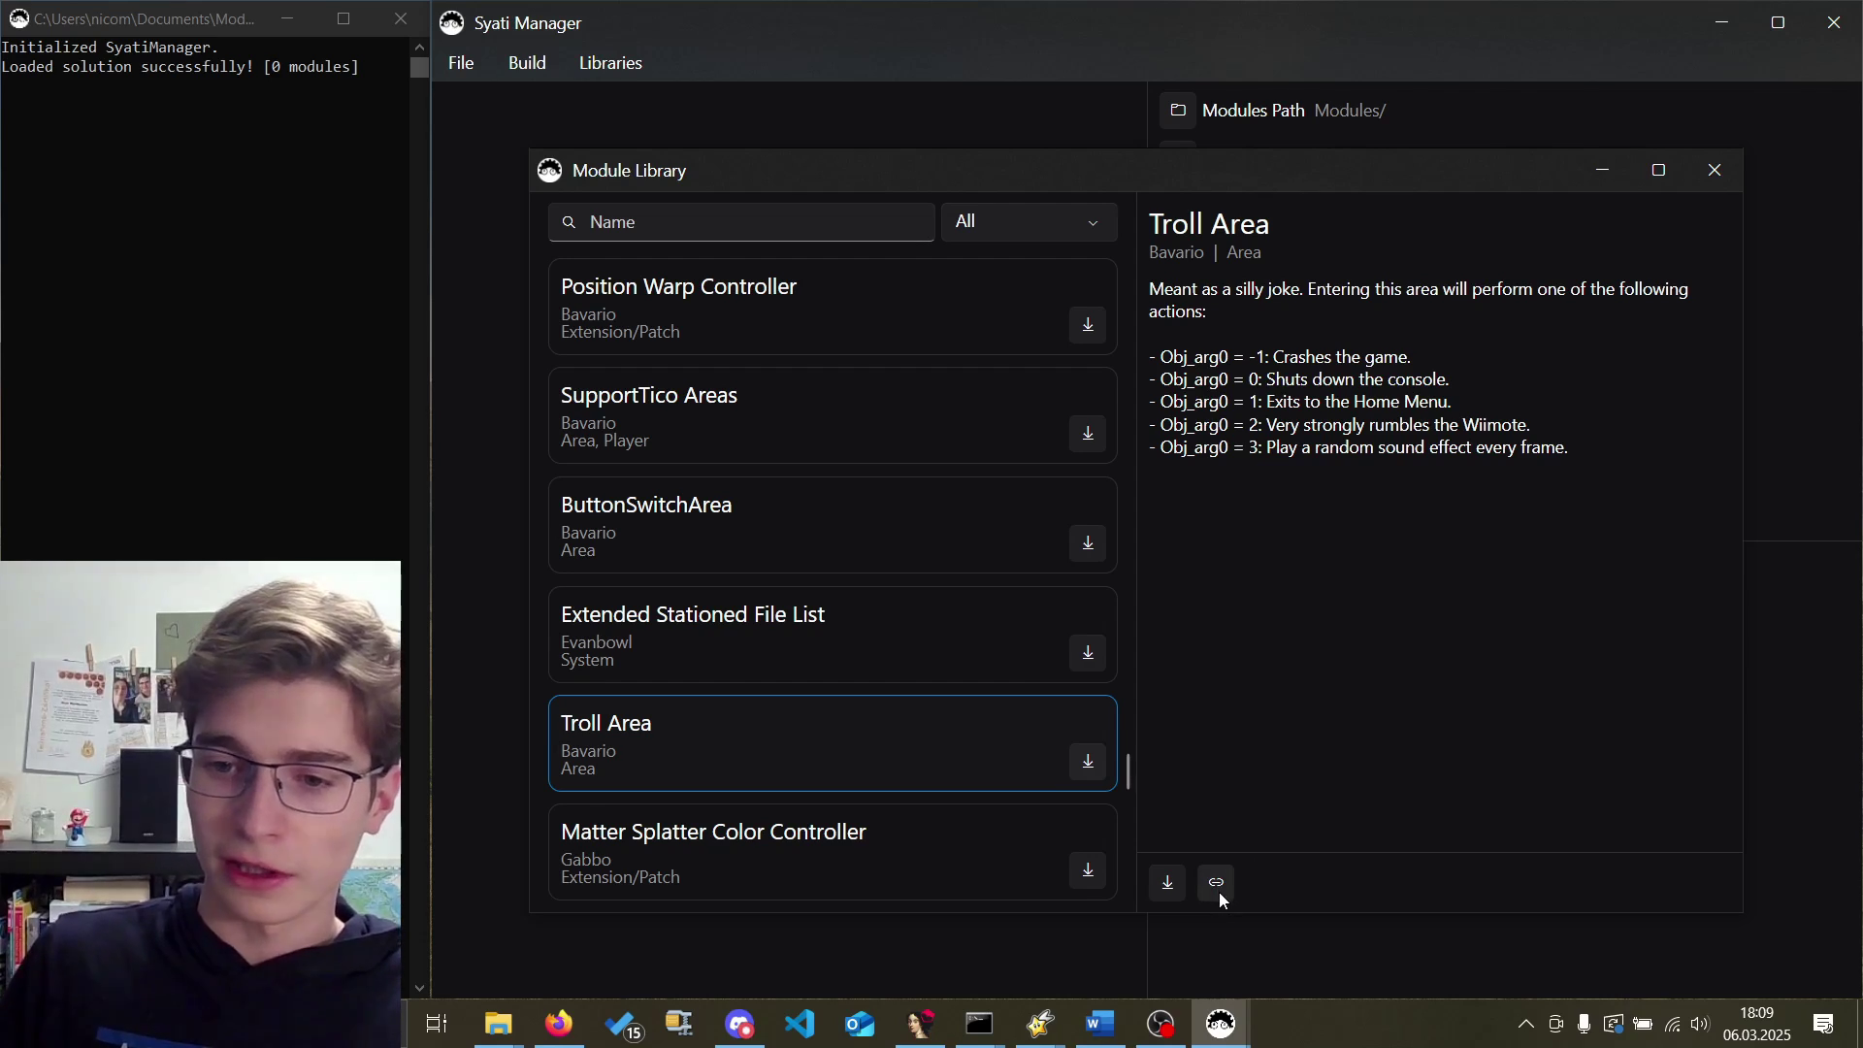
Open the Troll Area module's link and install the module with its dependencies.
{"action": "left_click", "coordinate": [1222, 892]}
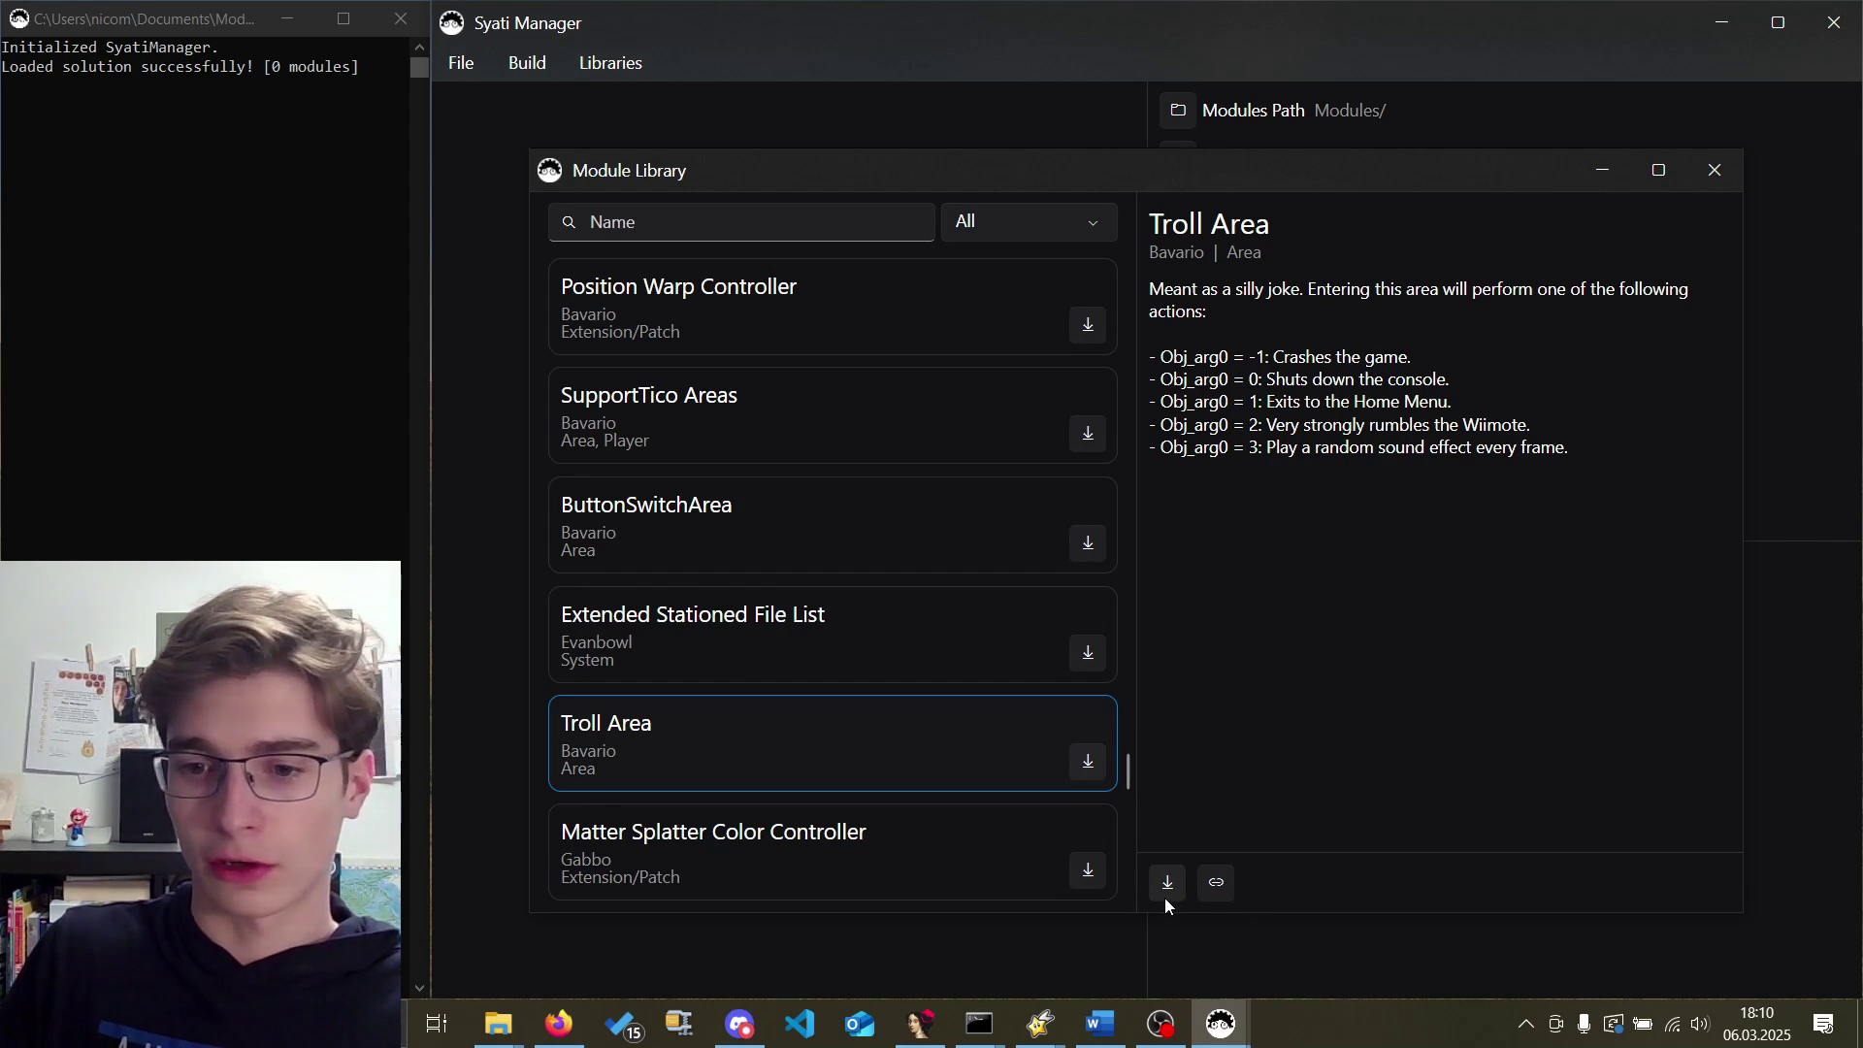
{"action": "left_click", "coordinate": [1168, 883]}
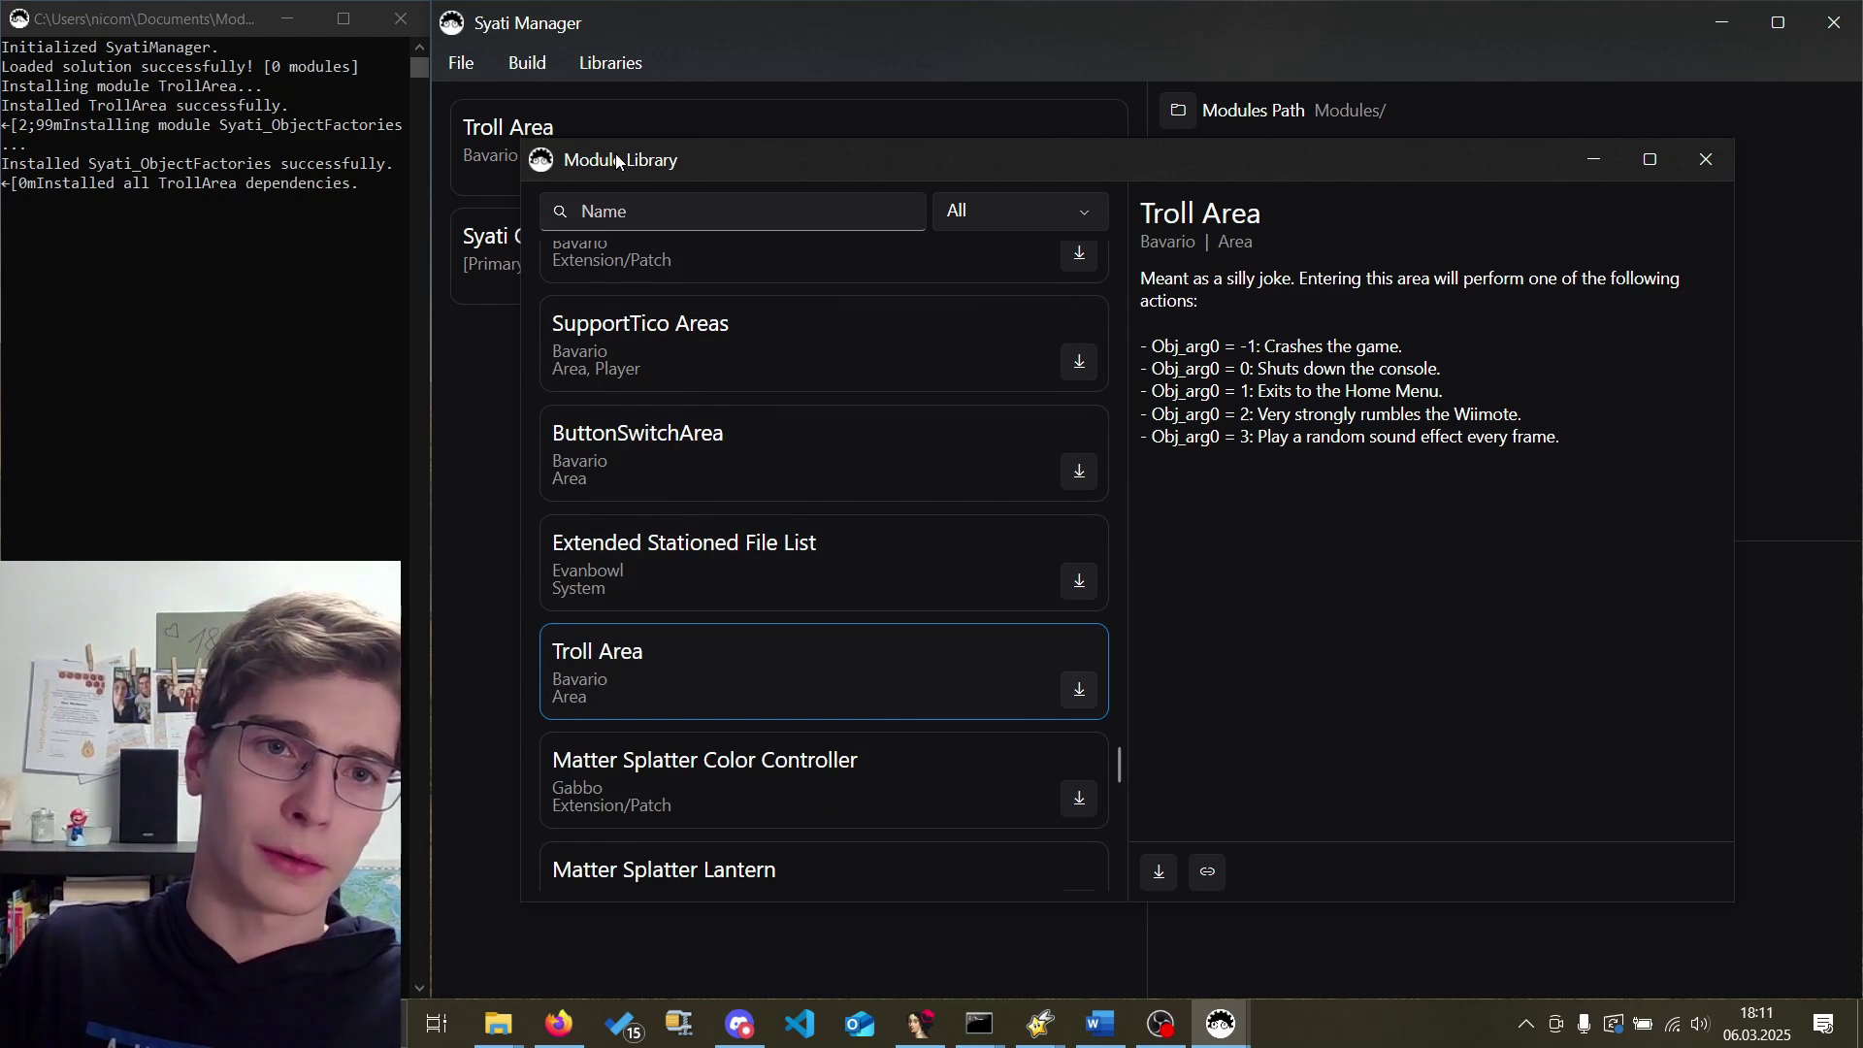
{"action": "mouse_move", "coordinate": [618, 161]}
{"action": "left_mouse_down"}
{"action": "mouse_move", "coordinate": [824, 214]}
{"action": "mouse_move", "coordinate": [866, 334]}
{"action": "mouse_move", "coordinate": [587, 154]}
{"action": "left_mouse_up"}
{"action": "left_click", "coordinate": [594, 210]}
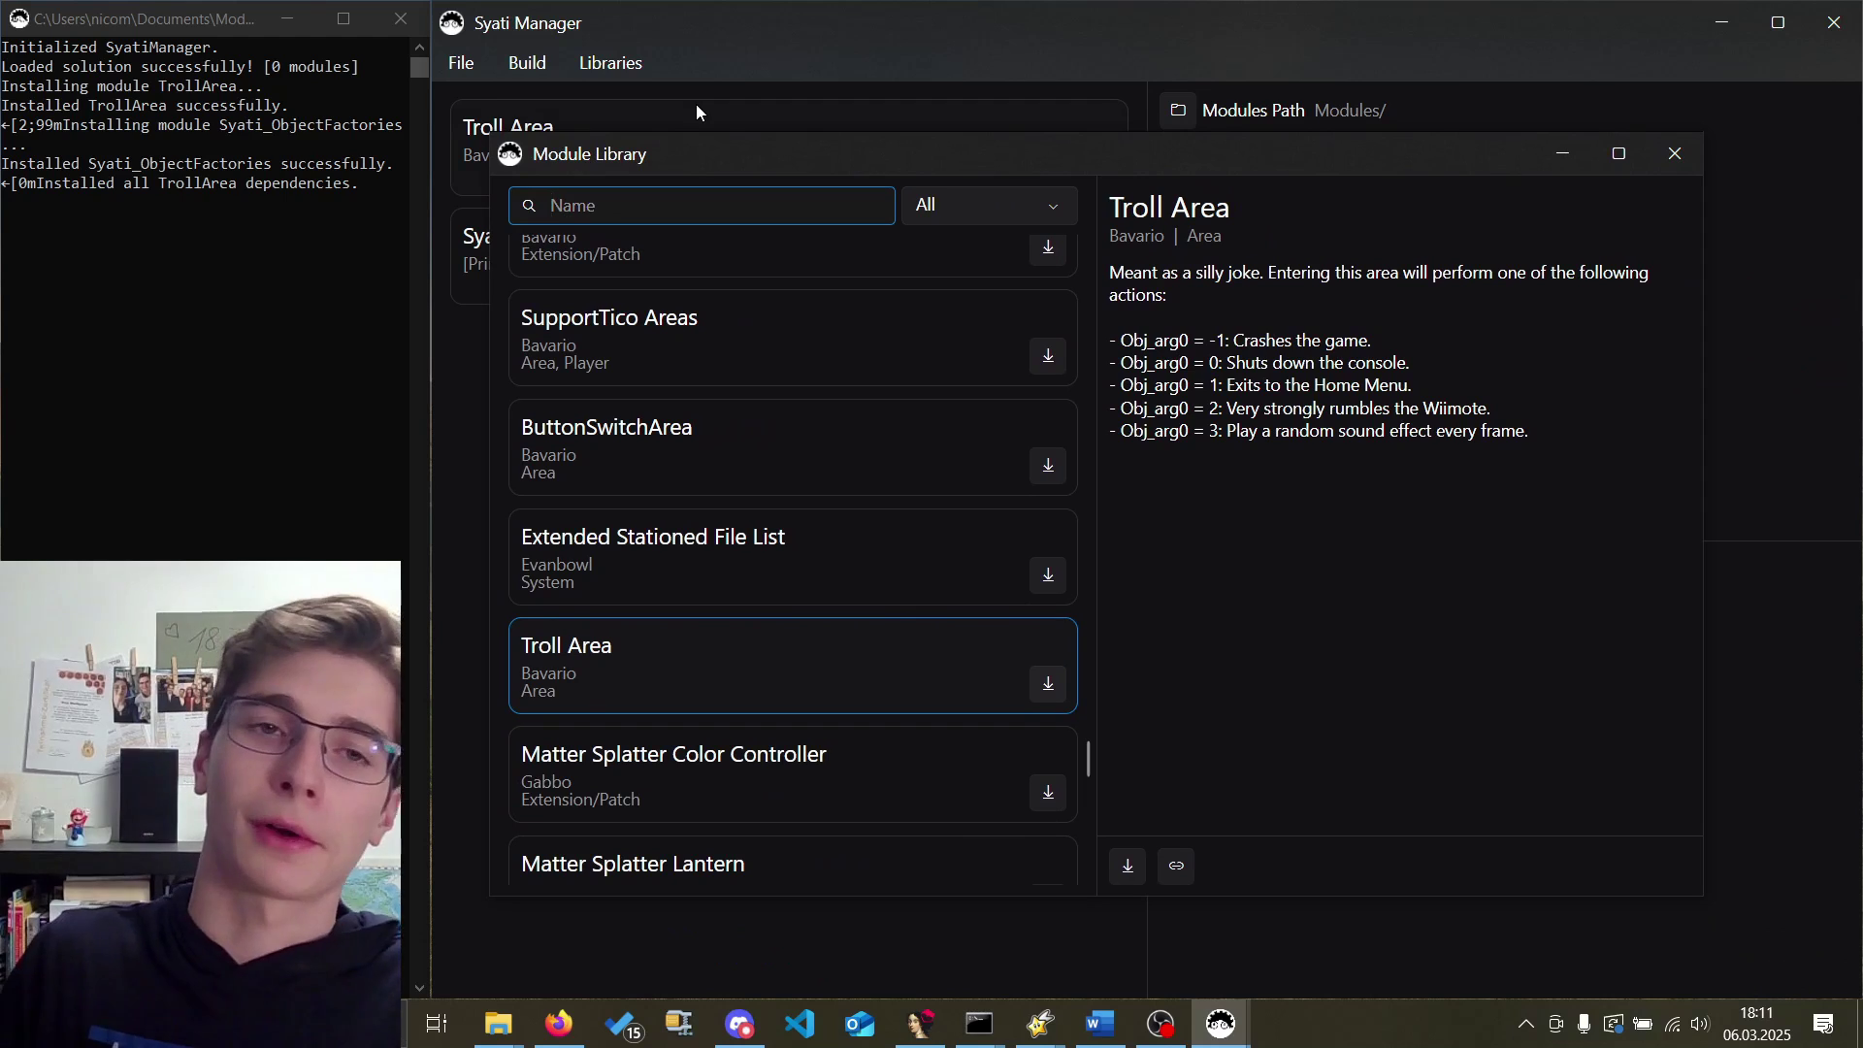
Filter the Module Library to Extension/Patch modules and view the description of TeresaAtomicPatch.
{"action": "left_click", "coordinate": [953, 206]}
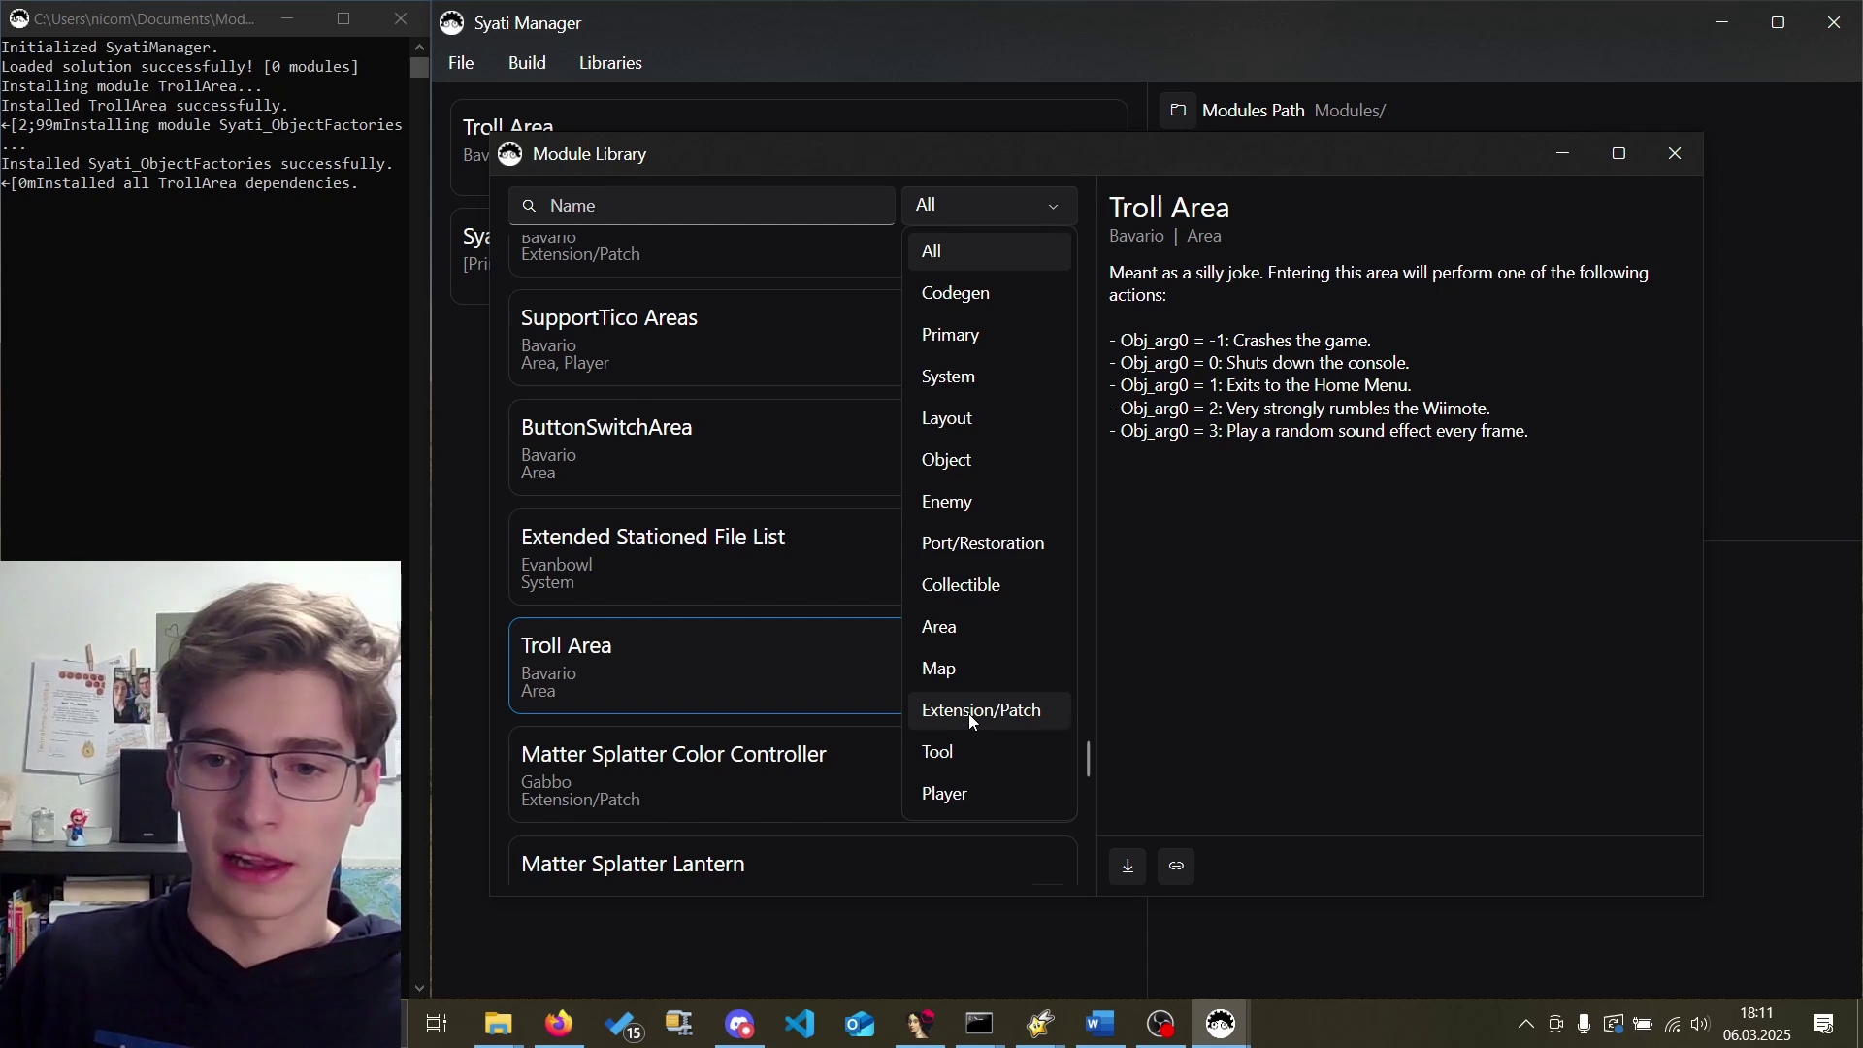
{"action": "left_click", "coordinate": [840, 885]}
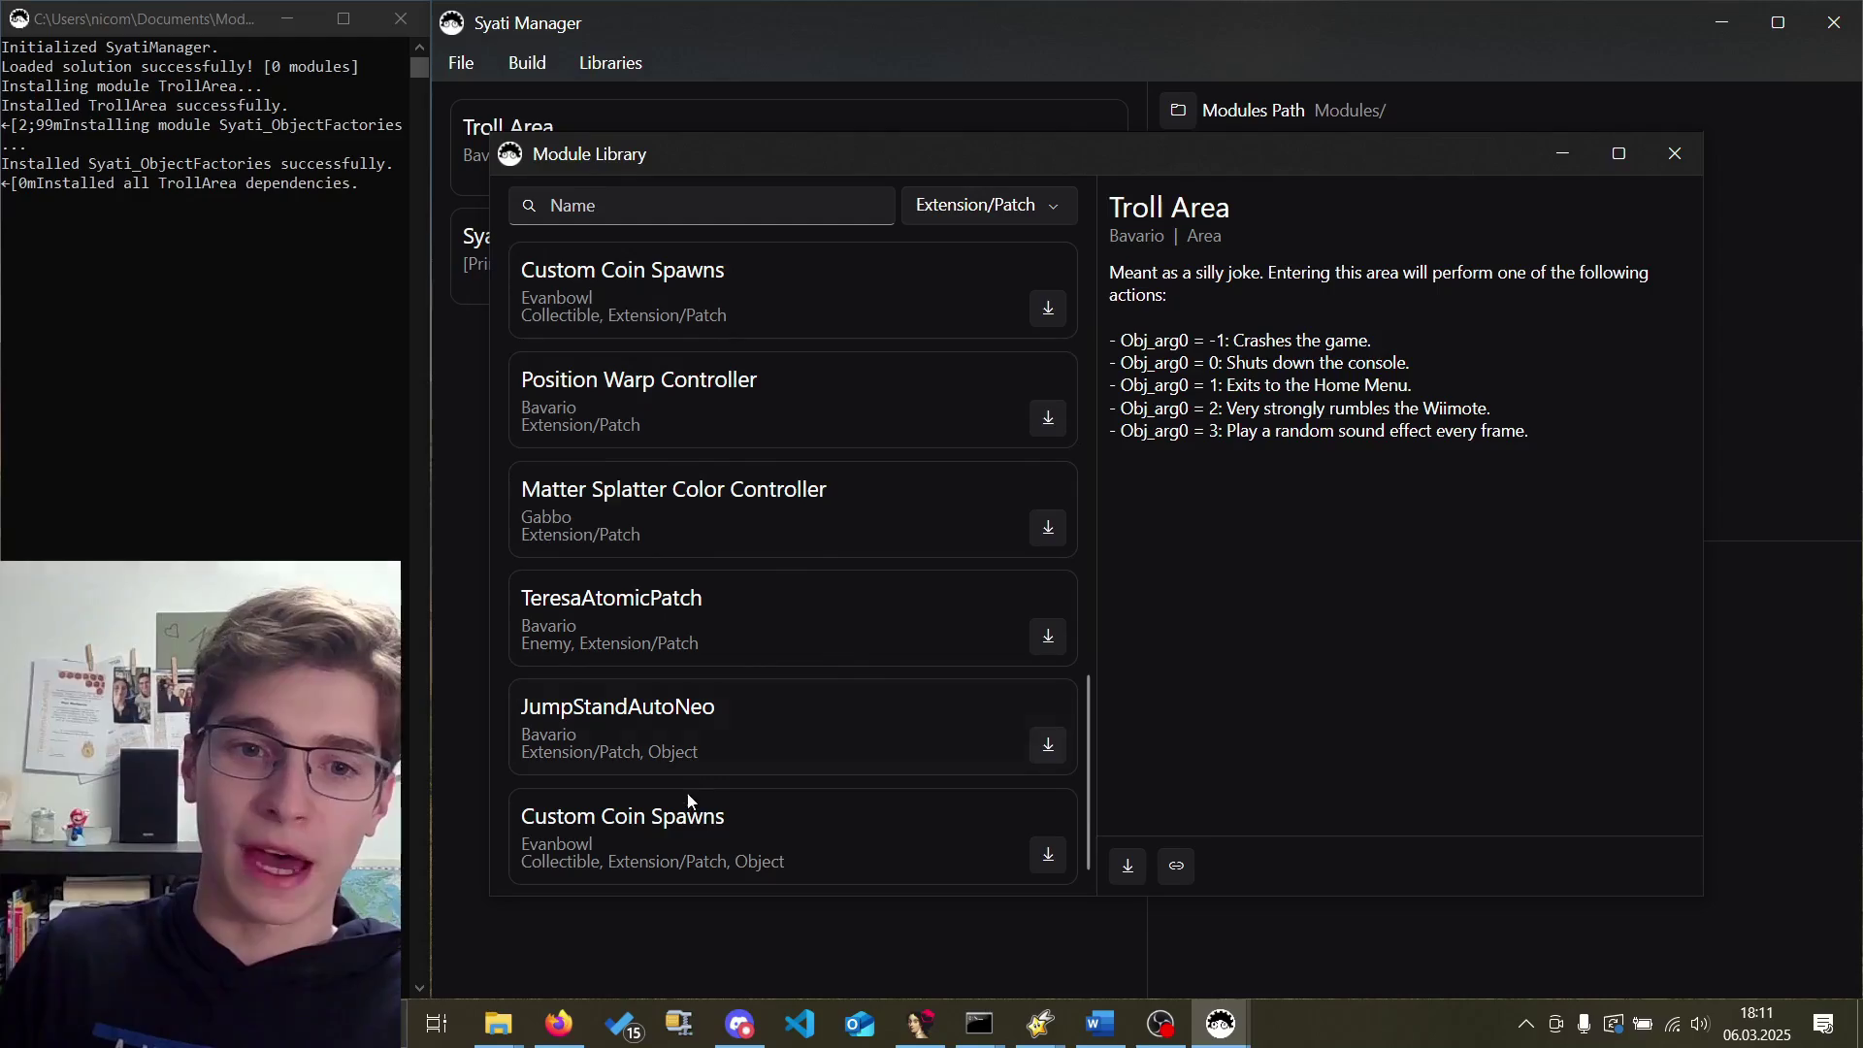
{"action": "left_click", "coordinate": [663, 613]}
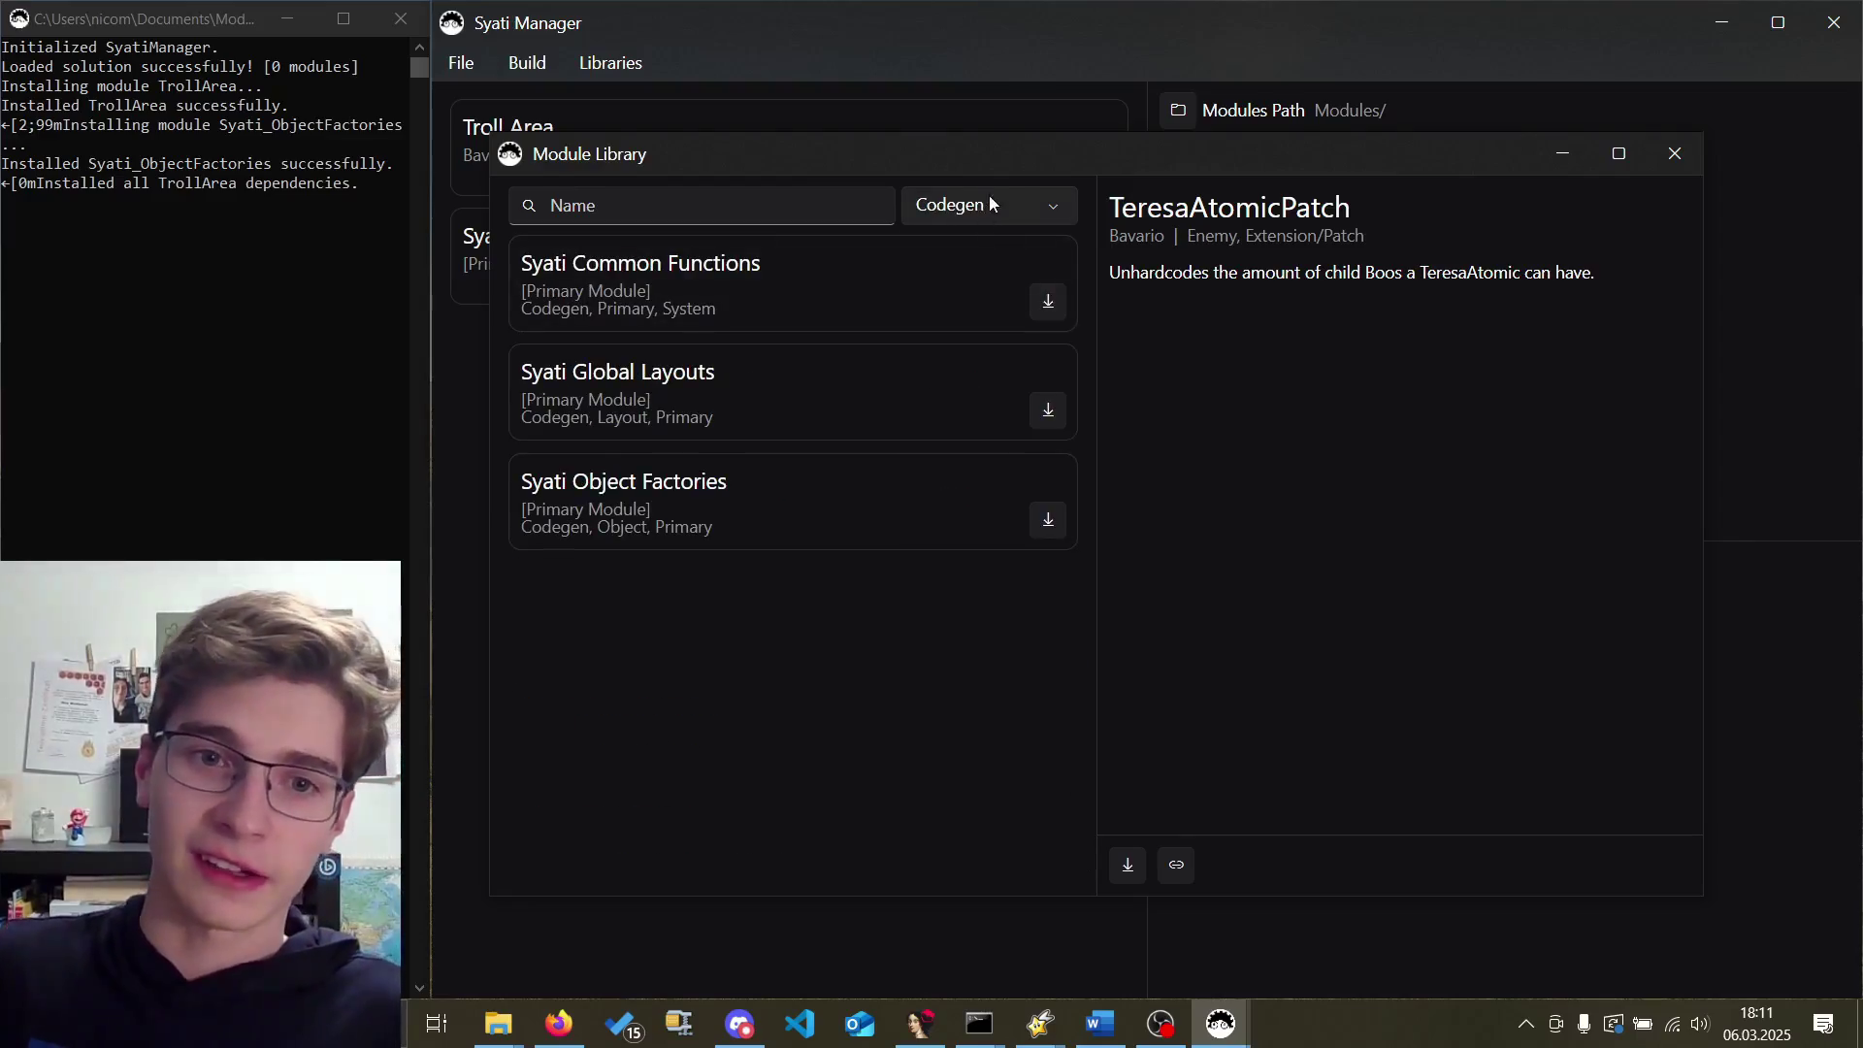
Filter the Module Library to Collectible modules and install the BlueChip module.
{"action": "left_click", "coordinate": [971, 212]}
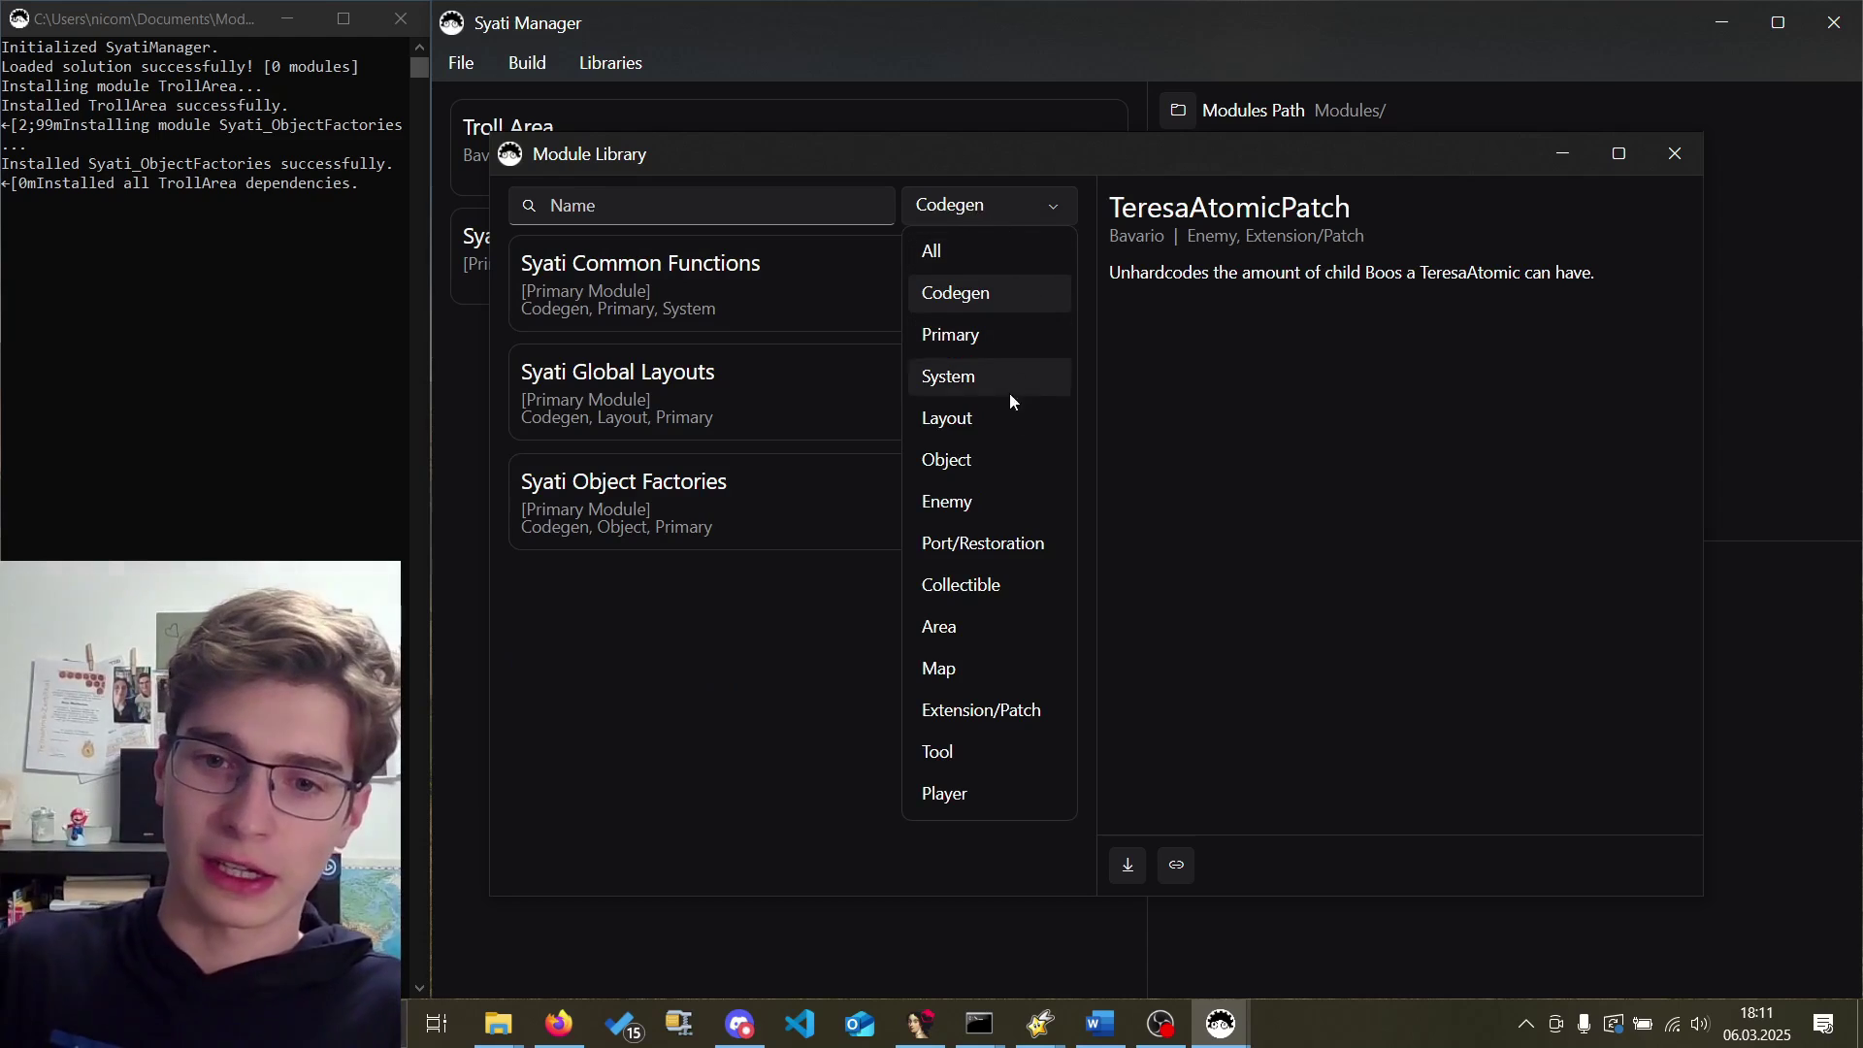
{"action": "left_click", "coordinate": [980, 589]}
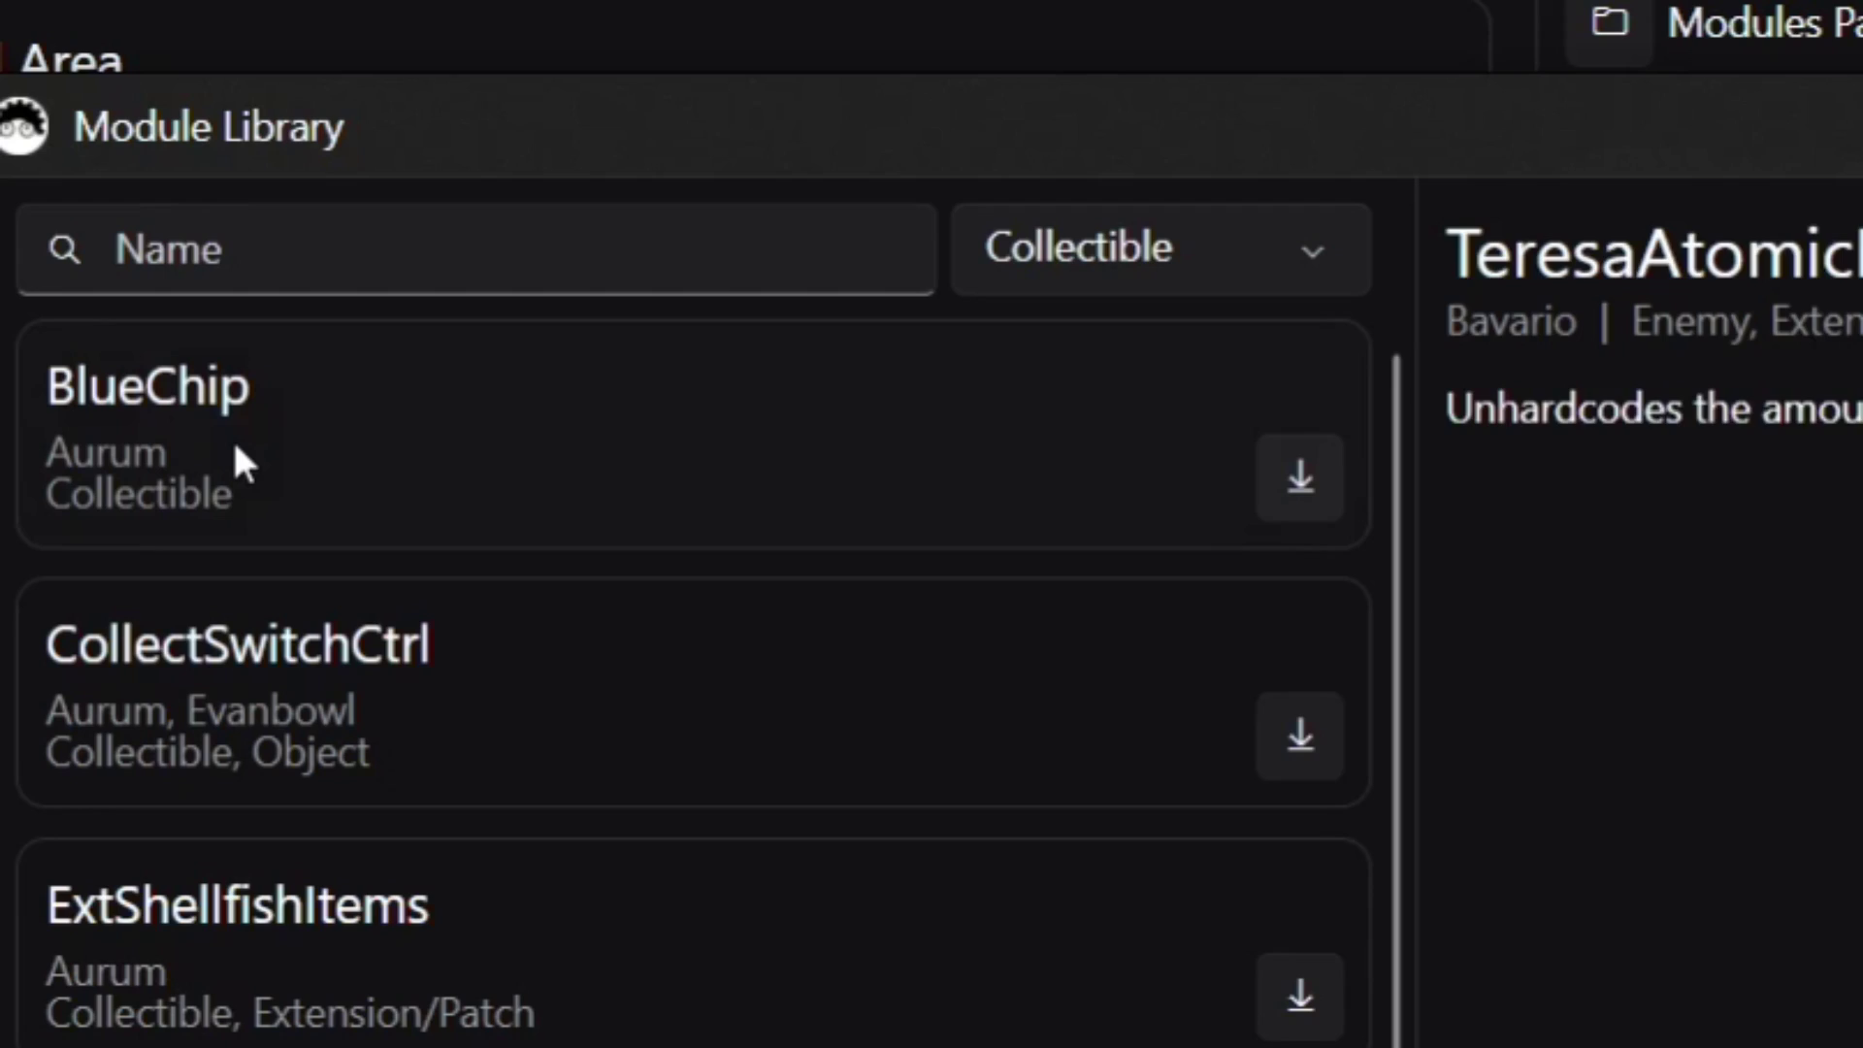
{"action": "left_click", "coordinate": [598, 286]}
{"action": "left_click", "coordinate": [1128, 865]}
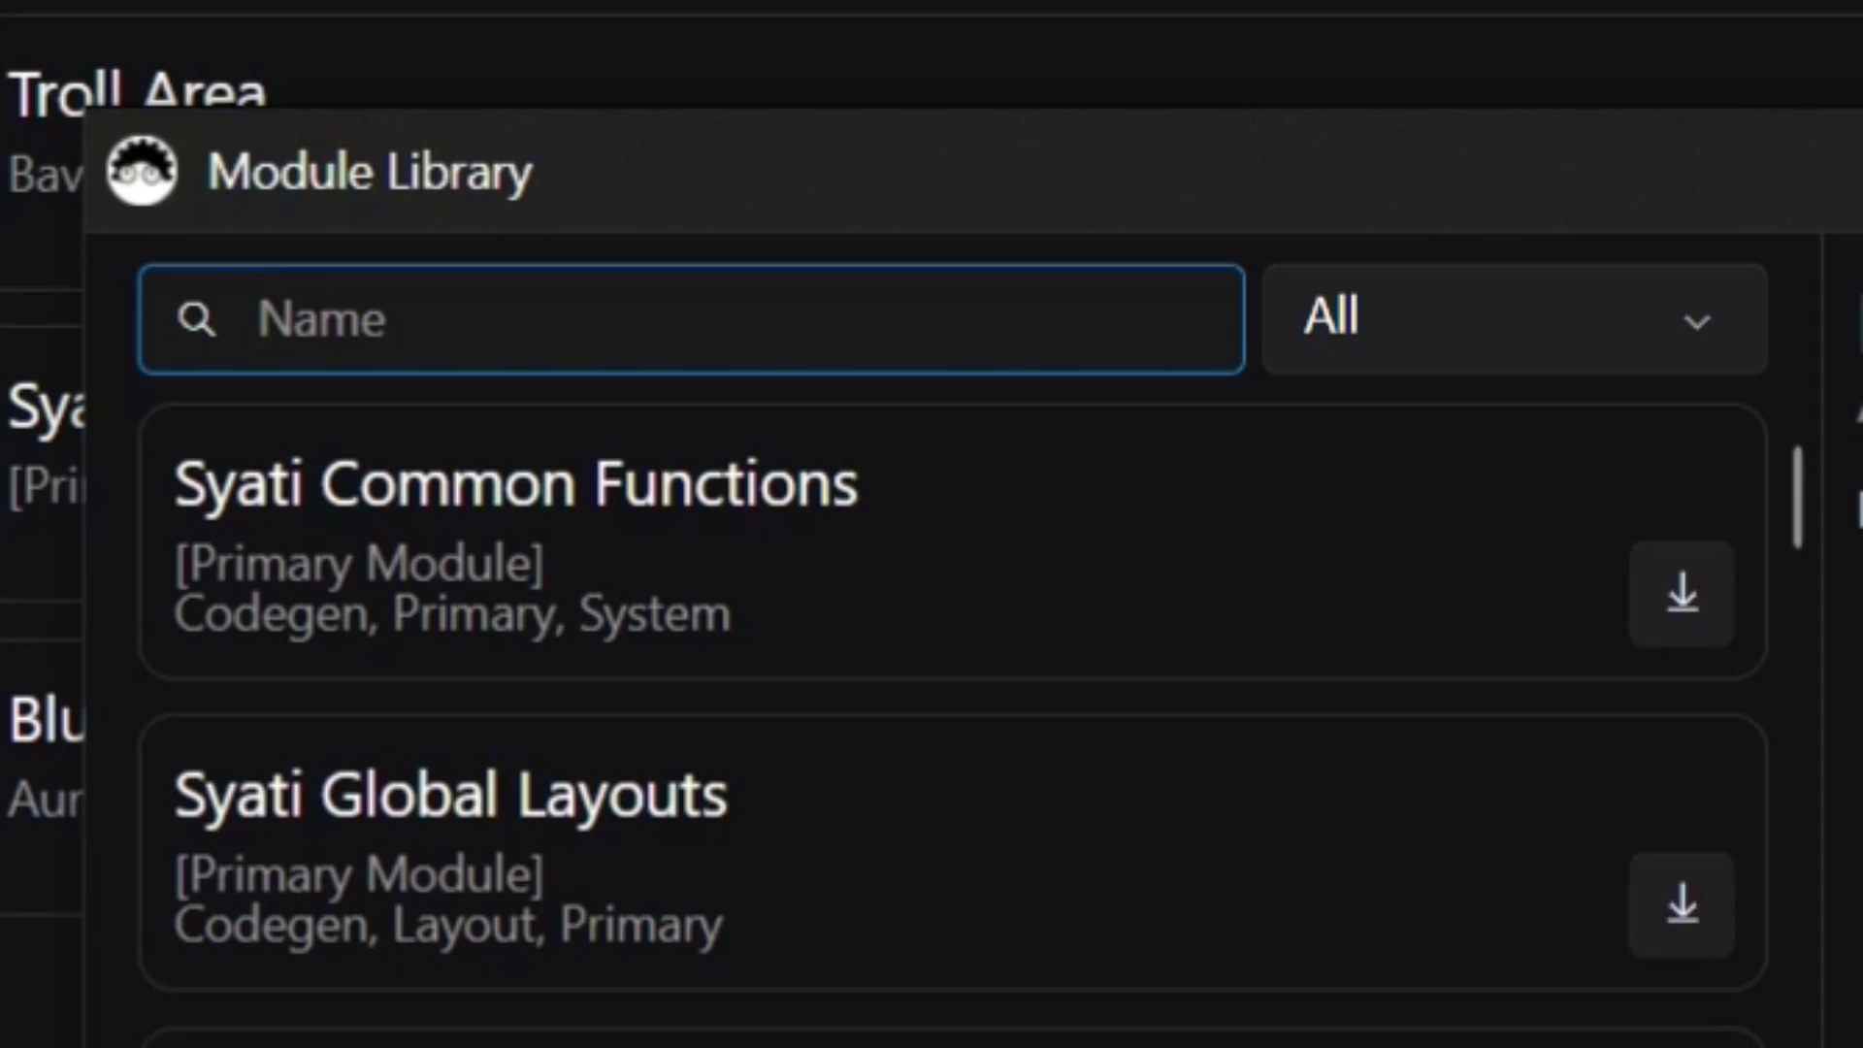
Search the Module Library for Warp Box, install that module and close the library.
{"action": "type", "text": "Warp"}
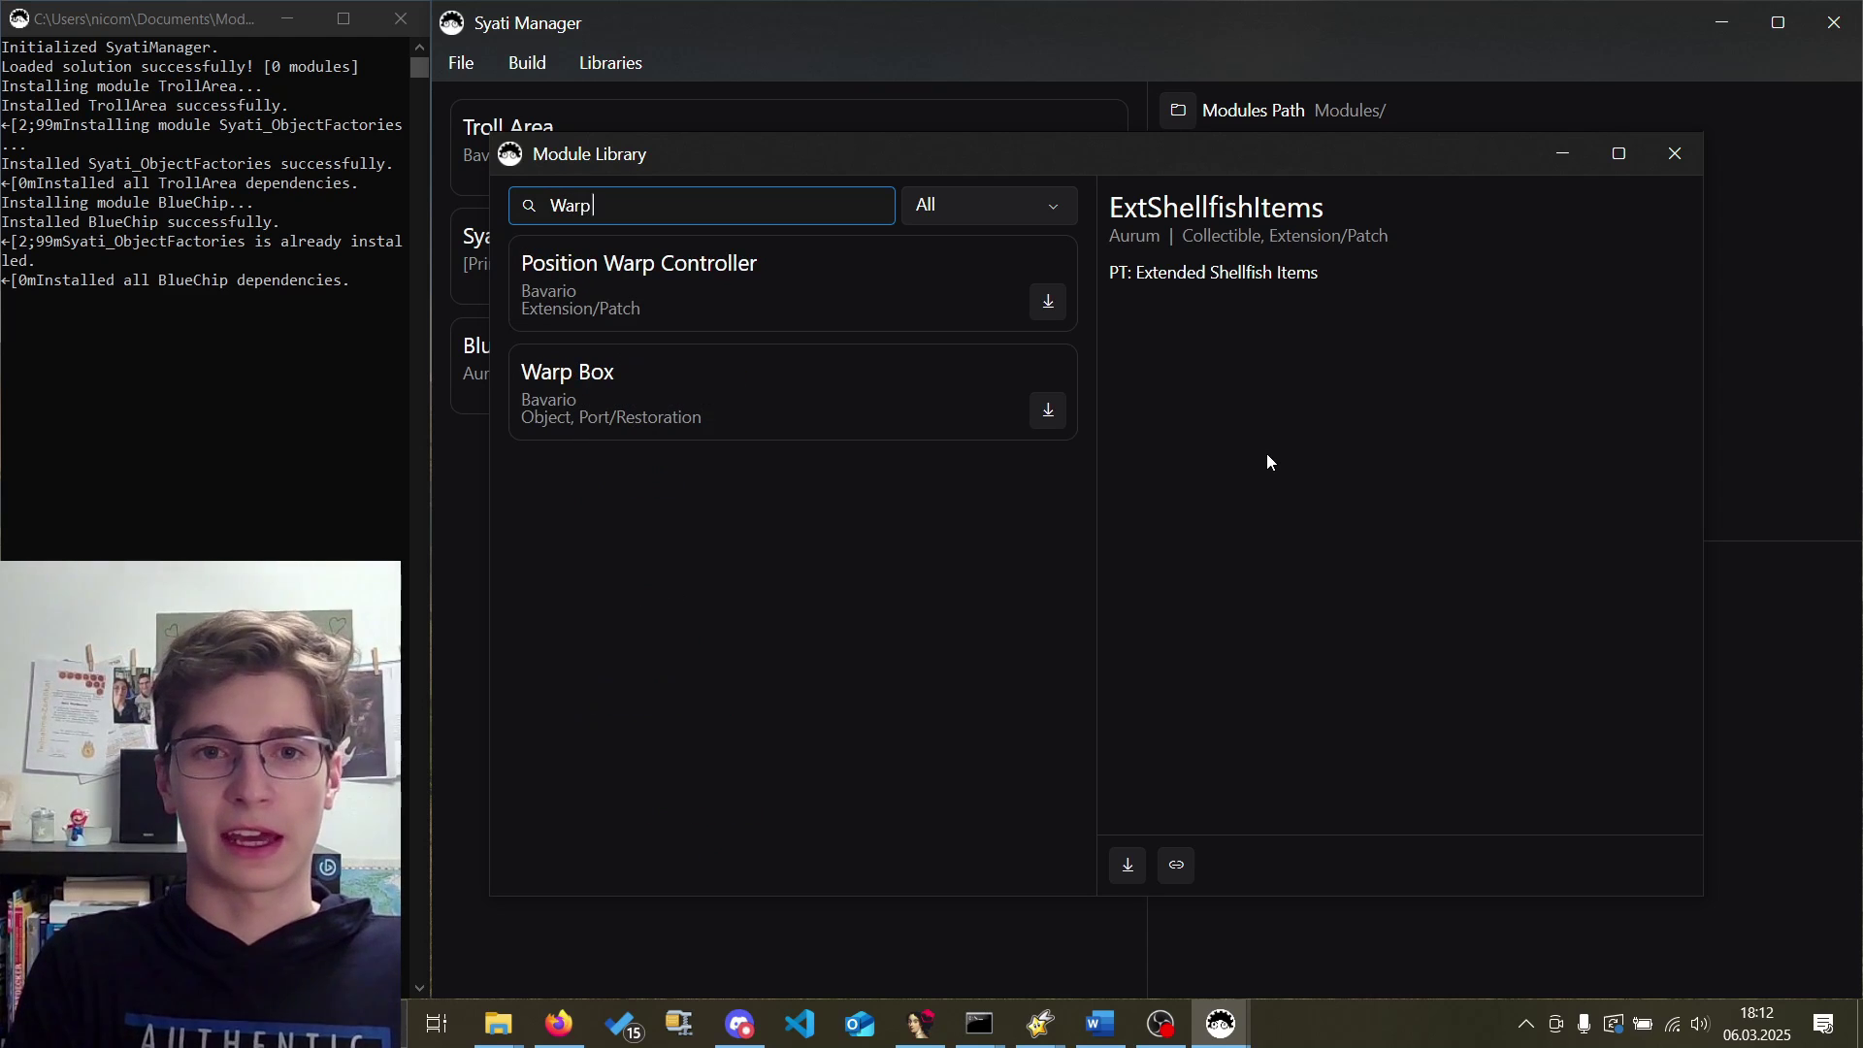
{"action": "type", "text": " Box"}
{"action": "left_click", "coordinate": [616, 275]}
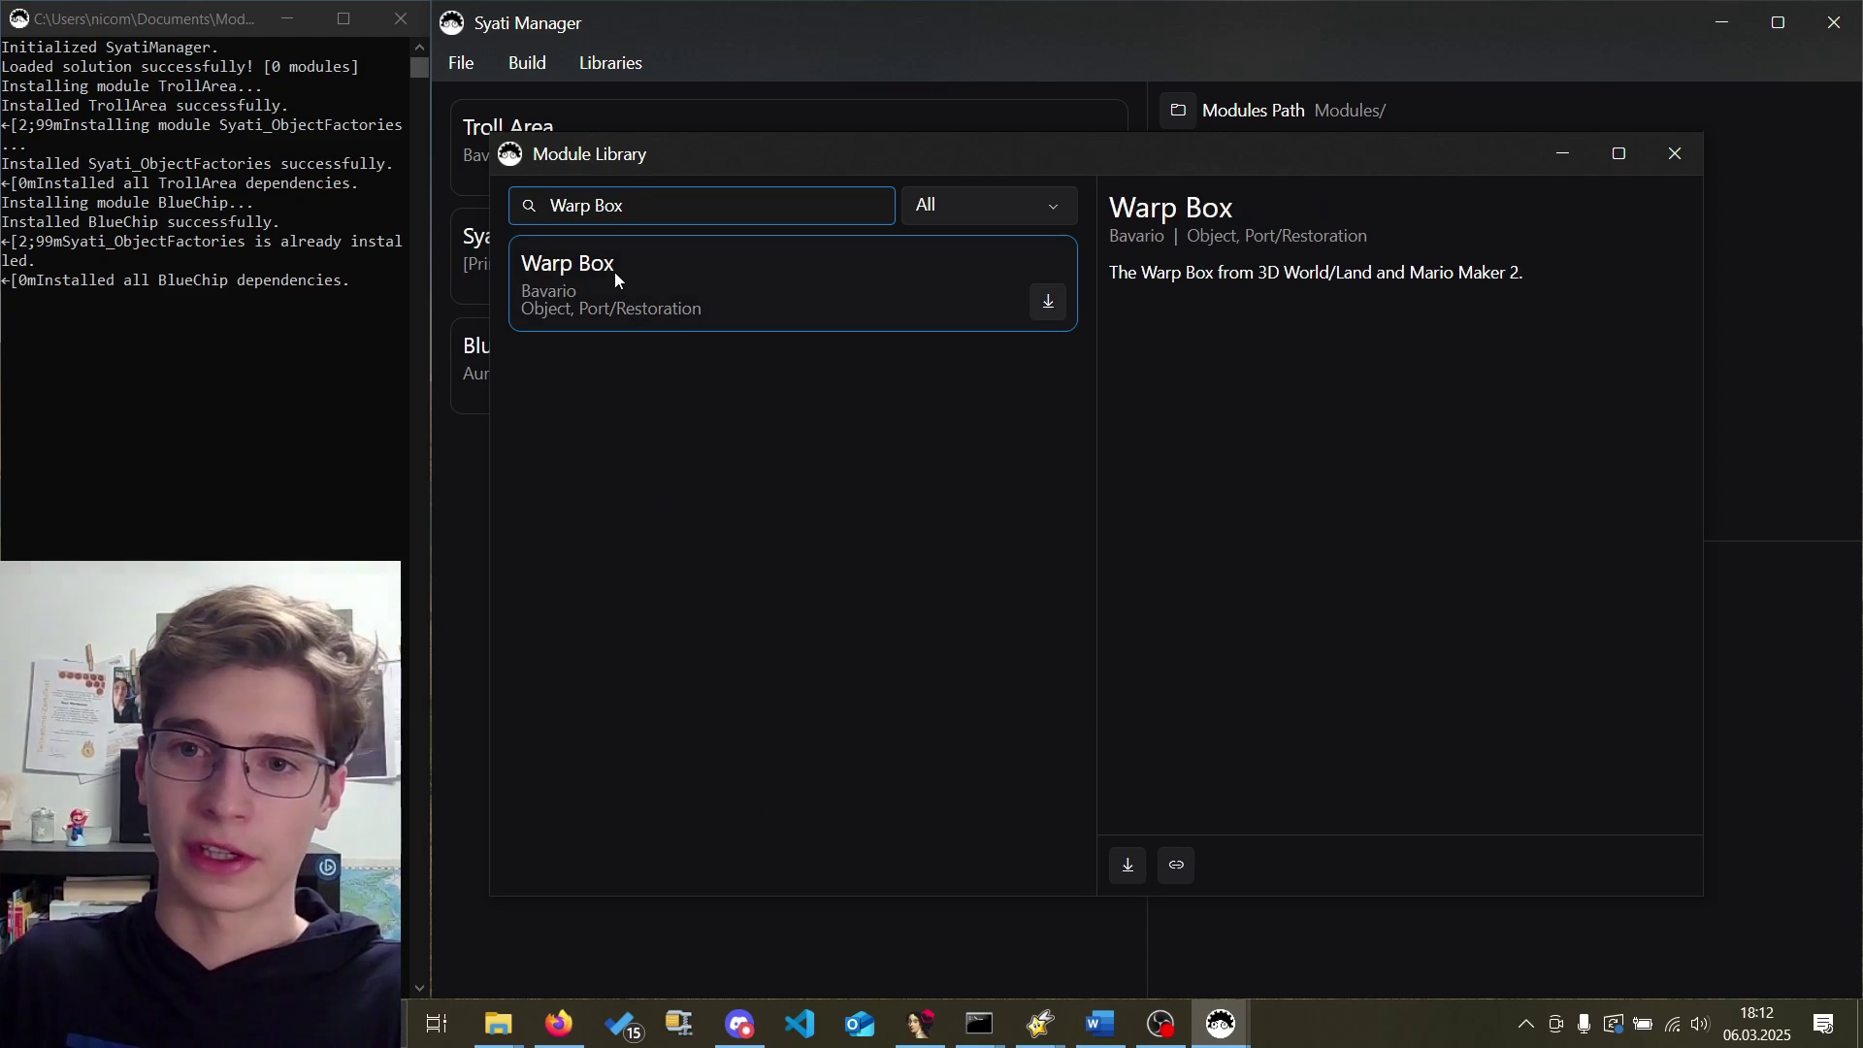
{"action": "left_click", "coordinate": [1048, 301]}
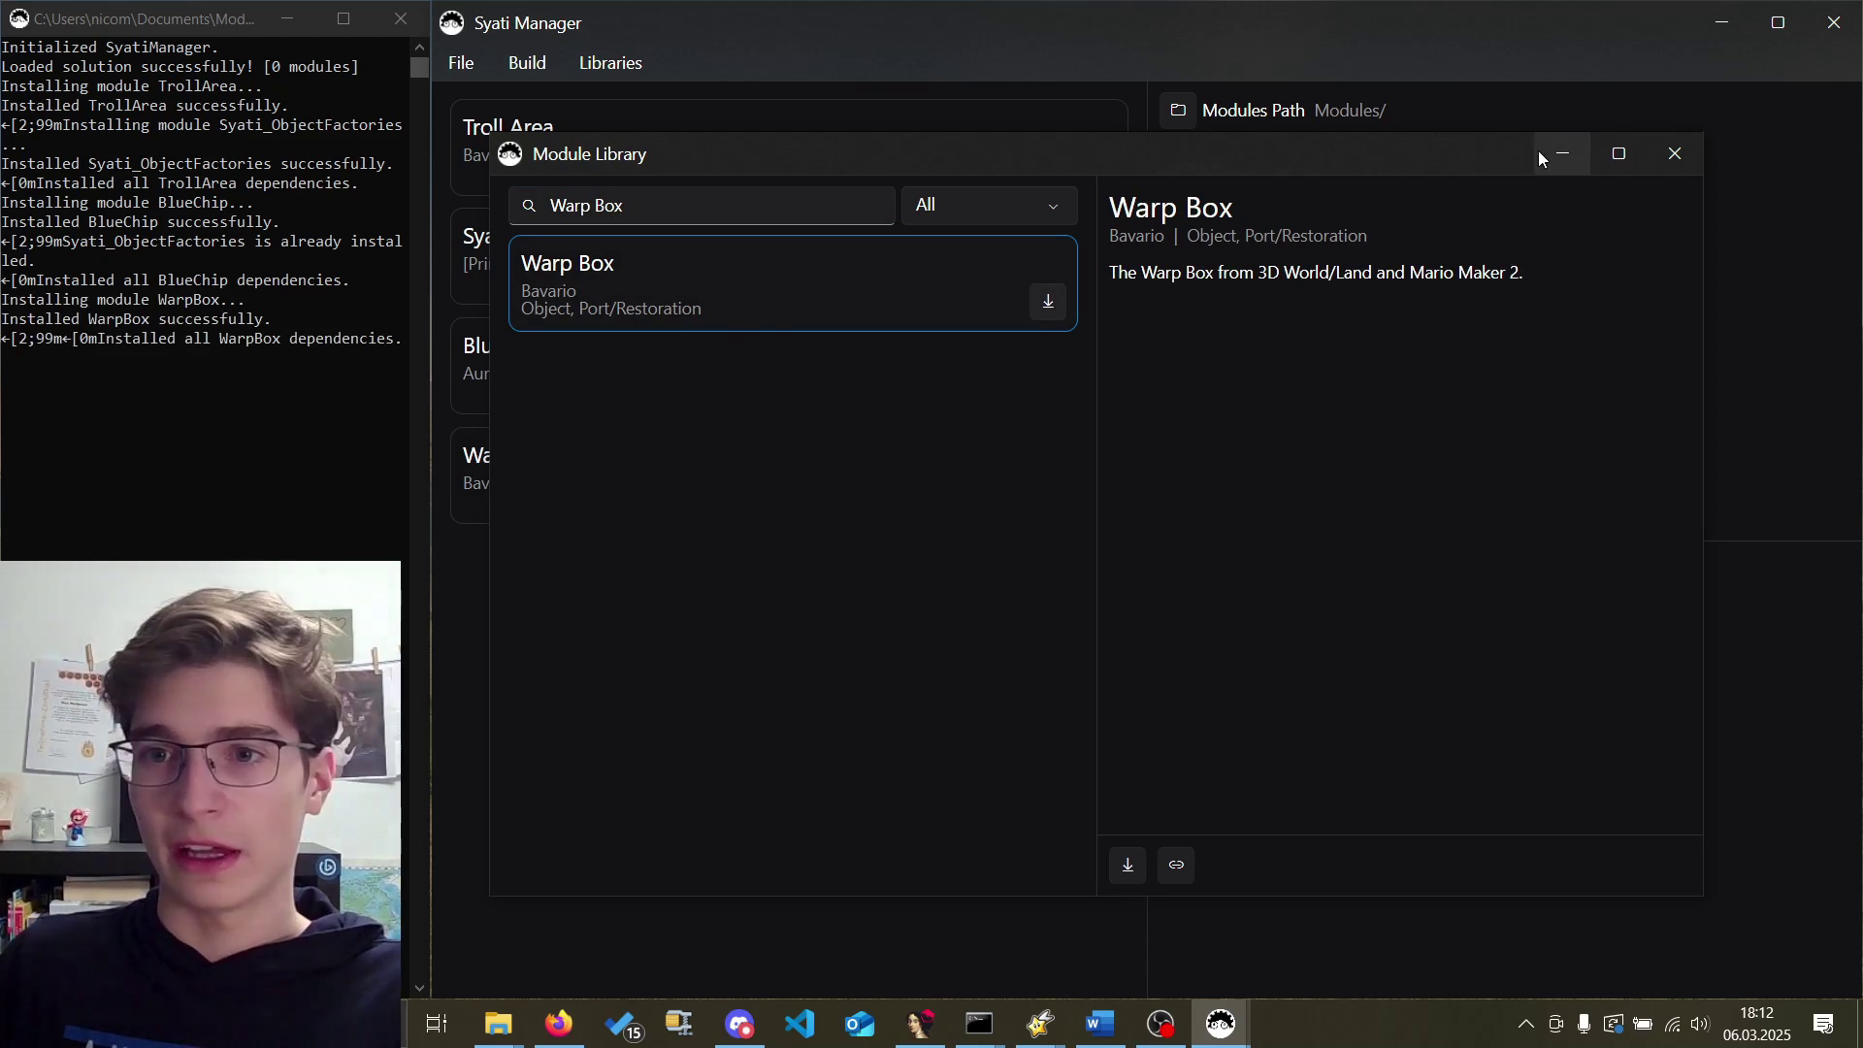
{"action": "left_click", "coordinate": [1678, 158]}
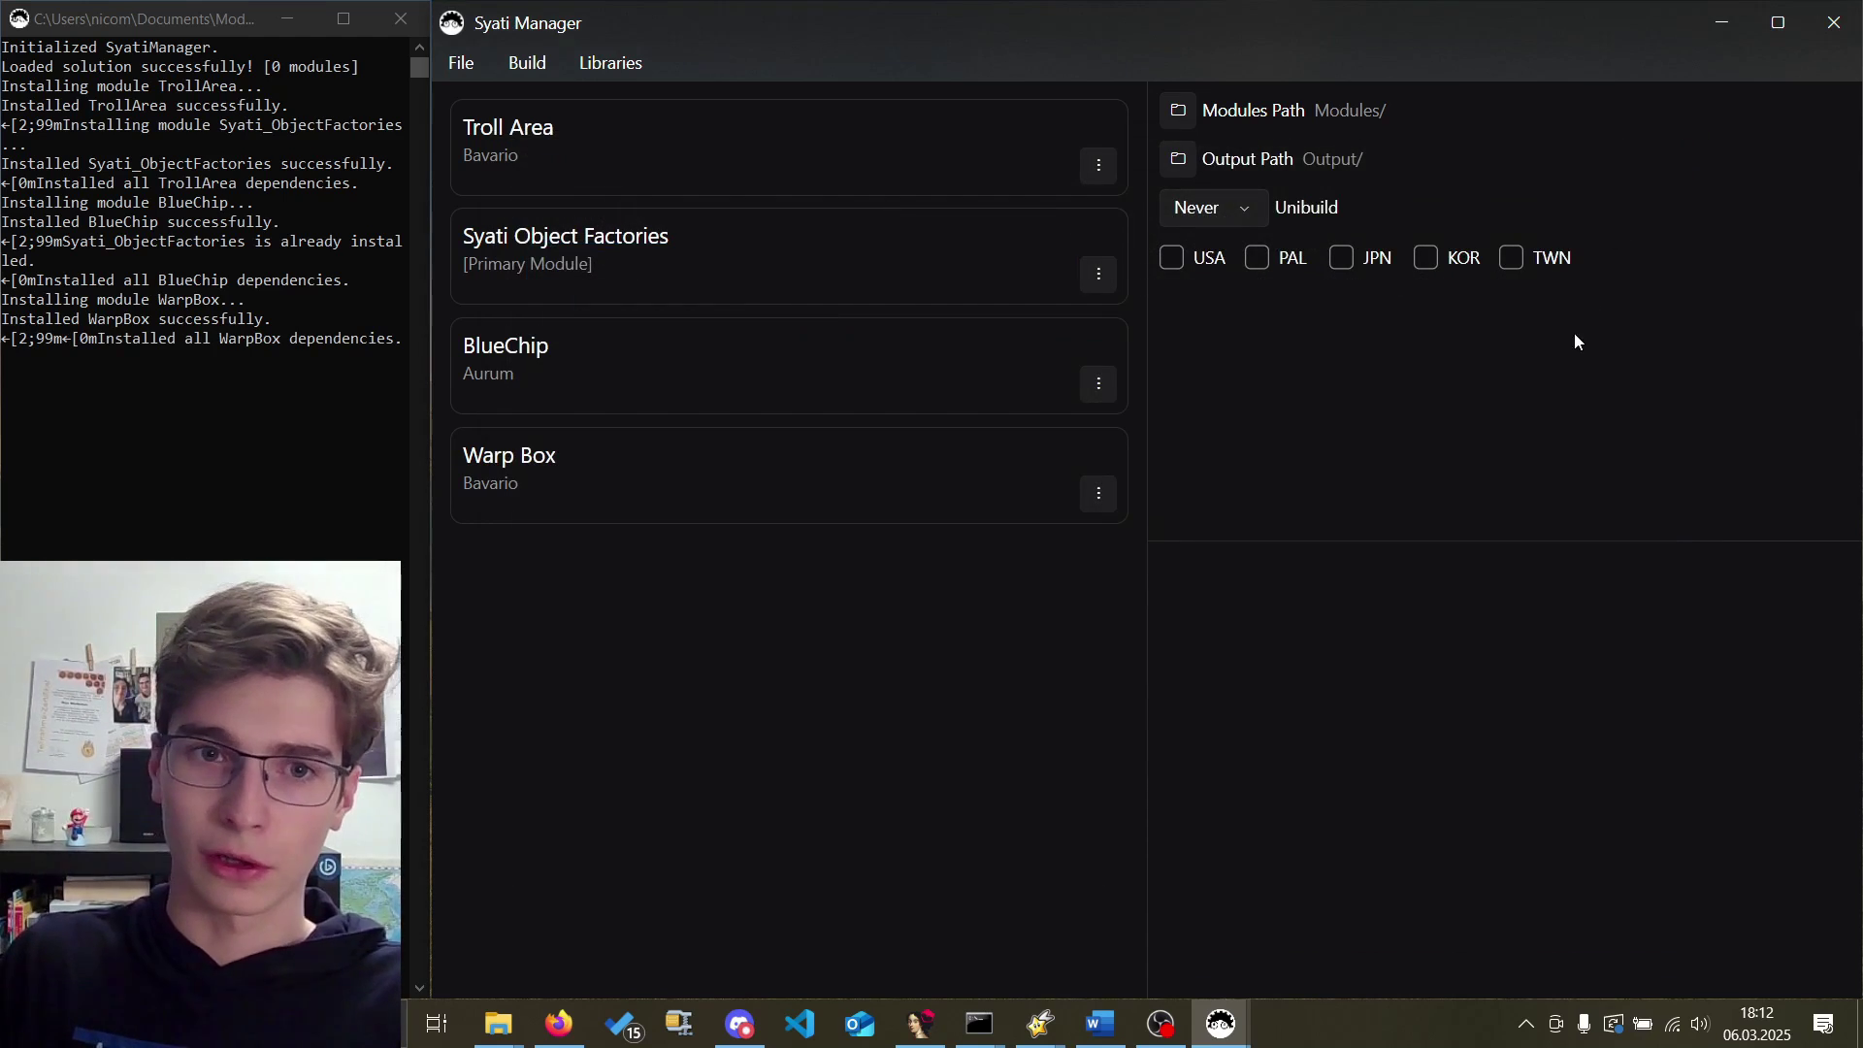
Read the descriptions of the installed modules Troll Area, Syati Object Factories, BlueChip and Warp Box.
{"action": "left_click", "coordinate": [592, 130]}
{"action": "left_click", "coordinate": [599, 252]}
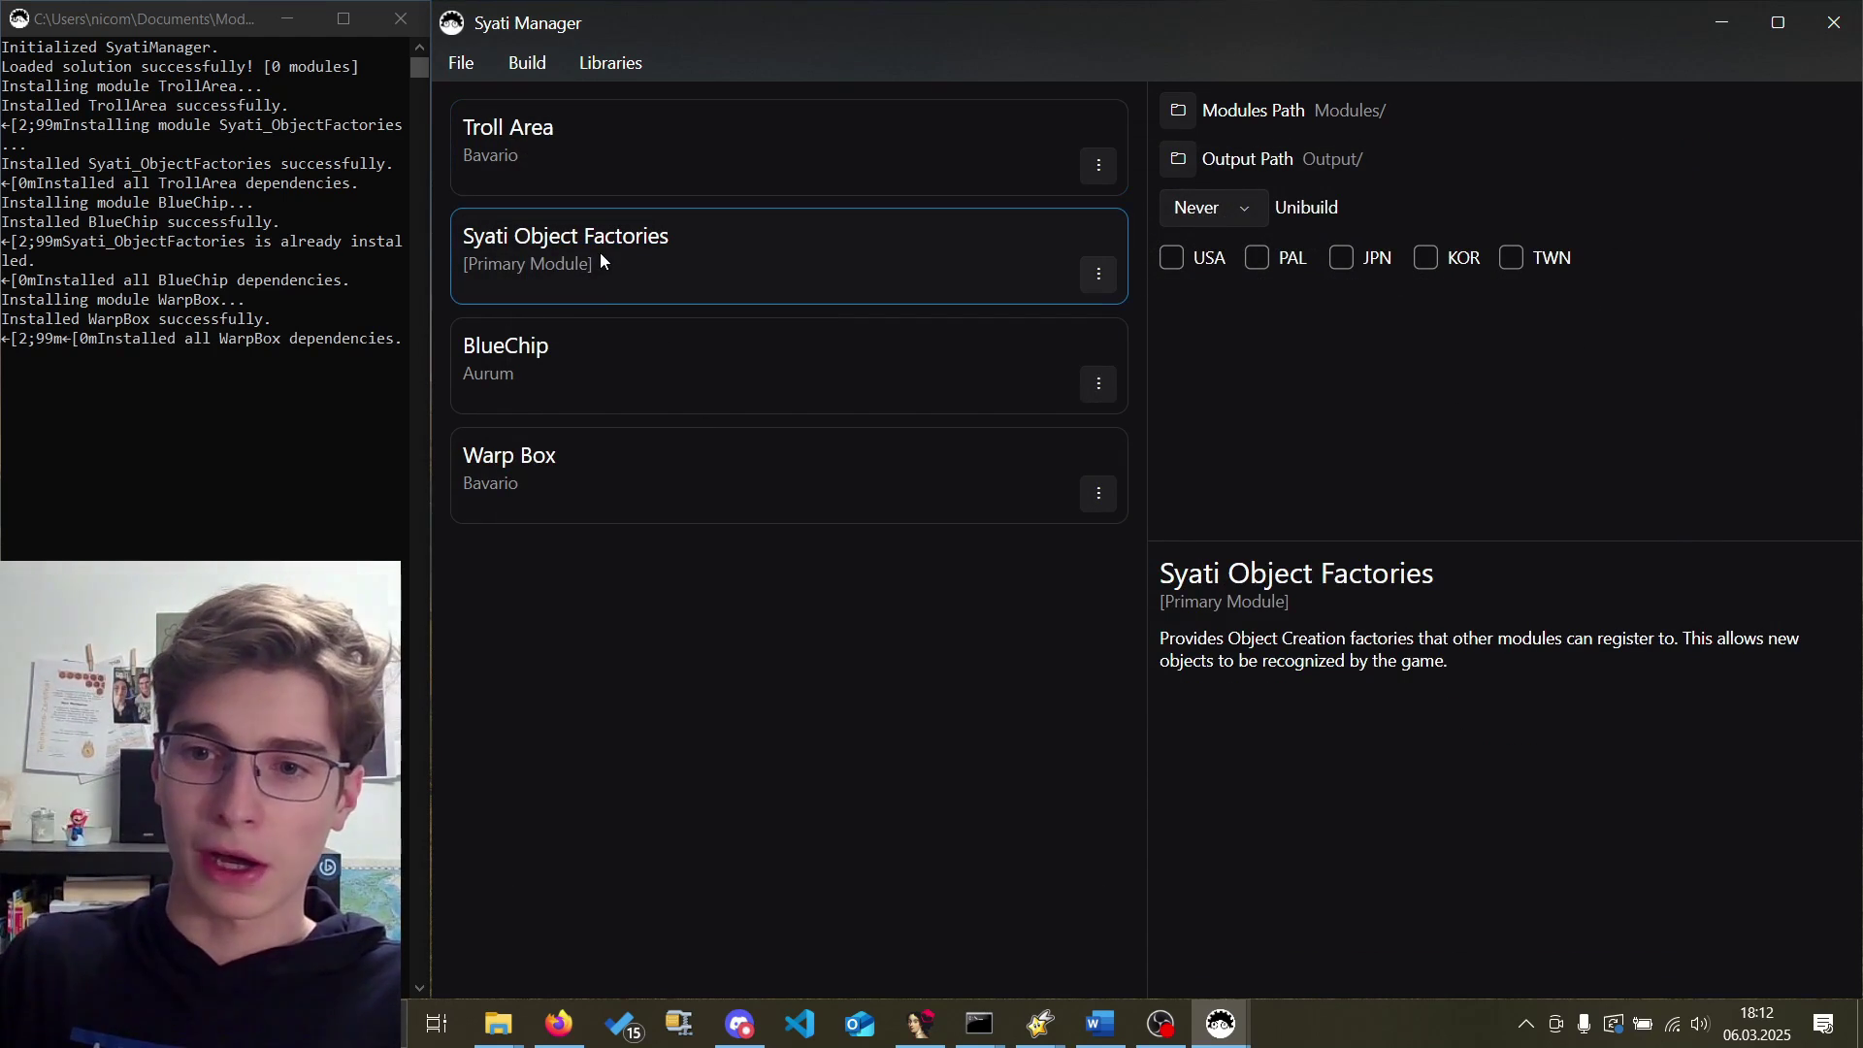
{"action": "left_click", "coordinate": [596, 350]}
{"action": "left_click", "coordinate": [607, 466]}
{"action": "left_click", "coordinate": [615, 155]}
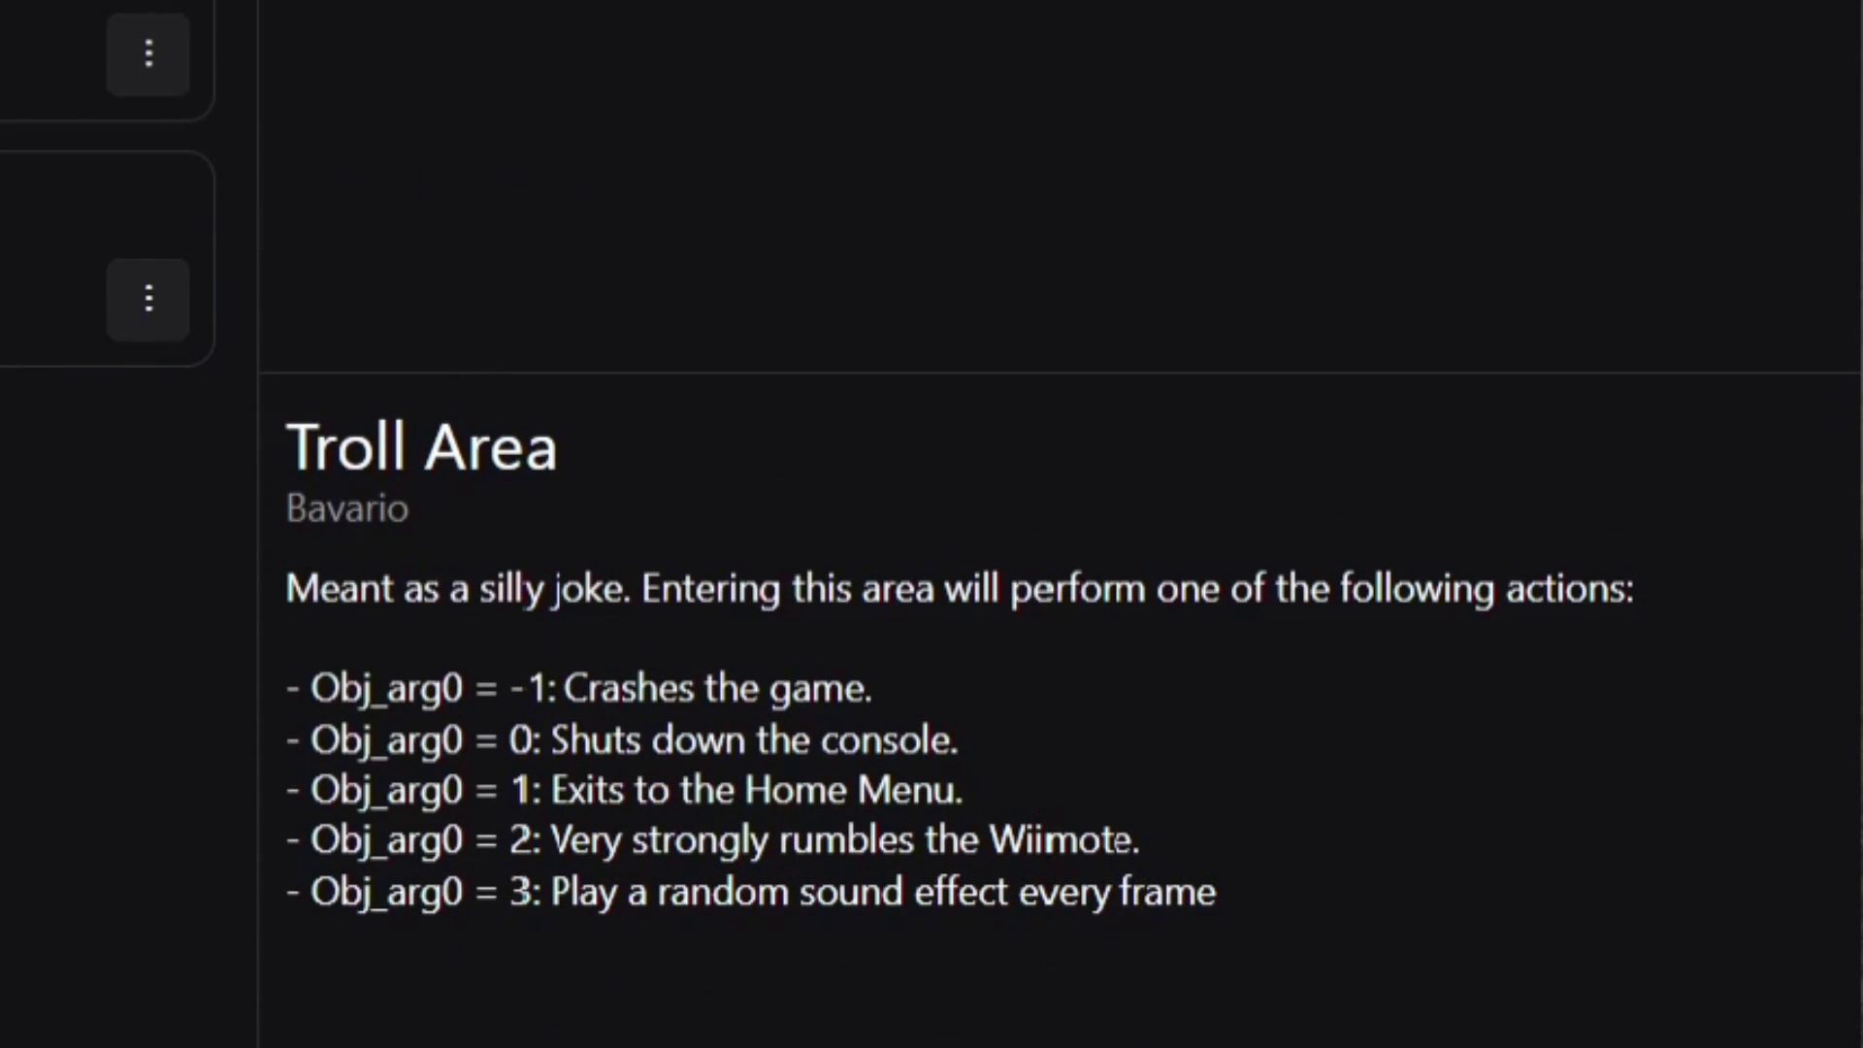
{"action": "left_click", "coordinate": [986, 274]}
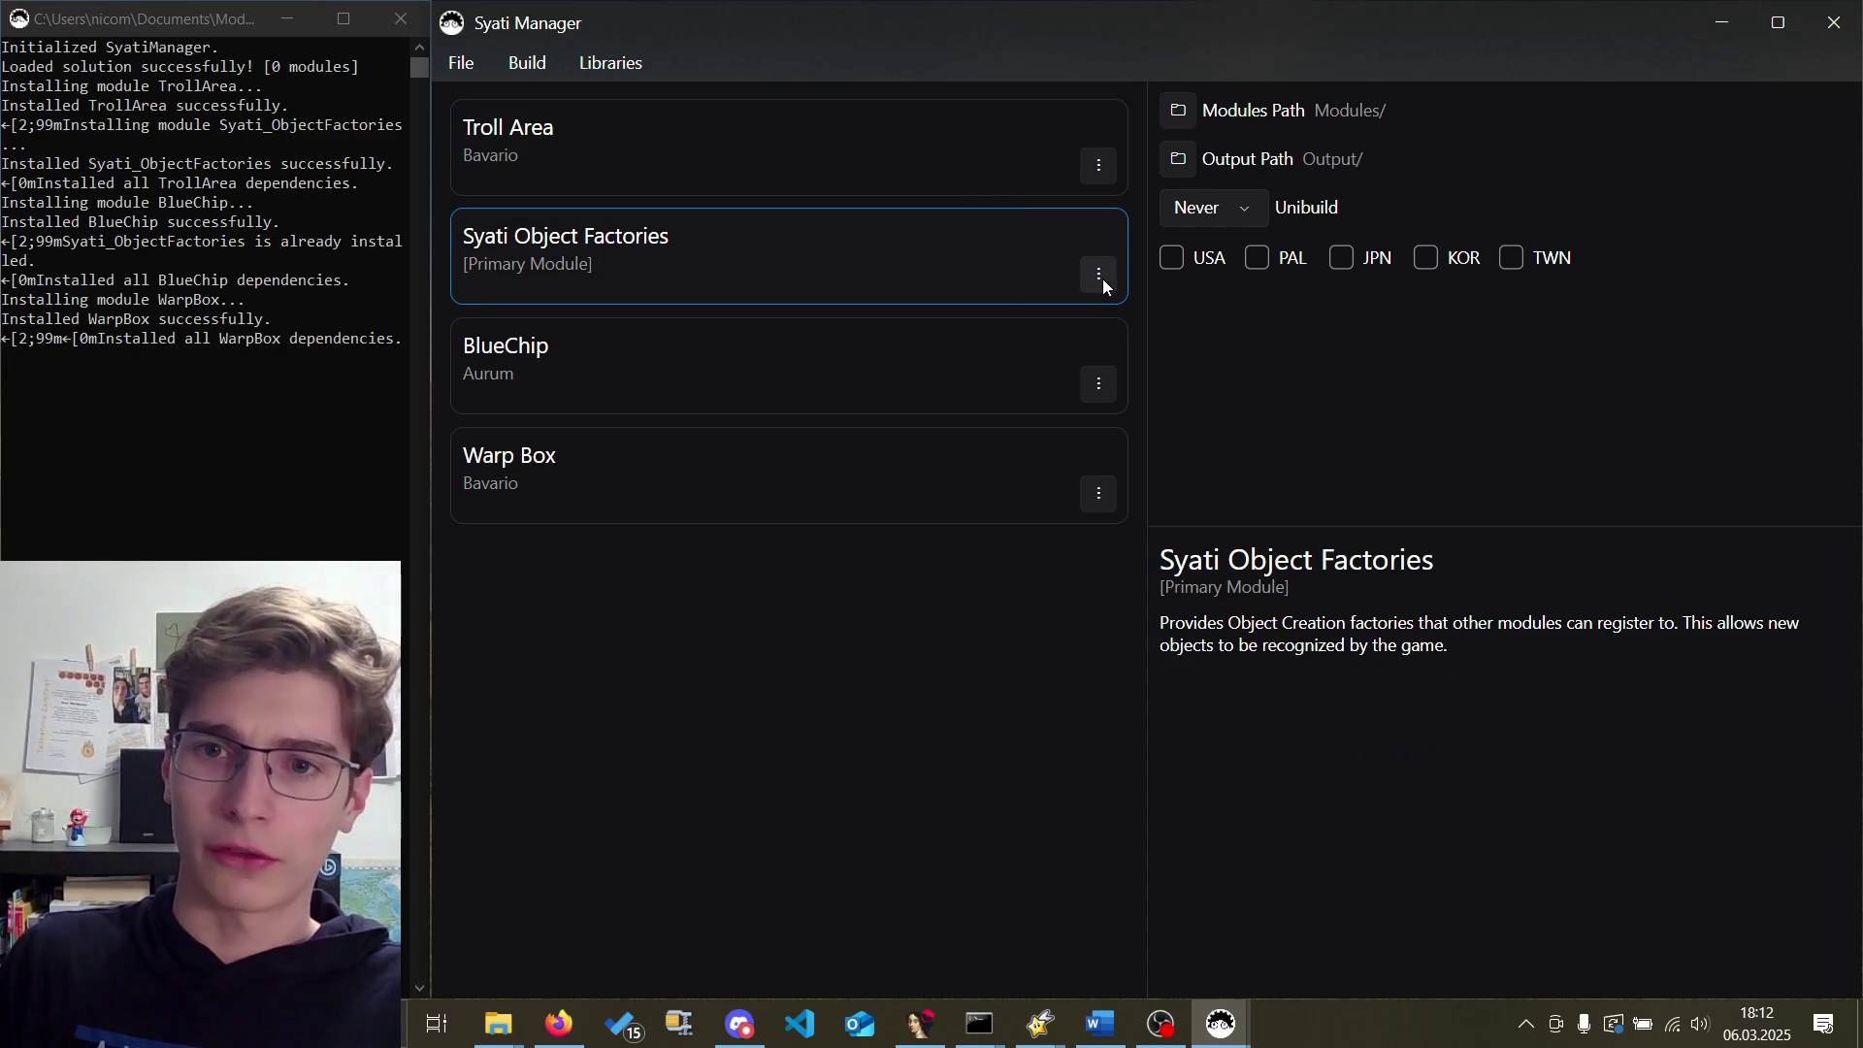
Check the Troll Area module for updates and delete the BlueChip module from the solution.
{"action": "left_click", "coordinate": [1094, 163]}
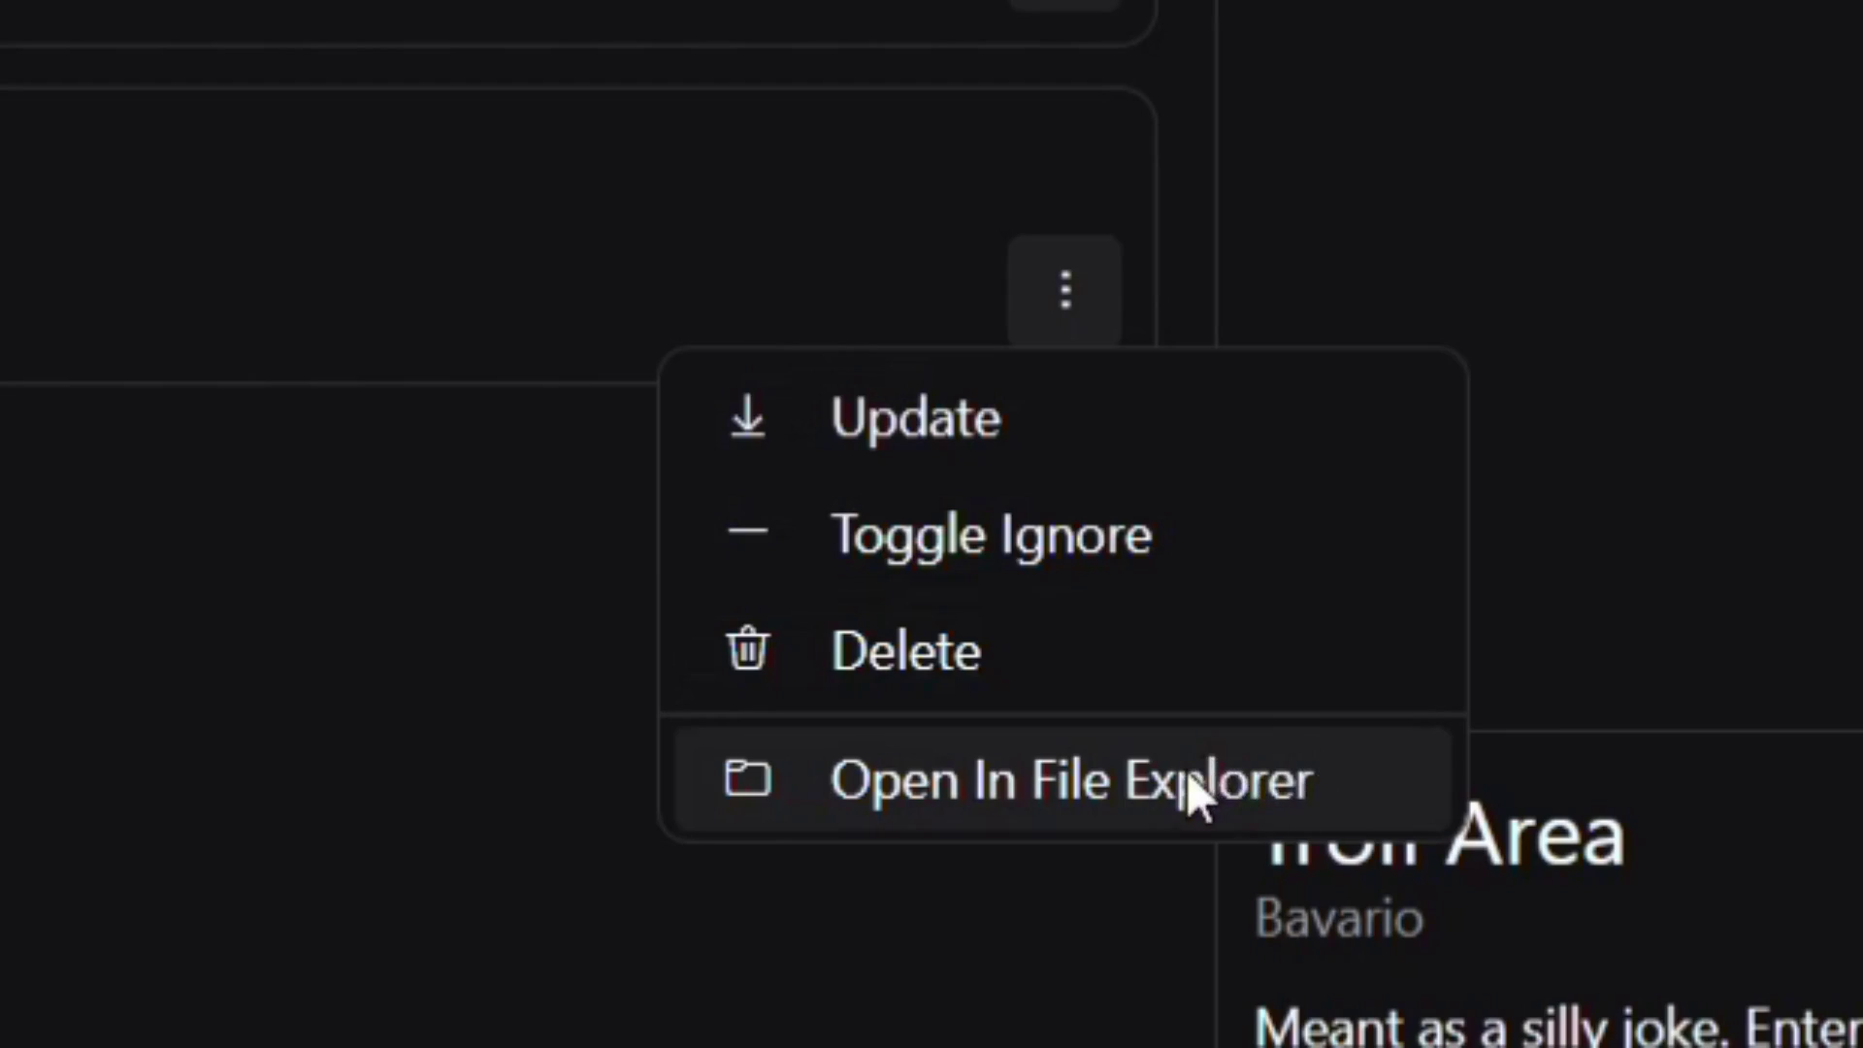
{"action": "left_click", "coordinate": [1186, 770]}
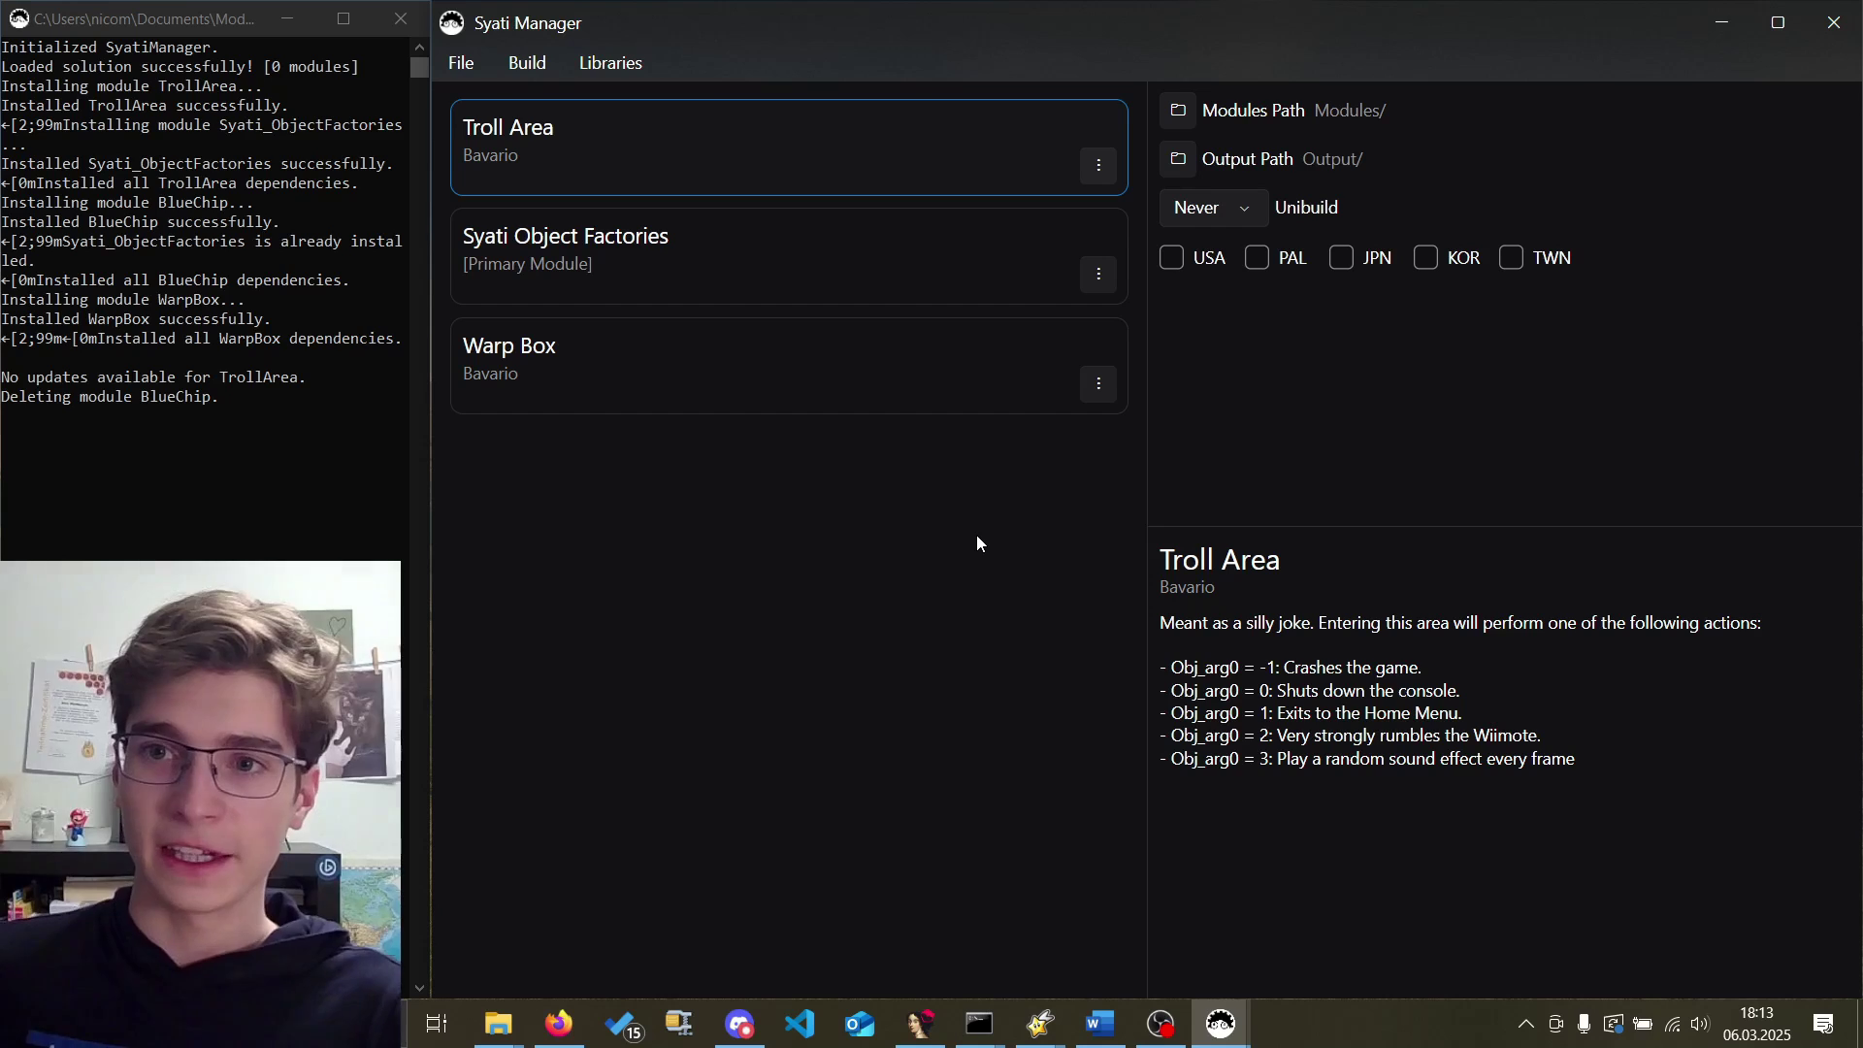
{"action": "left_click", "coordinate": [1100, 385]}
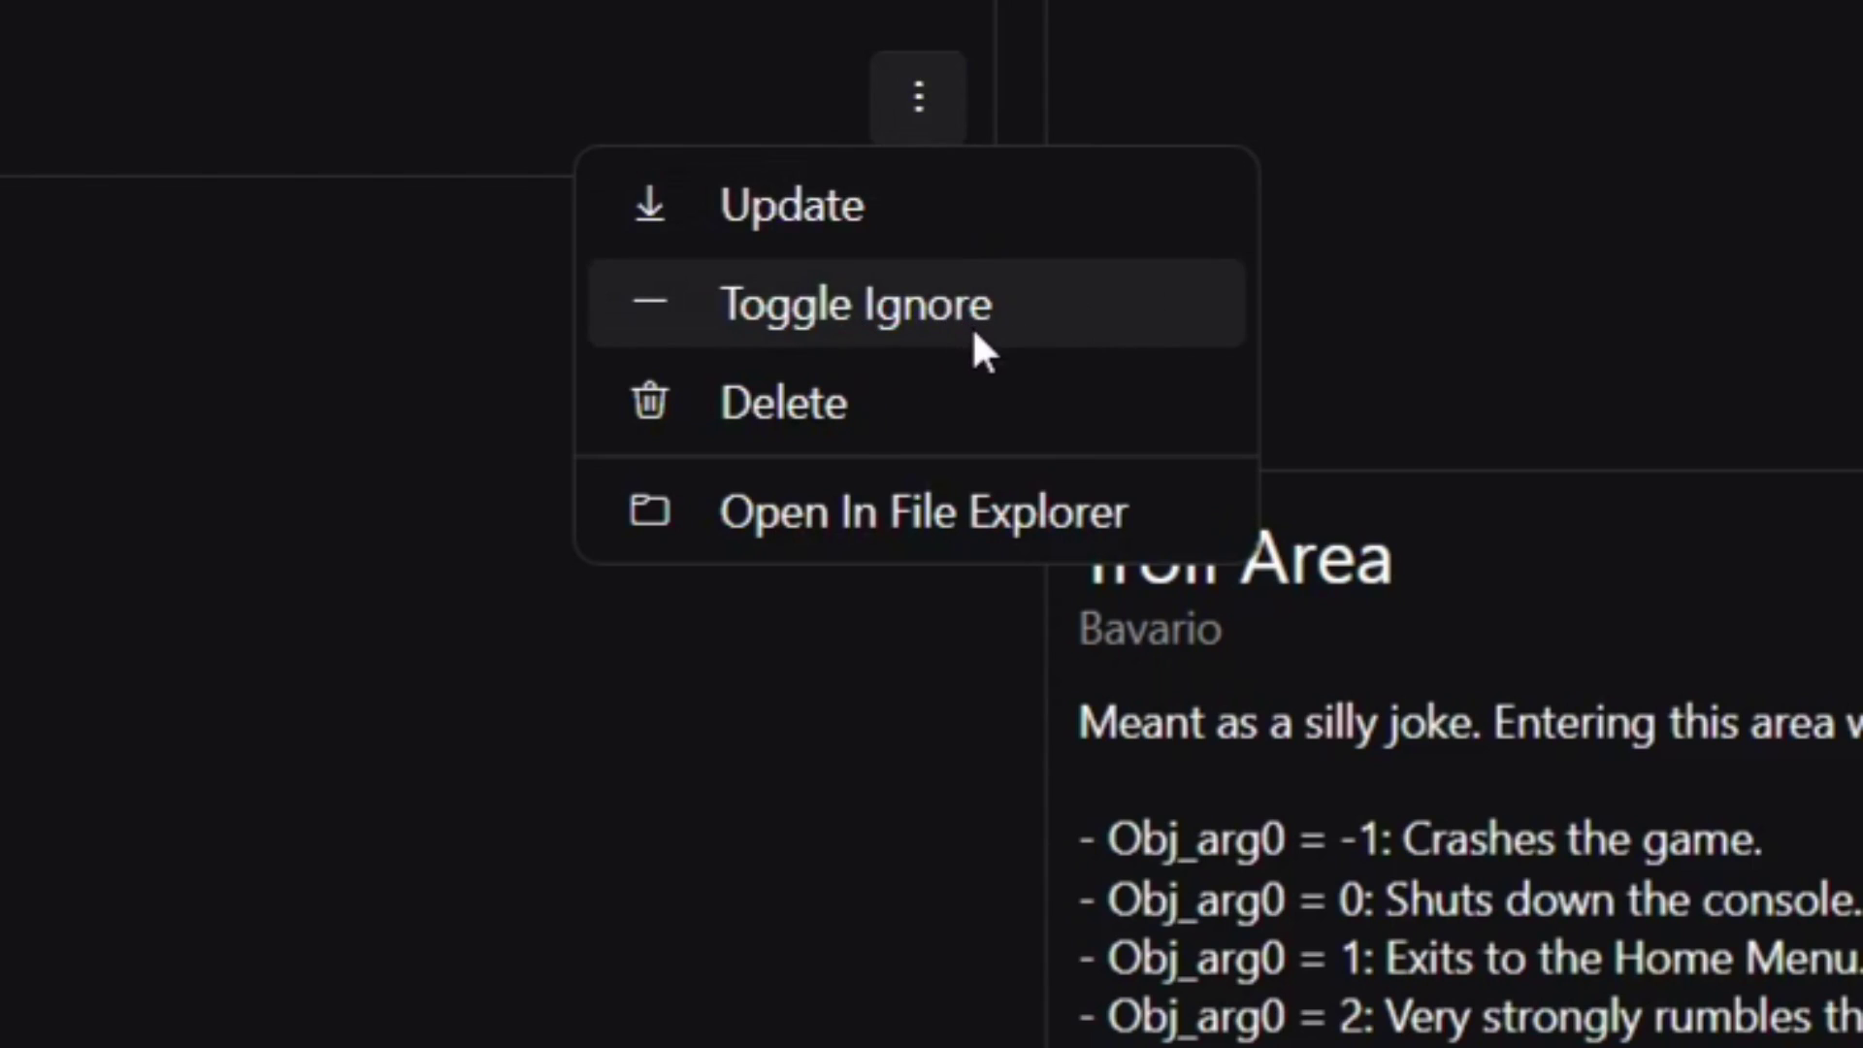
{"action": "left_click", "coordinate": [183, 428]}
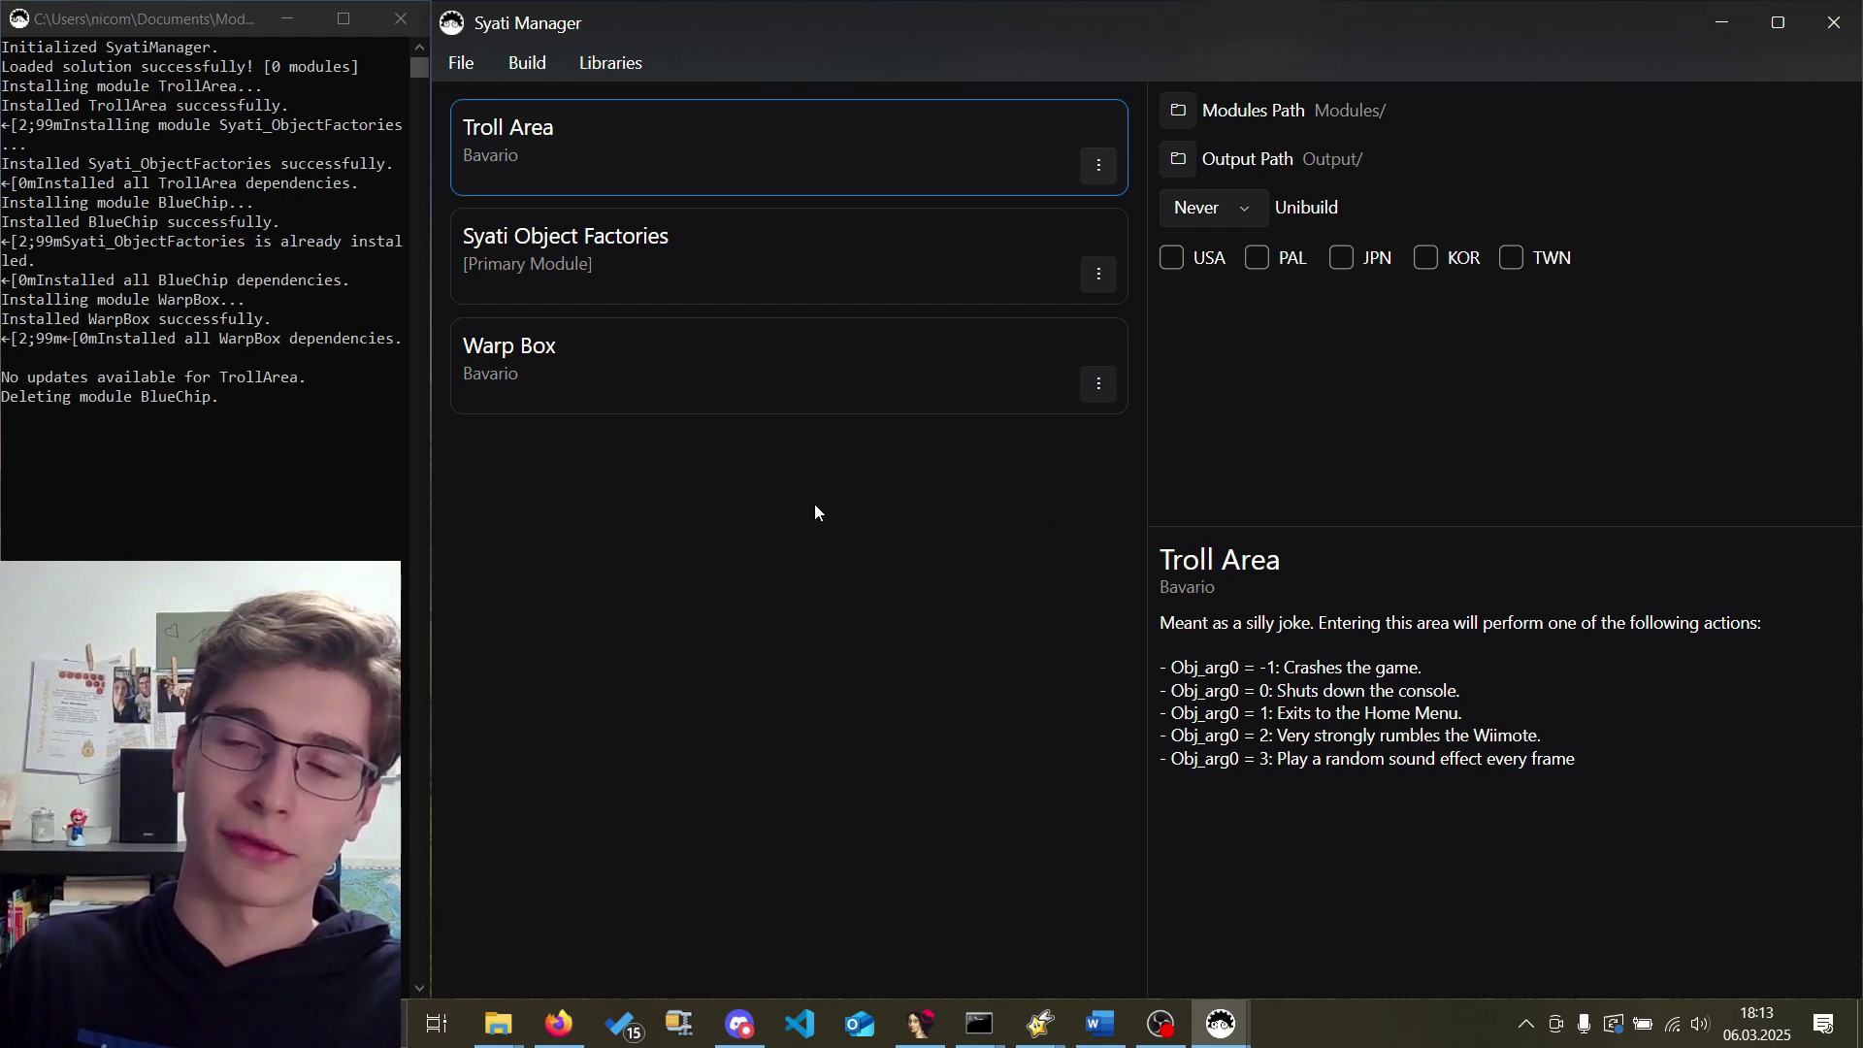
Open the list of ignored modules and toggle the ignore state of the Troll Area and Warp Box modules on and off again.
{"action": "left_click", "coordinate": [474, 73]}
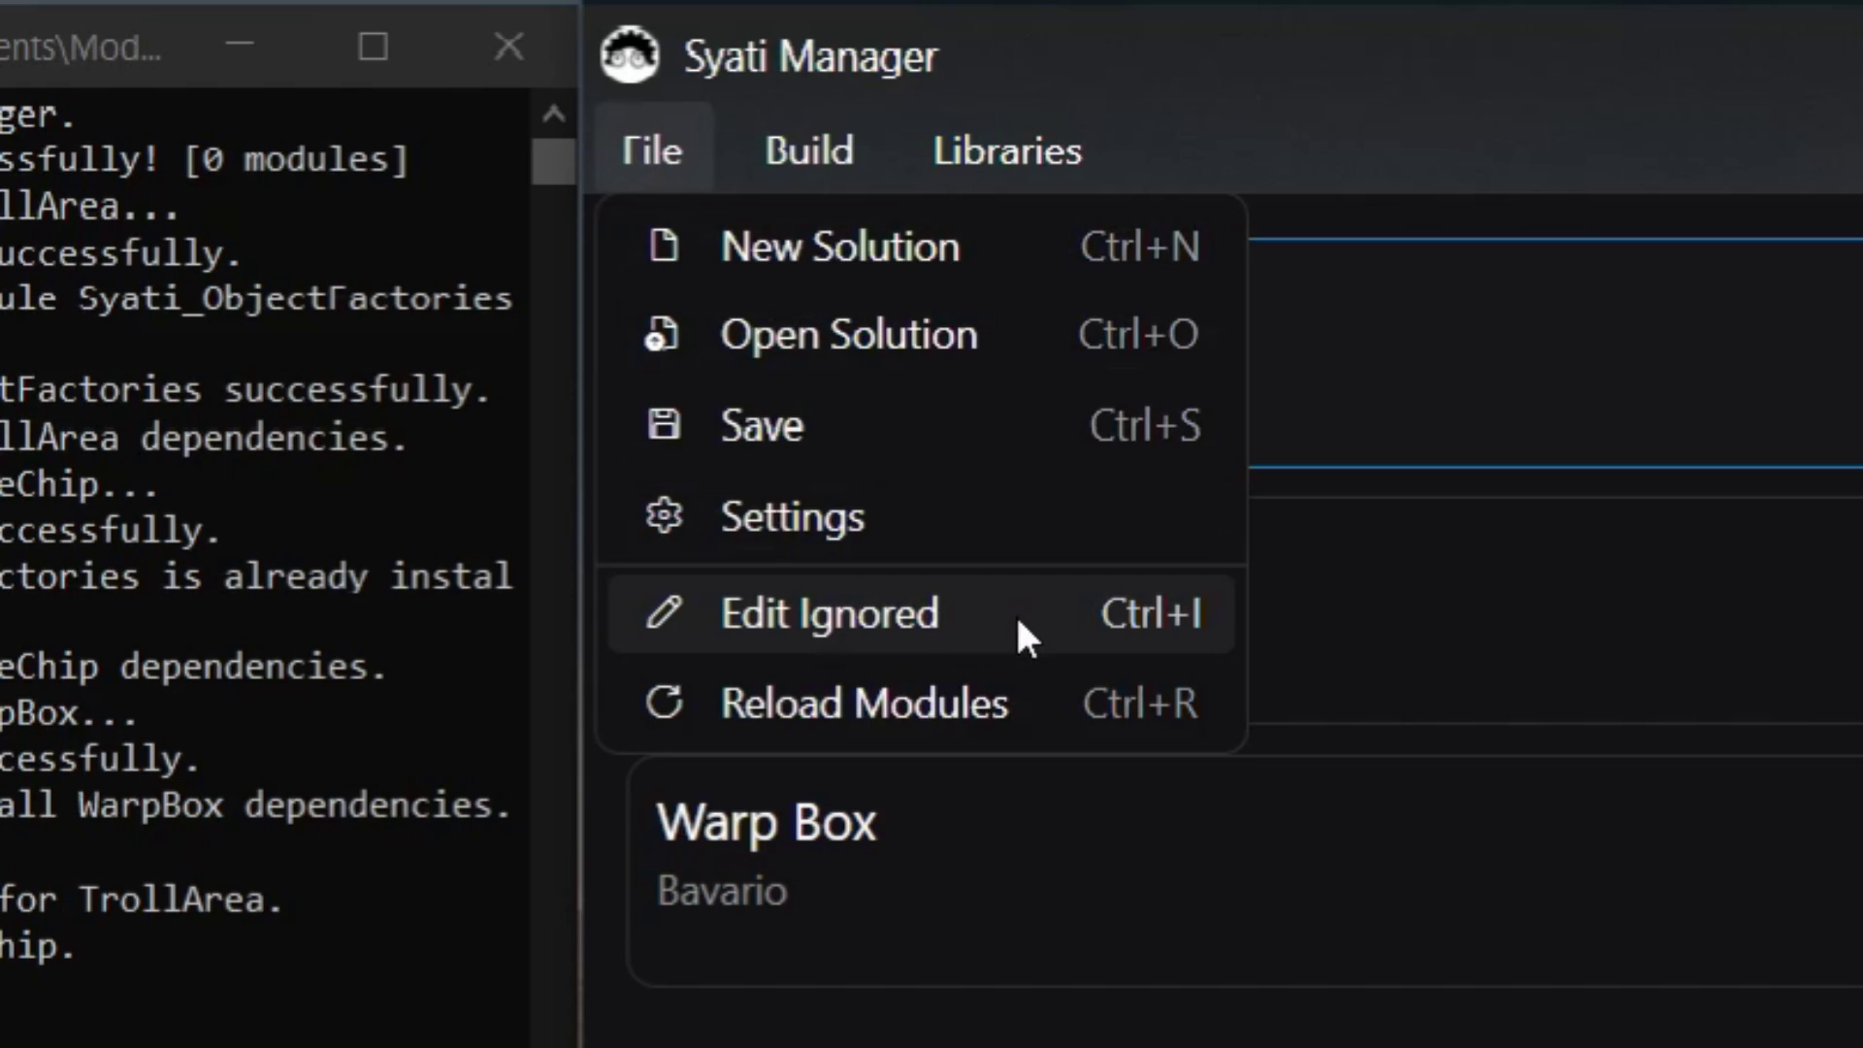
{"action": "left_click", "coordinate": [986, 628]}
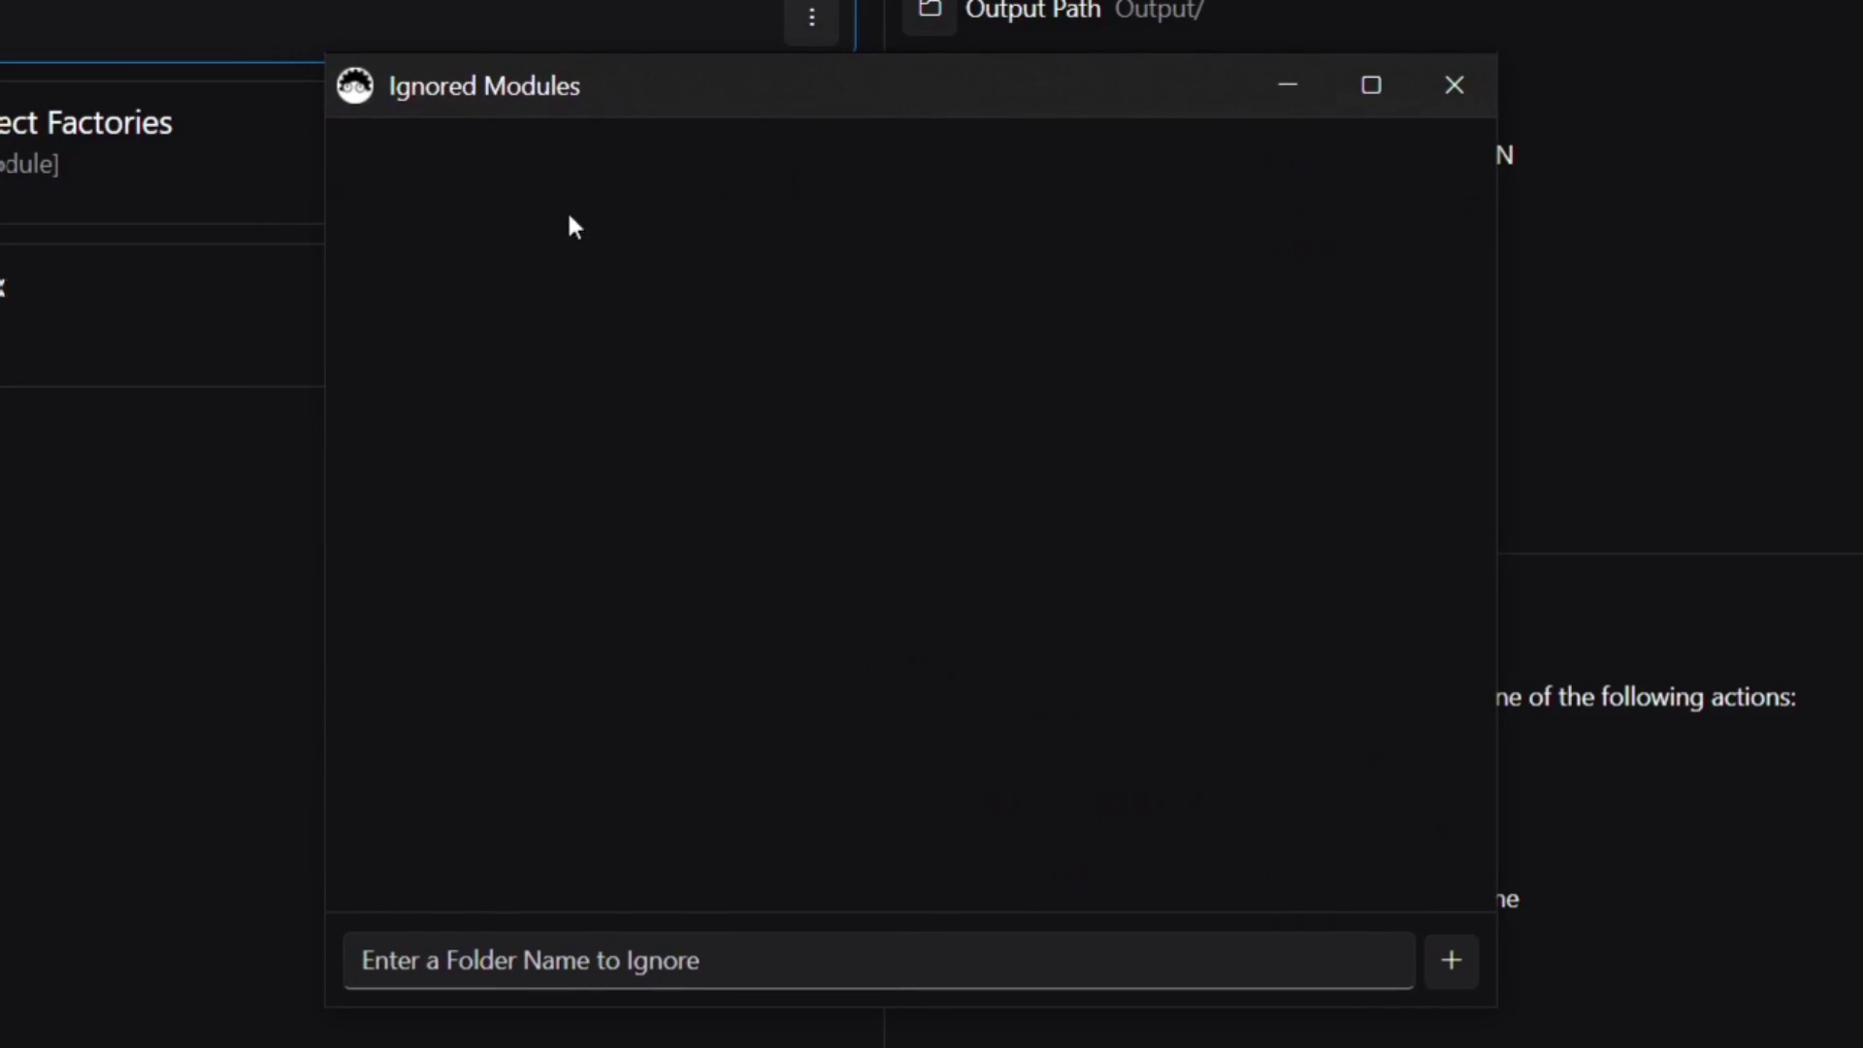
{"action": "left_click", "coordinate": [613, 973]}
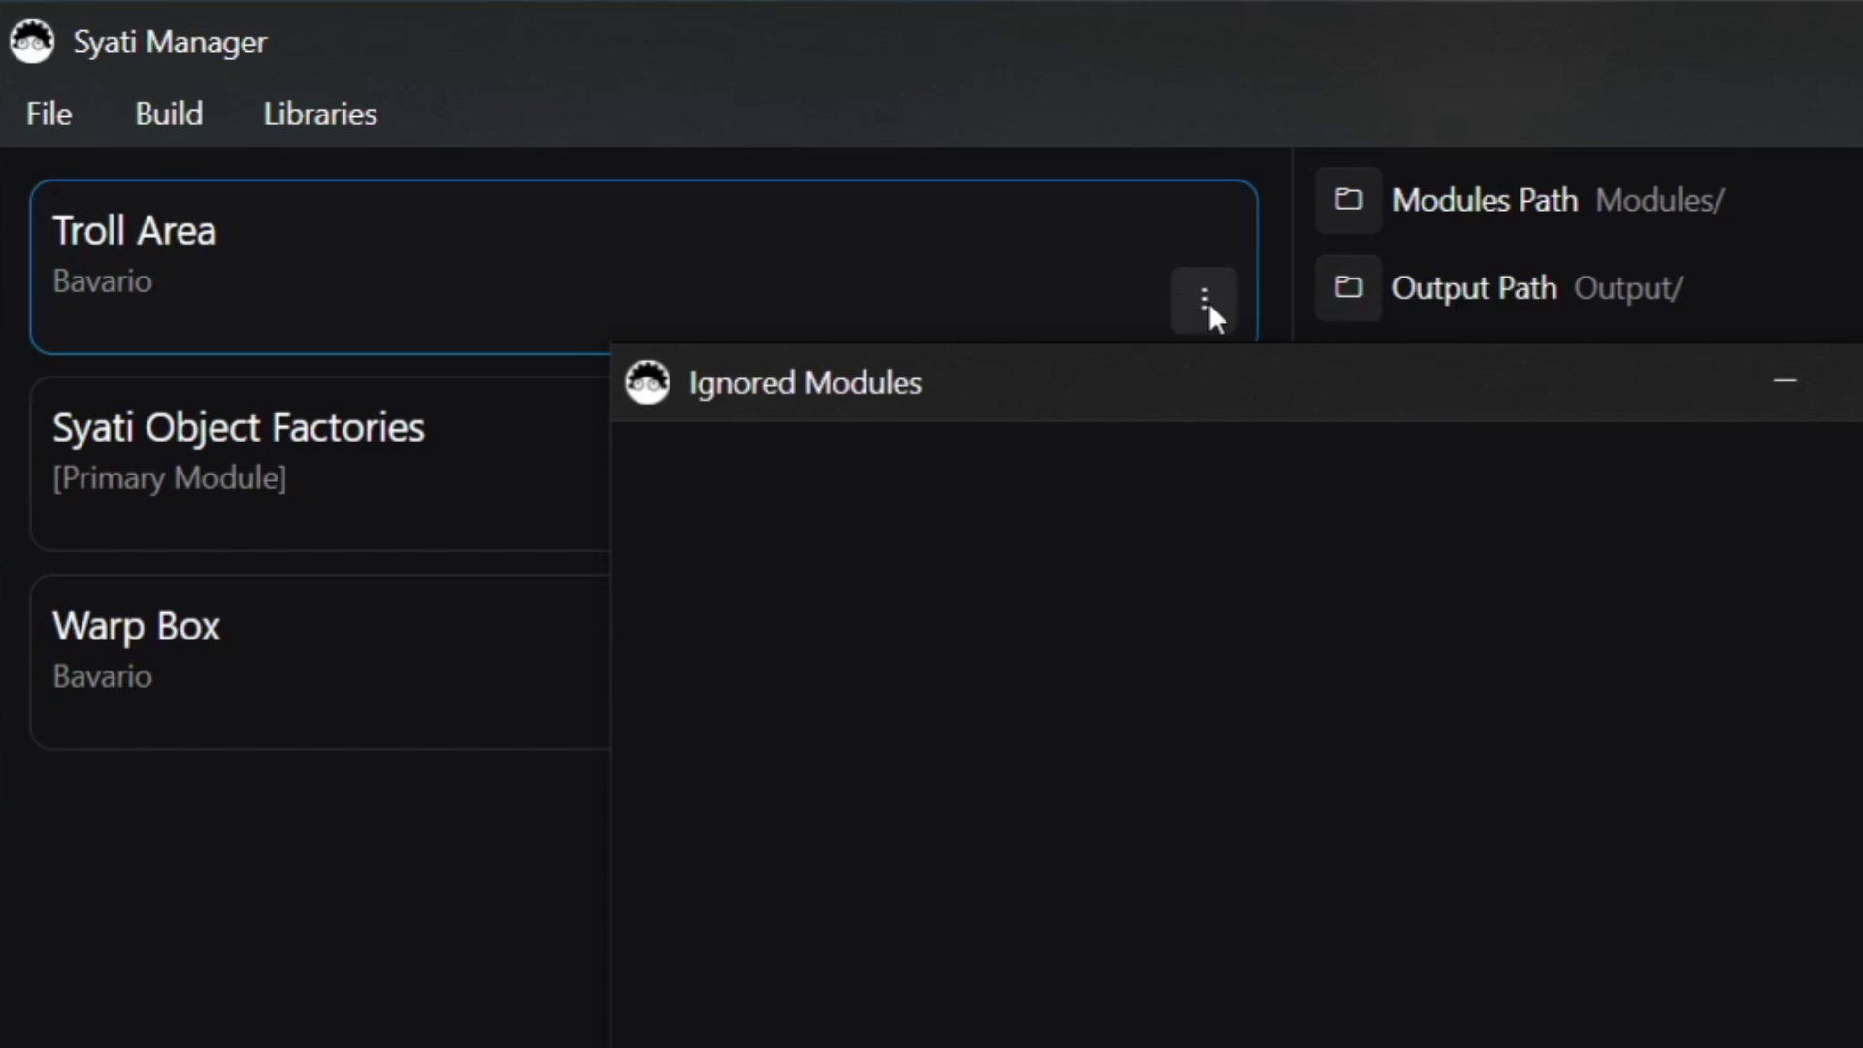
{"action": "left_click", "coordinate": [1206, 299]}
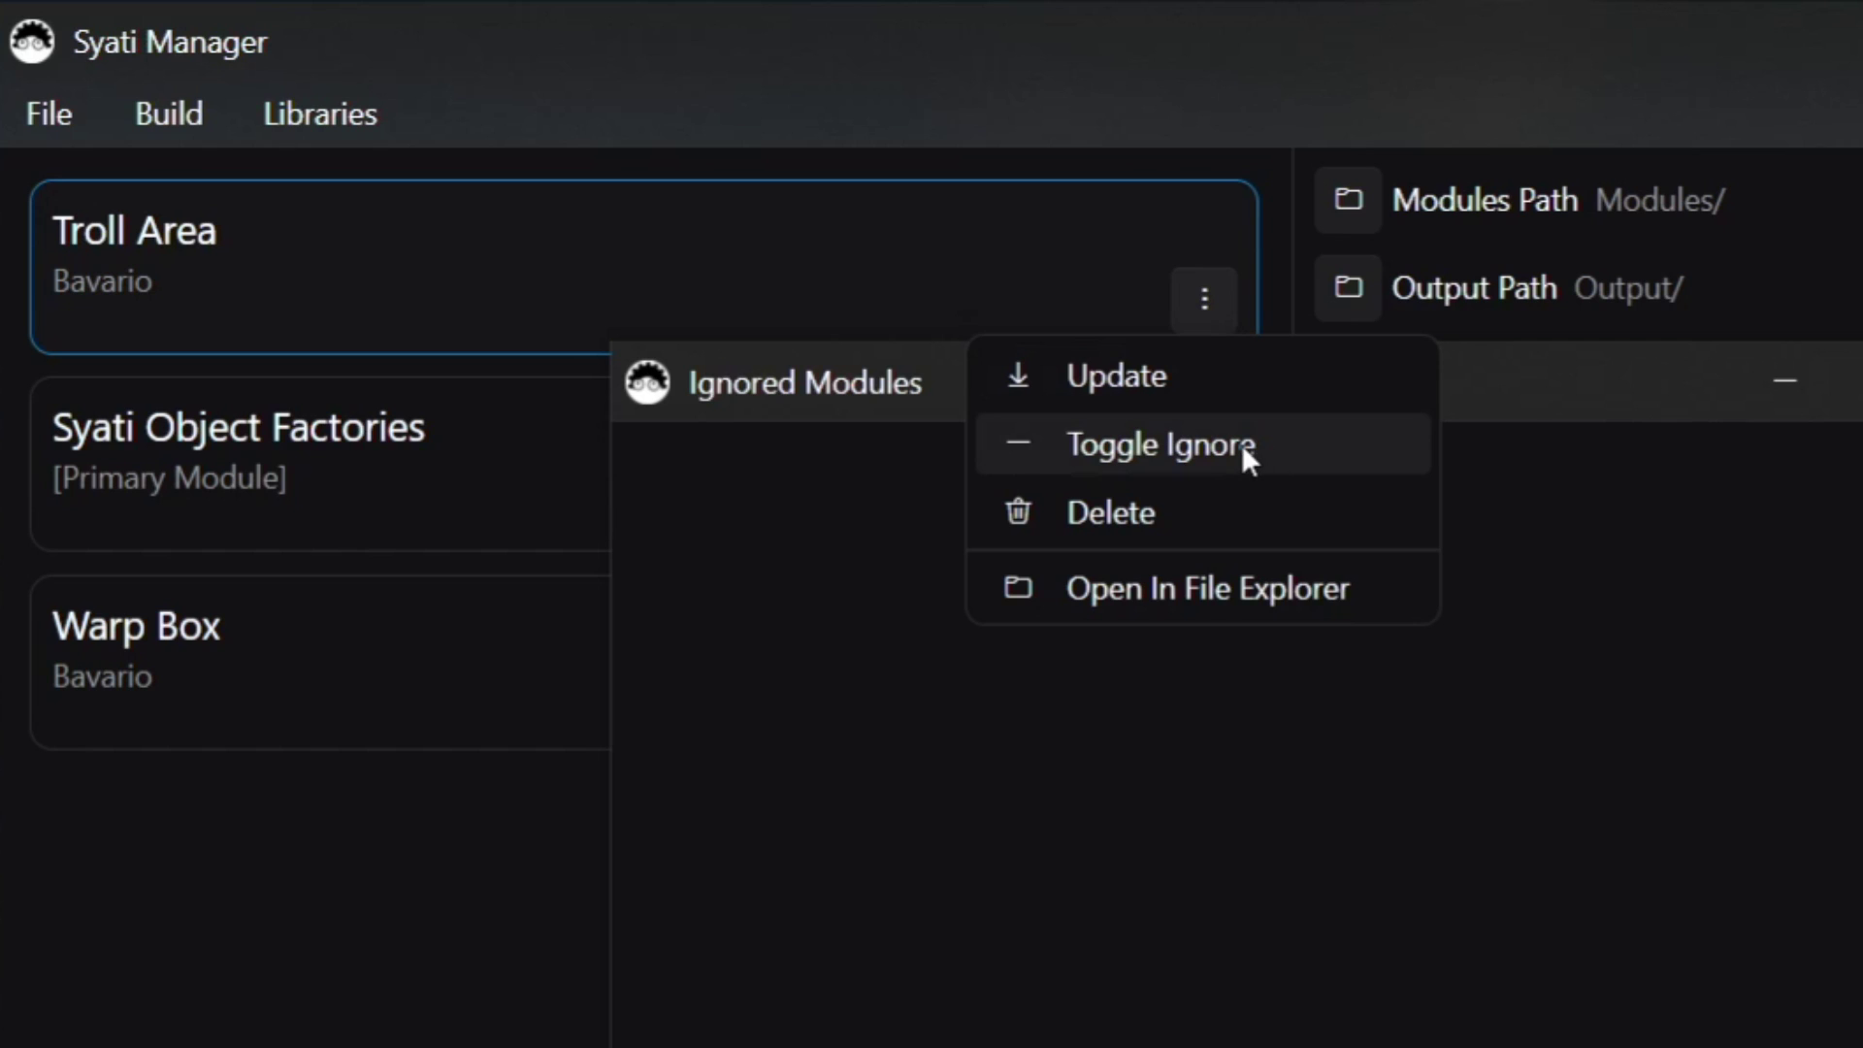
{"action": "left_click", "coordinate": [1079, 445]}
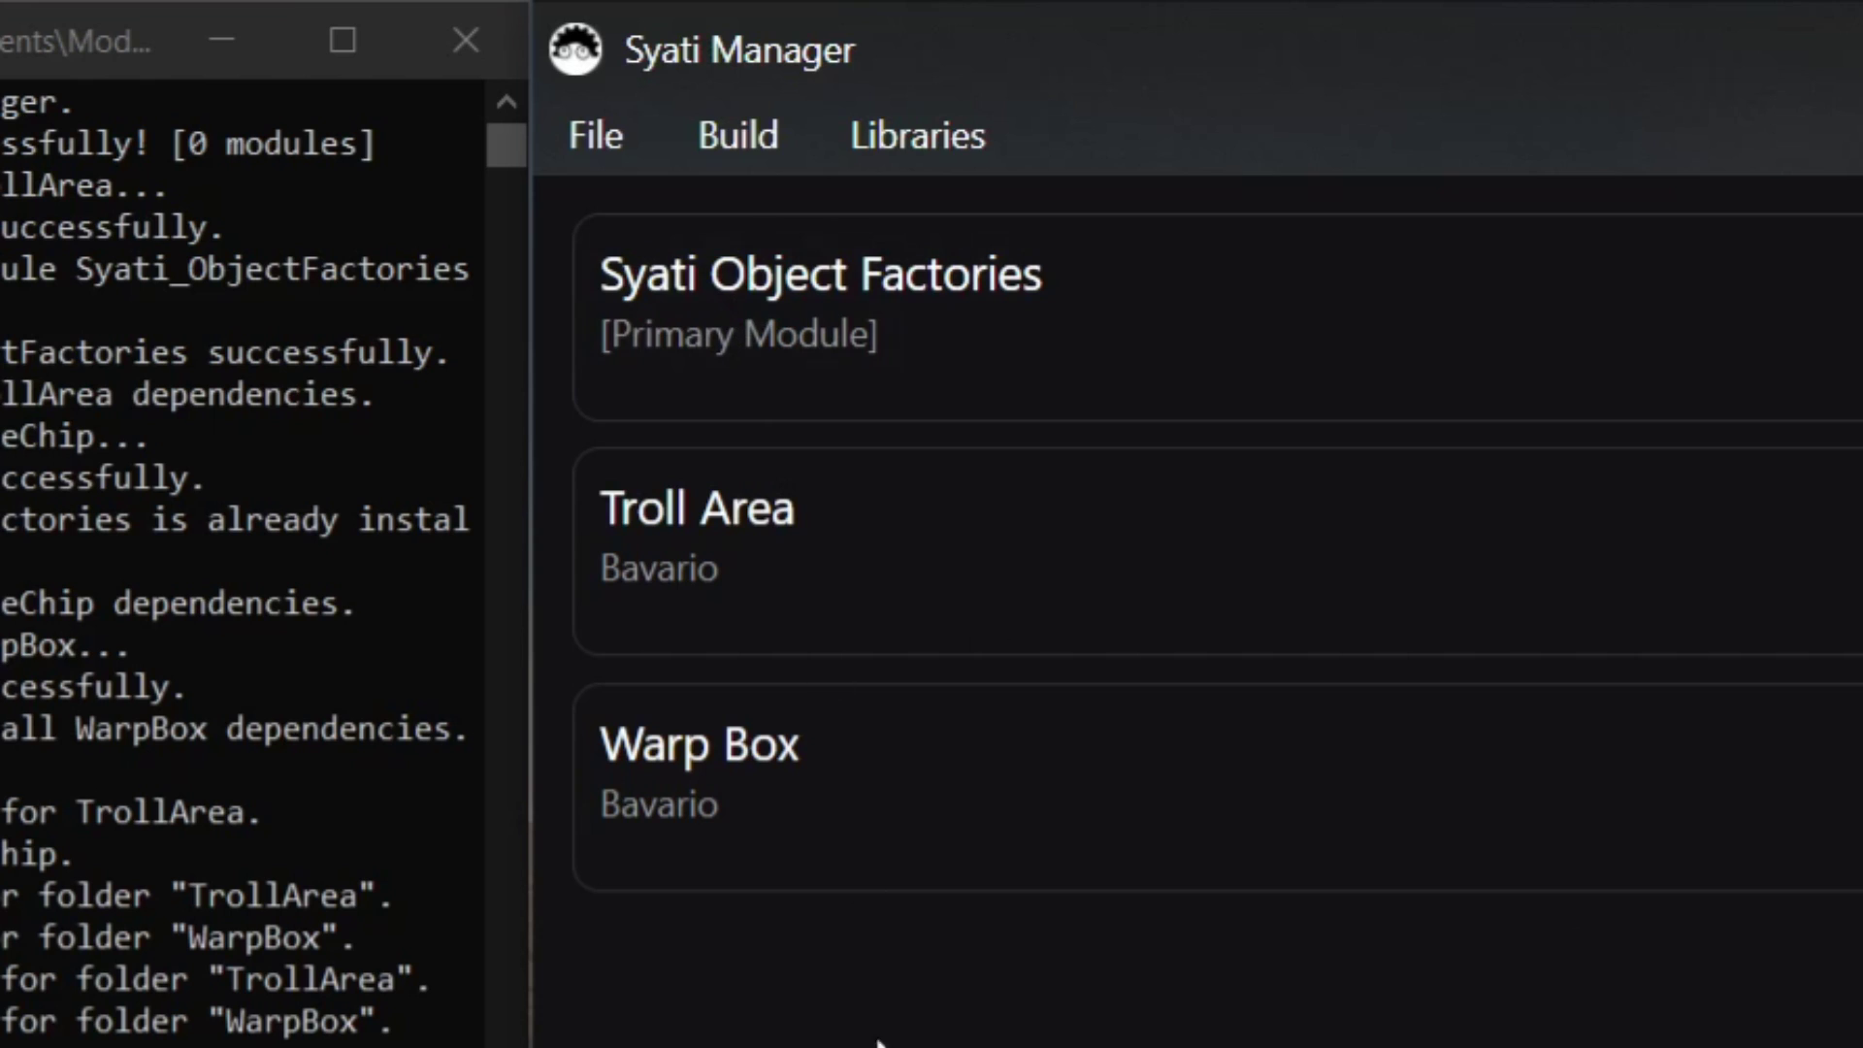
Save the solution and restart SyatiManager.exe from the ModTools > SyatiManager folder with its main window maximized.
{"action": "left_click", "coordinate": [595, 144]}
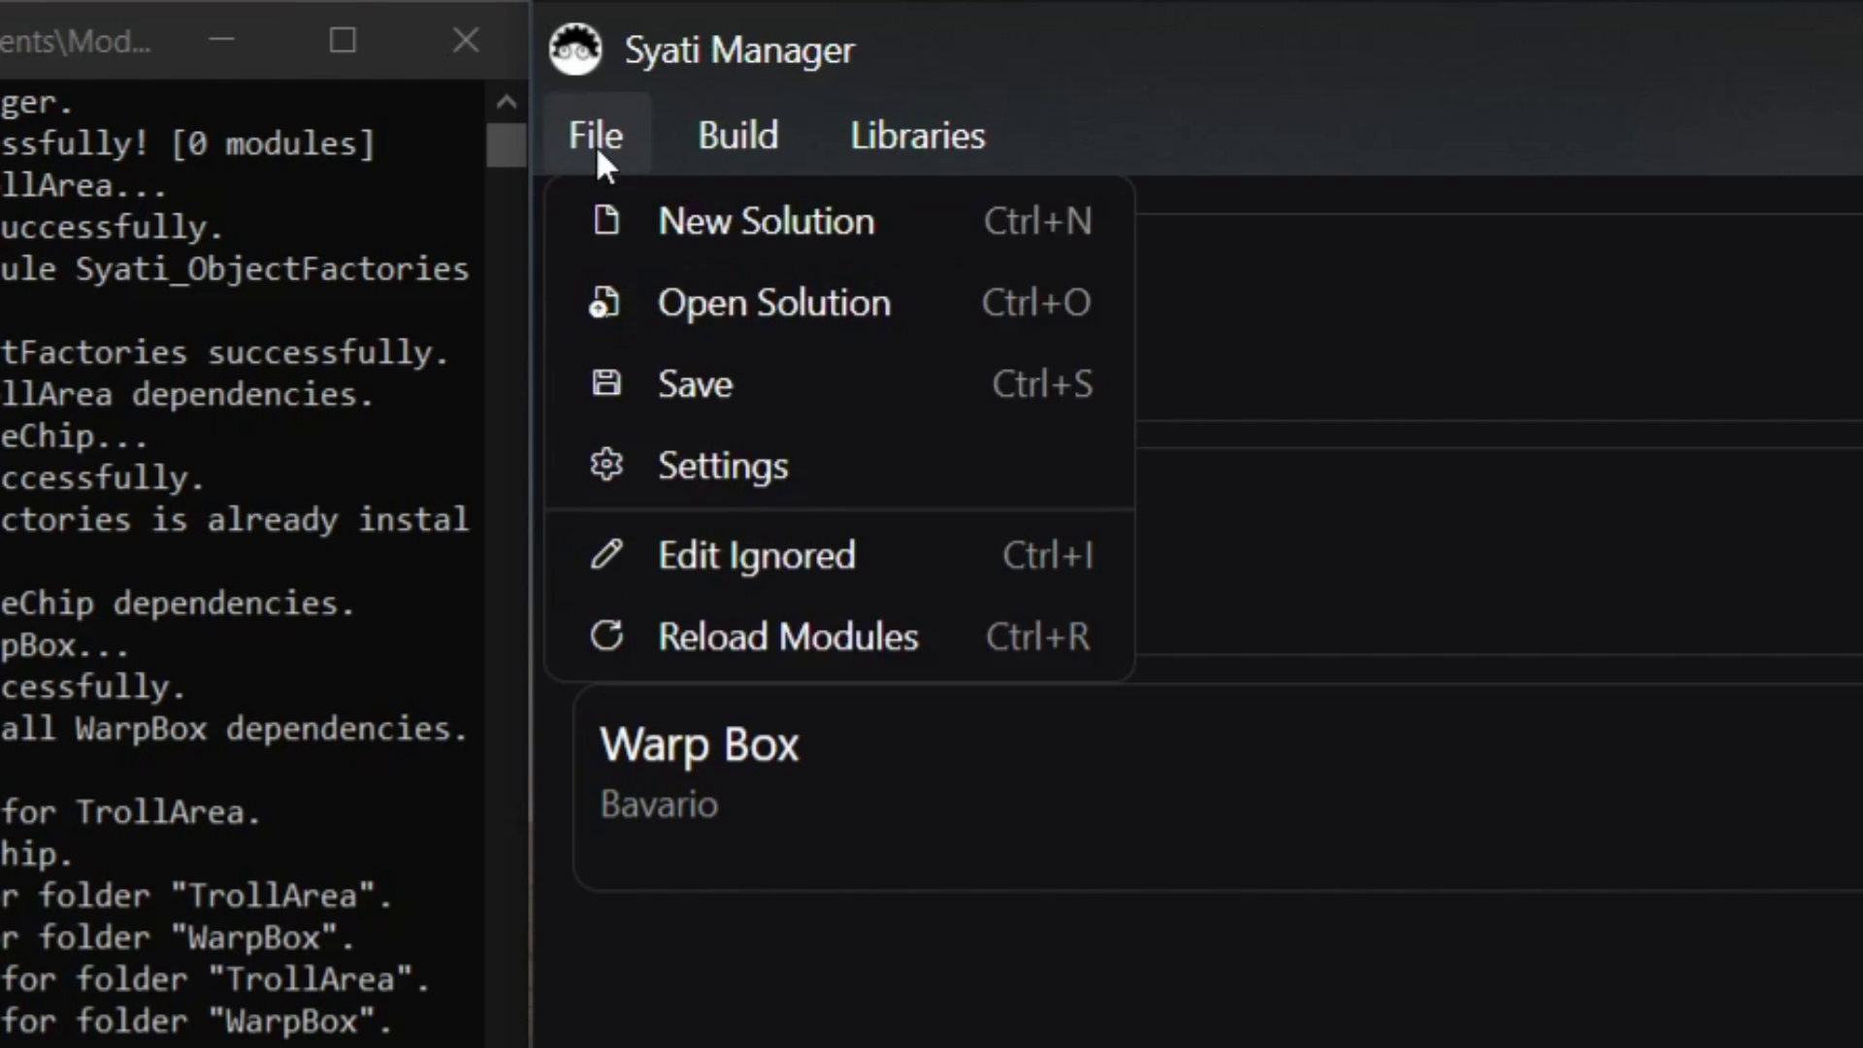
{"action": "left_click", "coordinate": [776, 393]}
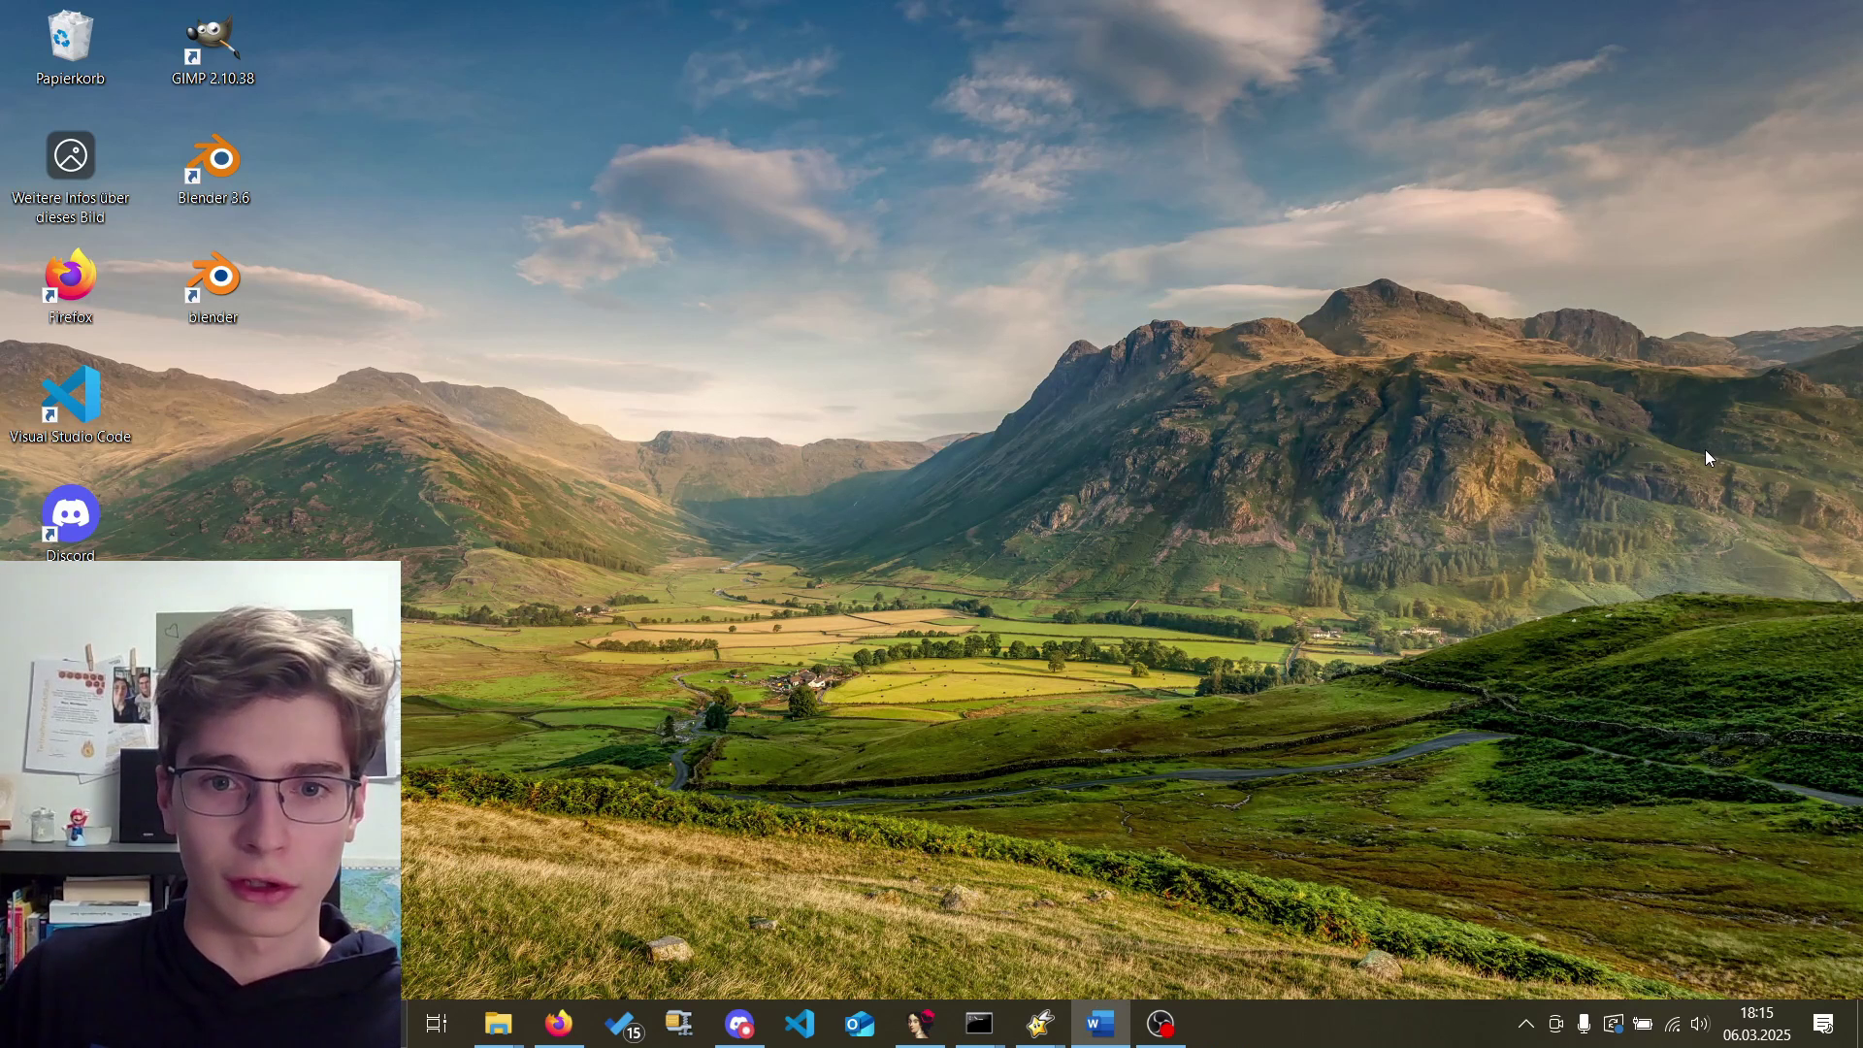
{"action": "left_click", "coordinate": [509, 1024]}
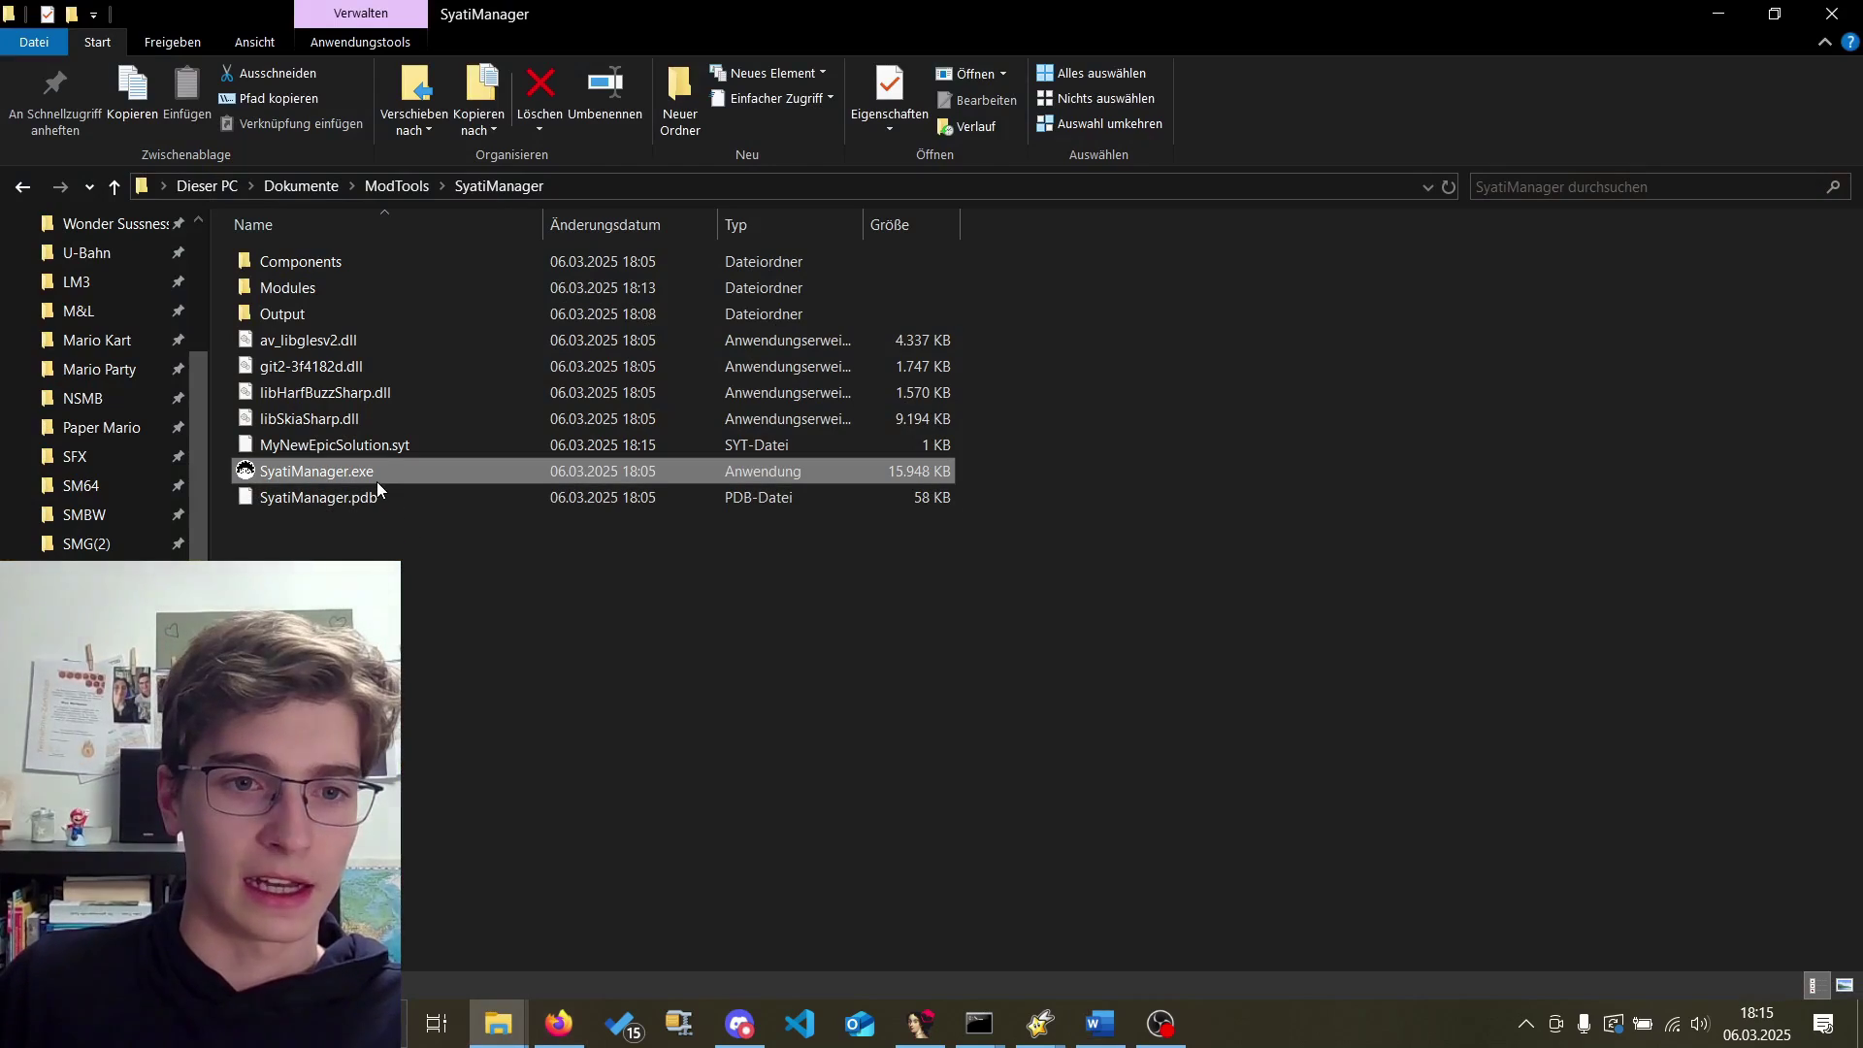
{"action": "double_click", "coordinate": [376, 479]}
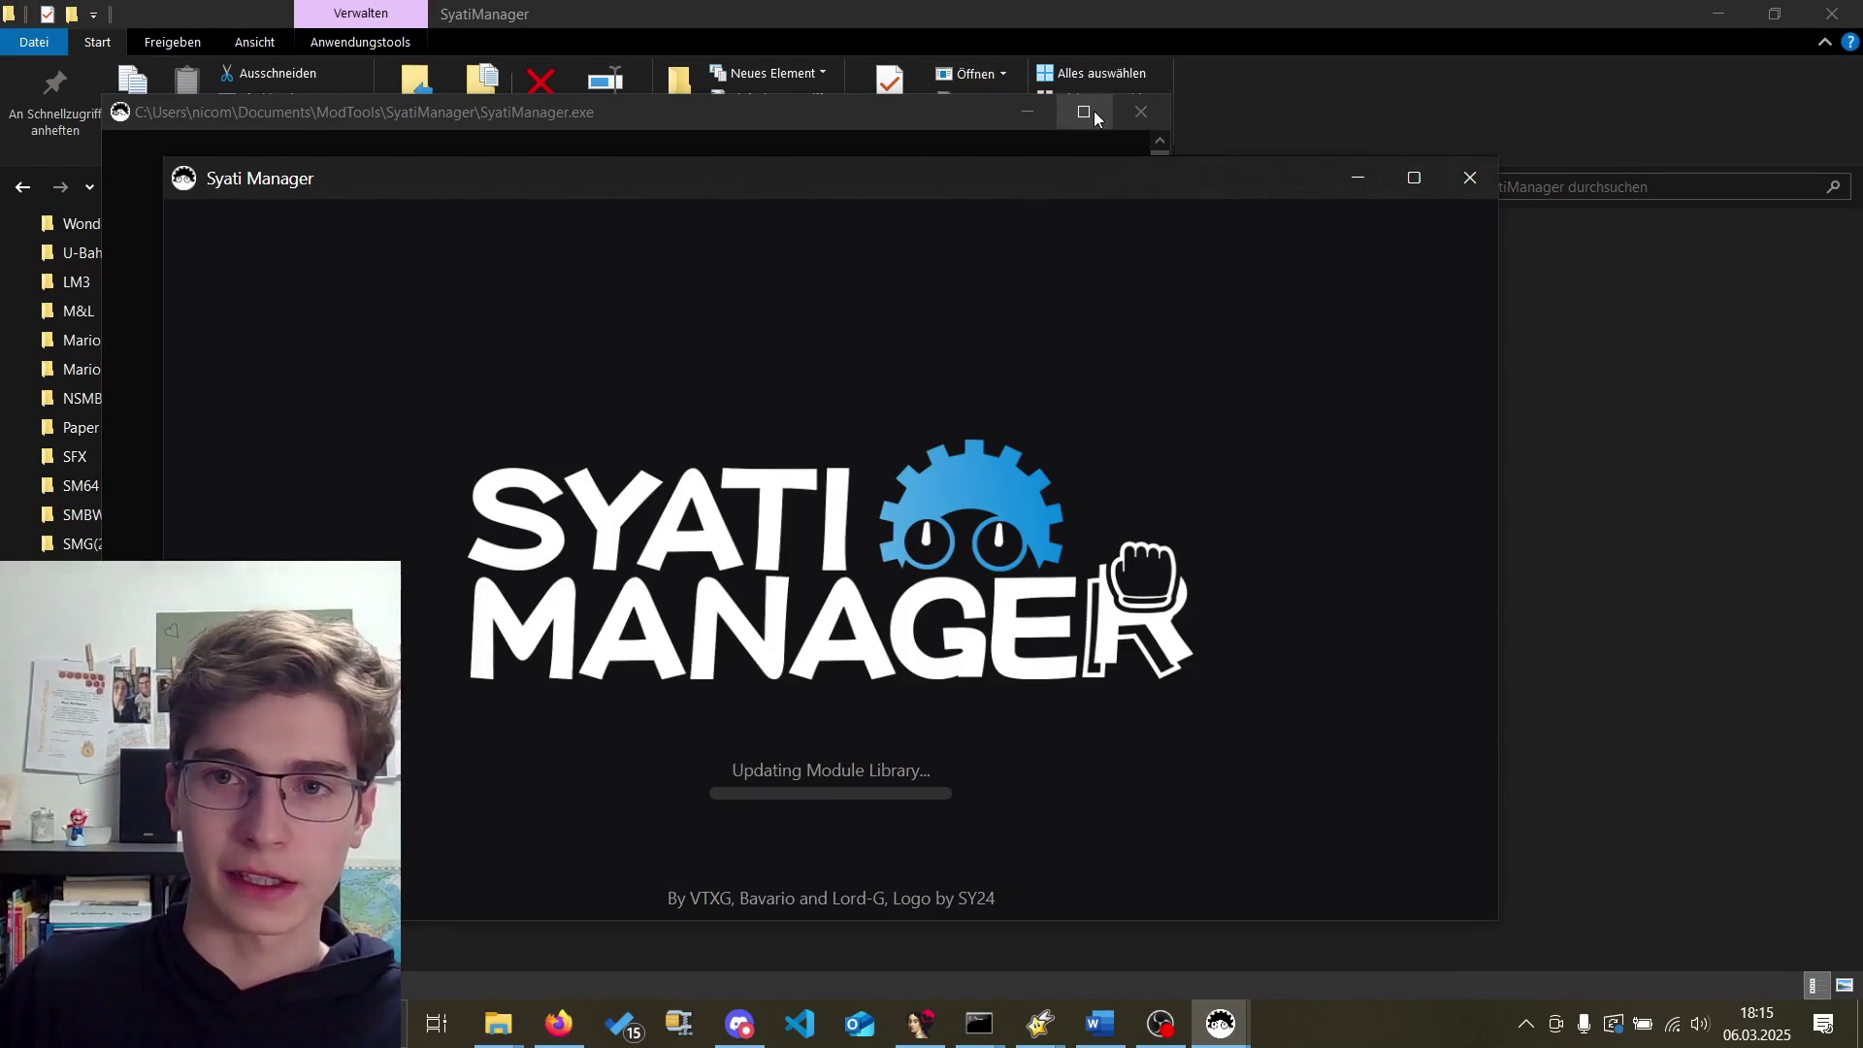
{"action": "left_click", "coordinate": [1418, 181]}
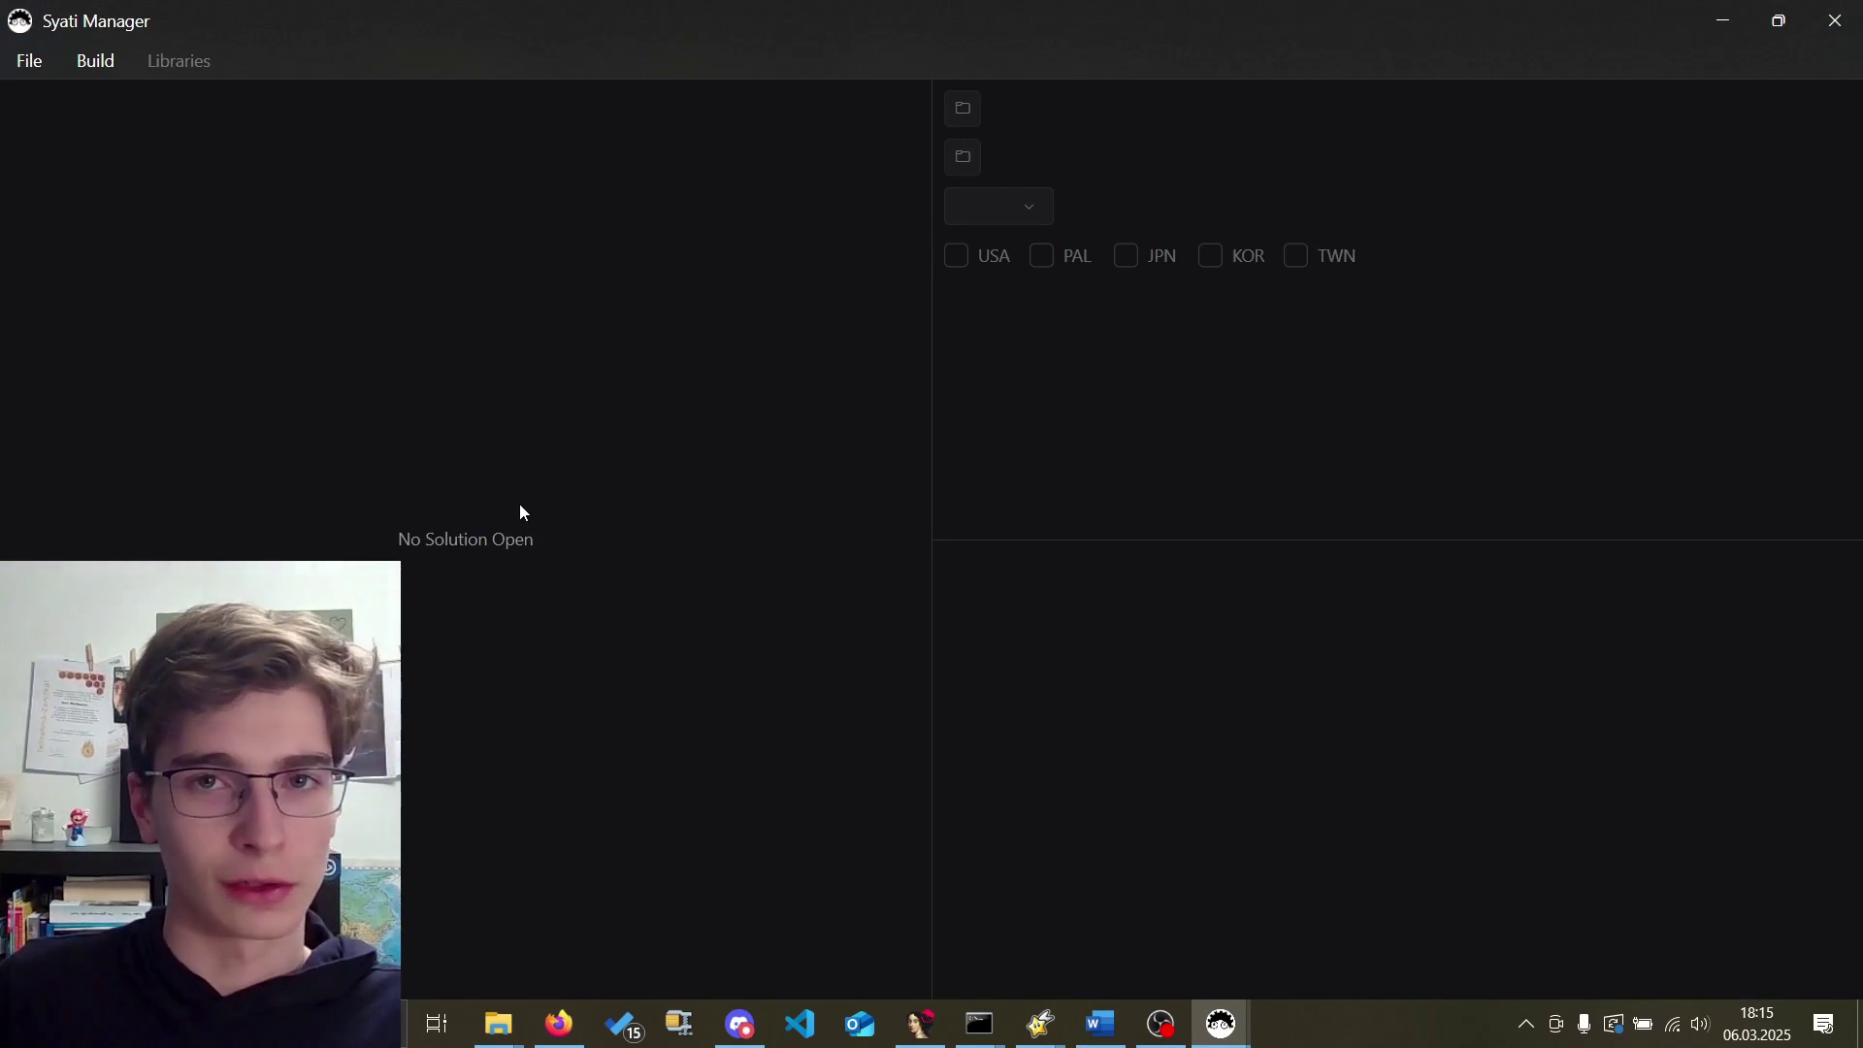
Open the solution MyNewEpicSolution.syt and restore the main window to its smaller size.
{"action": "left_click", "coordinate": [29, 61]}
{"action": "left_click", "coordinate": [163, 287]}
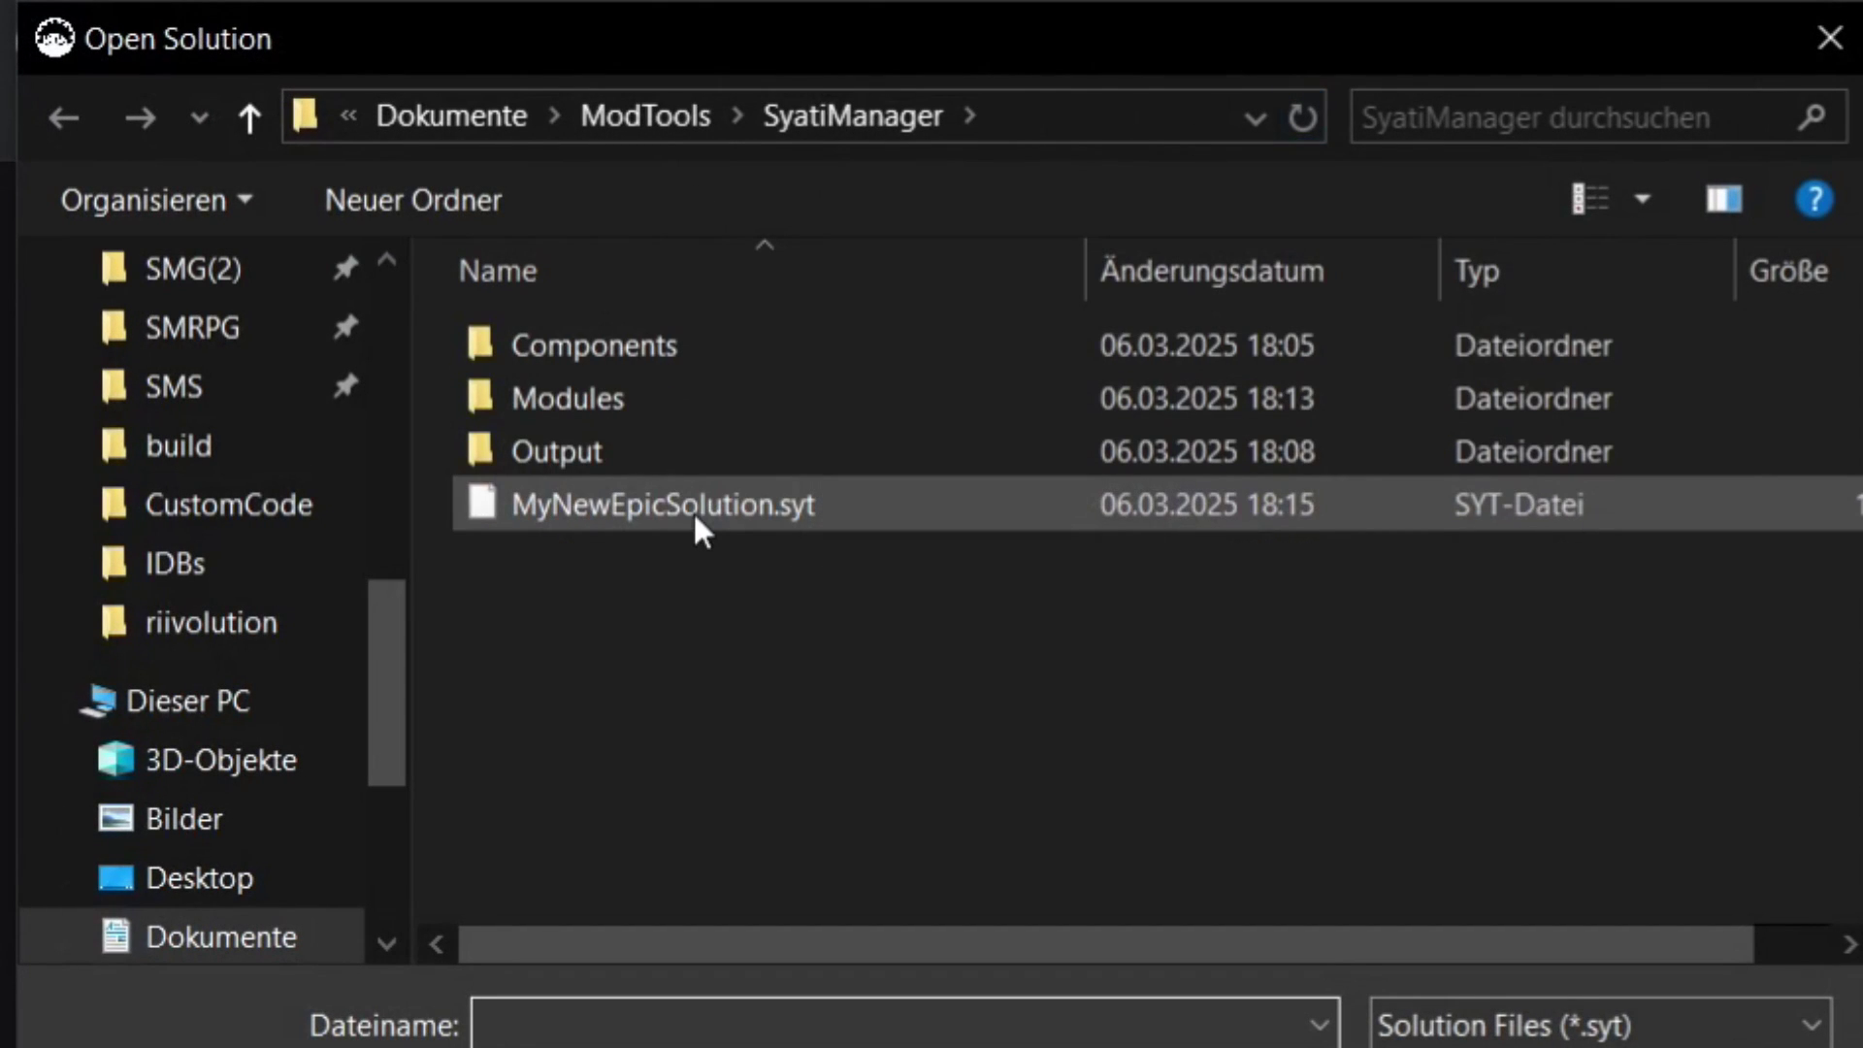
{"action": "double_click", "coordinate": [759, 507]}
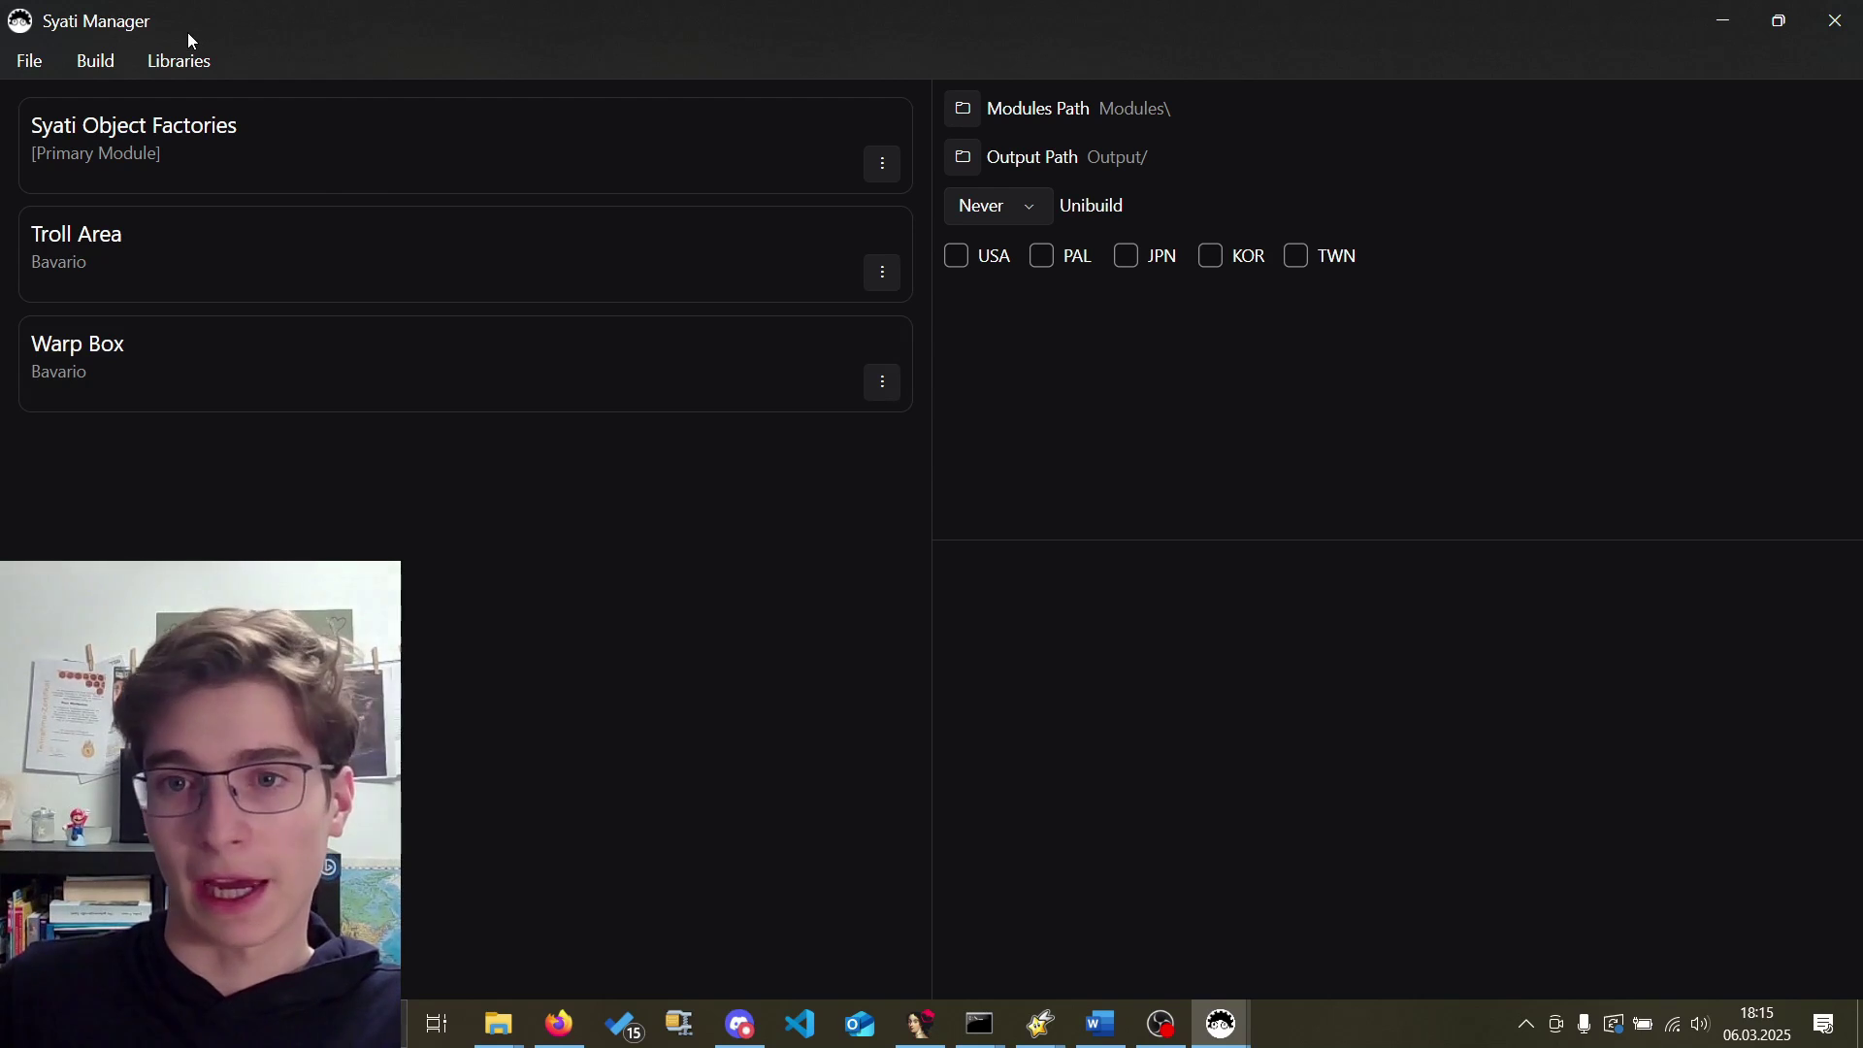
{"action": "double_click", "coordinate": [189, 32]}
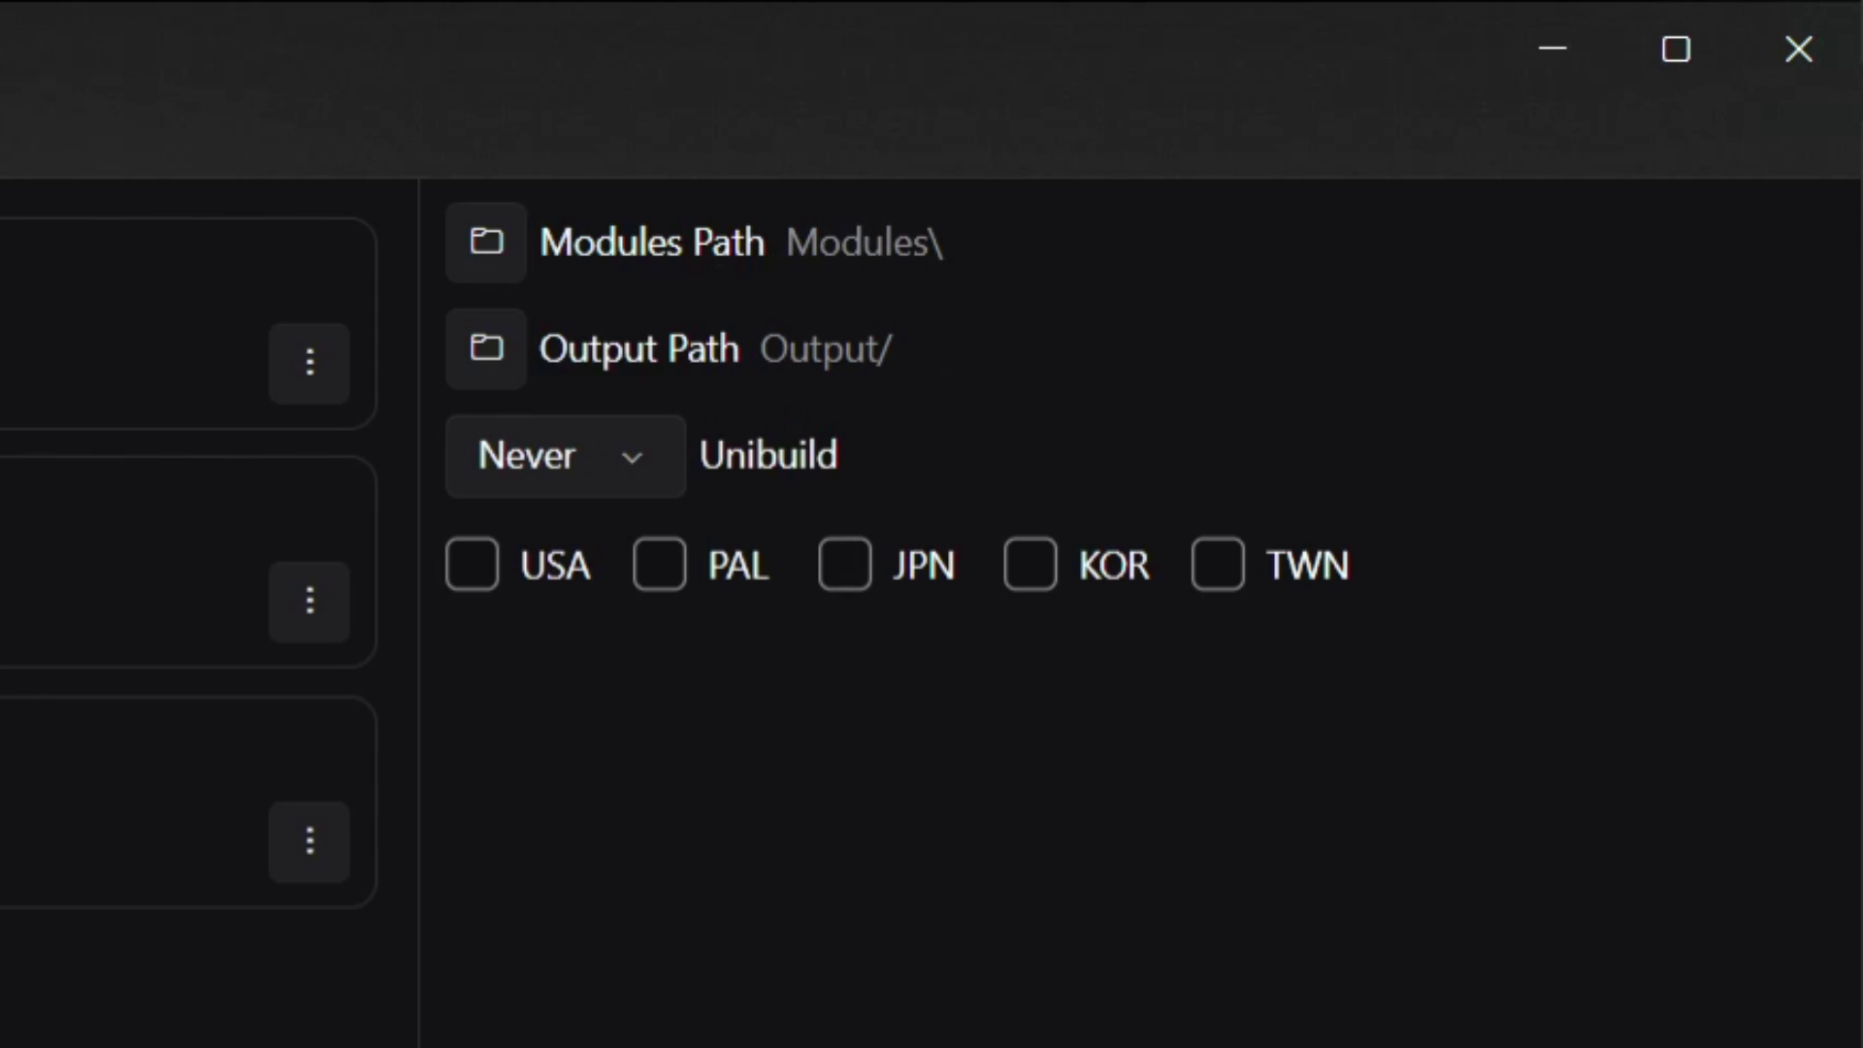
Look at the Modules and Output folders inside the SyatiManager folder in File Explorer and minimize the window.
{"action": "mouse_move", "coordinate": [497, 1023]}
{"action": "left_click", "coordinate": [532, 956]}
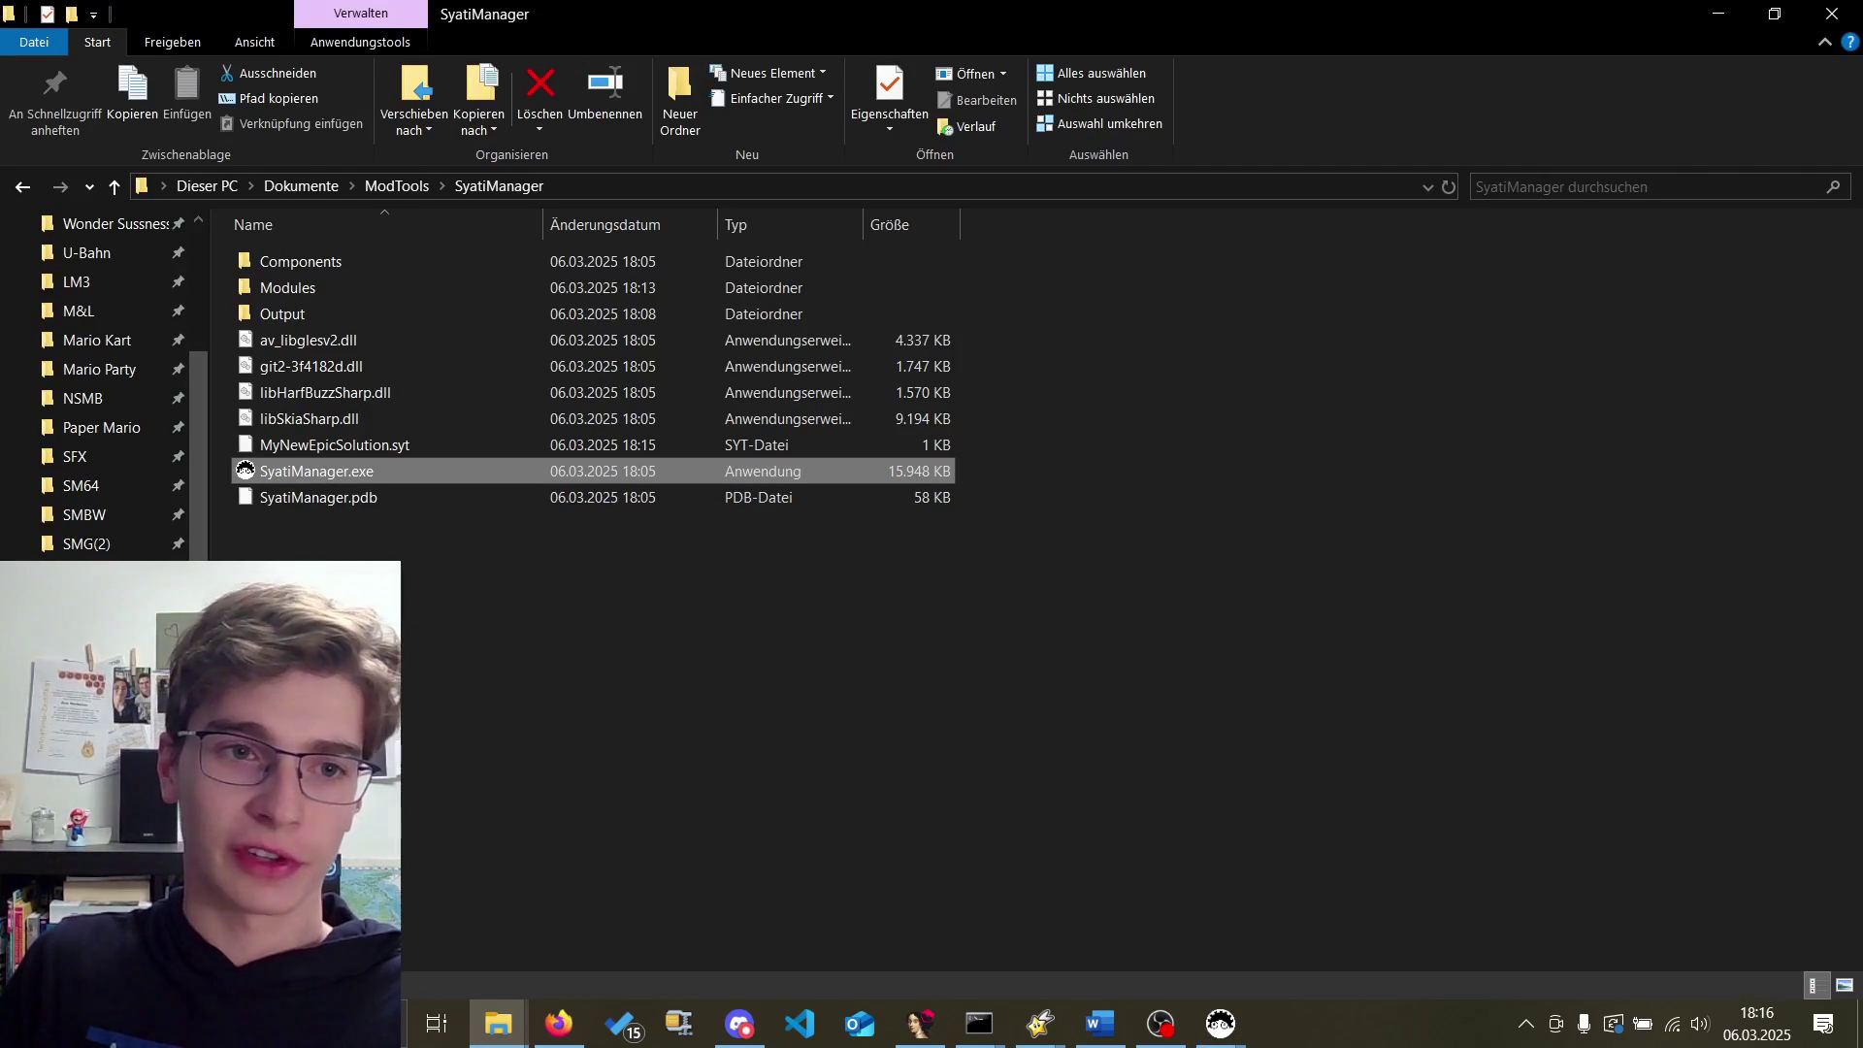
{"action": "left_click", "coordinate": [348, 287]}
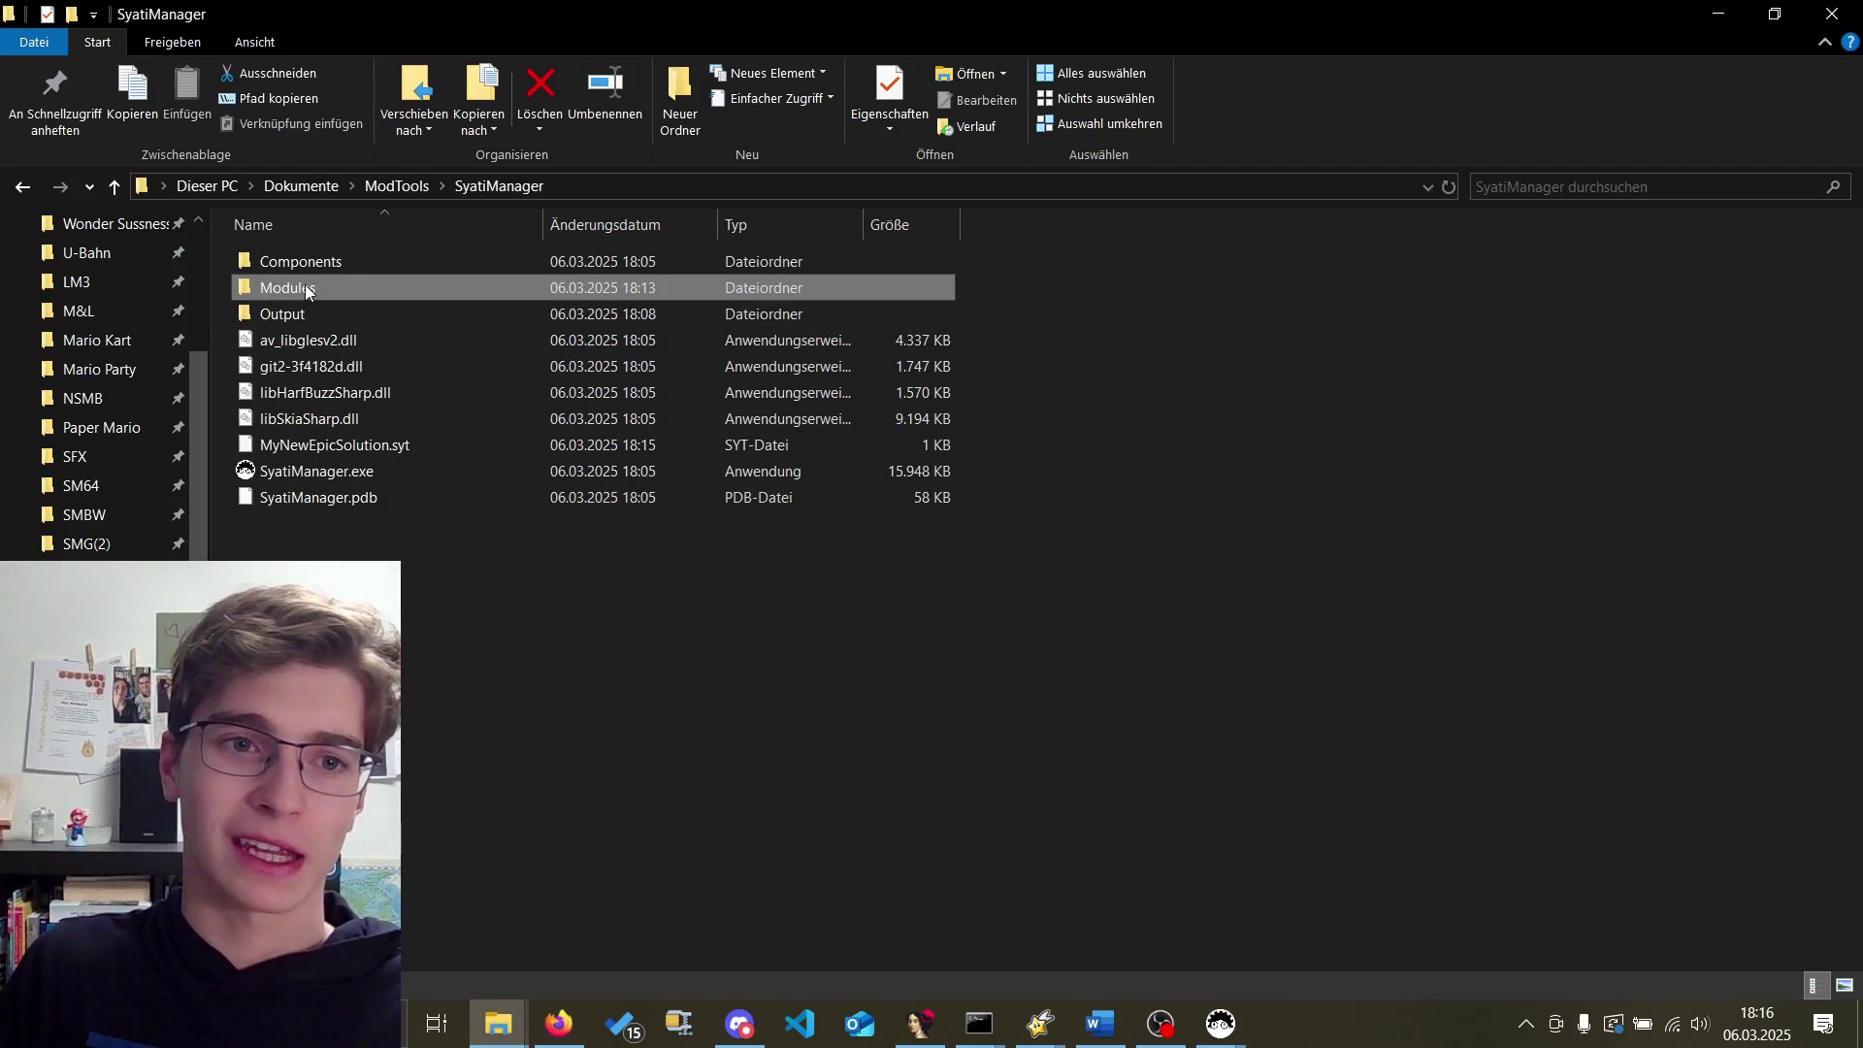
{"action": "left_click", "coordinate": [349, 311], "text": "shift"}
{"action": "left_click", "coordinate": [345, 294]}
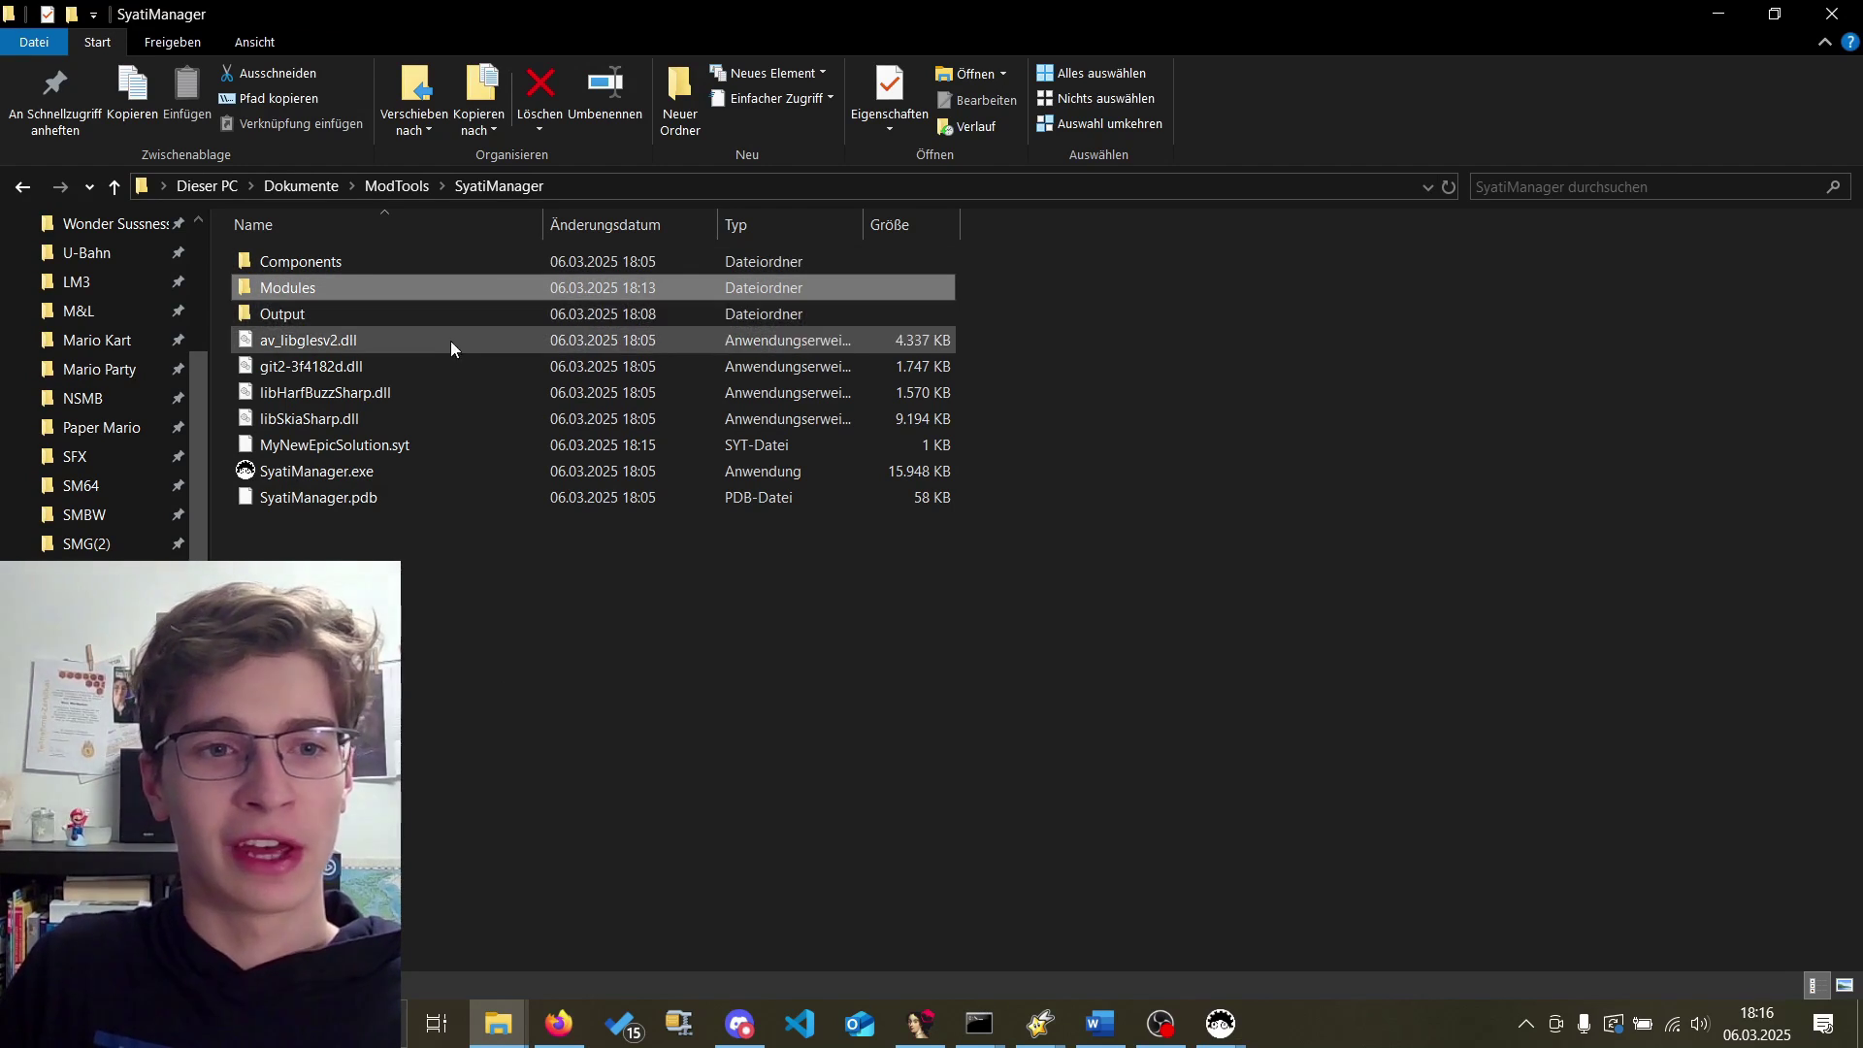
{"action": "left_click", "coordinate": [1717, 16]}
{"action": "left_click", "coordinate": [1244, 115]}
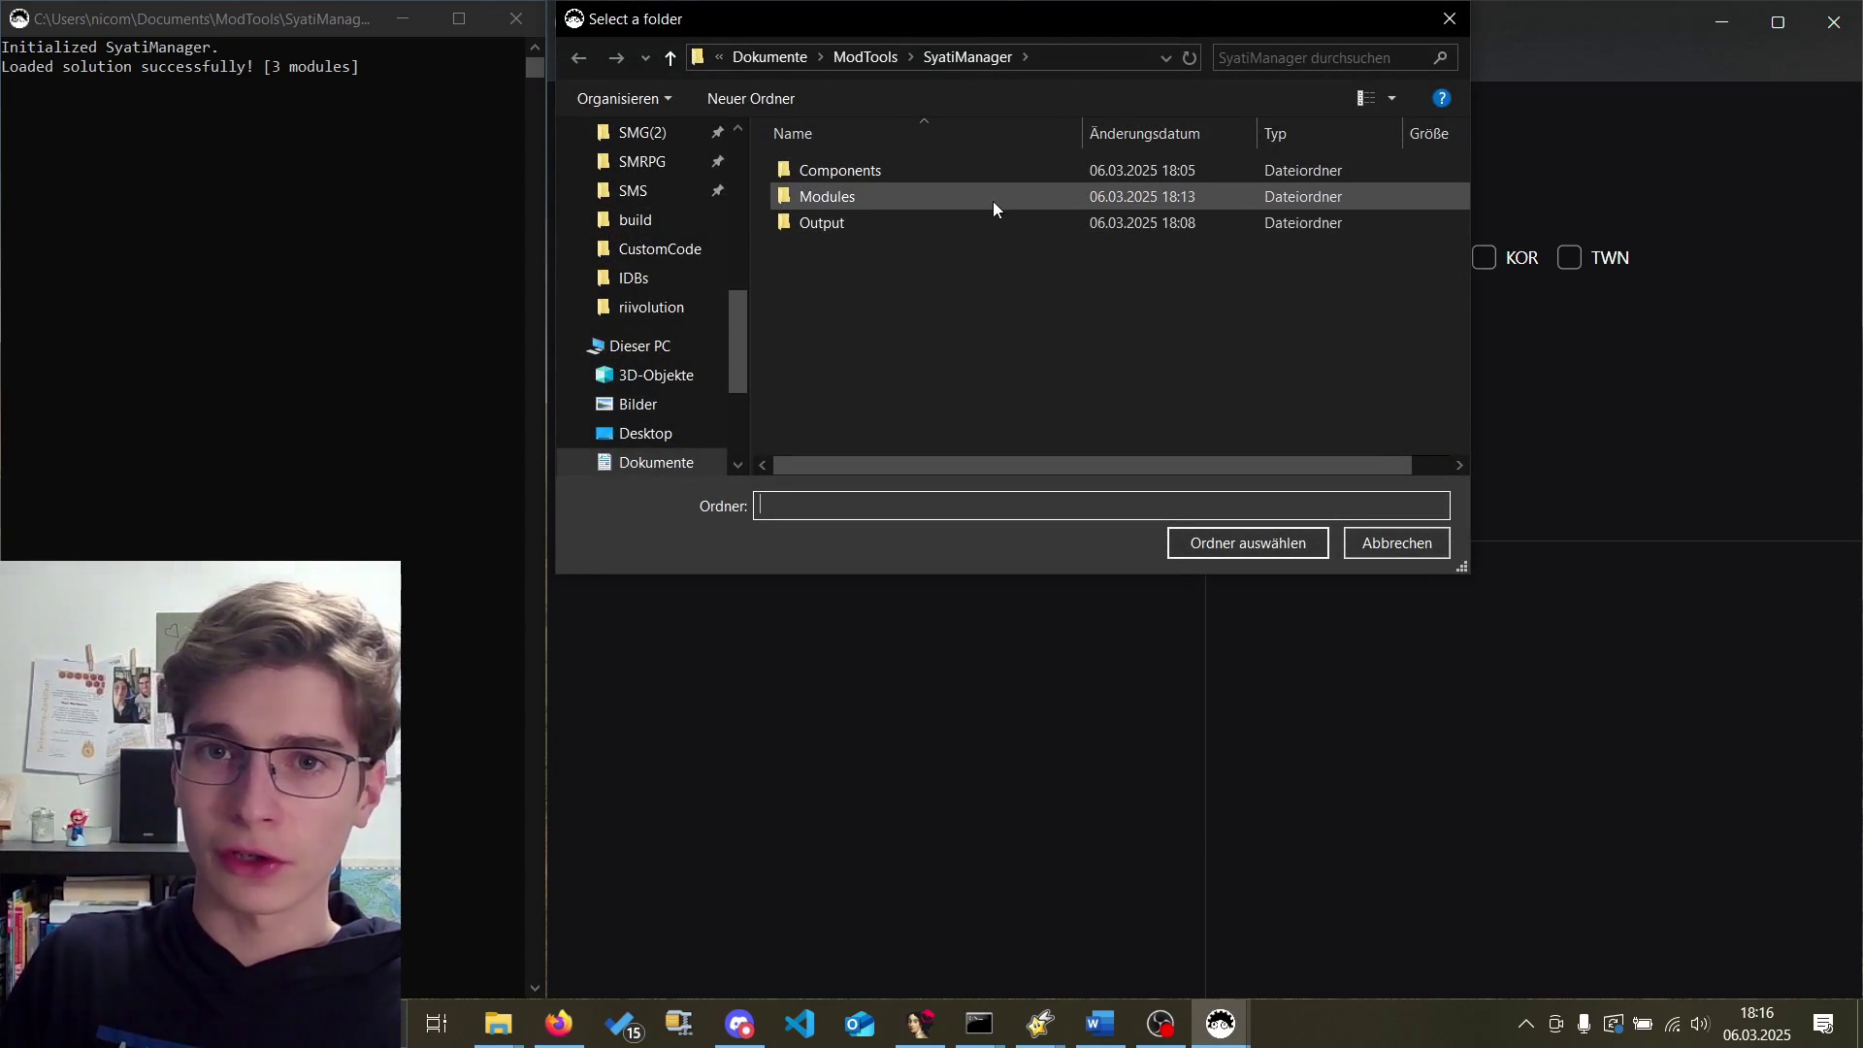
{"action": "left_click", "coordinate": [859, 58]}
{"action": "double_click", "coordinate": [863, 313]}
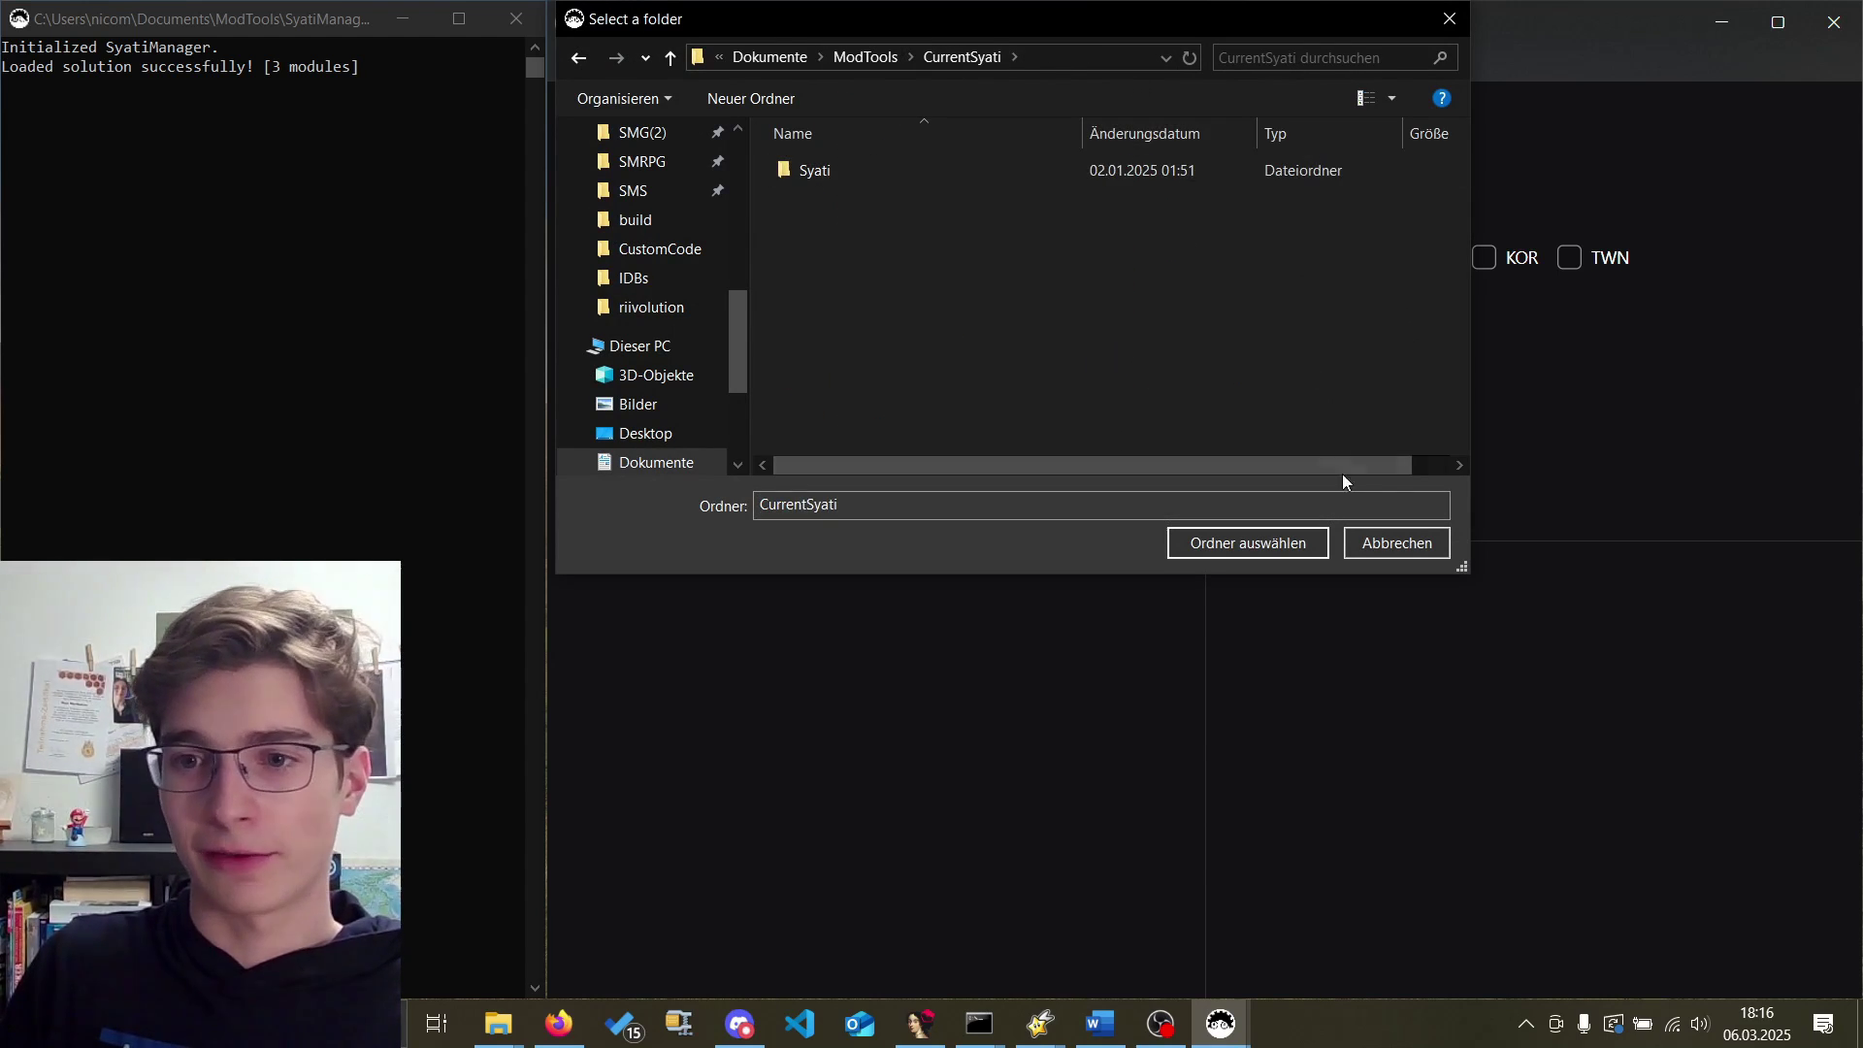
{"action": "left_click", "coordinate": [1394, 543]}
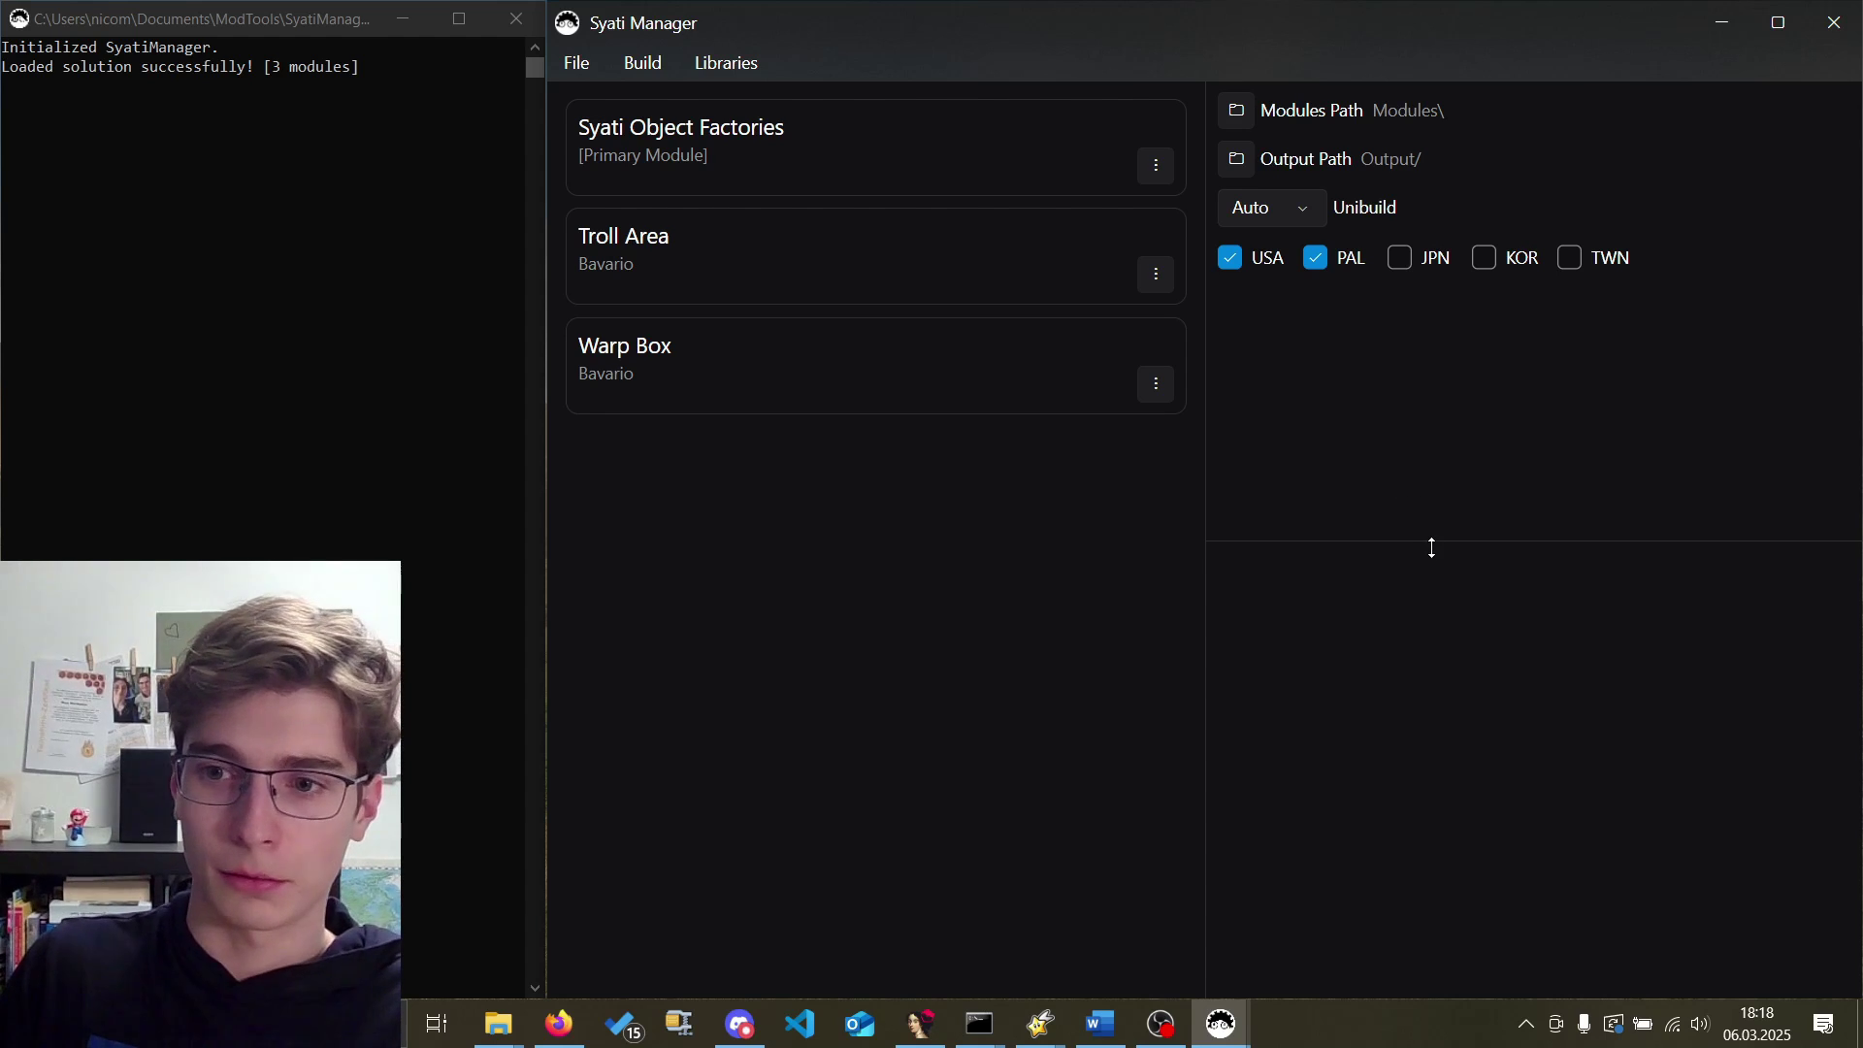
Open the settings and set the Syati Path to a new folder named Syati inside the SyatiManager folder.
{"action": "left_click", "coordinate": [719, 67]}
{"action": "mouse_move", "coordinate": [647, 60]}
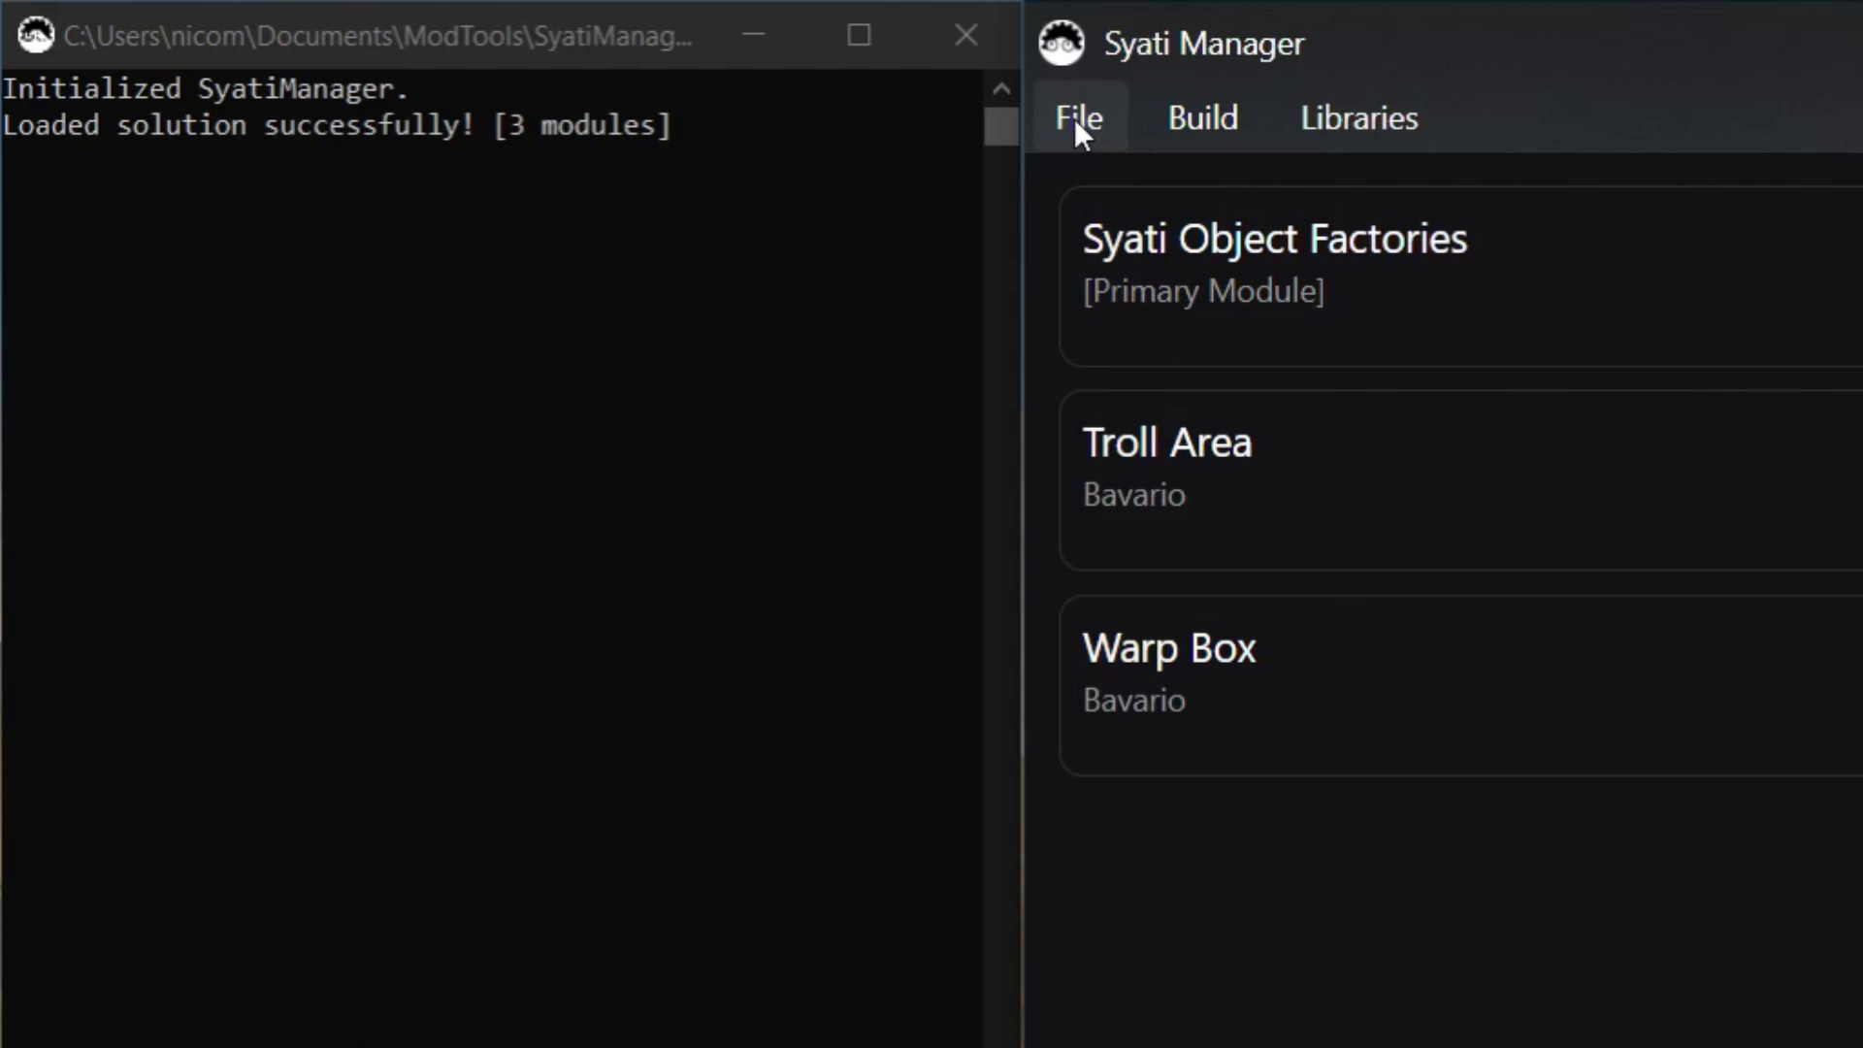
{"action": "left_click", "coordinate": [1075, 118]}
{"action": "left_click", "coordinate": [1097, 112]}
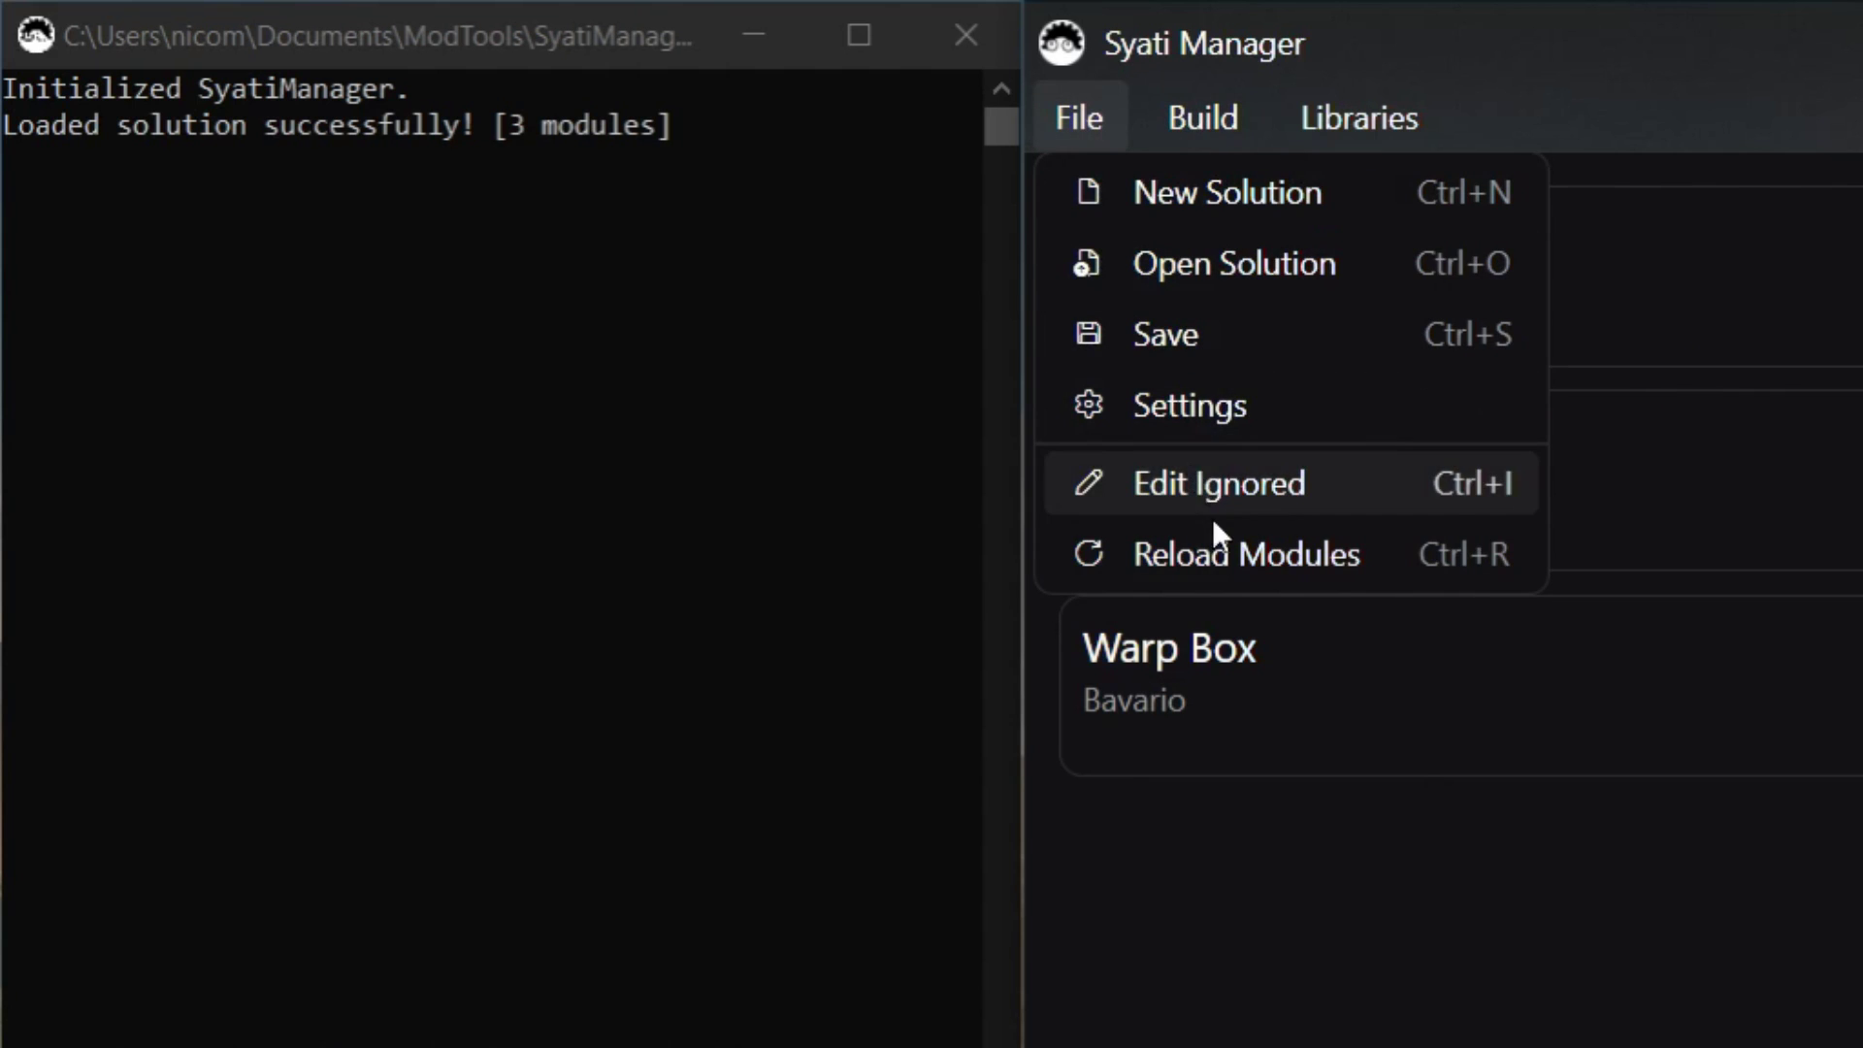
{"action": "left_click", "coordinate": [1168, 403]}
{"action": "left_click_drag", "start_coordinate": [320, 146], "coordinate": [869, 201]}
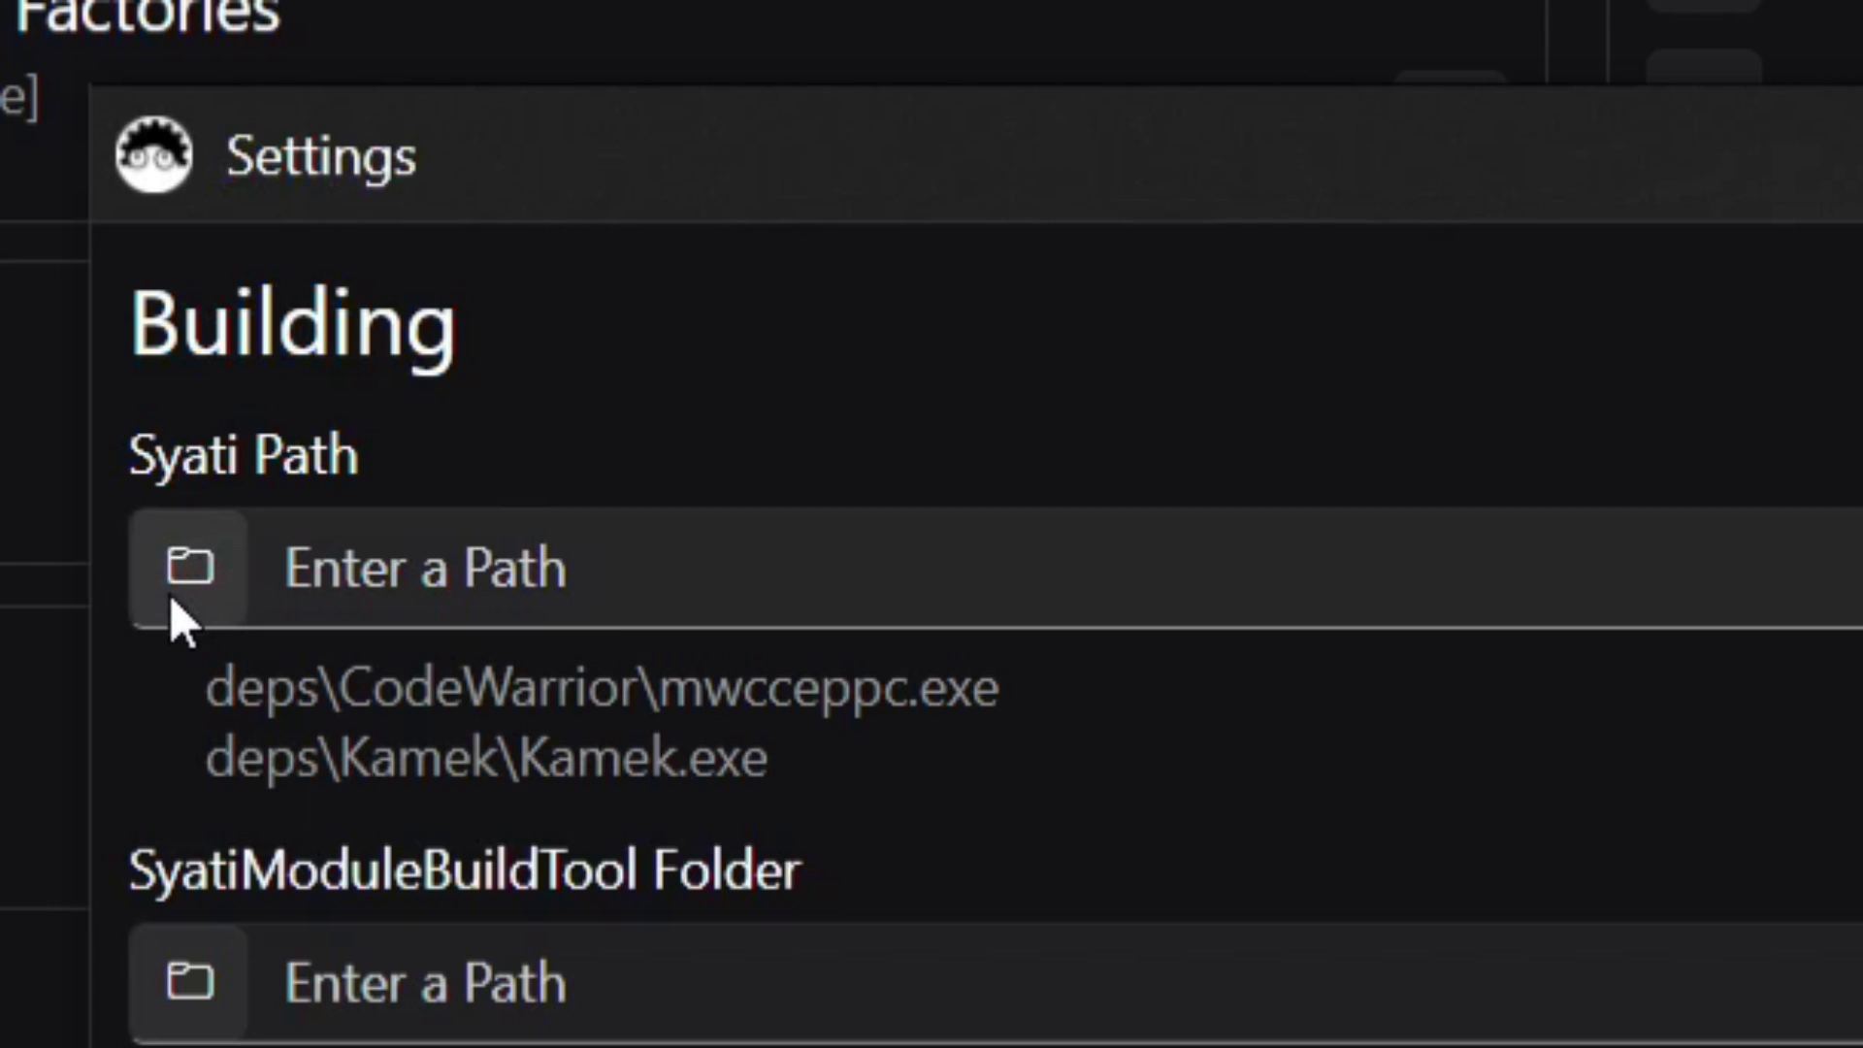
{"action": "left_click", "coordinate": [157, 578]}
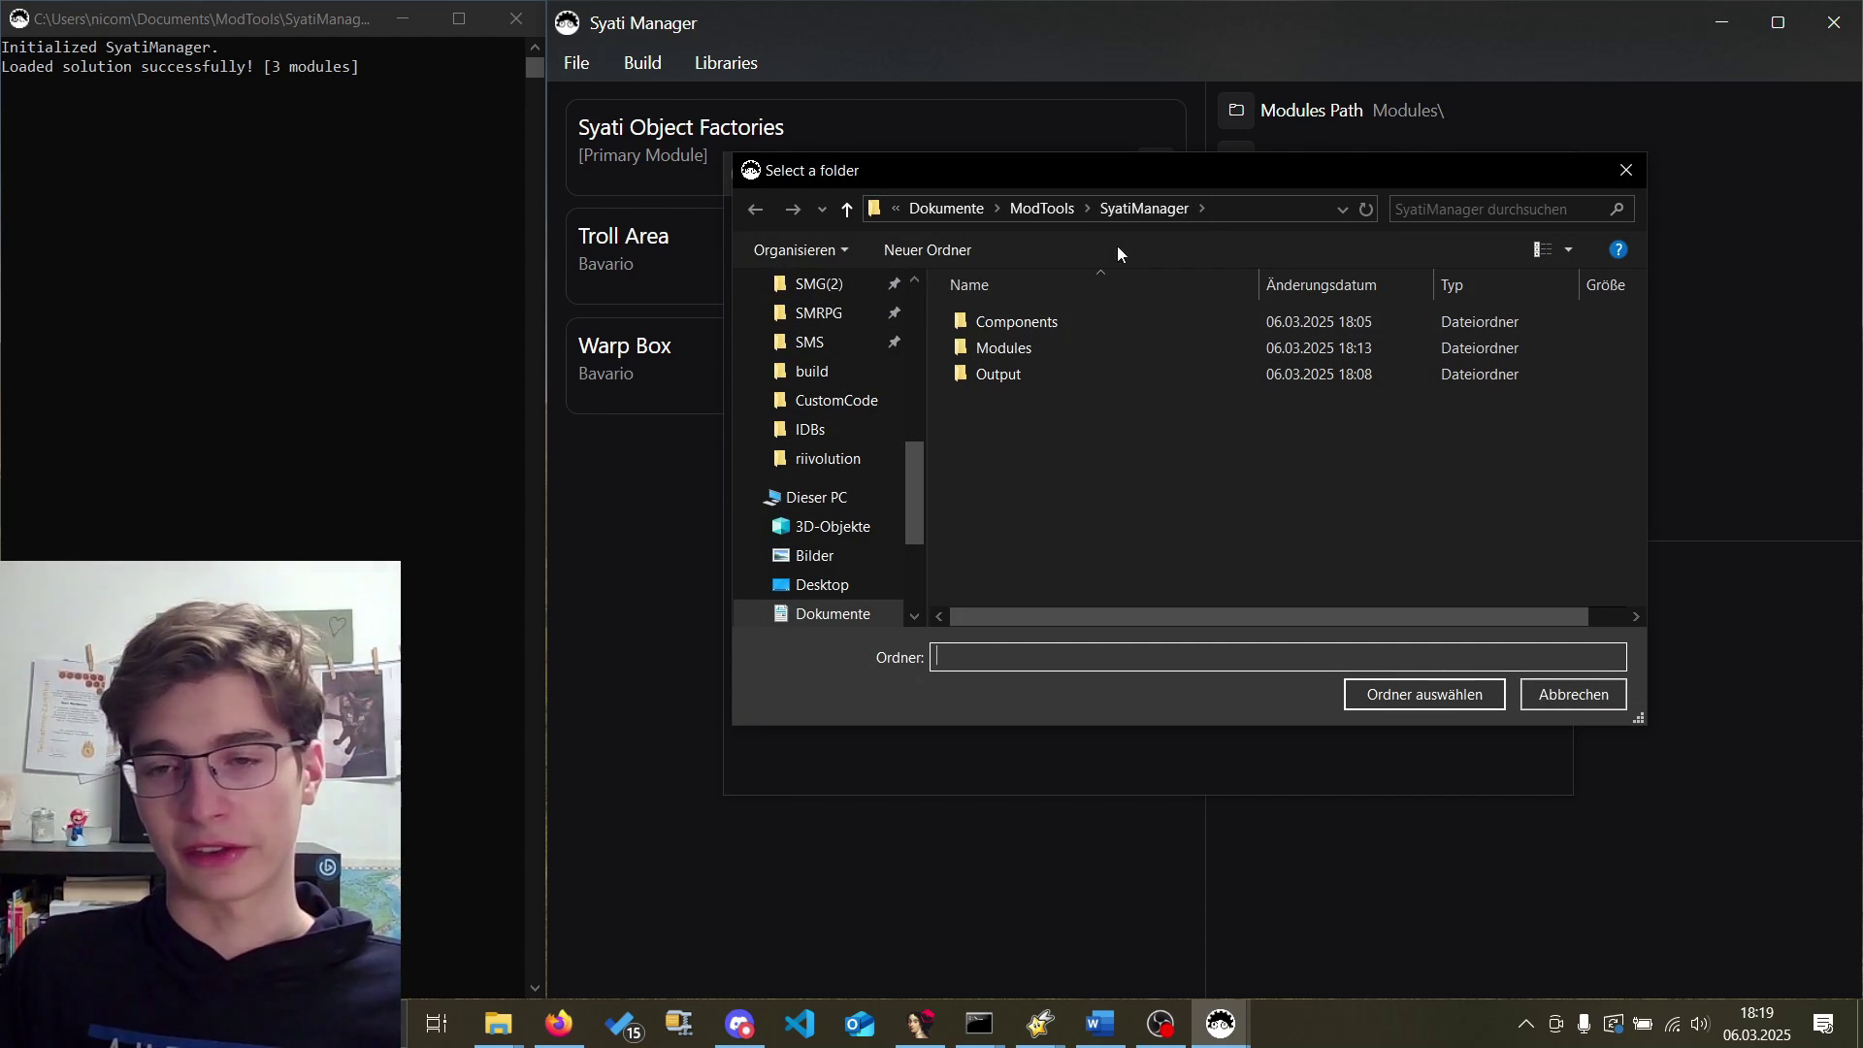
{"action": "left_click", "coordinate": [937, 253]}
{"action": "type", "text": "Syati"}
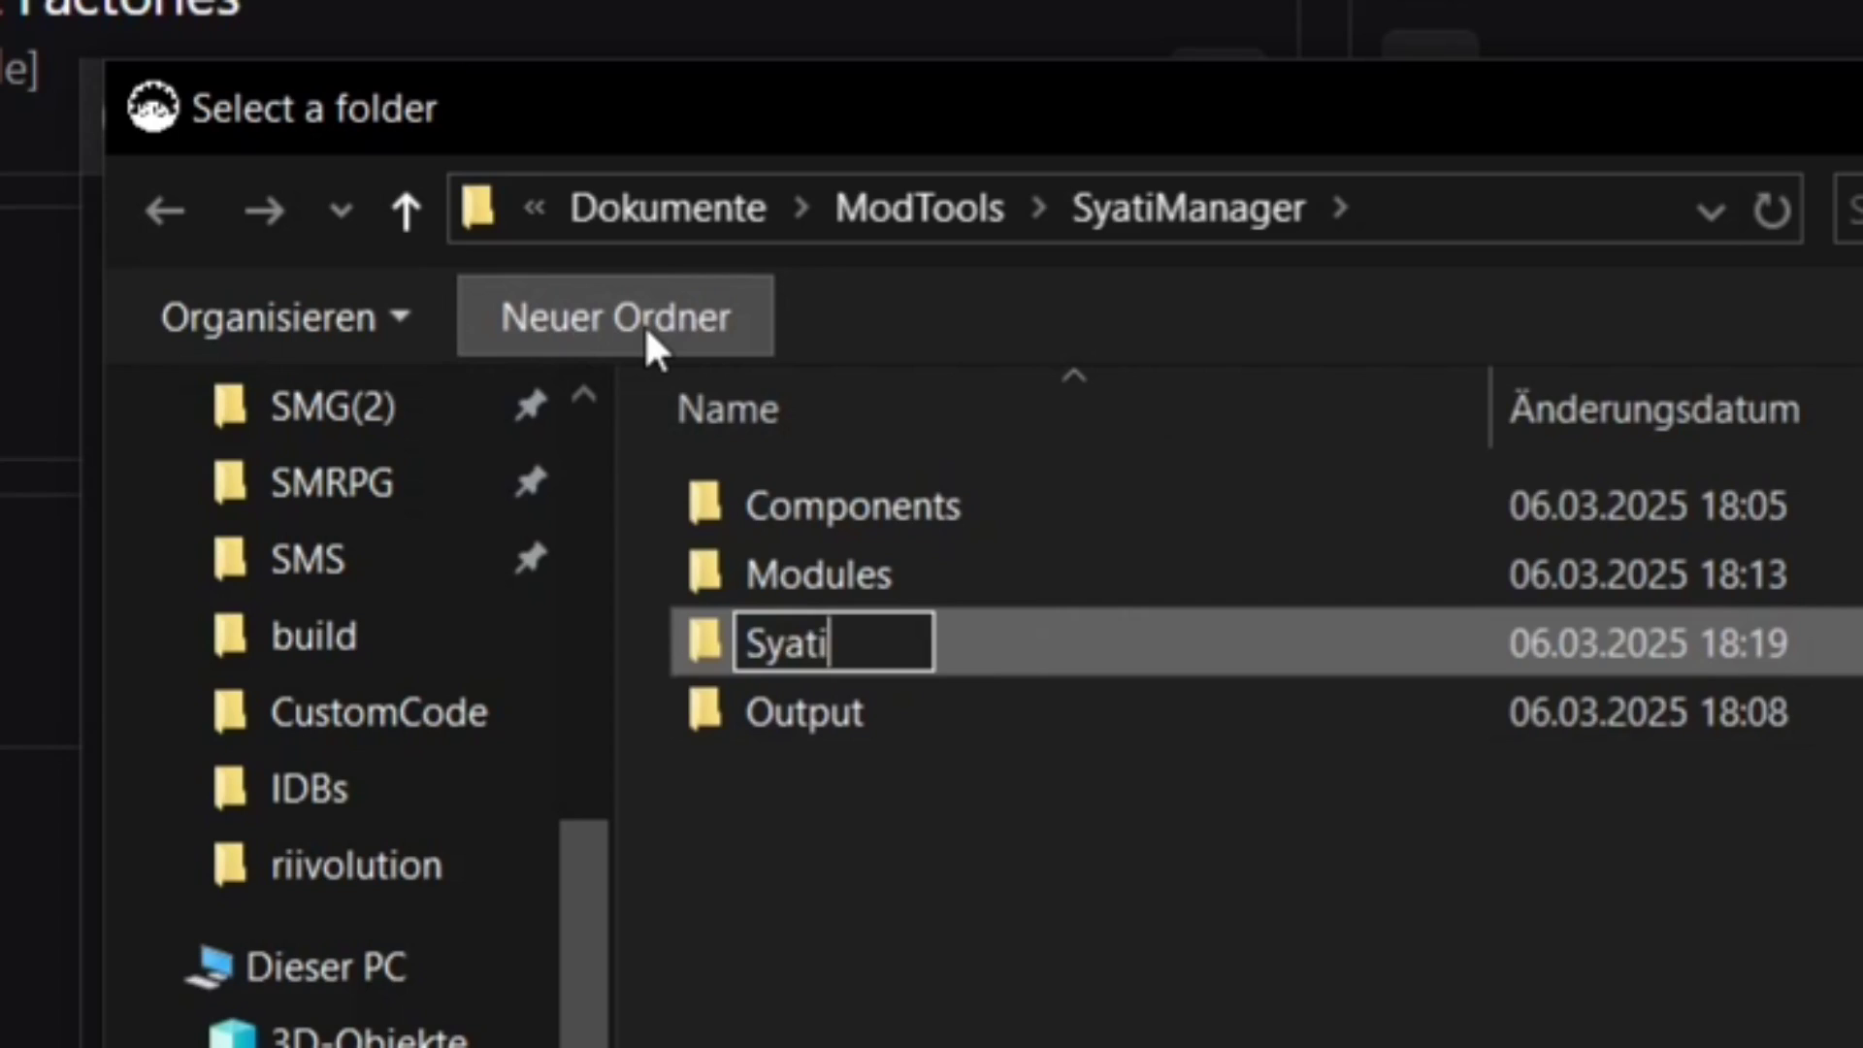
{"action": "left_click", "coordinate": [1450, 696]}
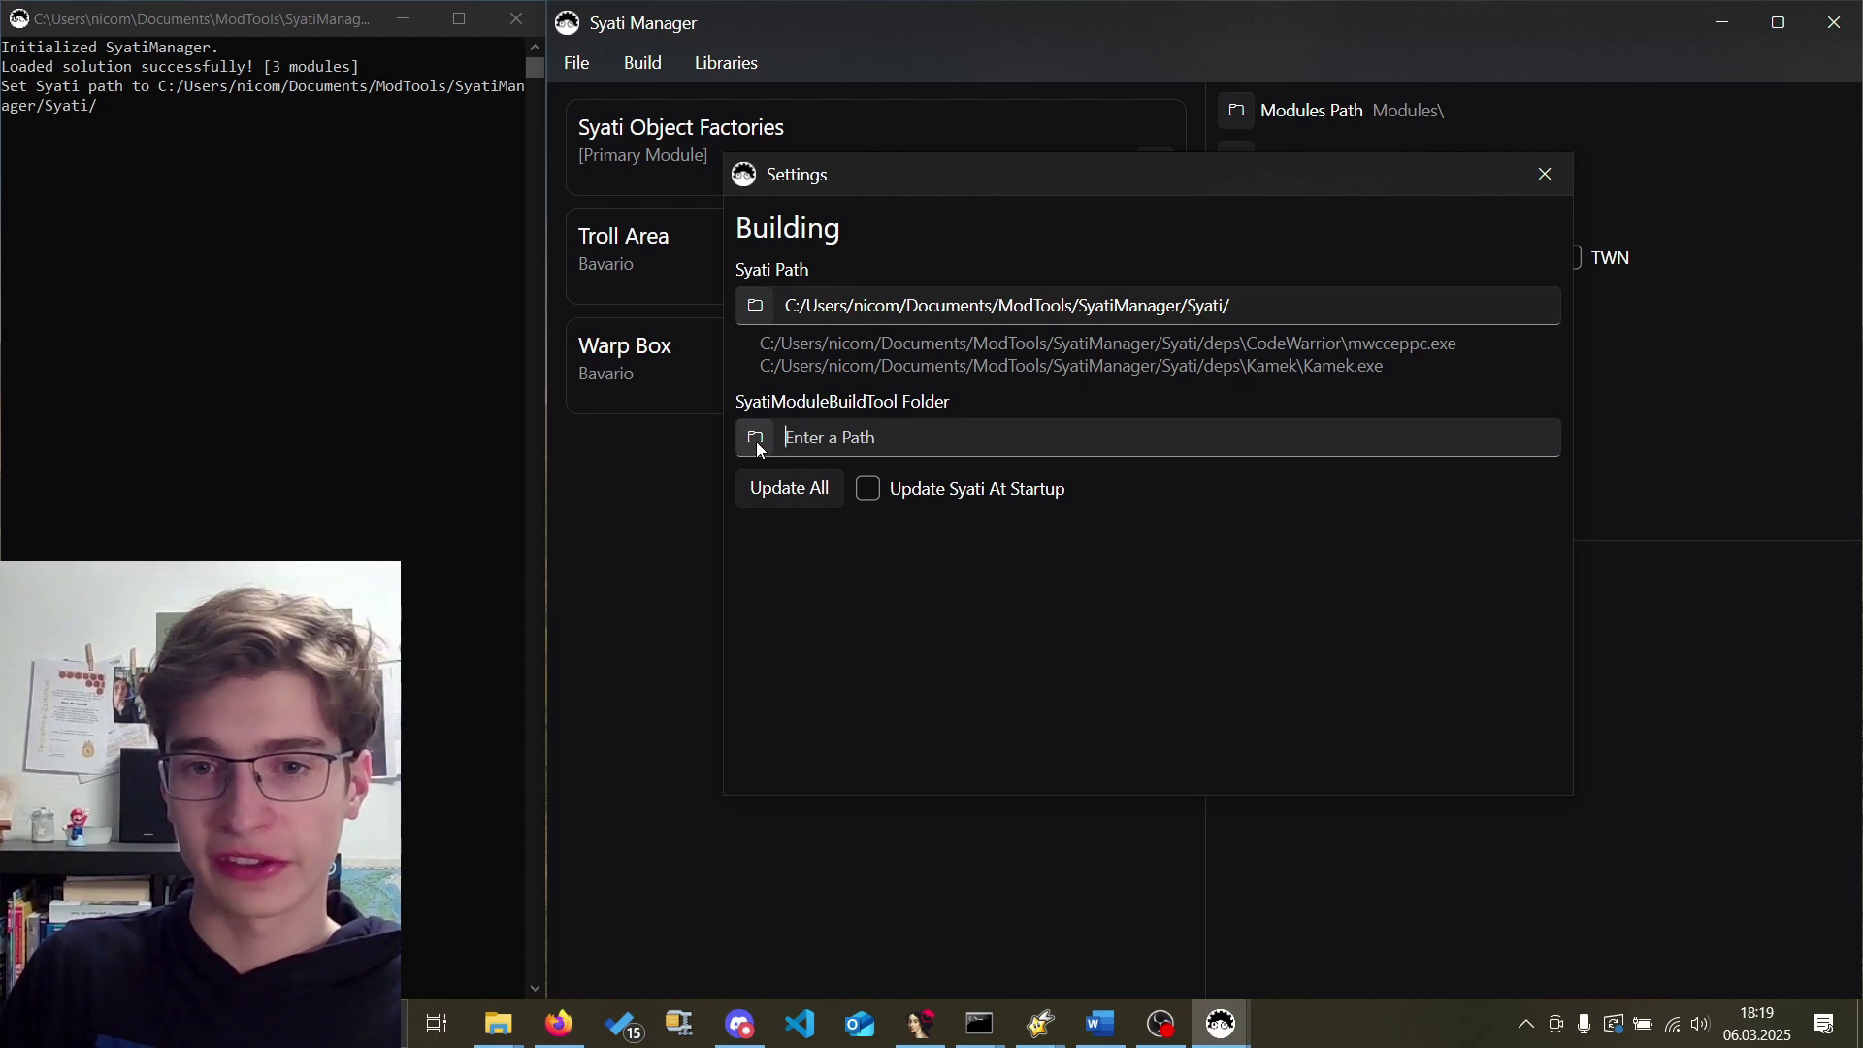
Set the SyatiModuleBuildTool Folder to a new folder named SyatiModuleBuildTool inside the SyatiManager folder.
{"action": "left_click", "coordinate": [753, 446]}
{"action": "left_click", "coordinate": [1176, 211]}
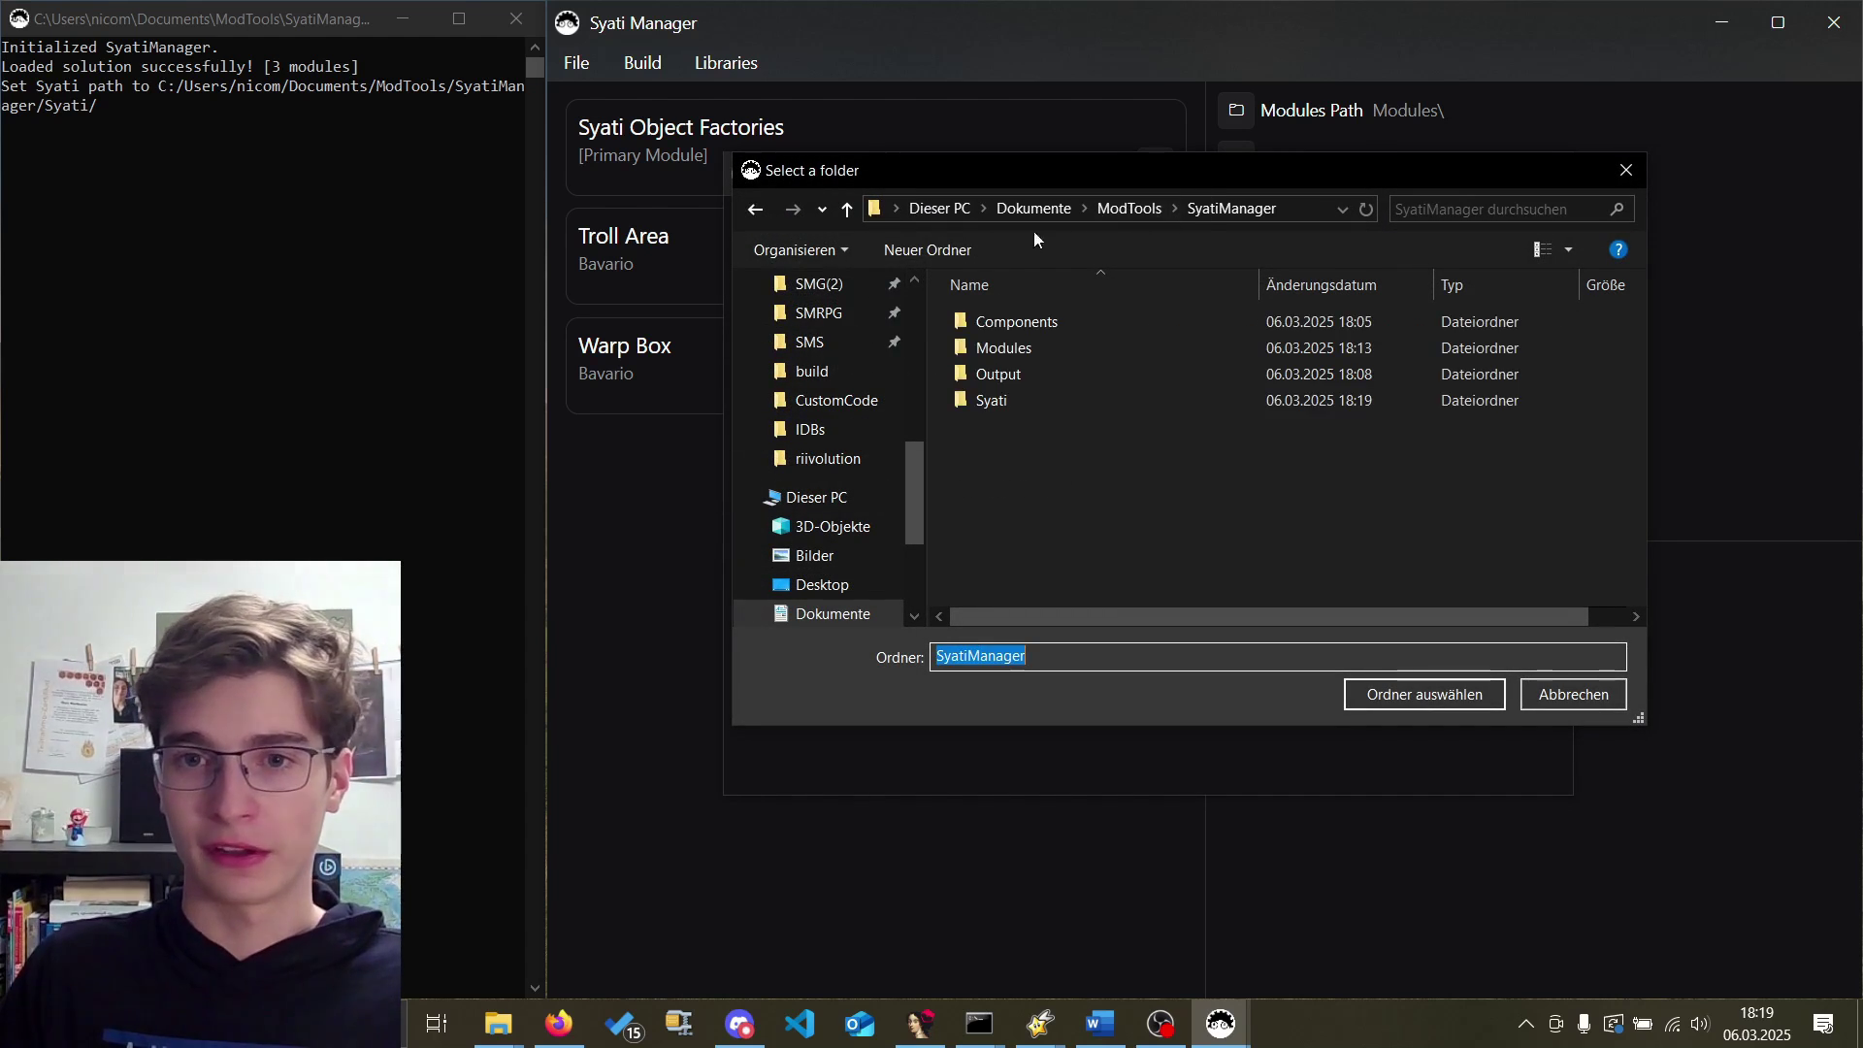
{"action": "left_click", "coordinate": [951, 249]}
{"action": "type", "text": "SyatiModuleBuildTool"}
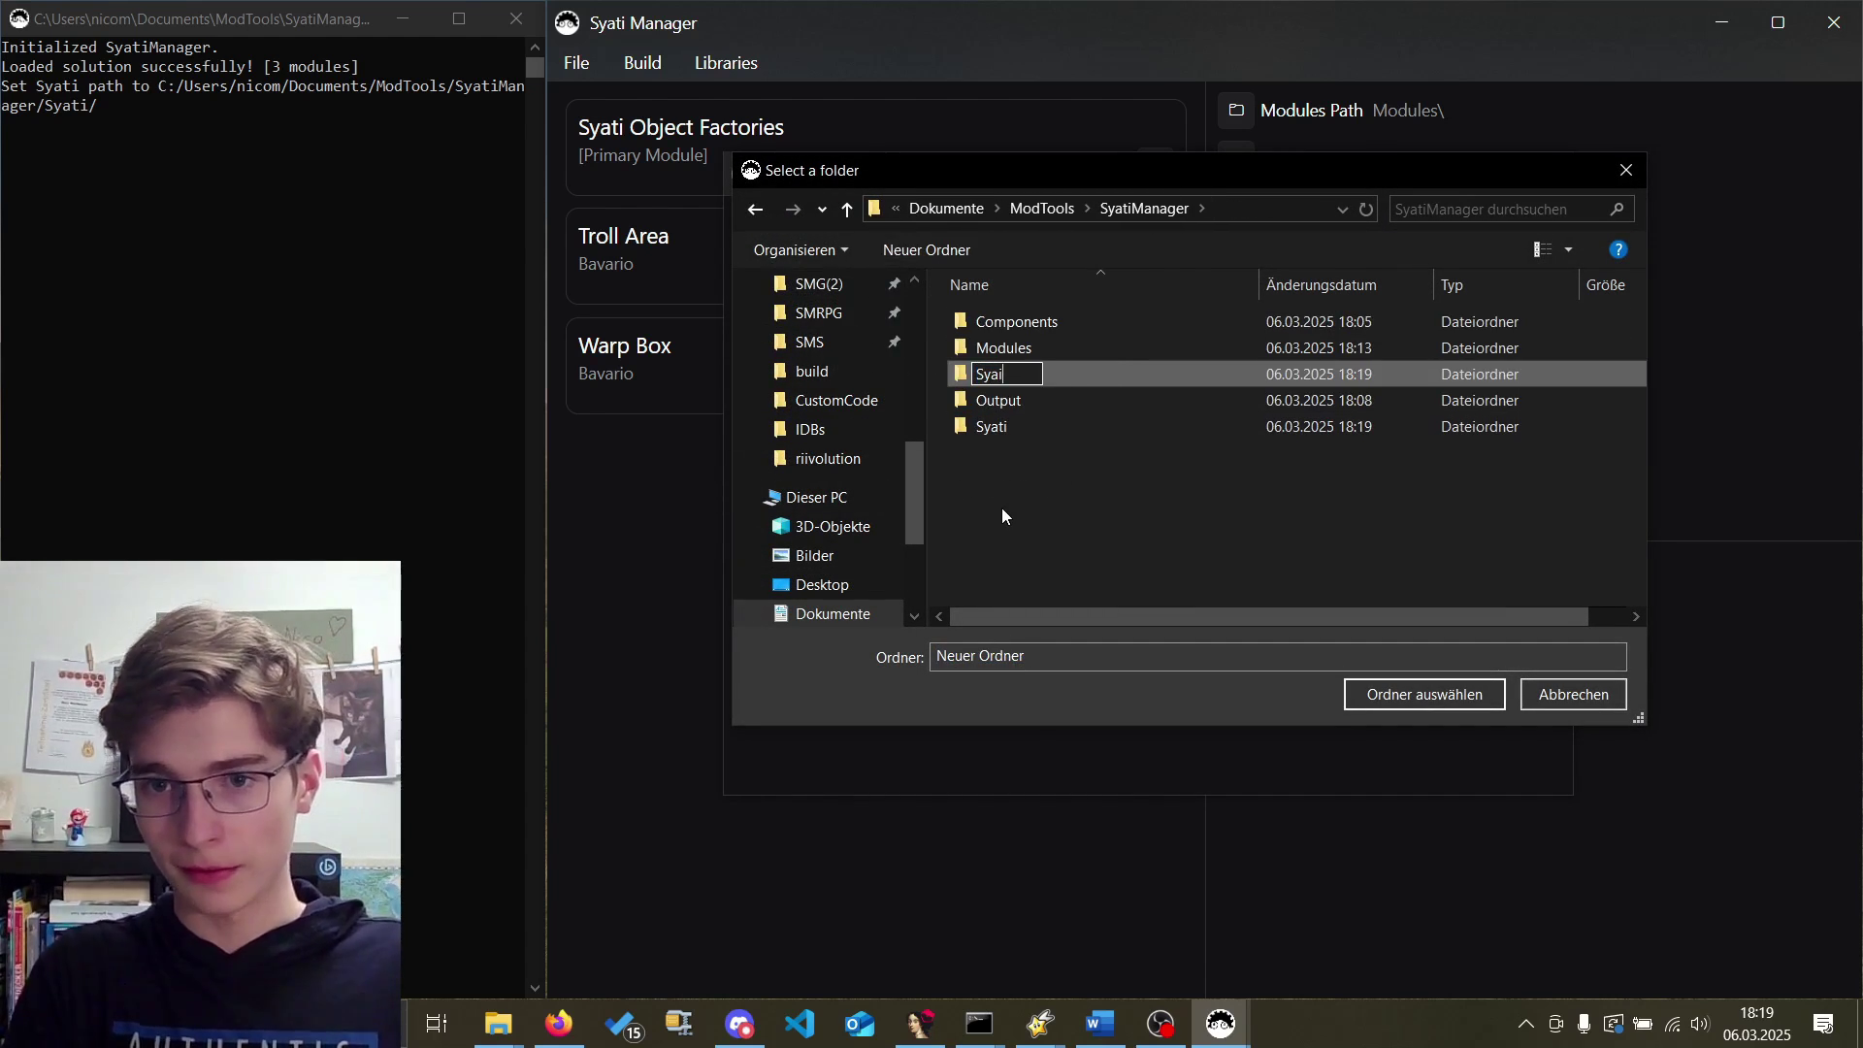
{"action": "key", "text": "Return"}
{"action": "key", "text": "Return"}
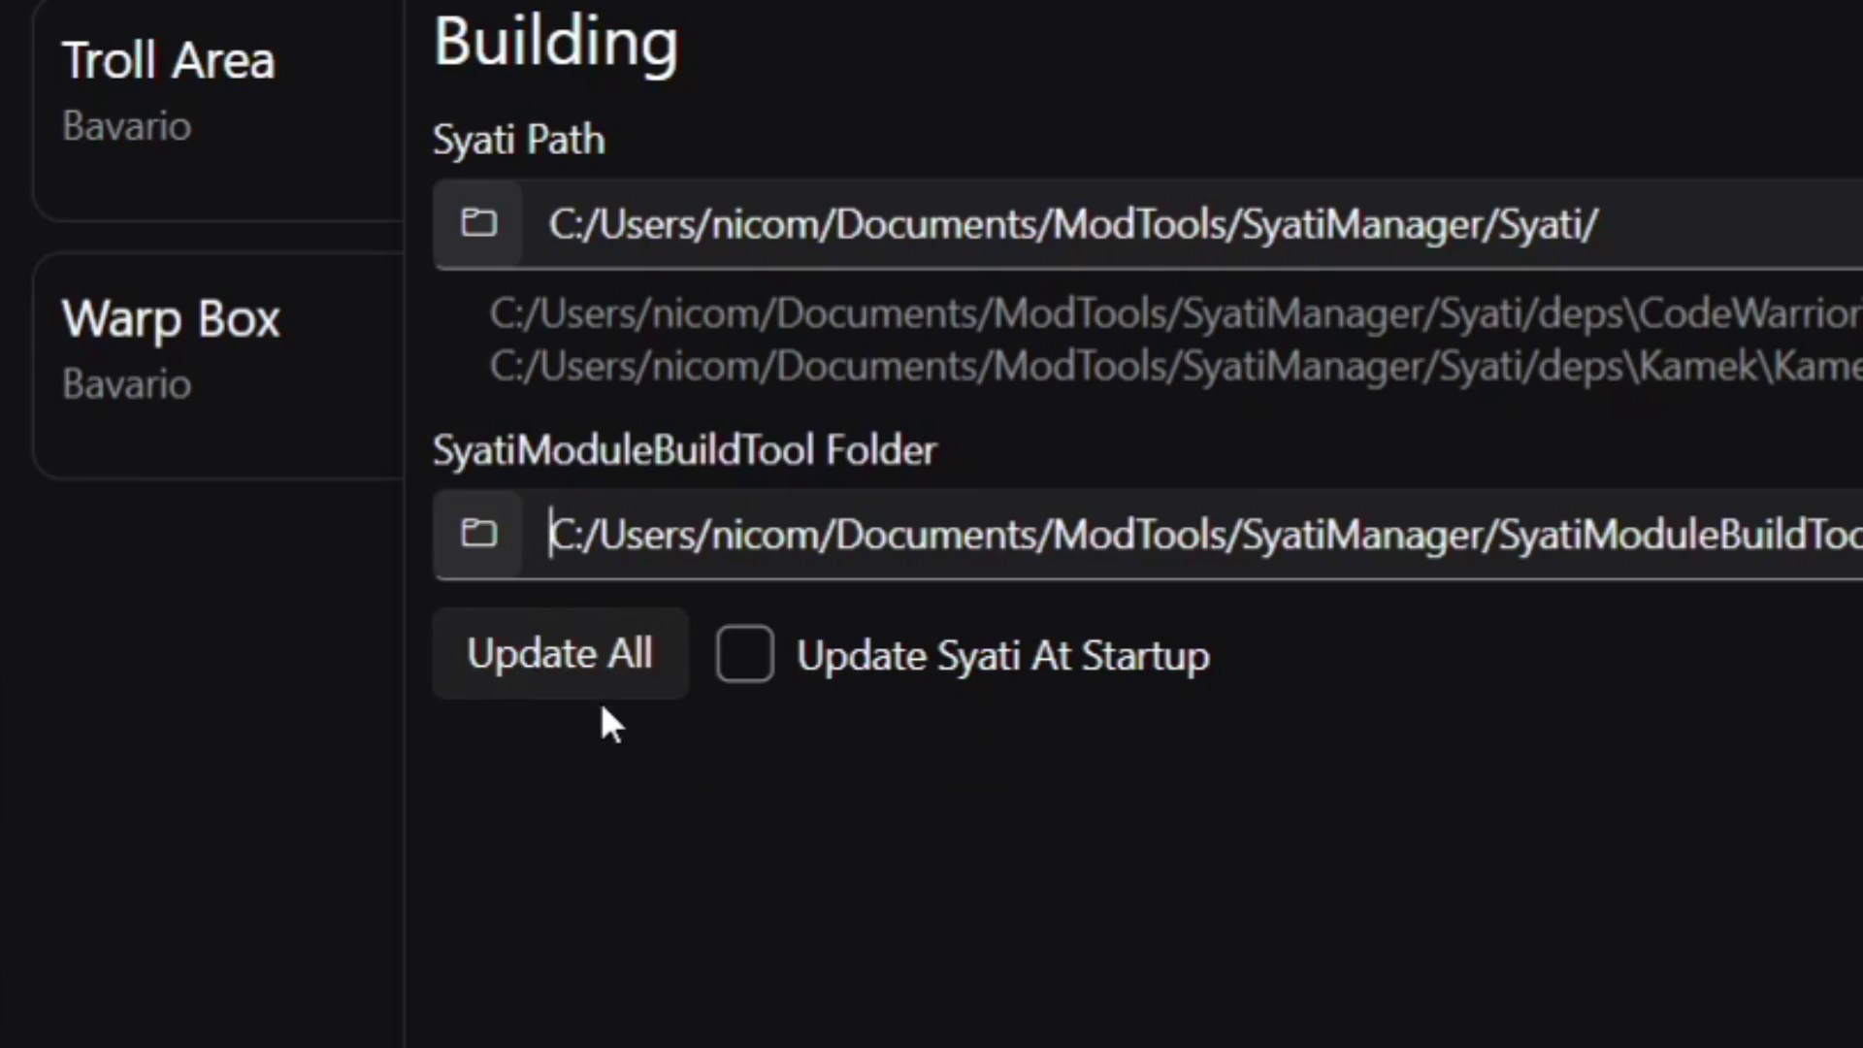
Update all Syati components, enable updating Syati at startup, and return to the main Syati Manager window.
{"action": "left_click", "coordinate": [802, 497]}
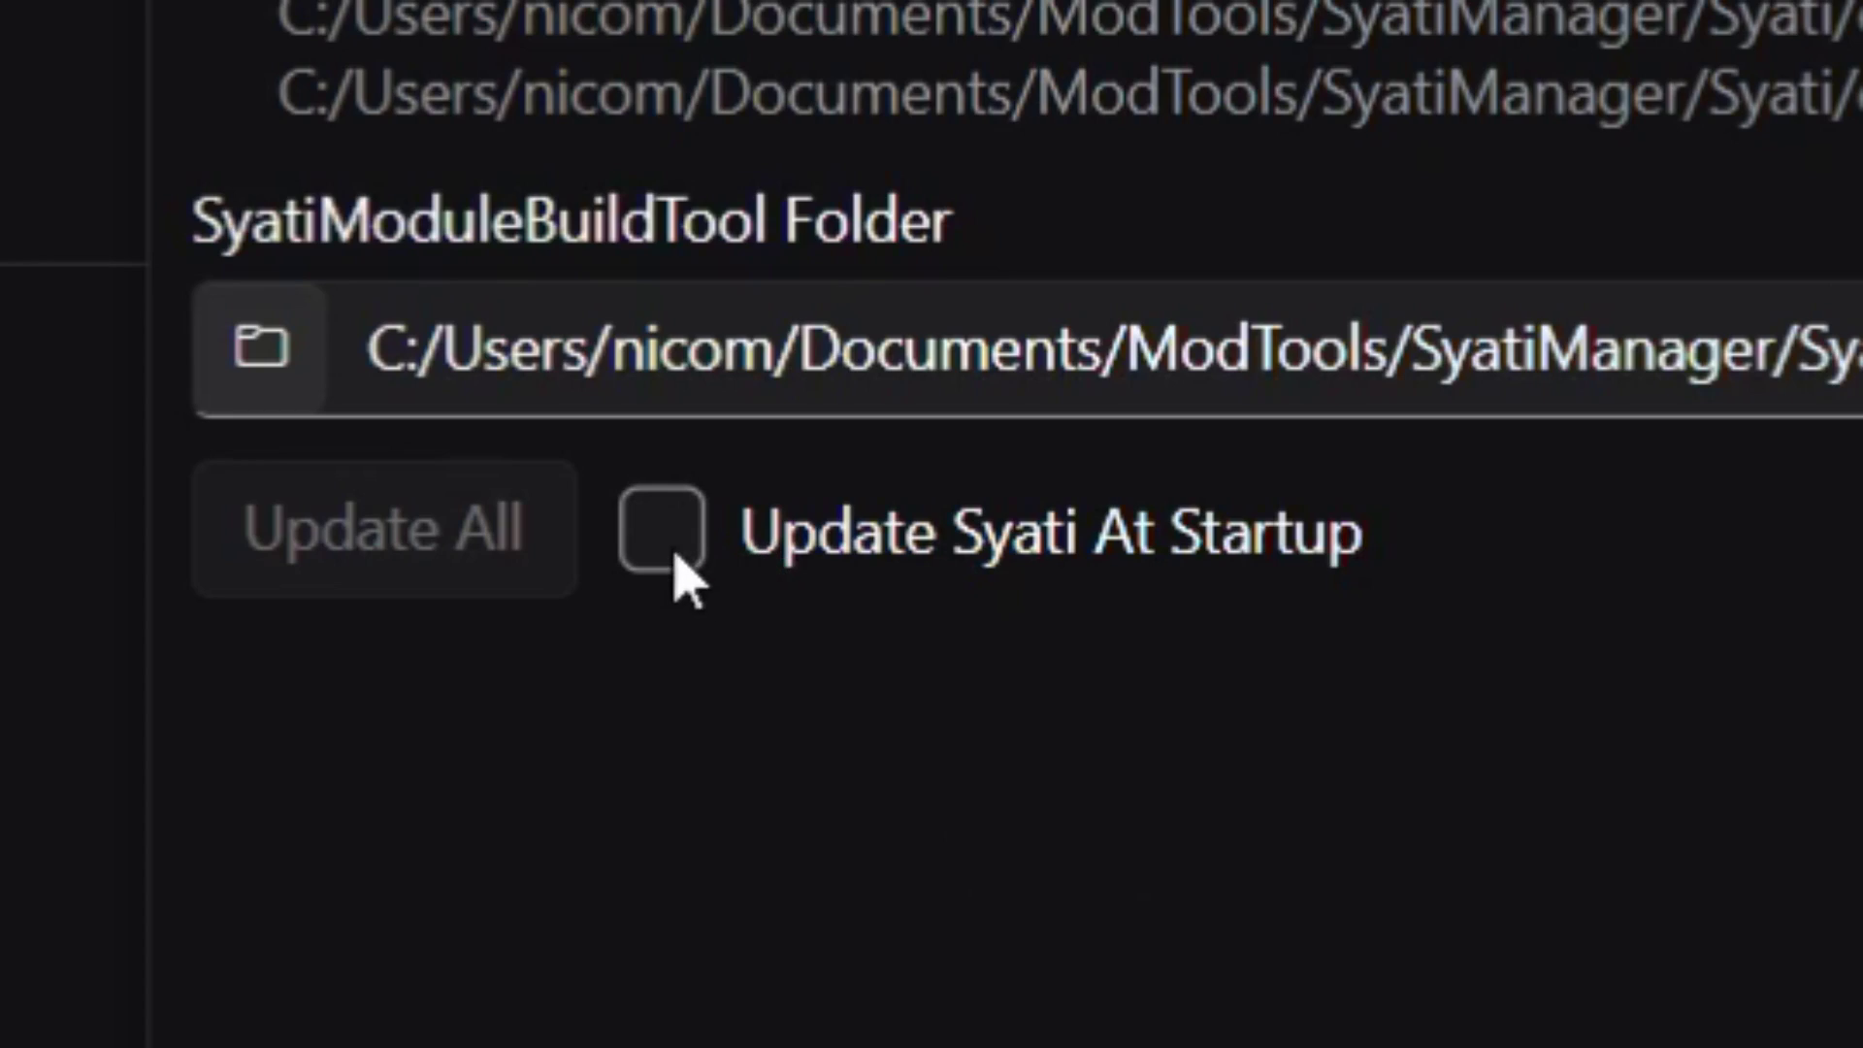
{"action": "left_click", "coordinate": [871, 495]}
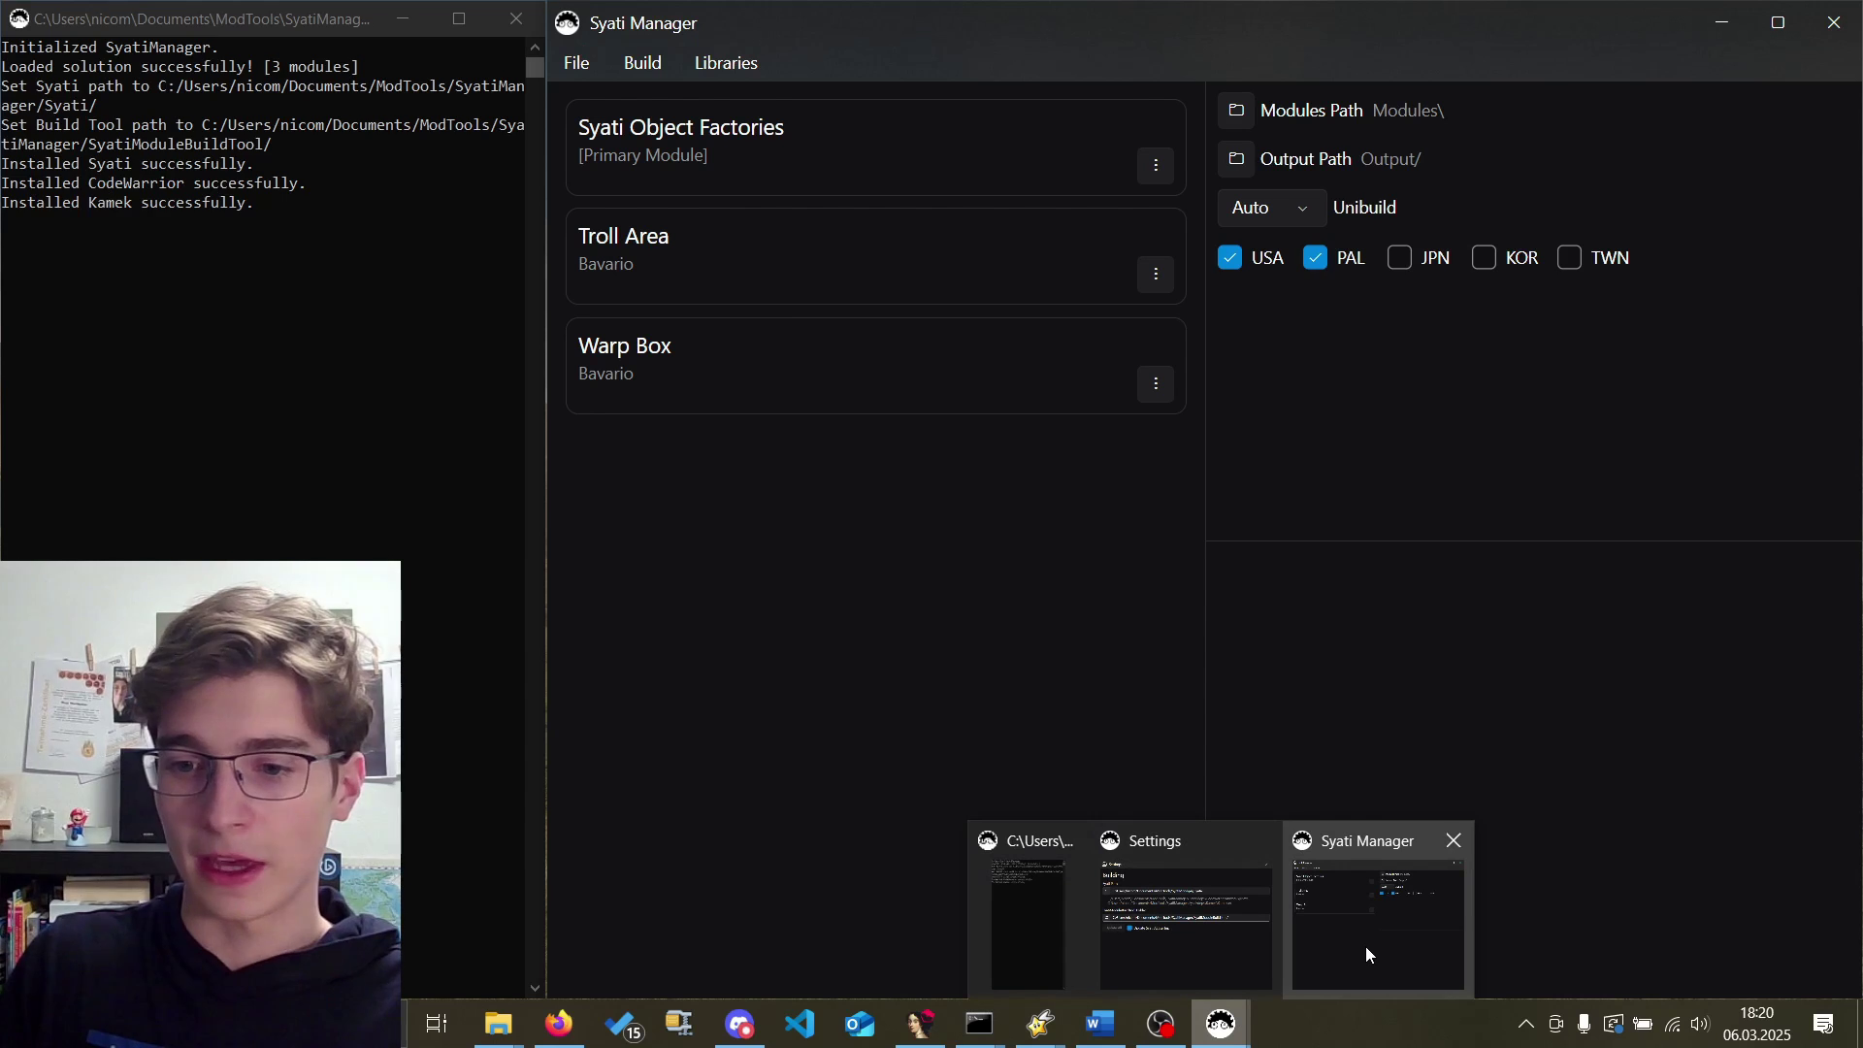
{"action": "left_click", "coordinate": [1364, 948]}
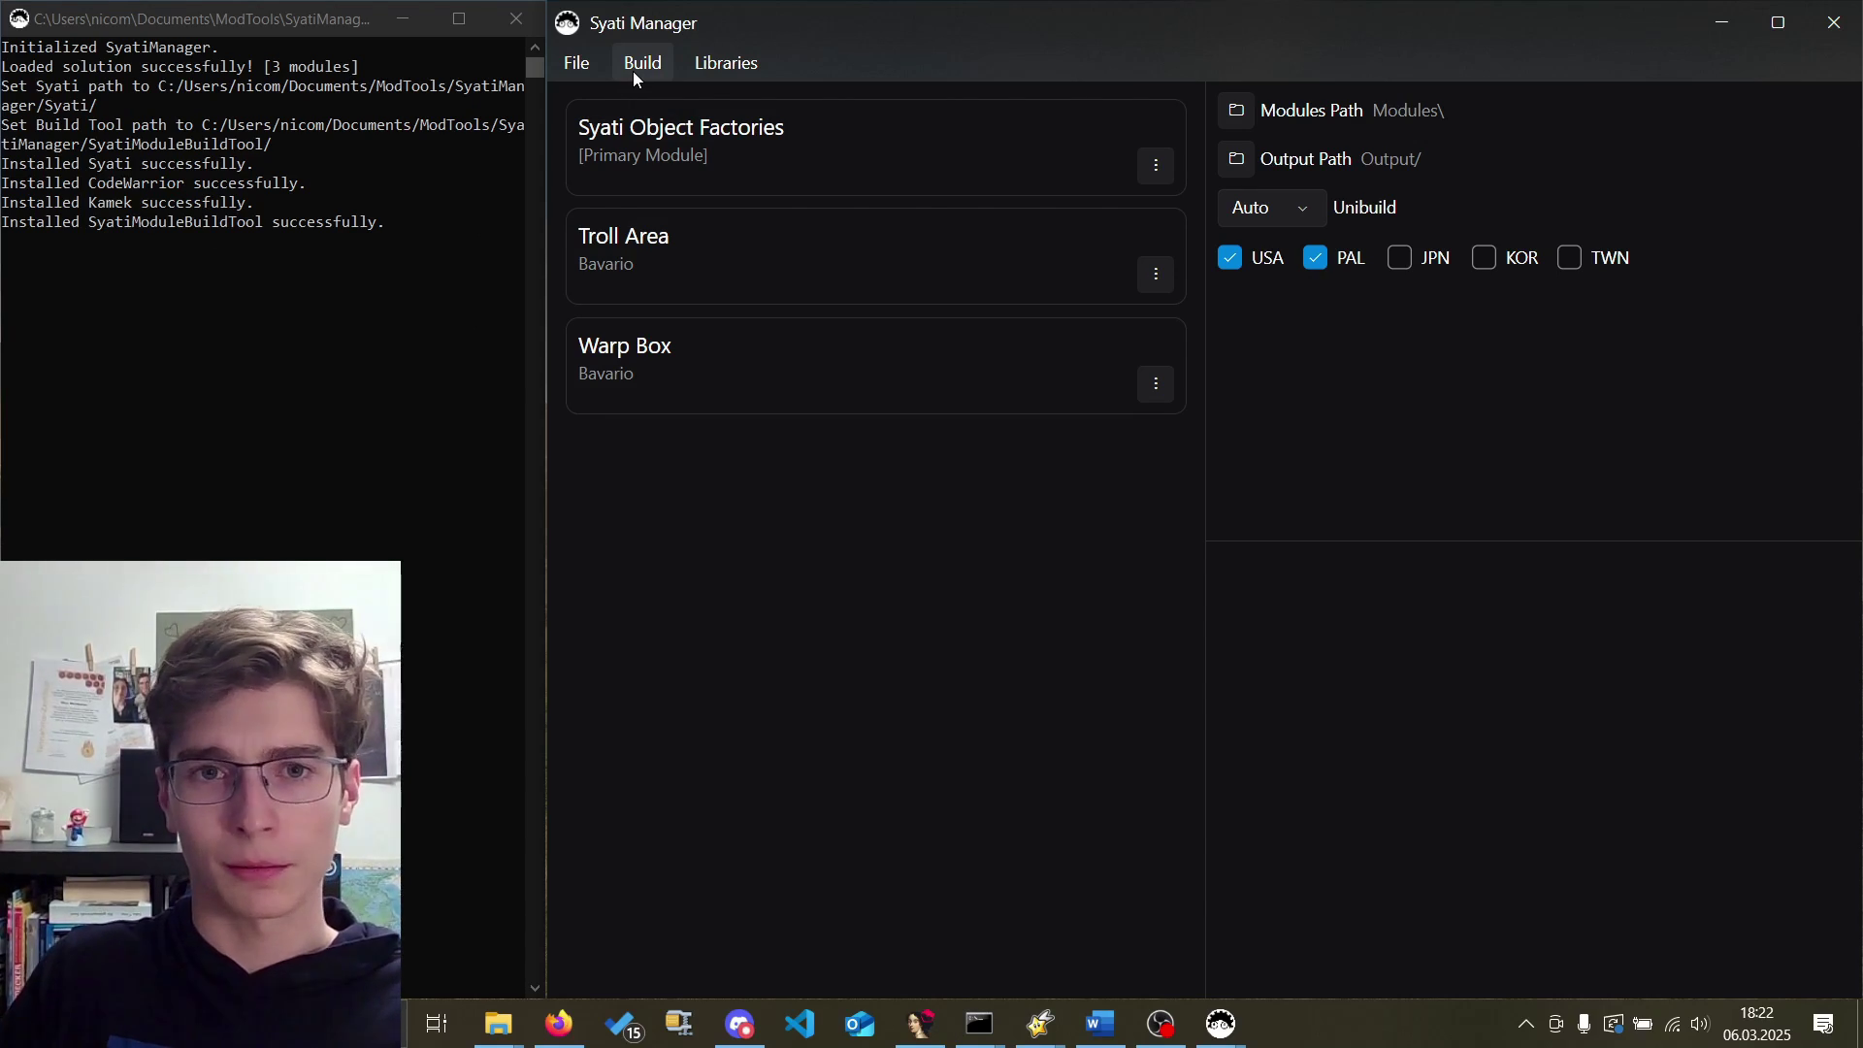
Build the solution's code and bring up the SyatiManager Output folder in File Explorer.
{"action": "left_click", "coordinate": [633, 72]}
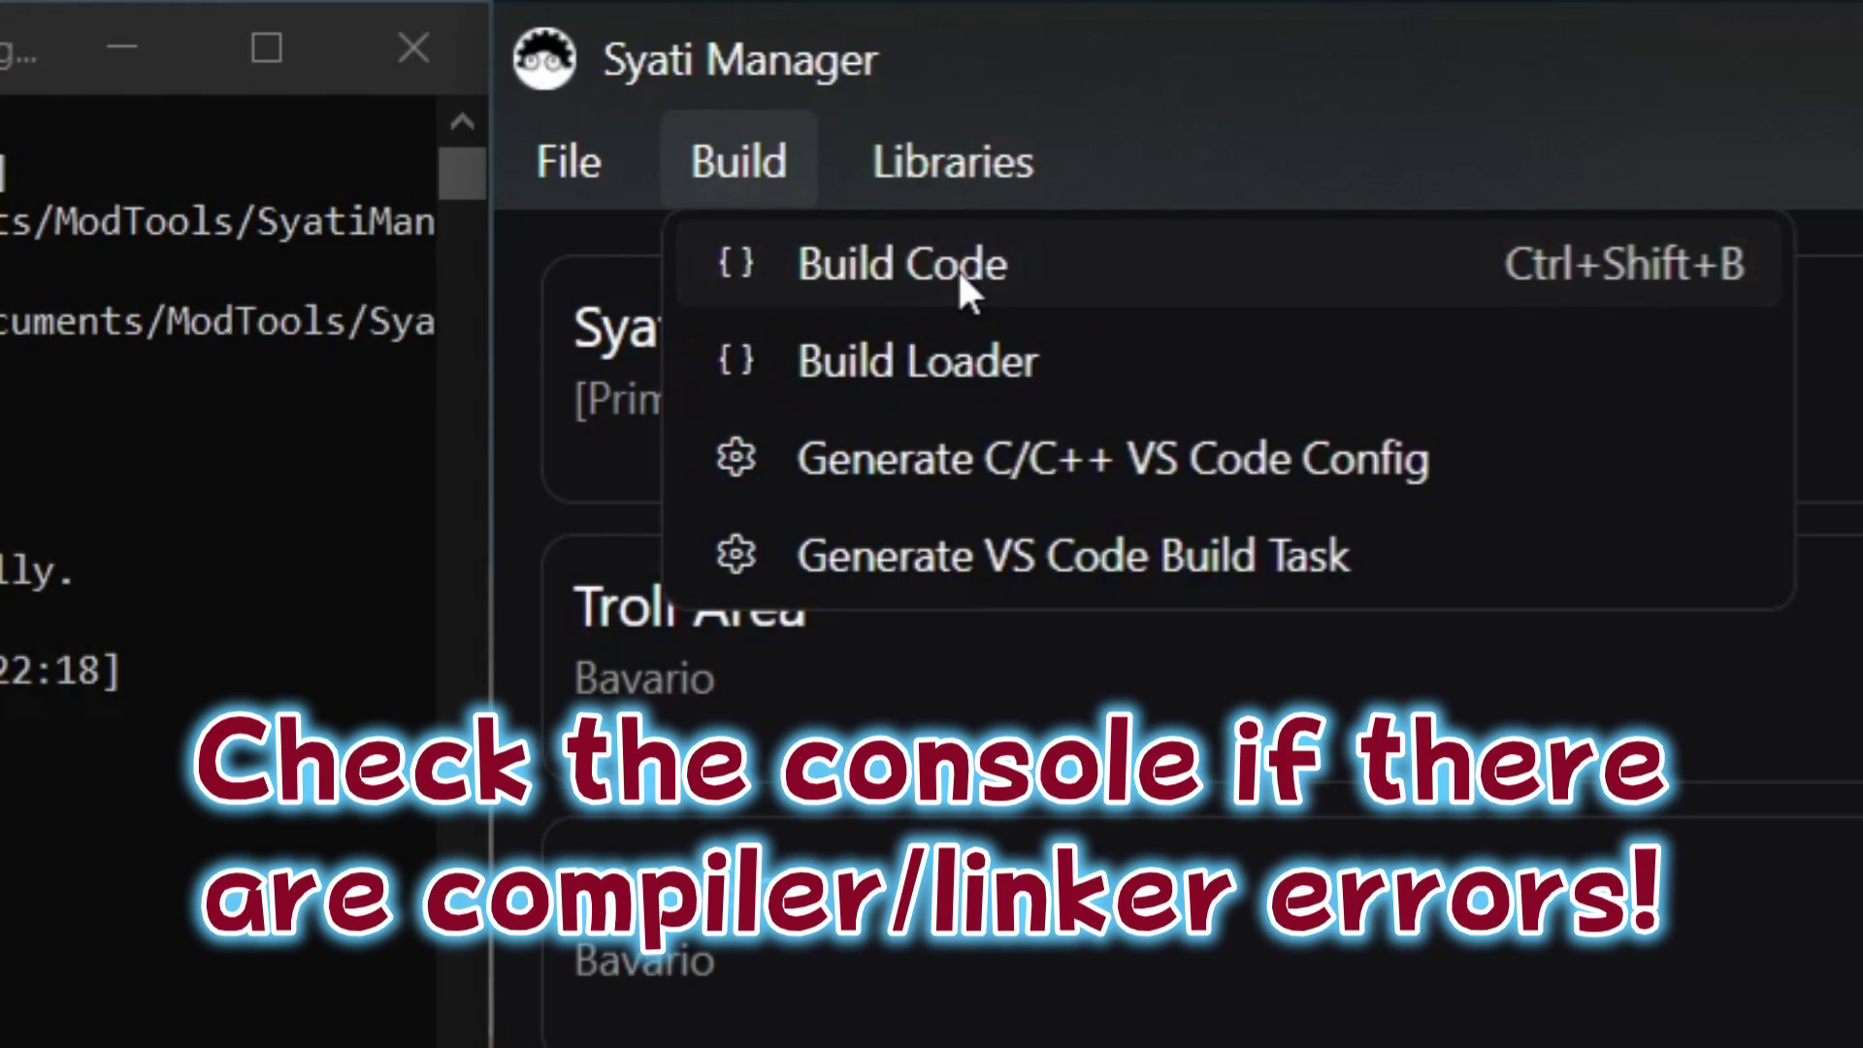
{"action": "left_click", "coordinate": [956, 267]}
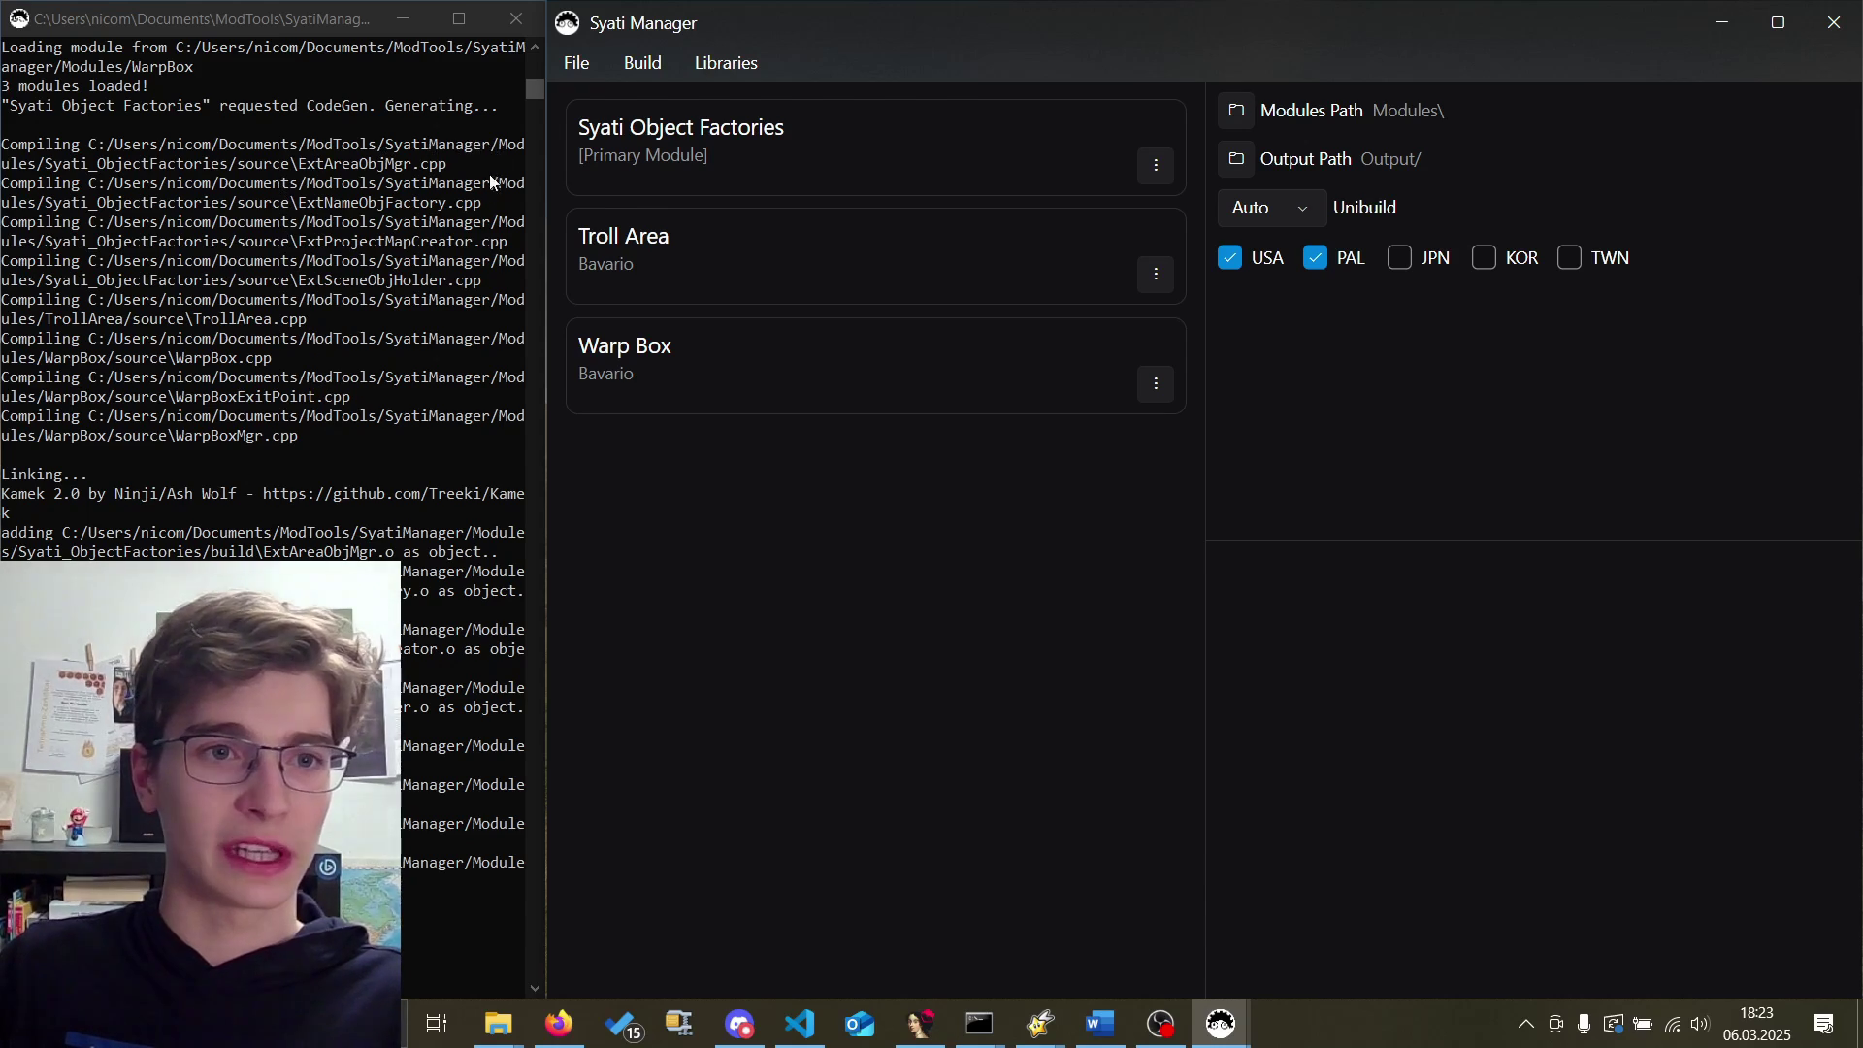
{"action": "mouse_move", "coordinate": [514, 1026]}
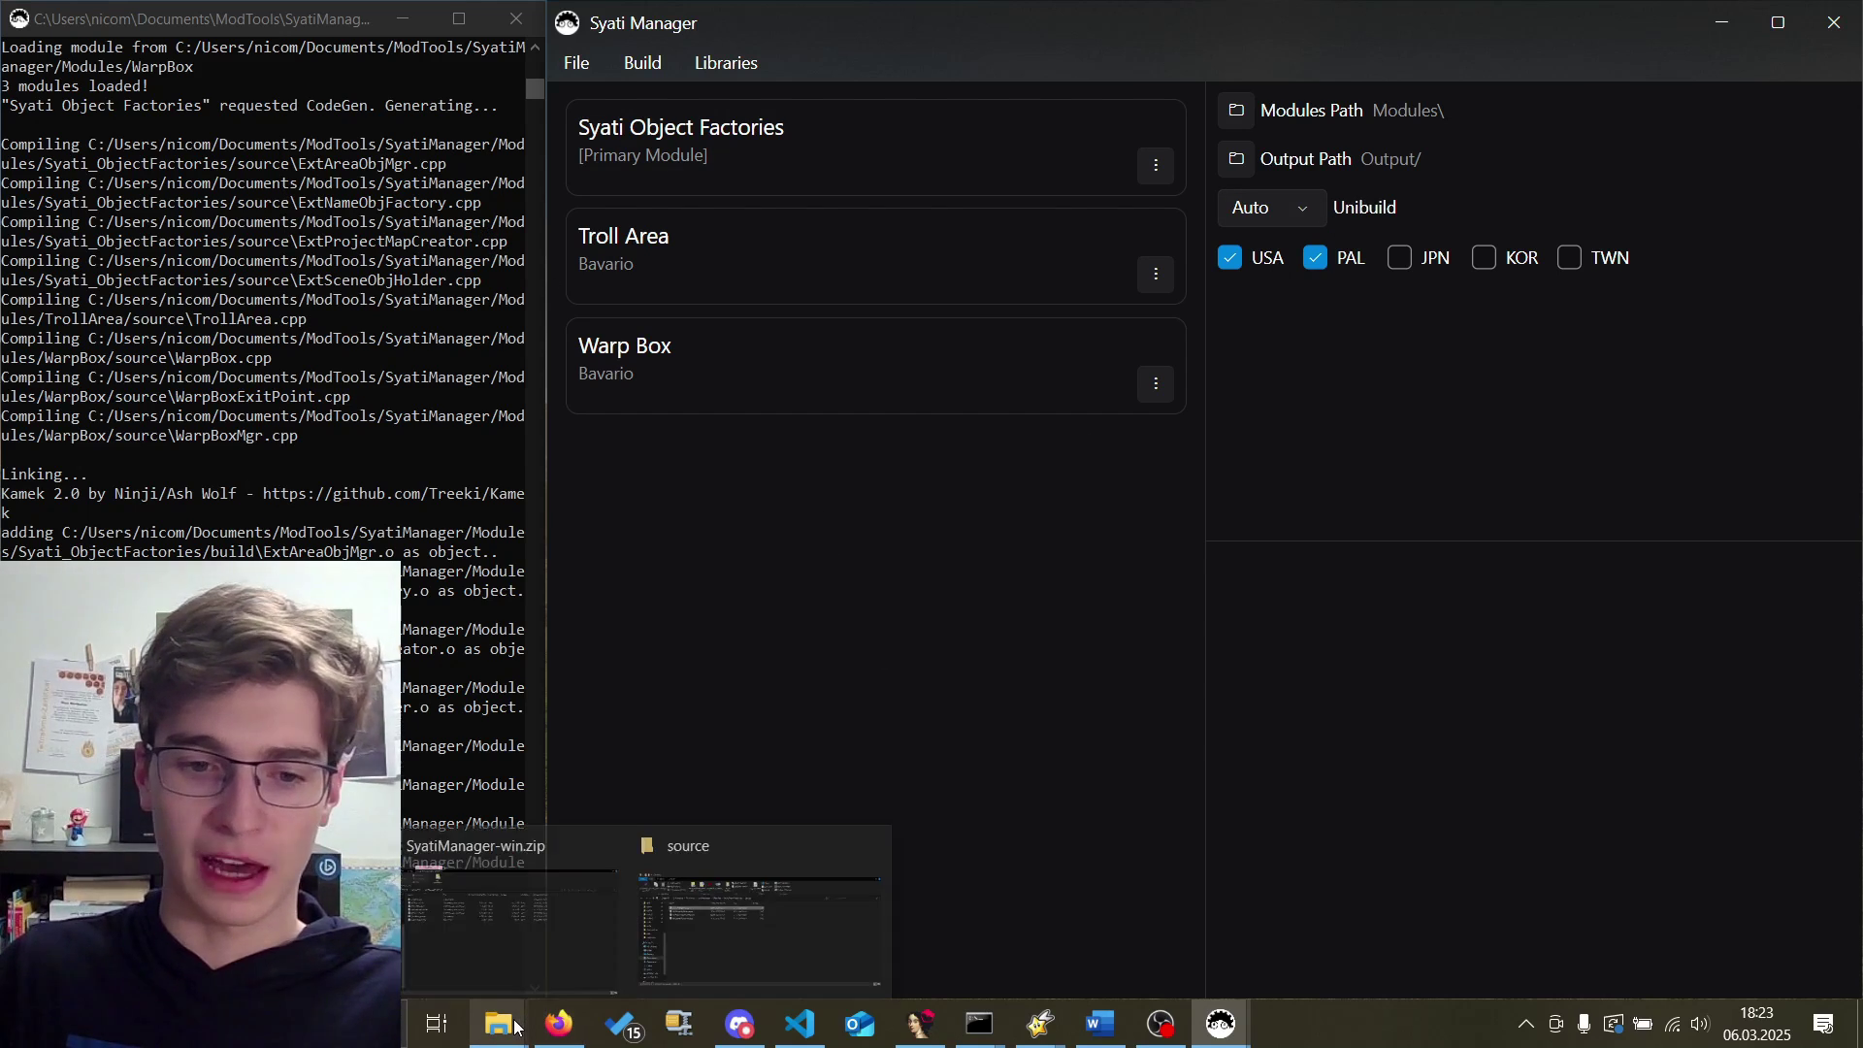
{"action": "left_click", "coordinate": [640, 960]}
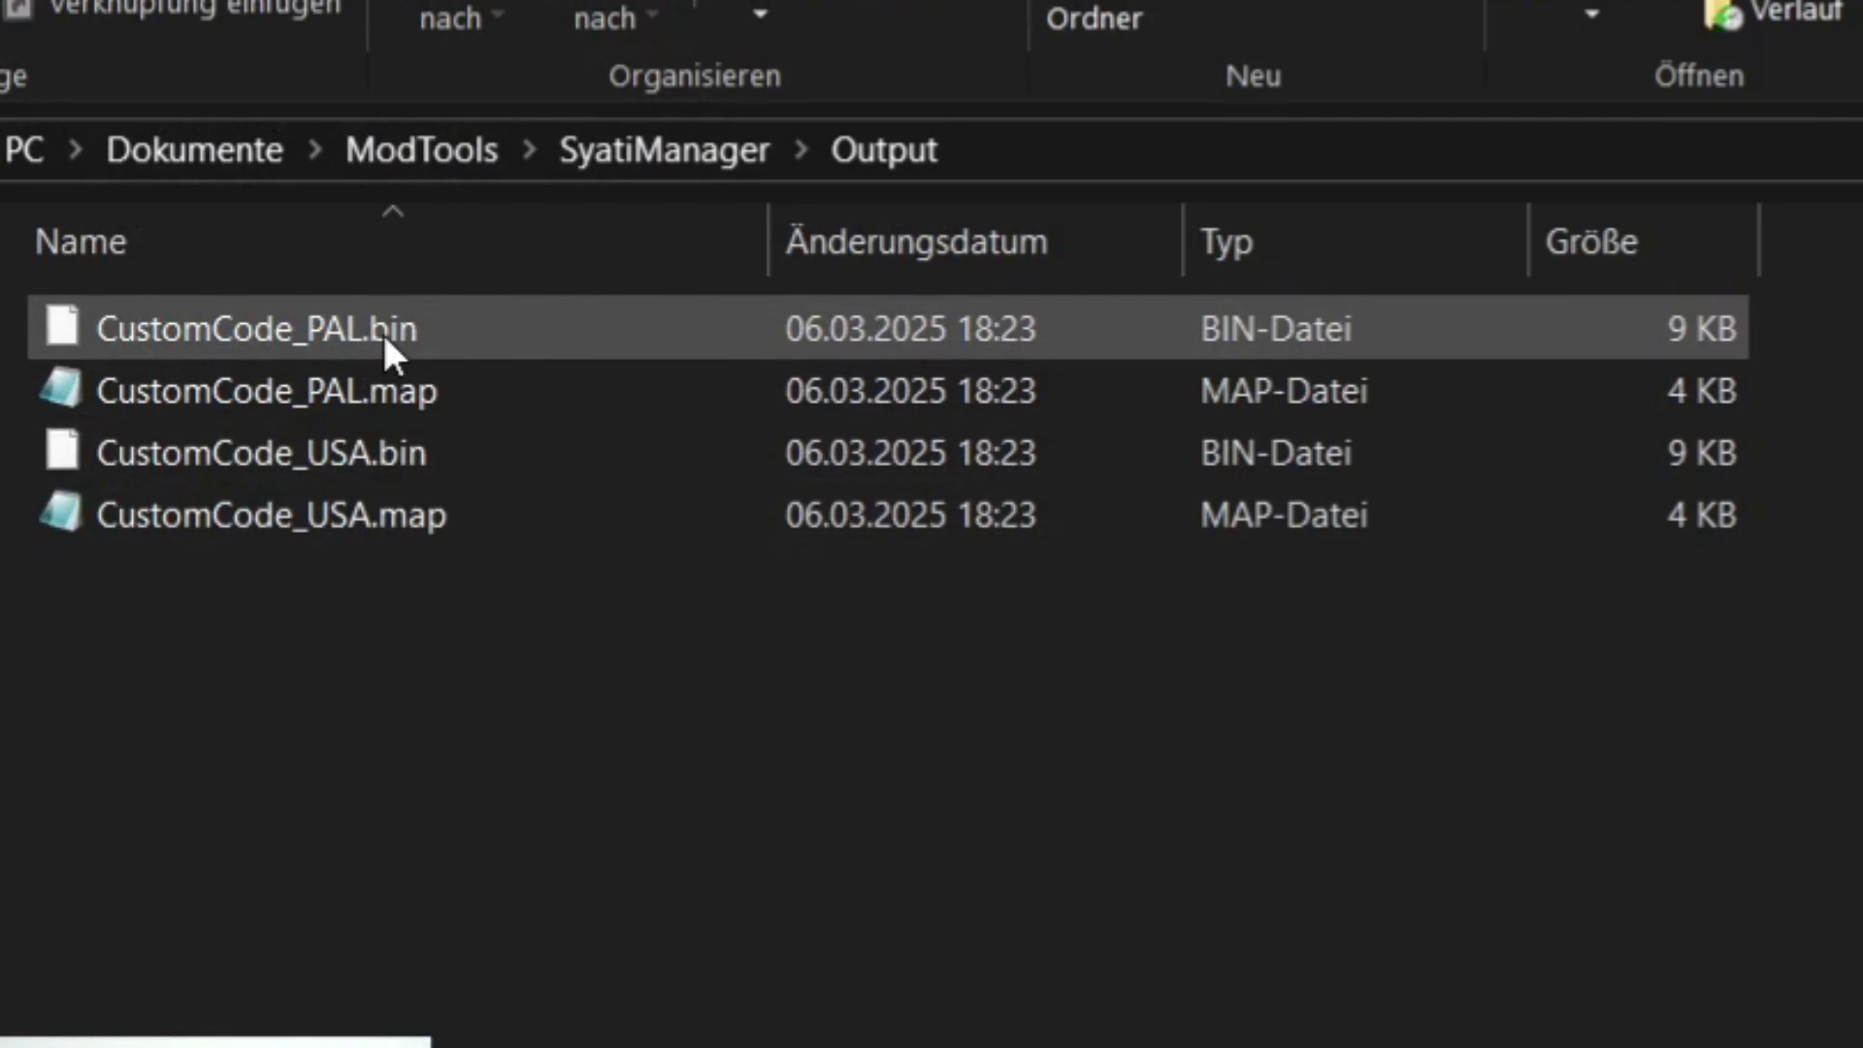
Examine the CustomCode .bin and .map files for PAL and USA, and read through the contents of CustomCode_PAL.map.
{"action": "left_click", "coordinate": [382, 332]}
{"action": "left_click", "coordinate": [495, 454], "text": "ctrl"}
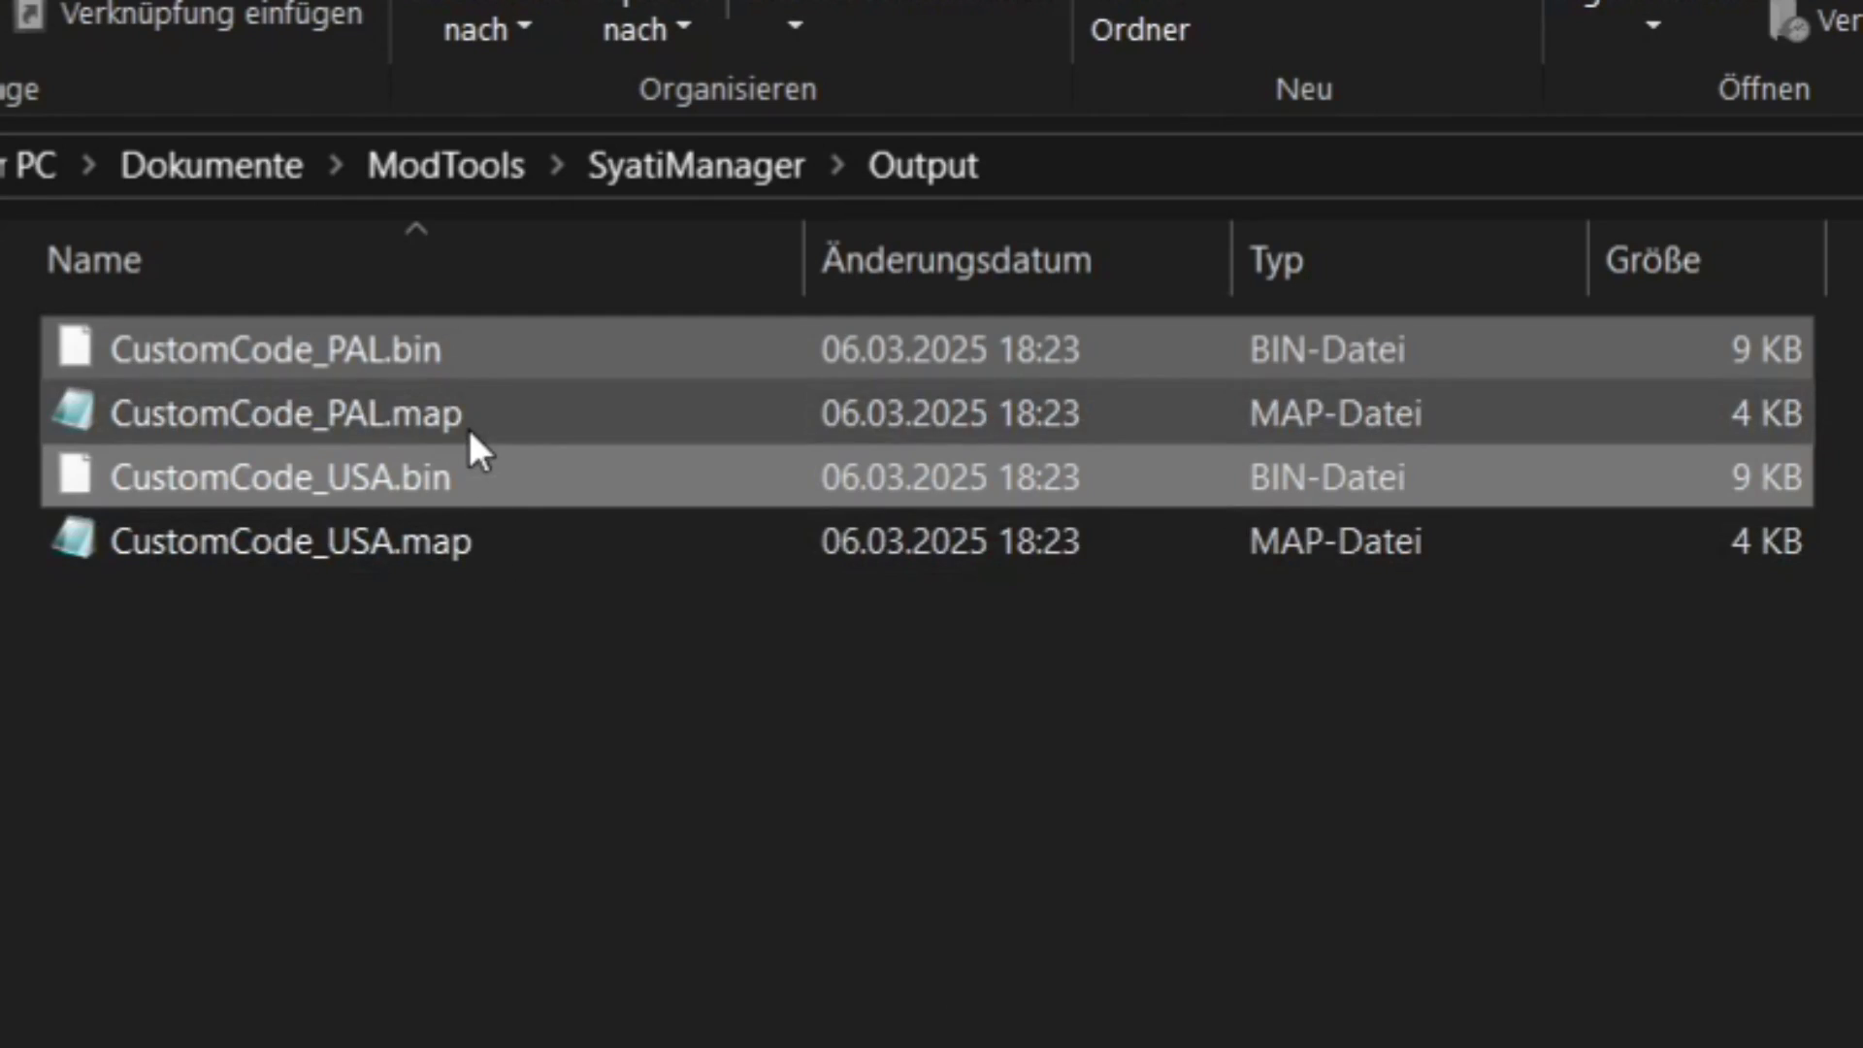
{"action": "left_click", "coordinate": [408, 293]}
{"action": "left_click", "coordinate": [491, 539], "text": "ctrl"}
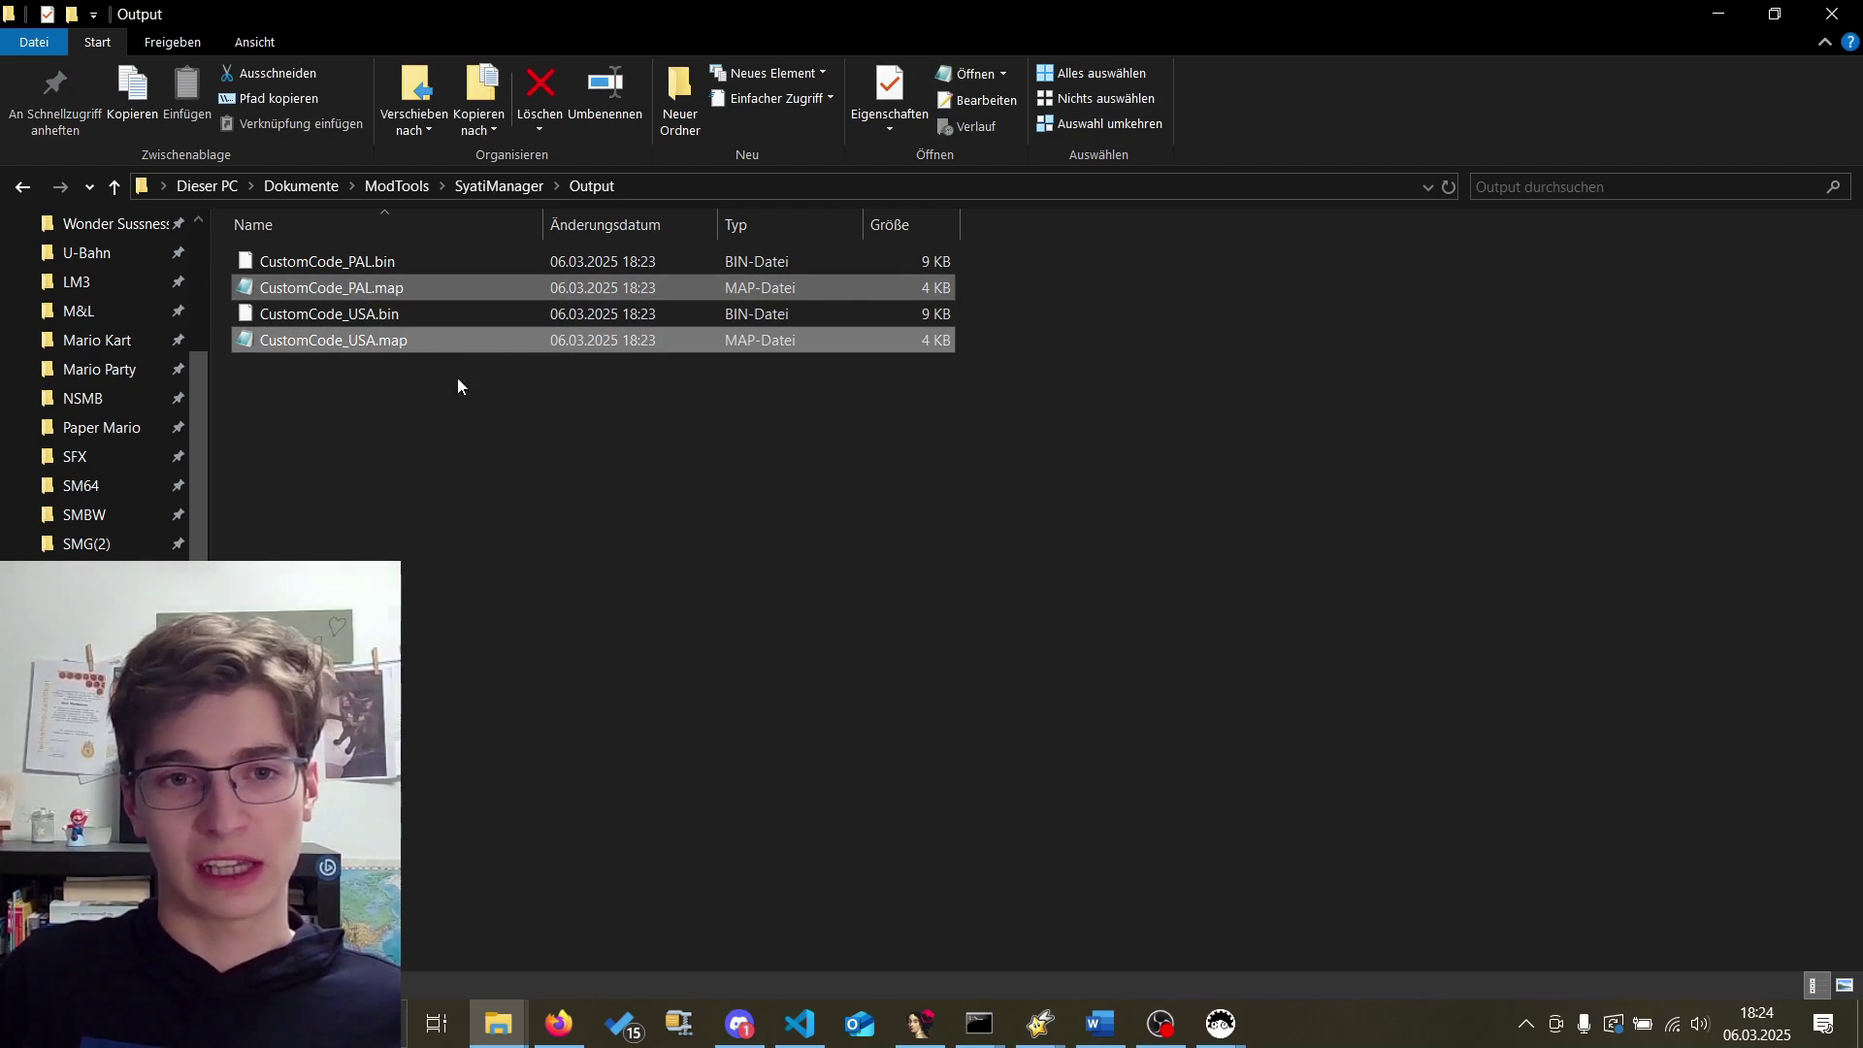
{"action": "left_click", "coordinate": [464, 381]}
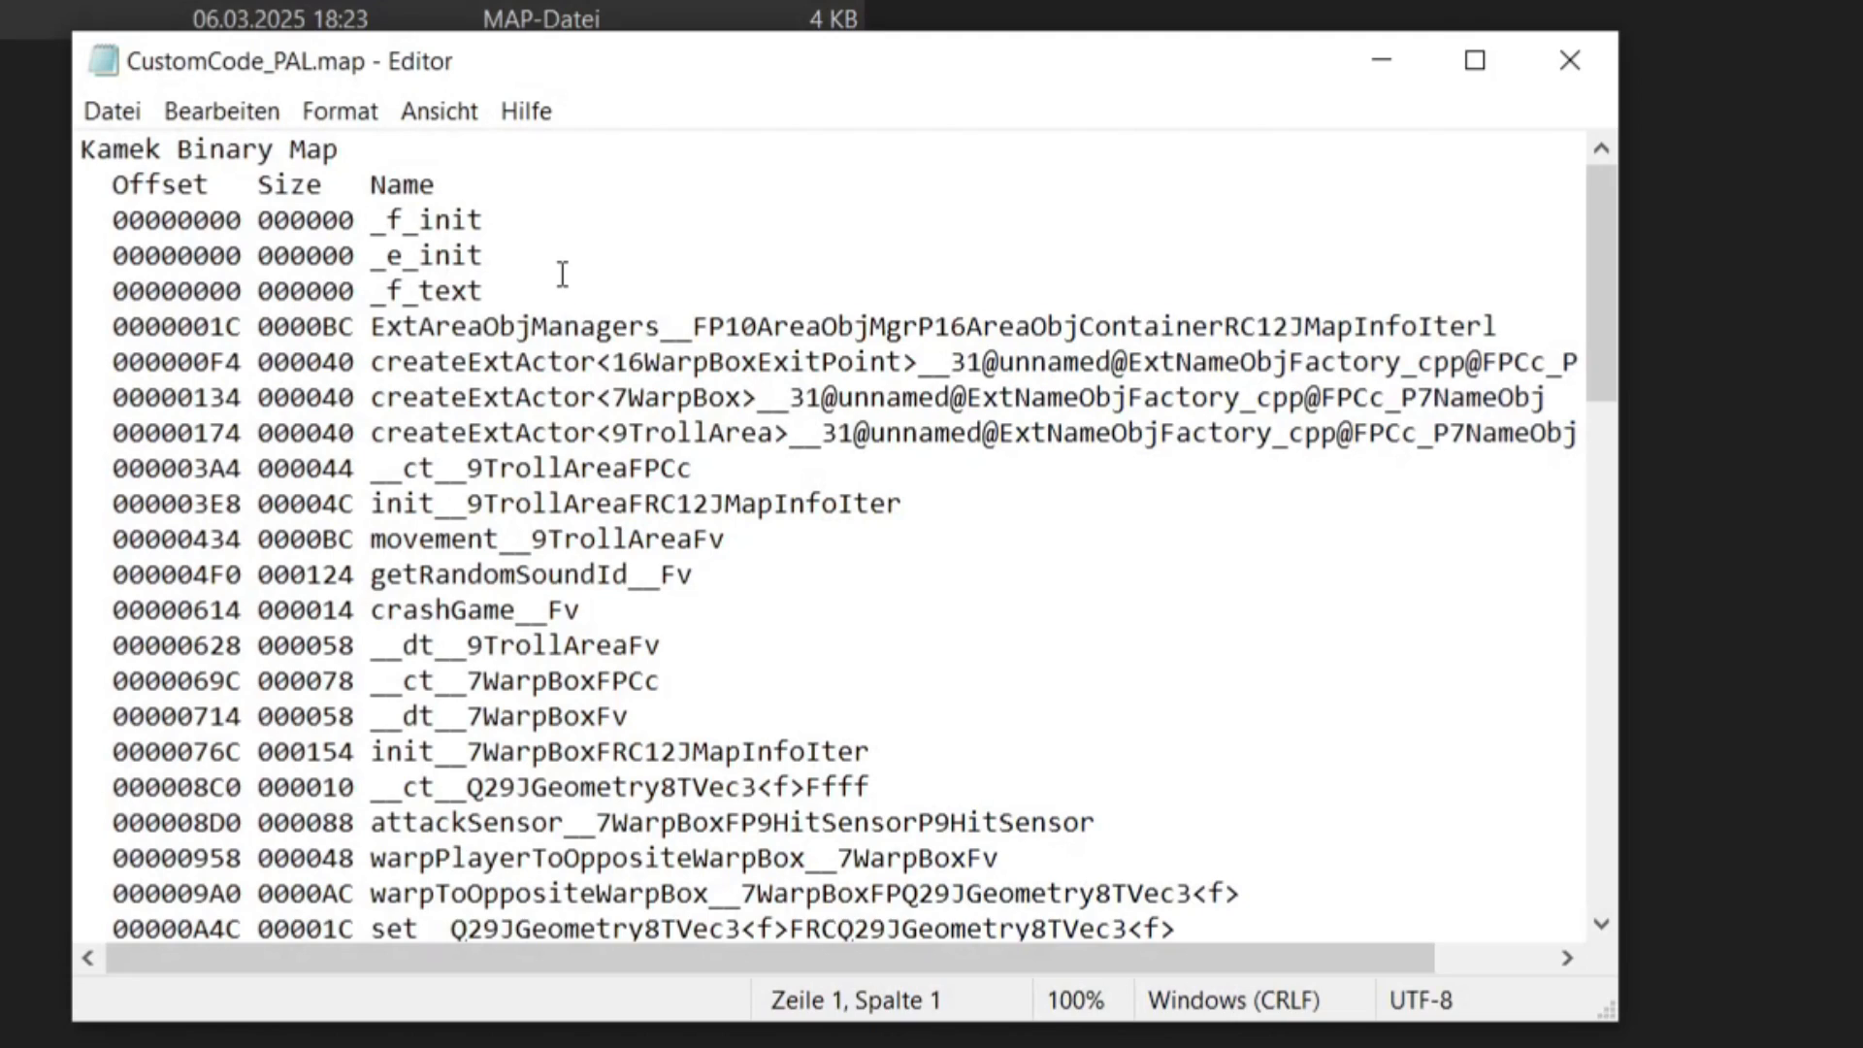
{"action": "scroll", "coordinate": [561, 274], "scroll_direction": "down", "scroll_amount": 3}
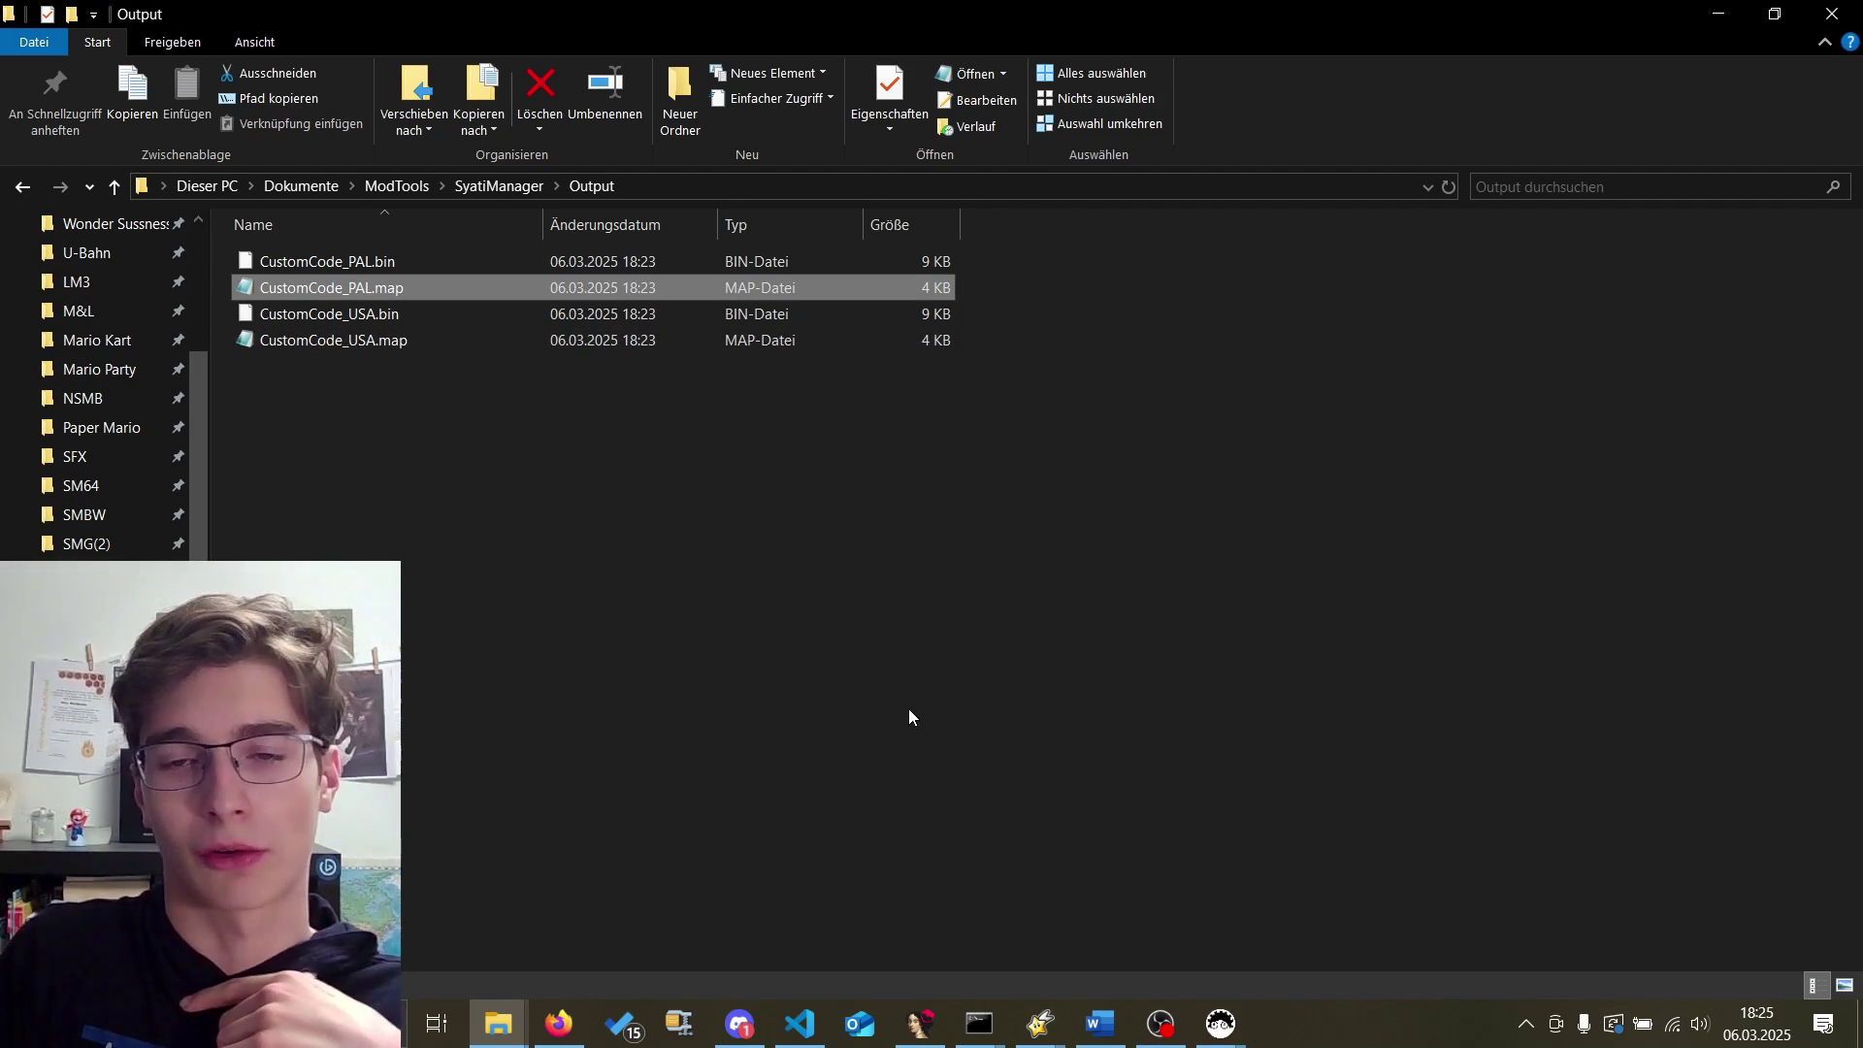
{"action": "left_click", "coordinate": [908, 708]}
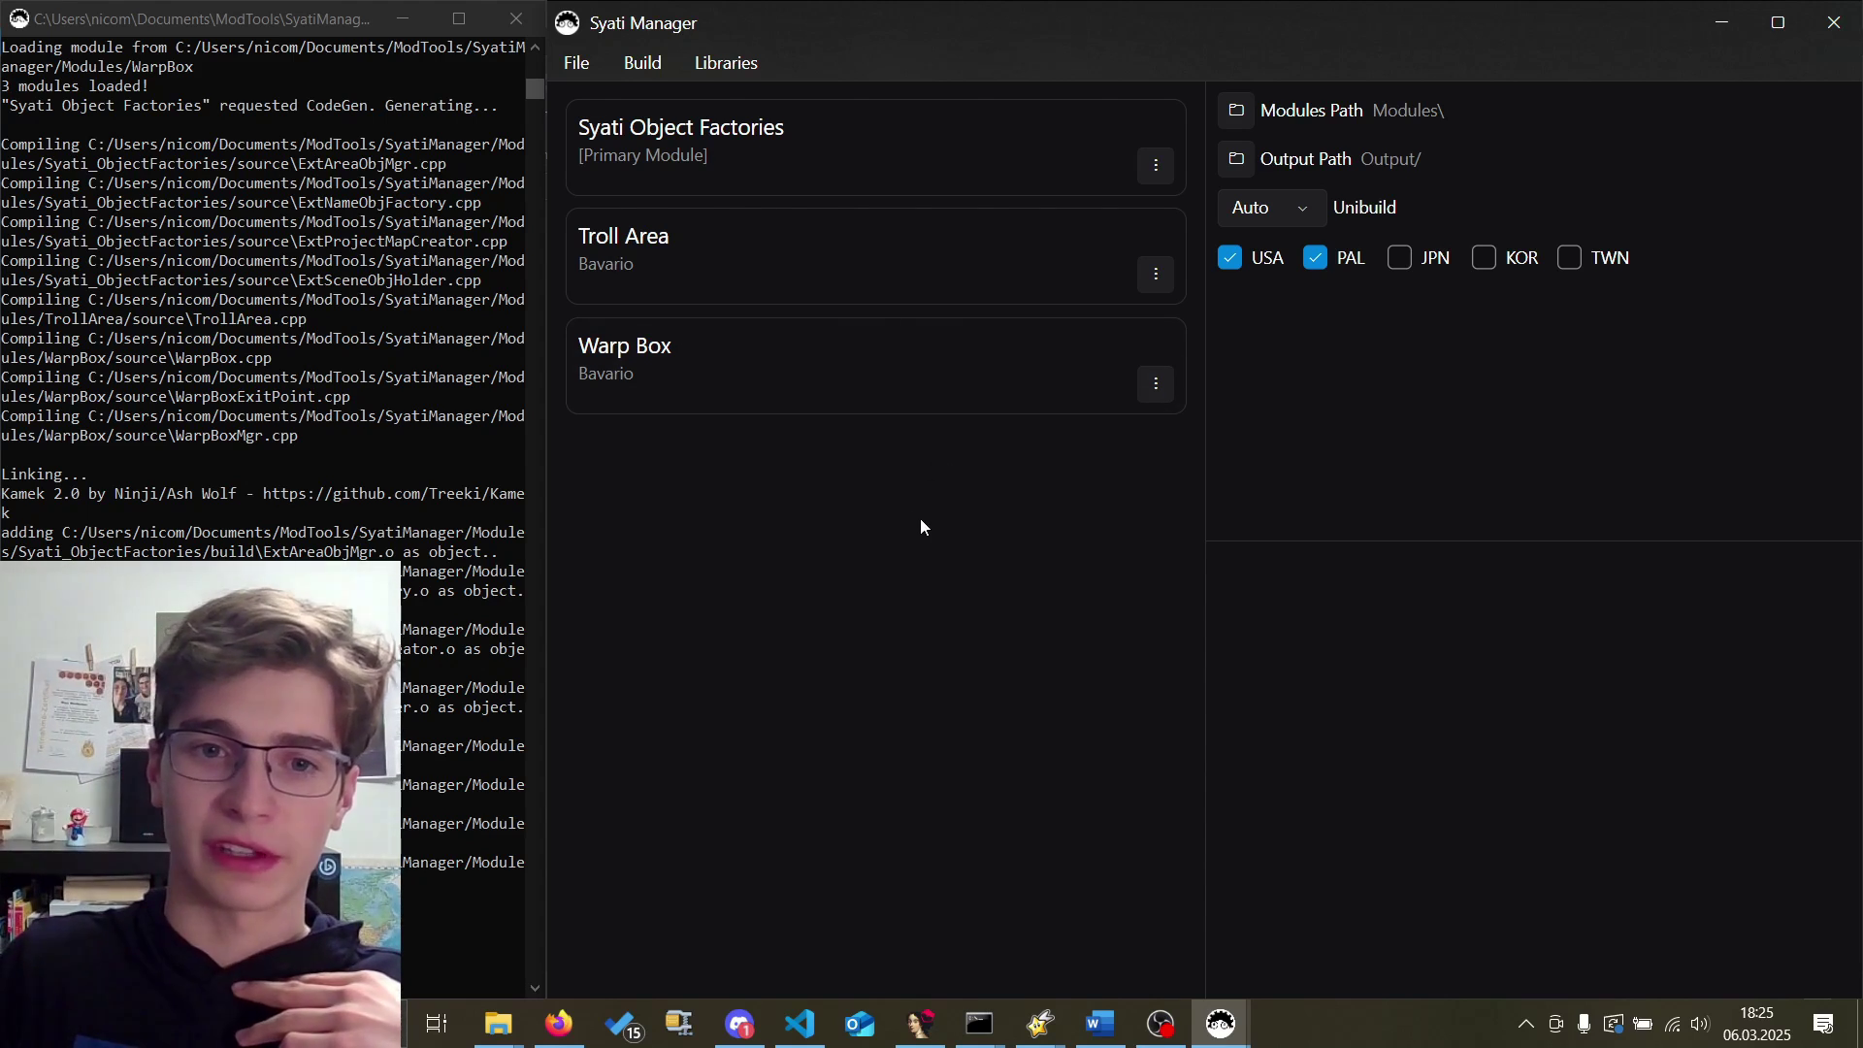
Build the loader and check the loader .bin and riivo .xml files in the Output folder.
{"action": "left_click", "coordinate": [642, 62]}
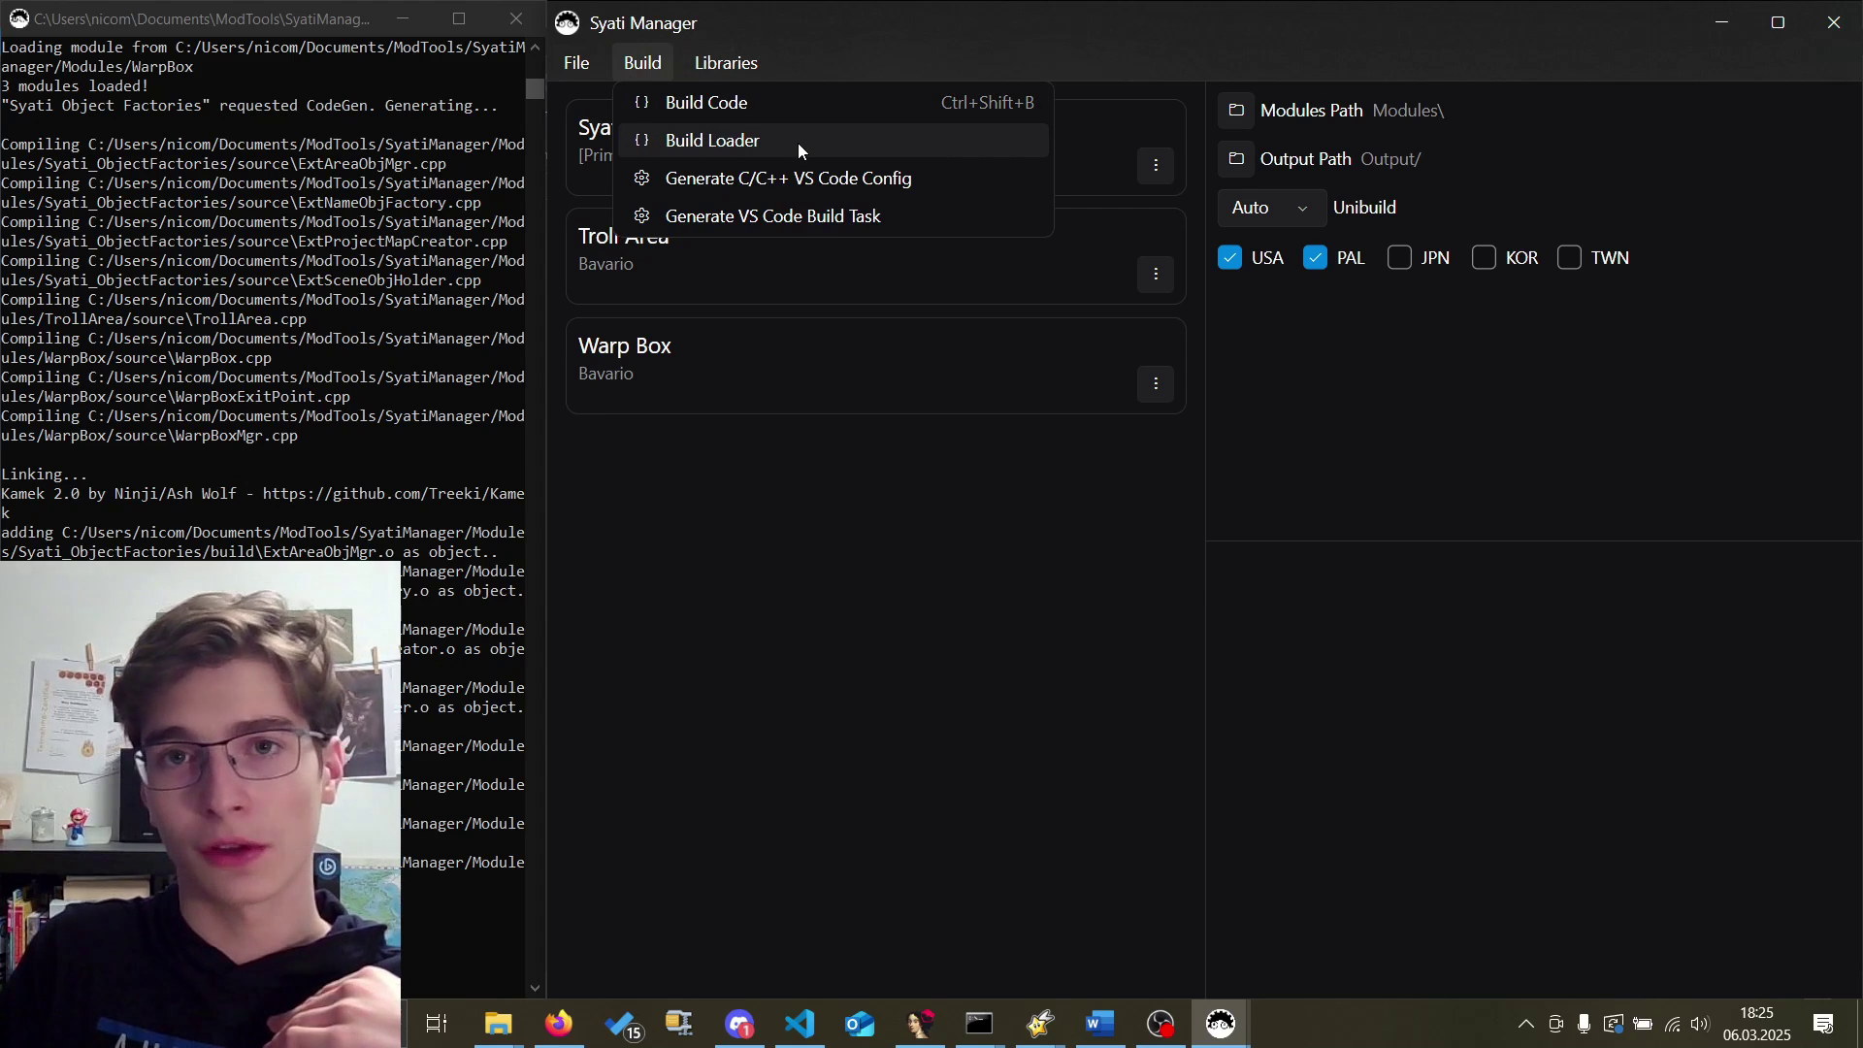
{"action": "left_click", "coordinate": [1037, 412]}
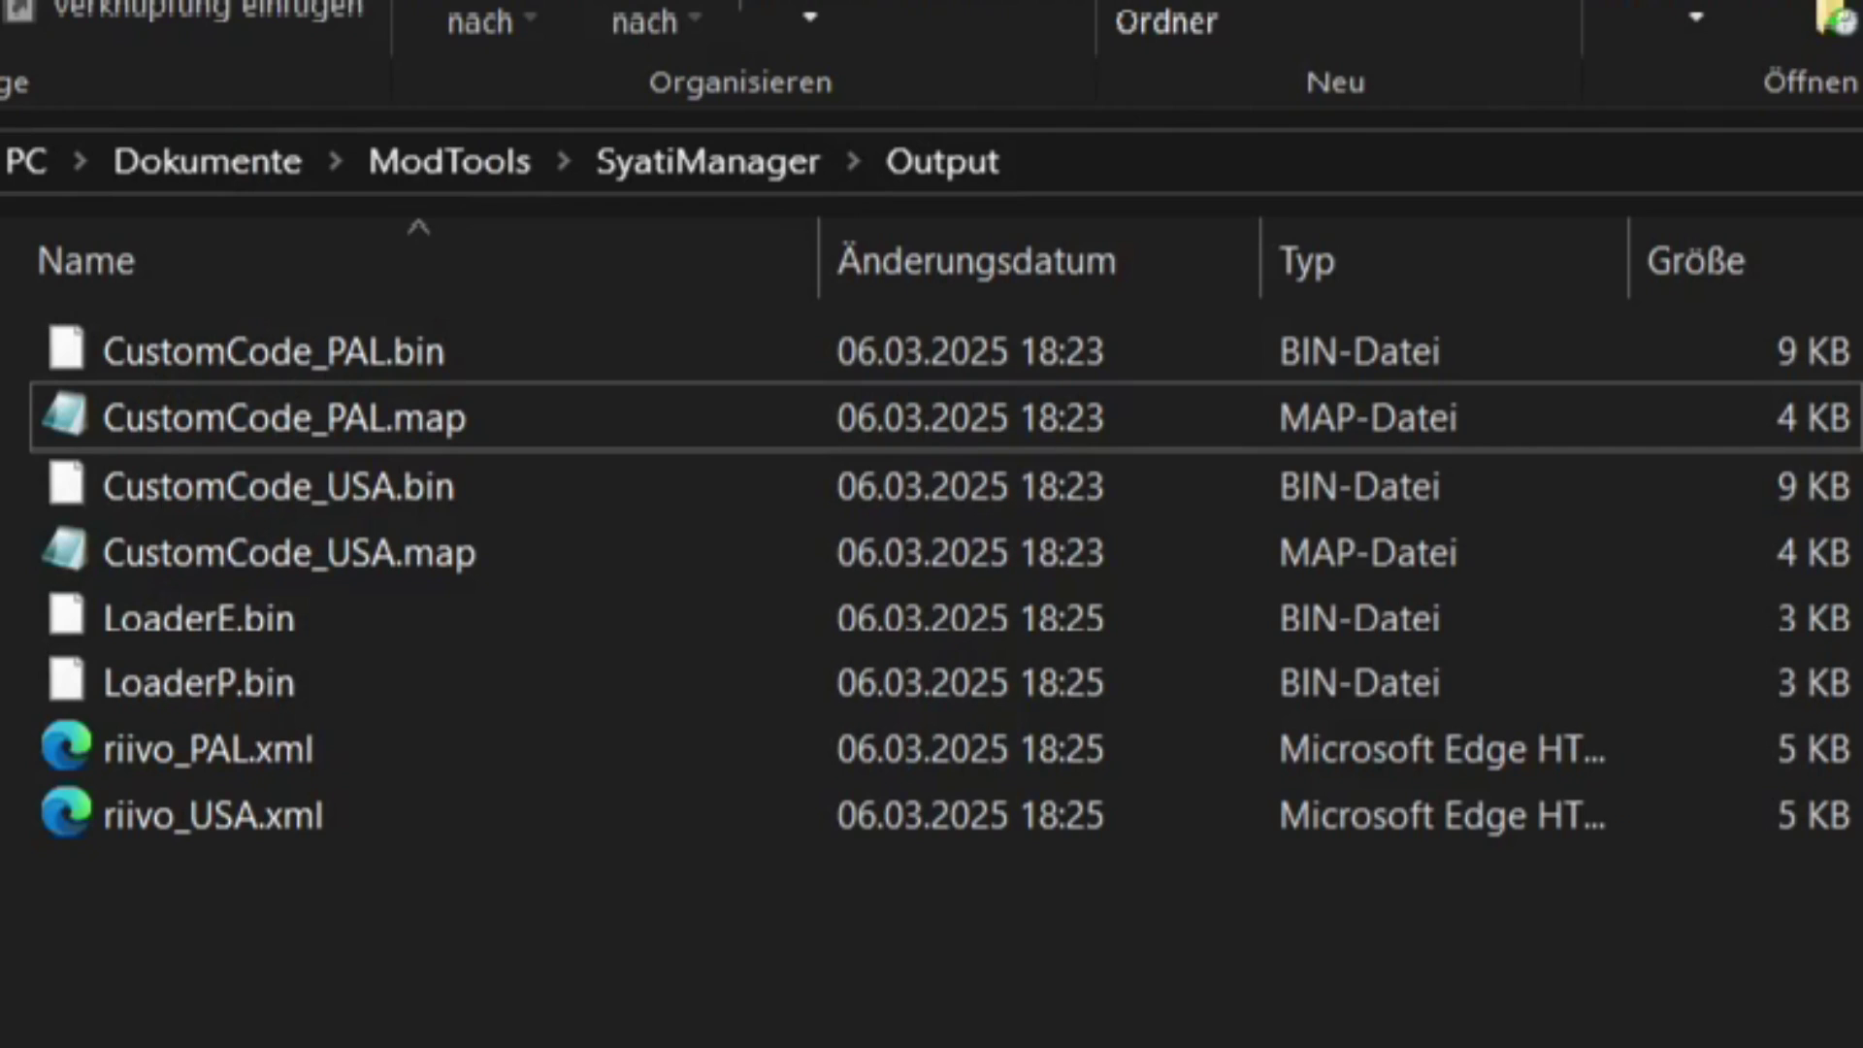
{"action": "left_click_drag", "start_coordinate": [326, 606], "coordinate": [307, 815]}
{"action": "left_click", "coordinate": [315, 808]}
{"action": "left_click", "coordinate": [359, 754]}
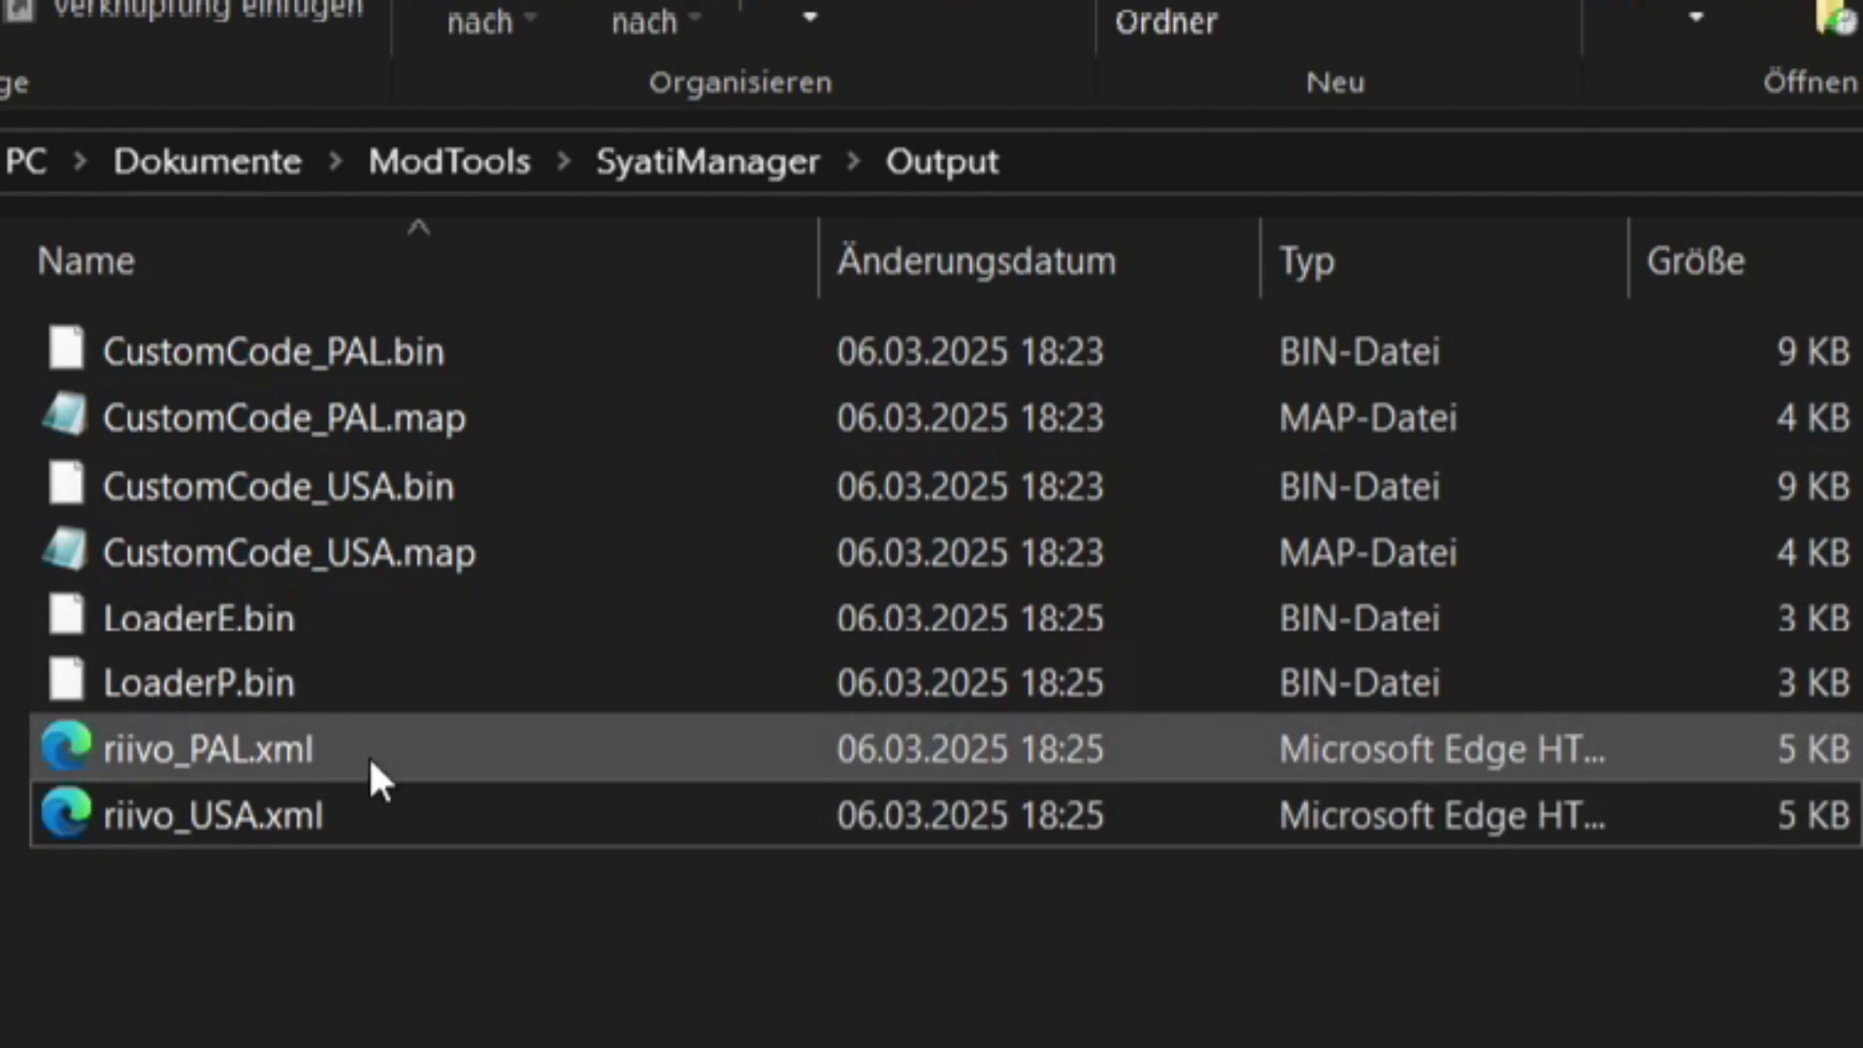
Open riivo_PAL.xml from the Output folder in Visual Studio Code and copy all of its memory patch lines.
{"action": "left_click_drag", "start_coordinate": [341, 753], "coordinate": [601, 282]}
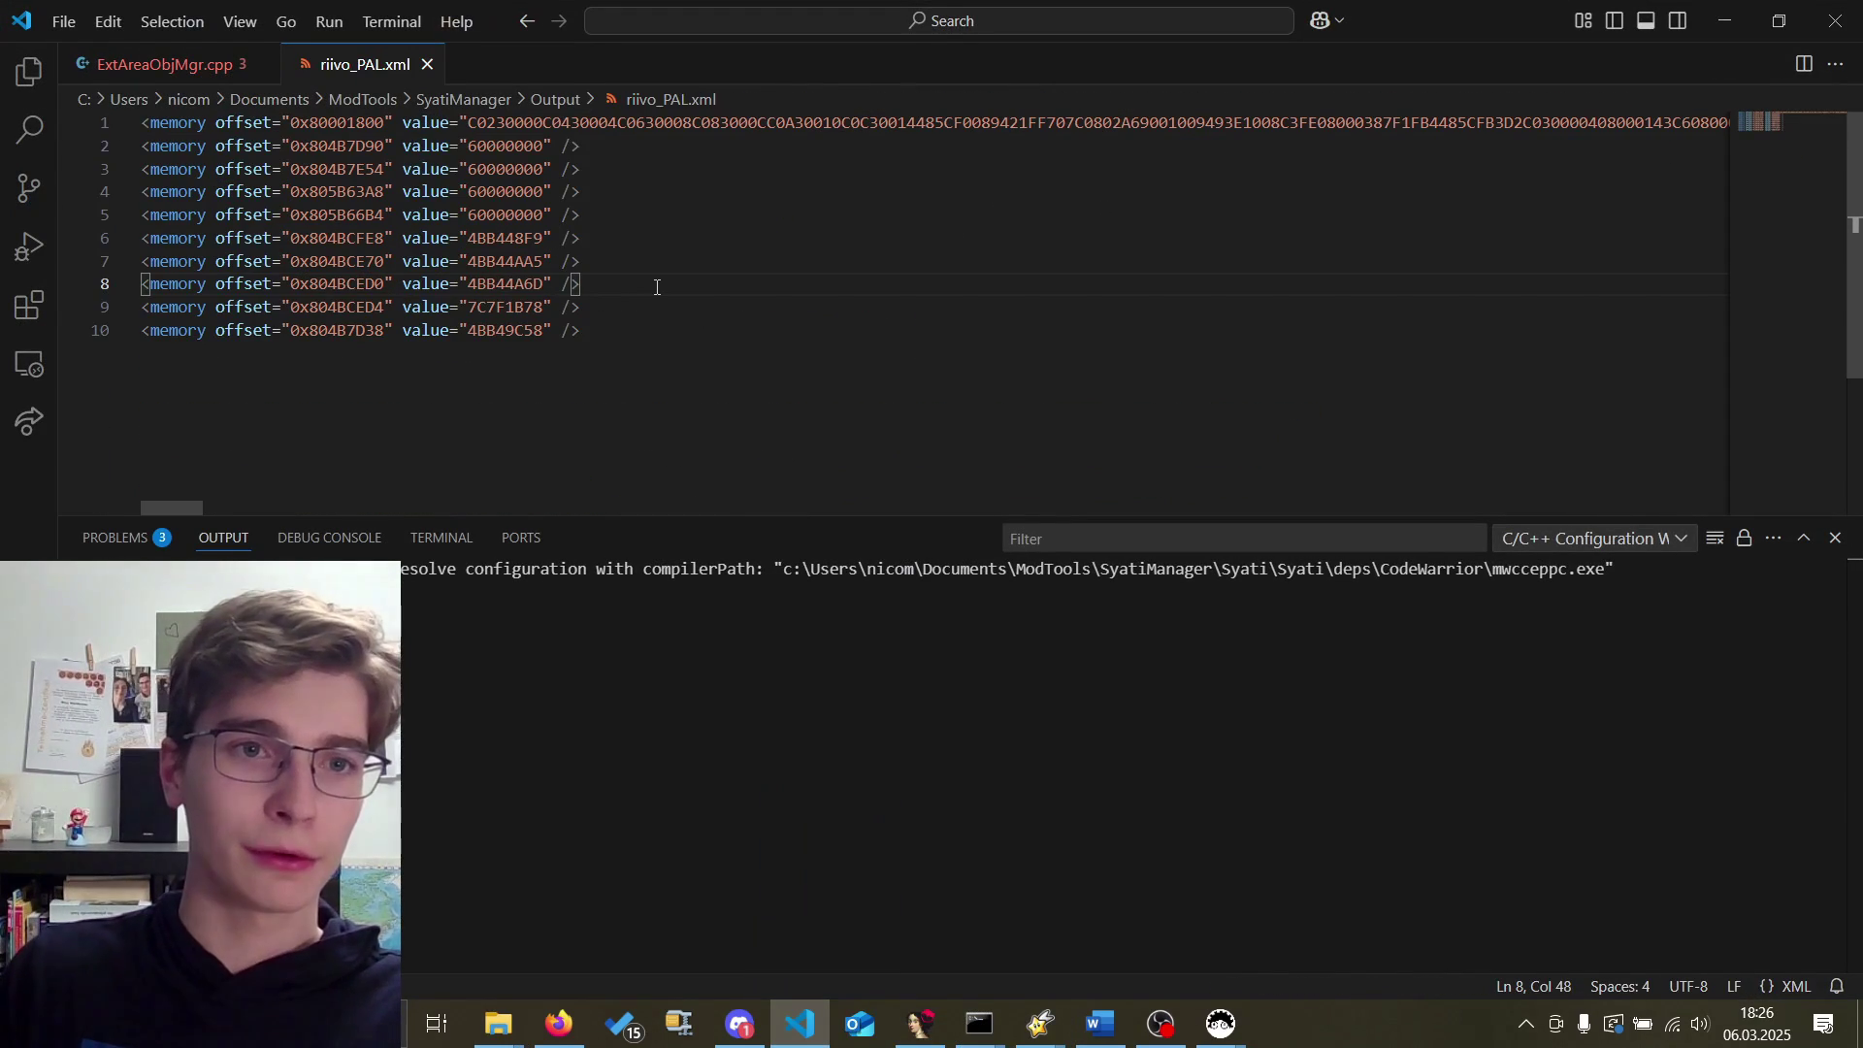
{"action": "key", "text": "ctrl+a"}
{"action": "key", "text": "ctrl+c"}
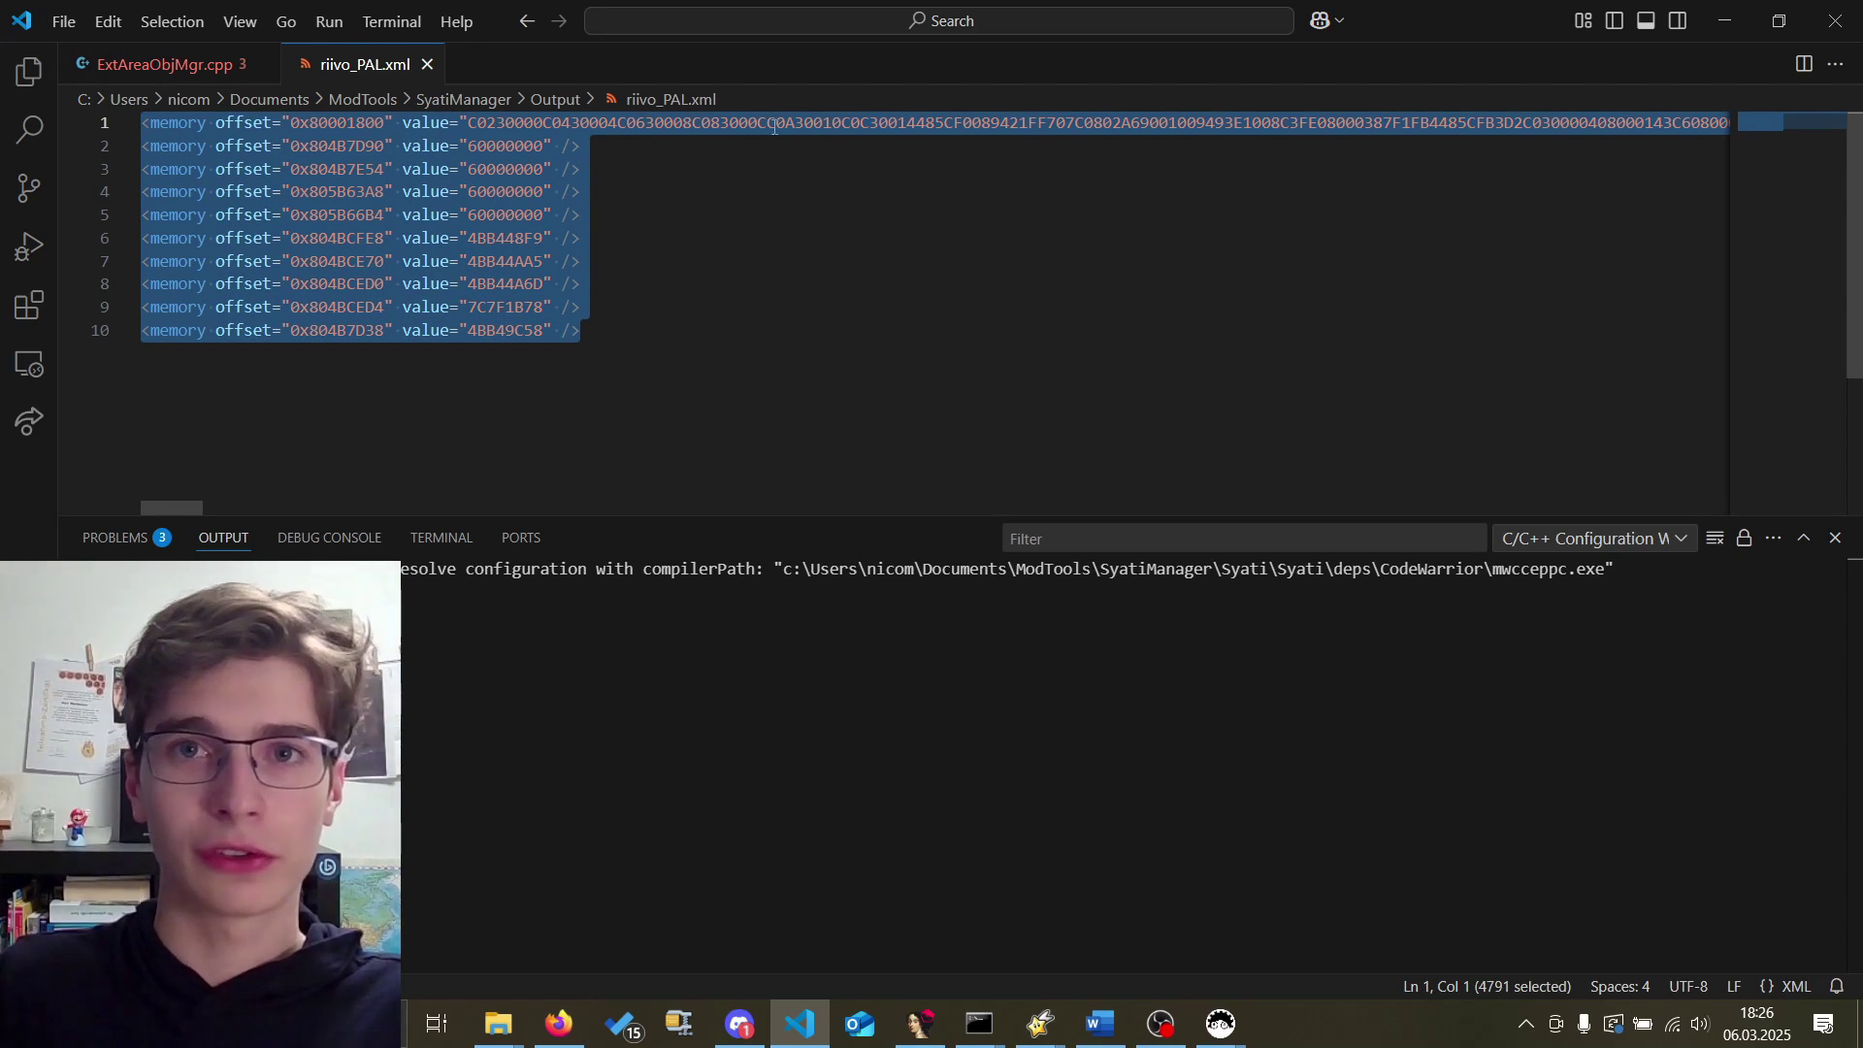
{"action": "left_click", "coordinate": [621, 330]}
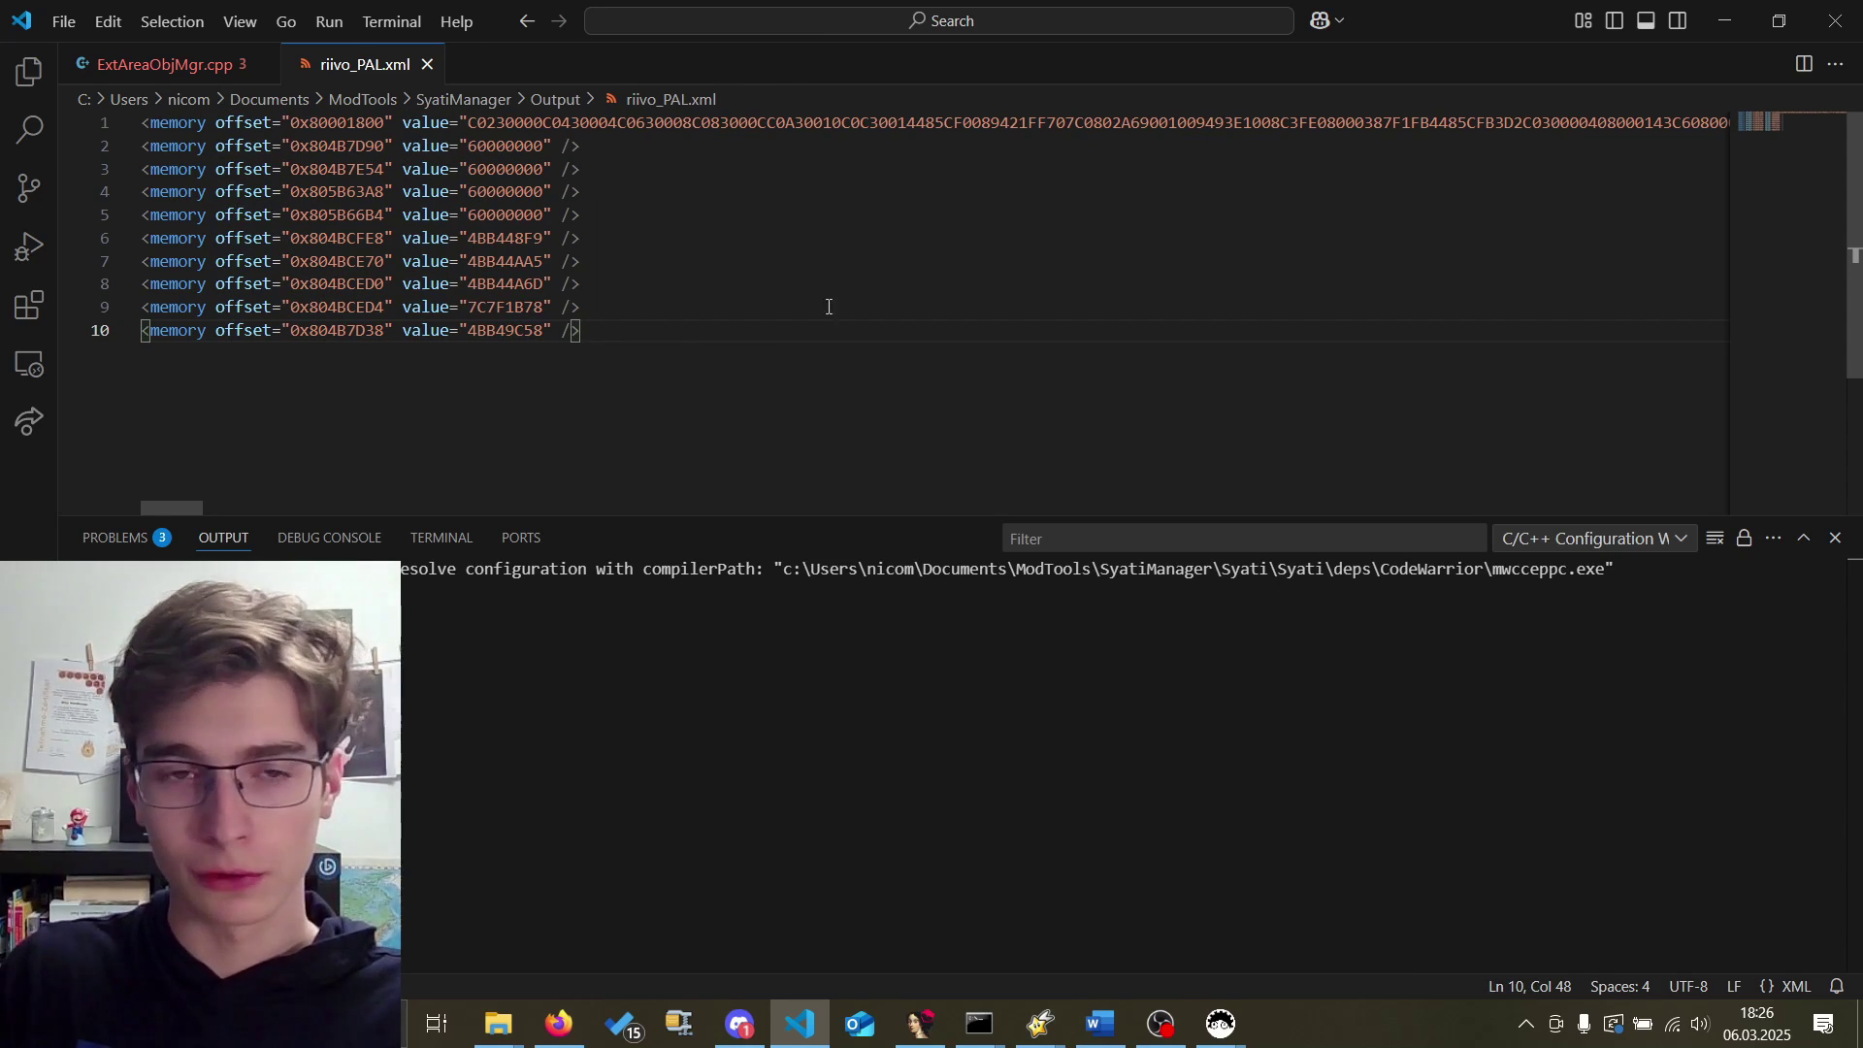
{"action": "left_click_drag", "start_coordinate": [724, 342], "coordinate": [142, 118]}
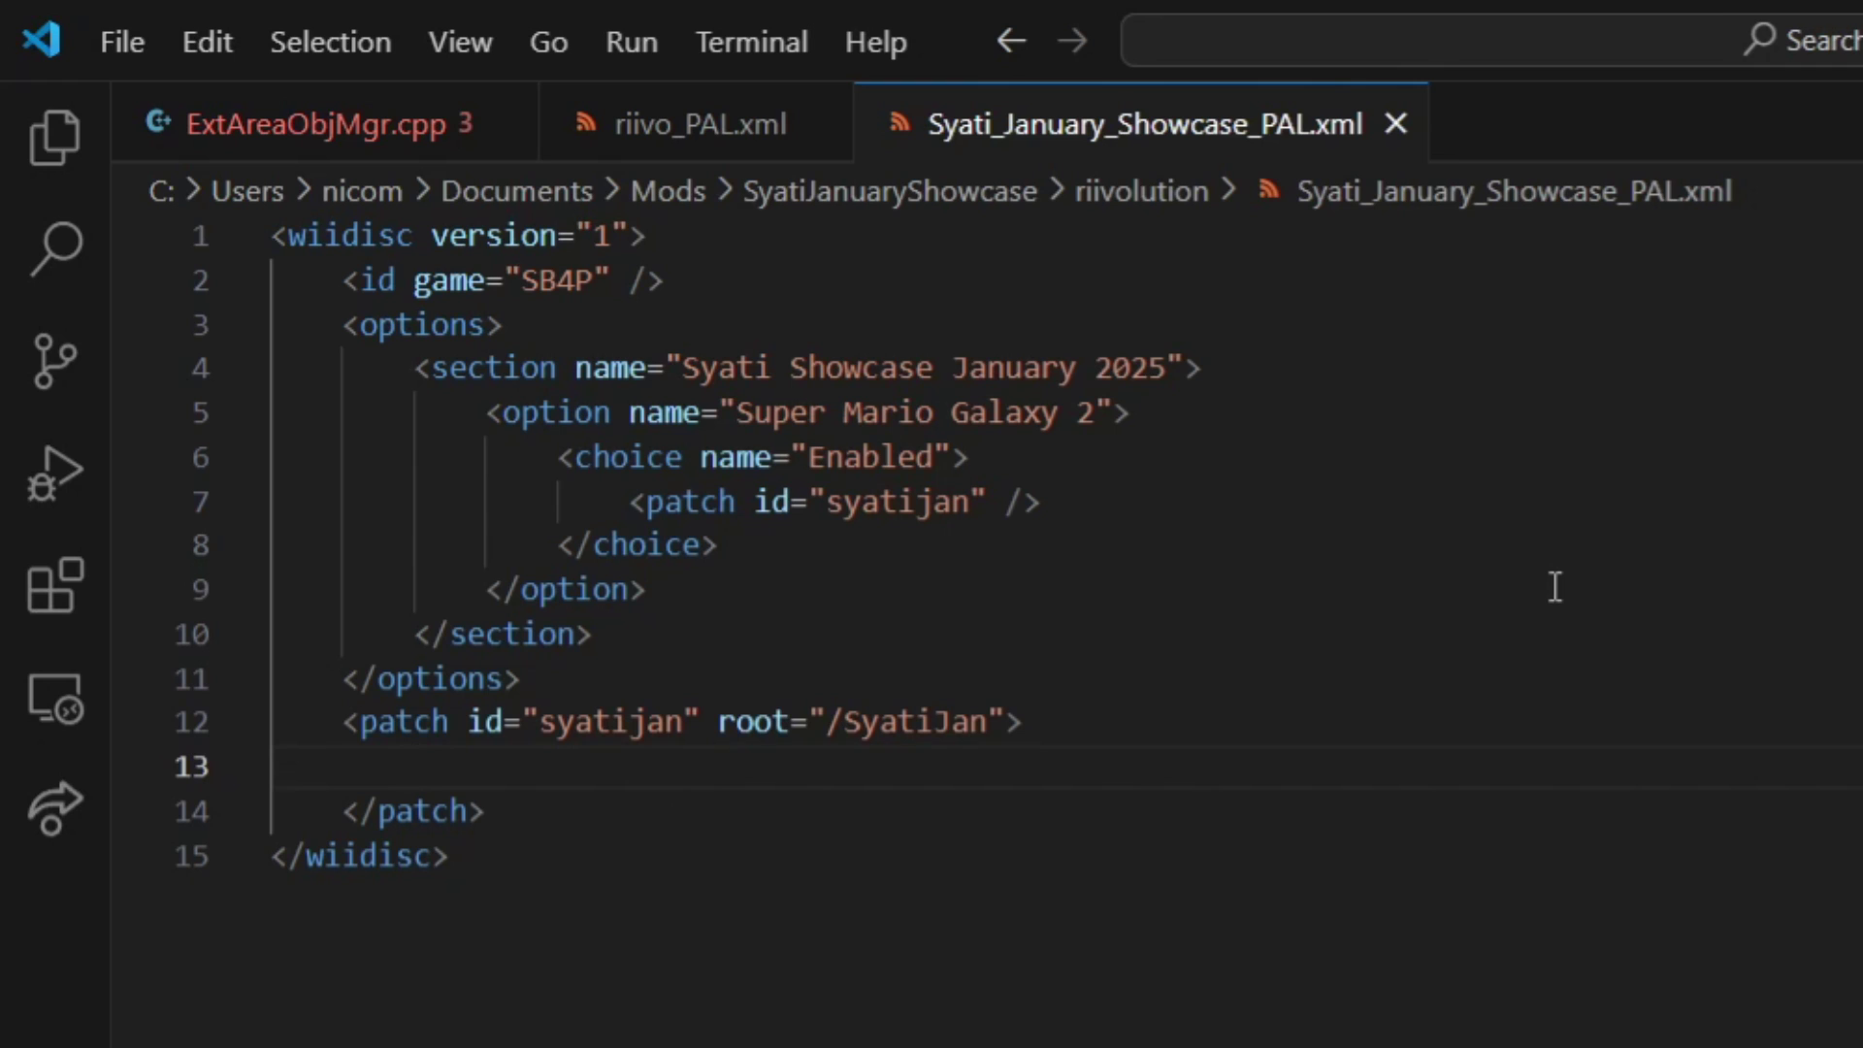
In the syatijan patch of Syati_January_Showcase_PAL.xml, add <folder external="CustomCode" disc="/CustomCode" create="true" /> and paste all memory lines from riivo_PAL.xml below it.
{"action": "type", "text": "<folder external=\"CustomCode\" disc=\"/CustomCode\" create=\"true\" />"}
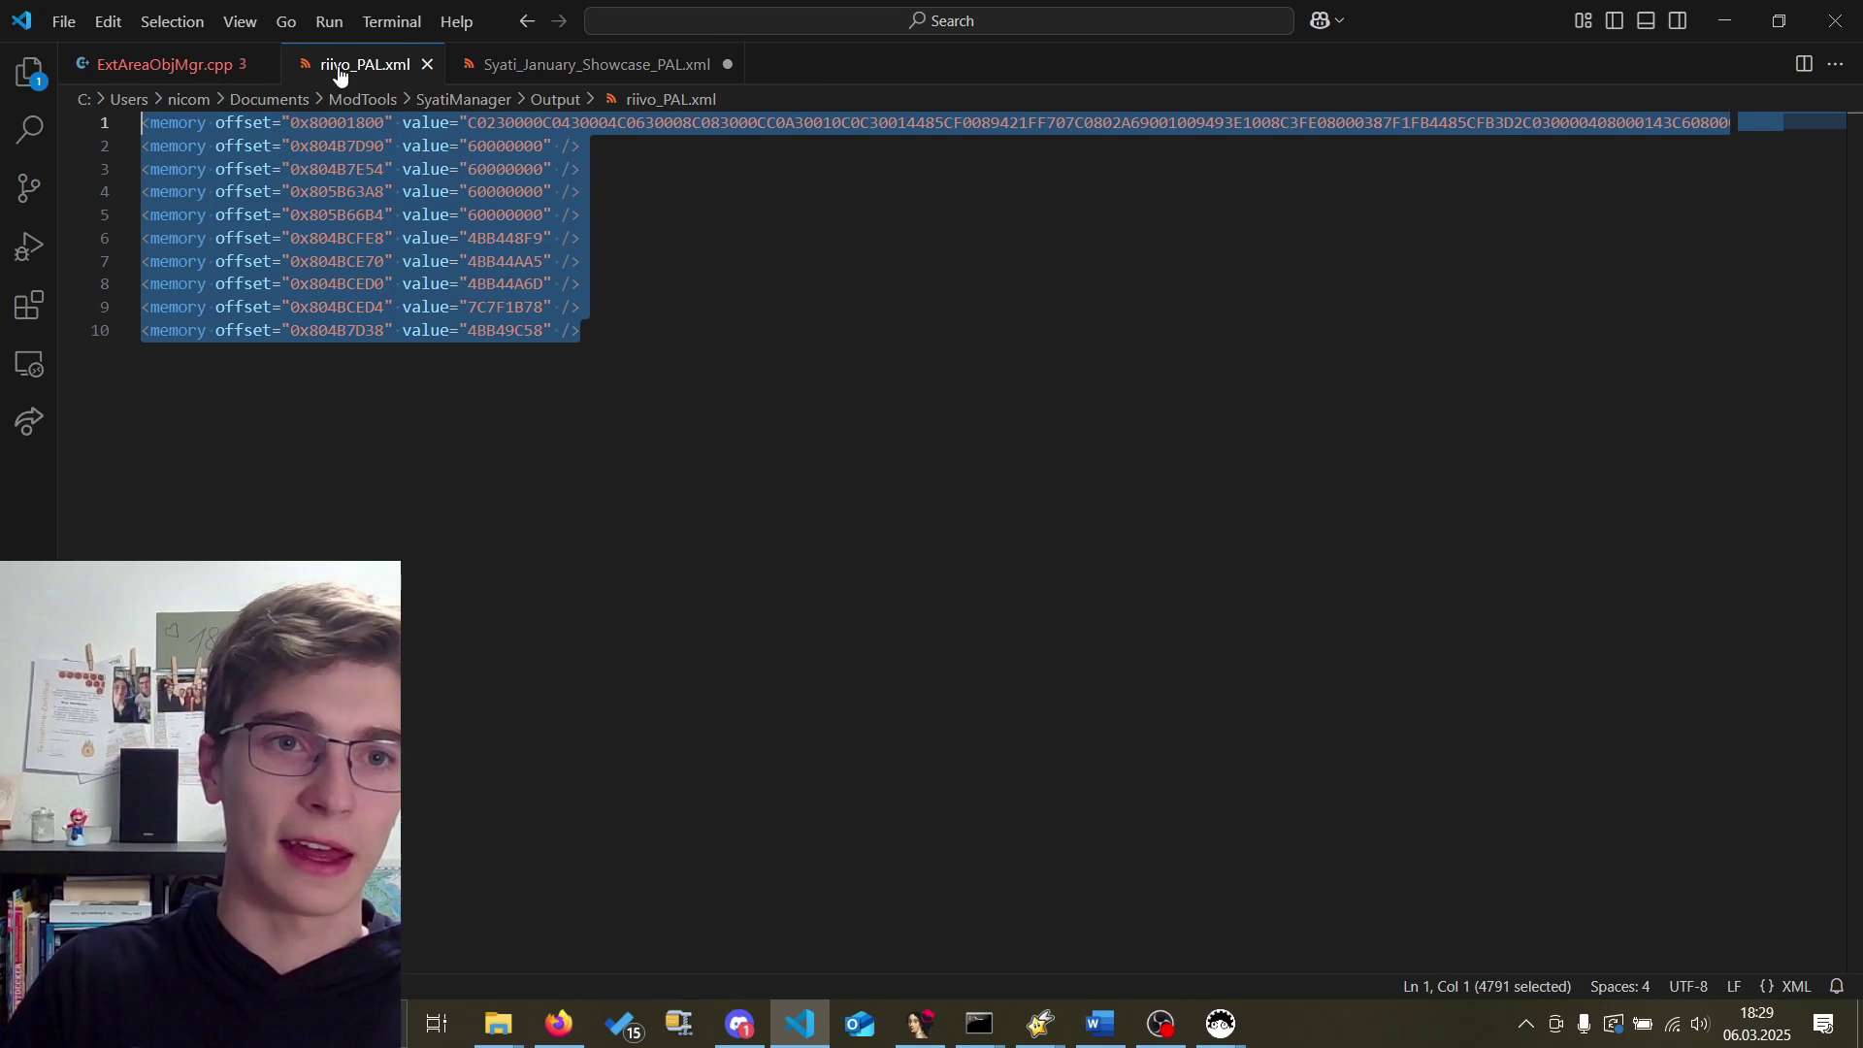
{"action": "left_click", "coordinate": [692, 314]}
{"action": "key", "text": "ctrl+a"}
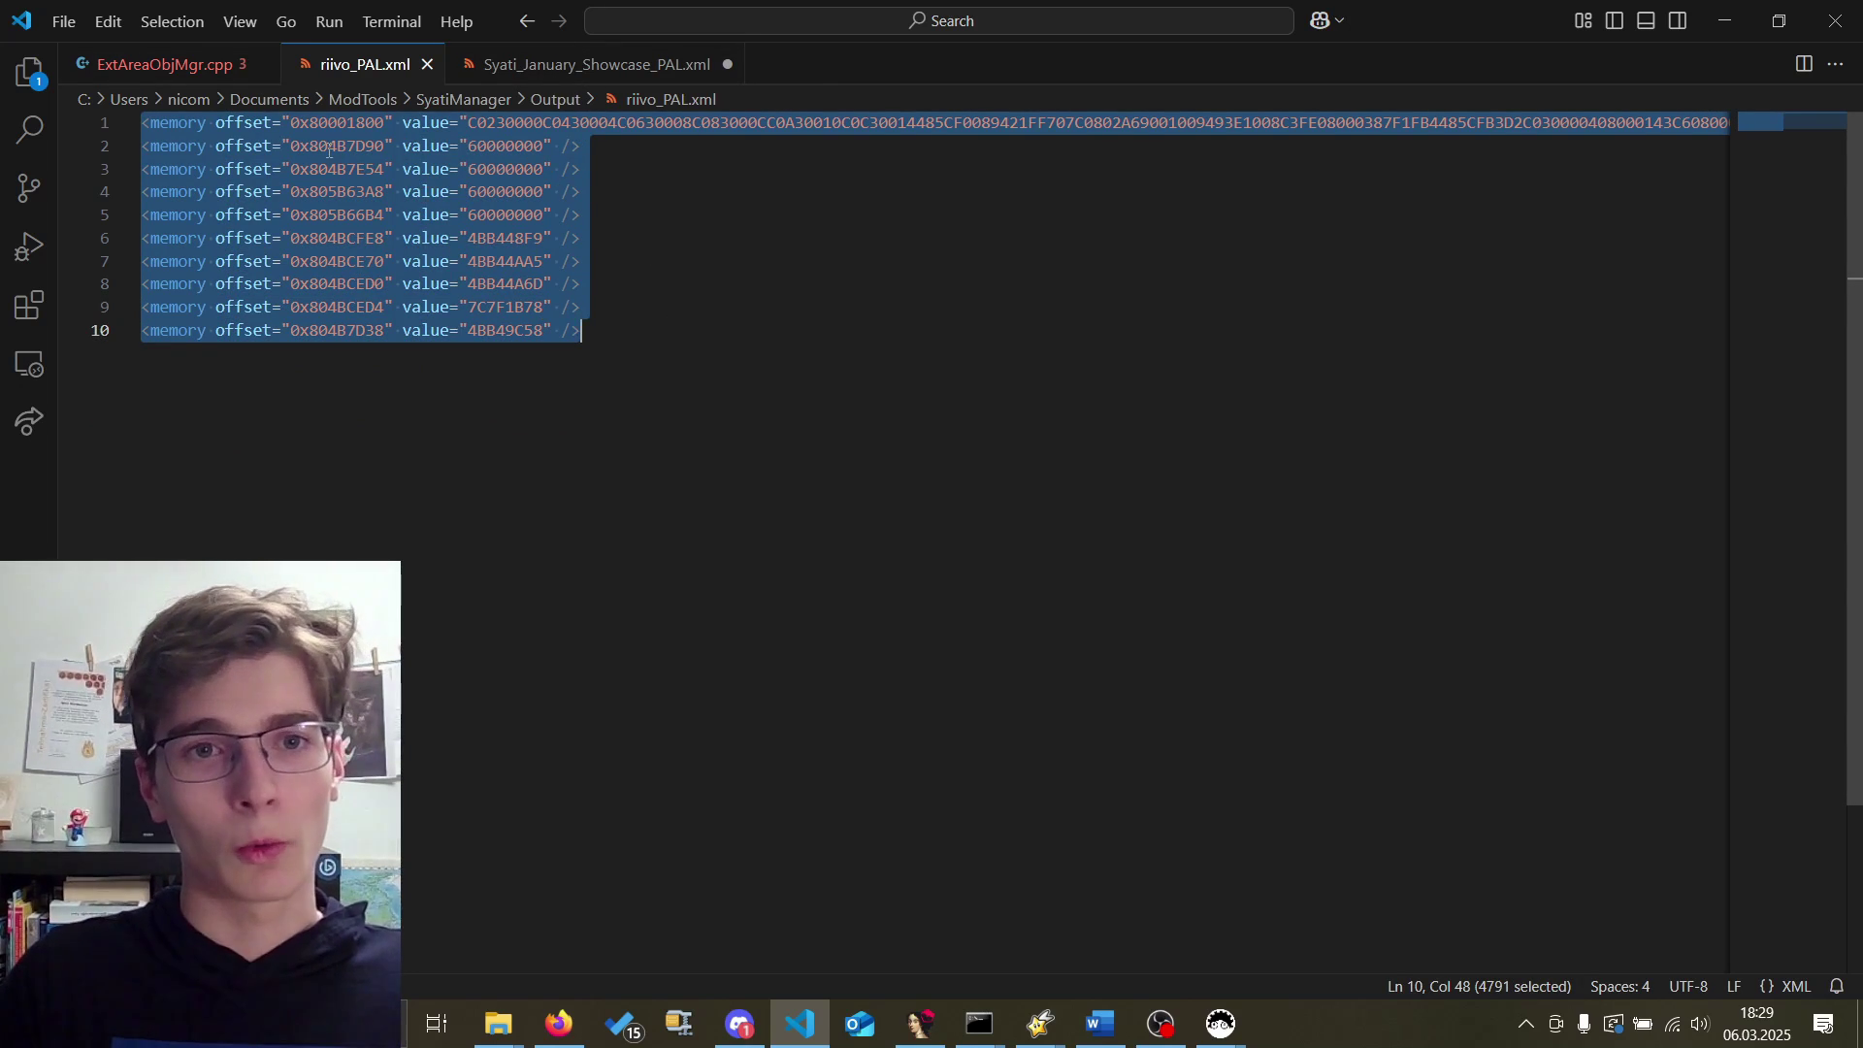
{"action": "left_click", "coordinate": [572, 66]}
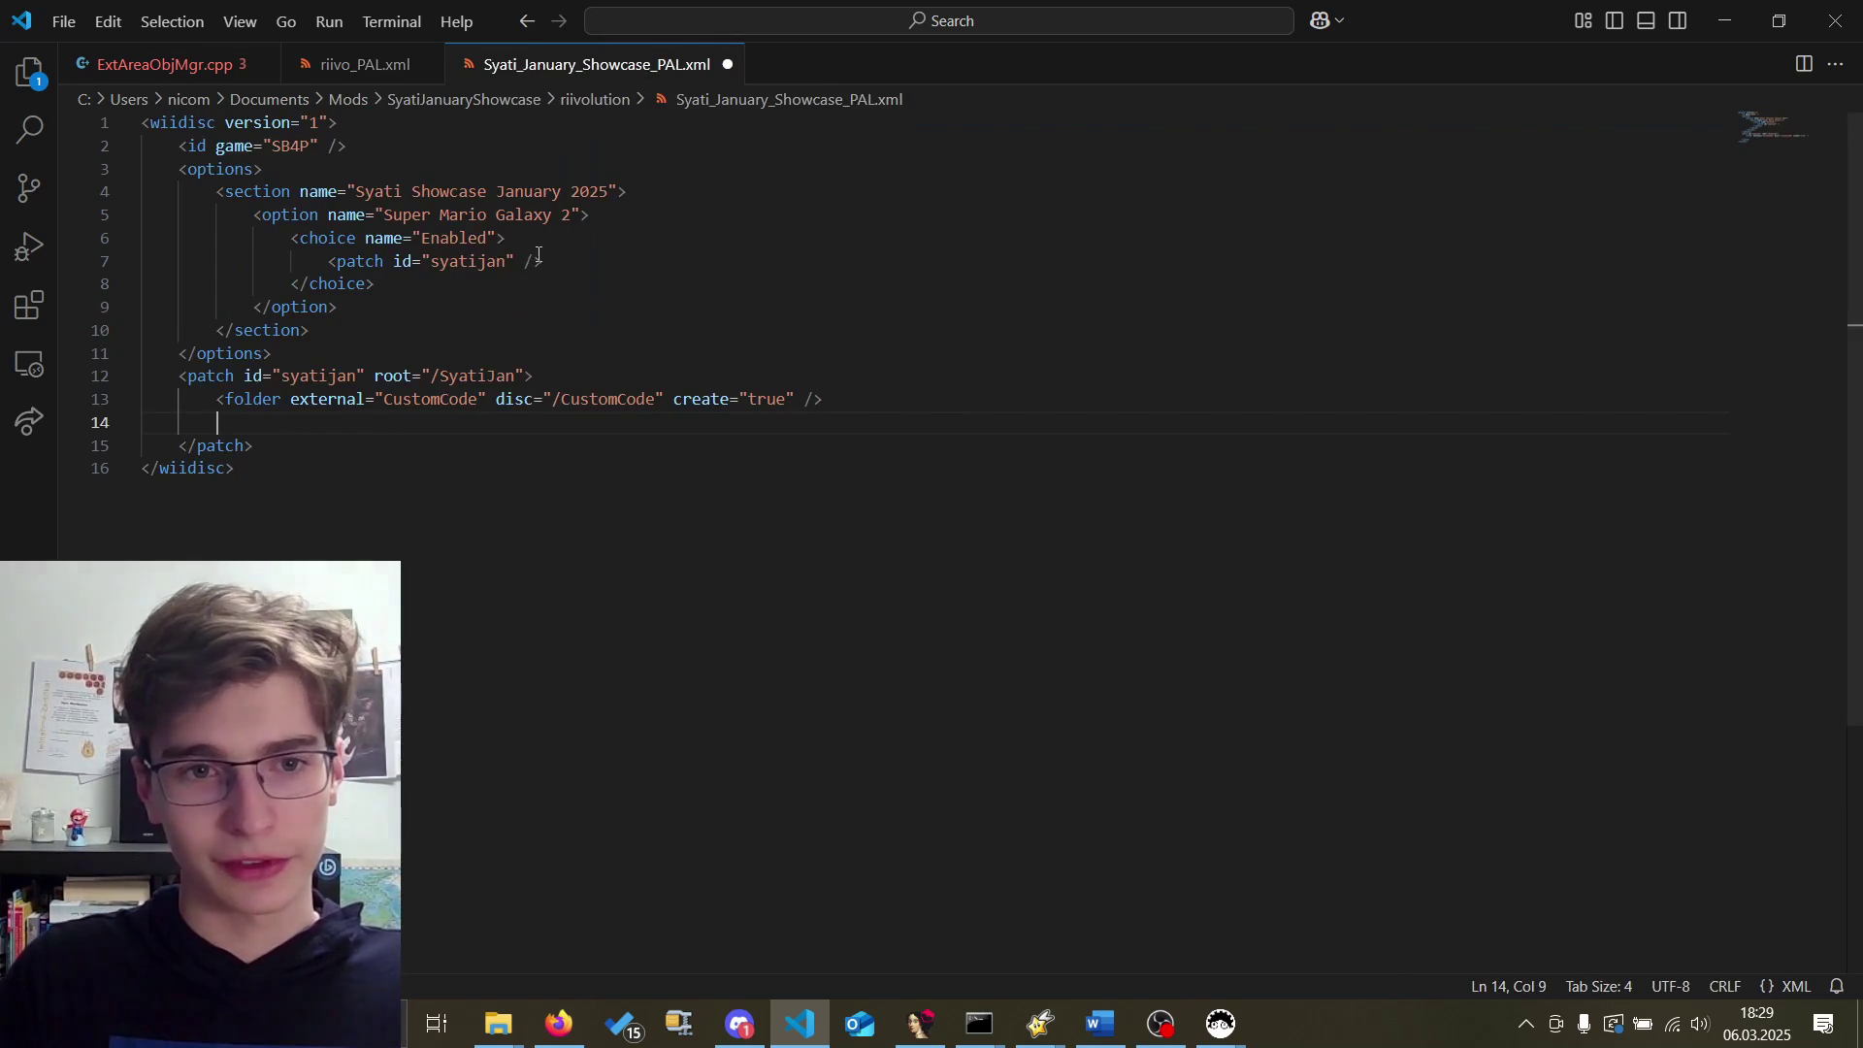
{"action": "key", "text": "ctrl+v"}
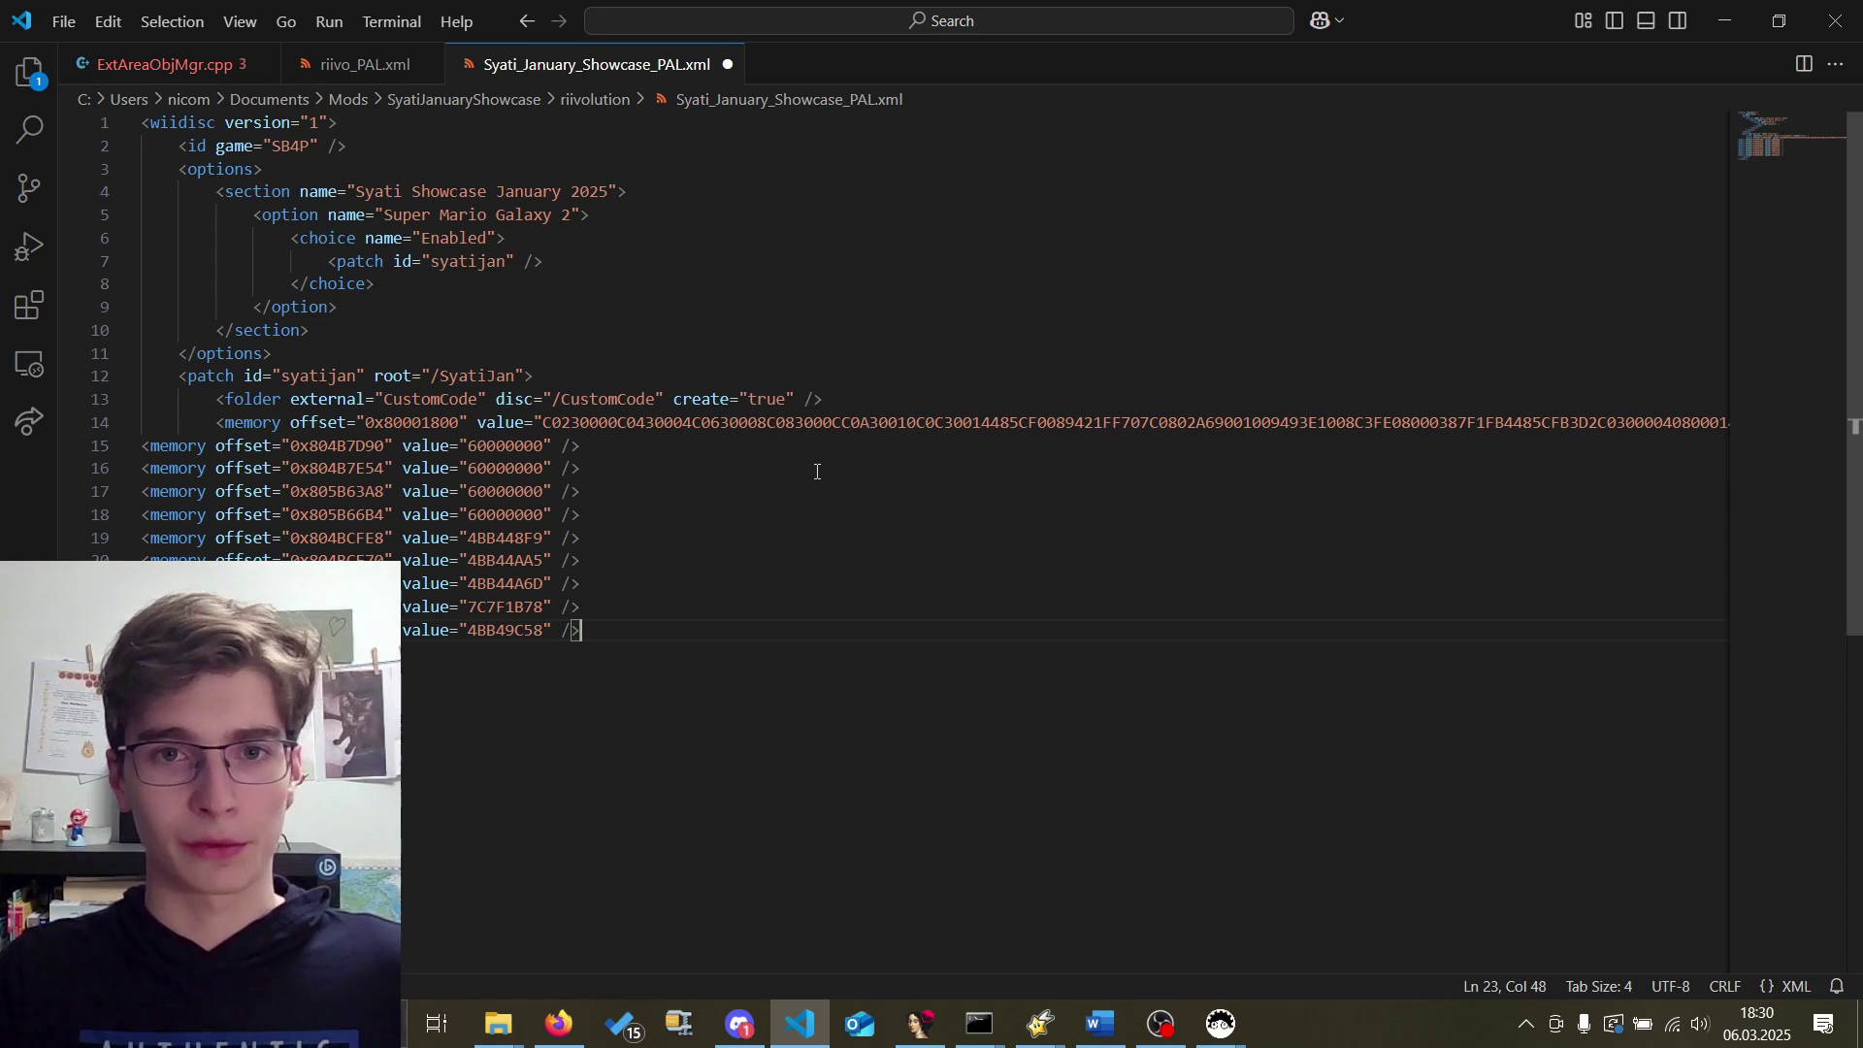
Save the Riivolution XML and copy the PAL and USA CustomCode .bin and .map files from the SyatiManager Output folder.
{"action": "key", "text": "ctrl+s"}
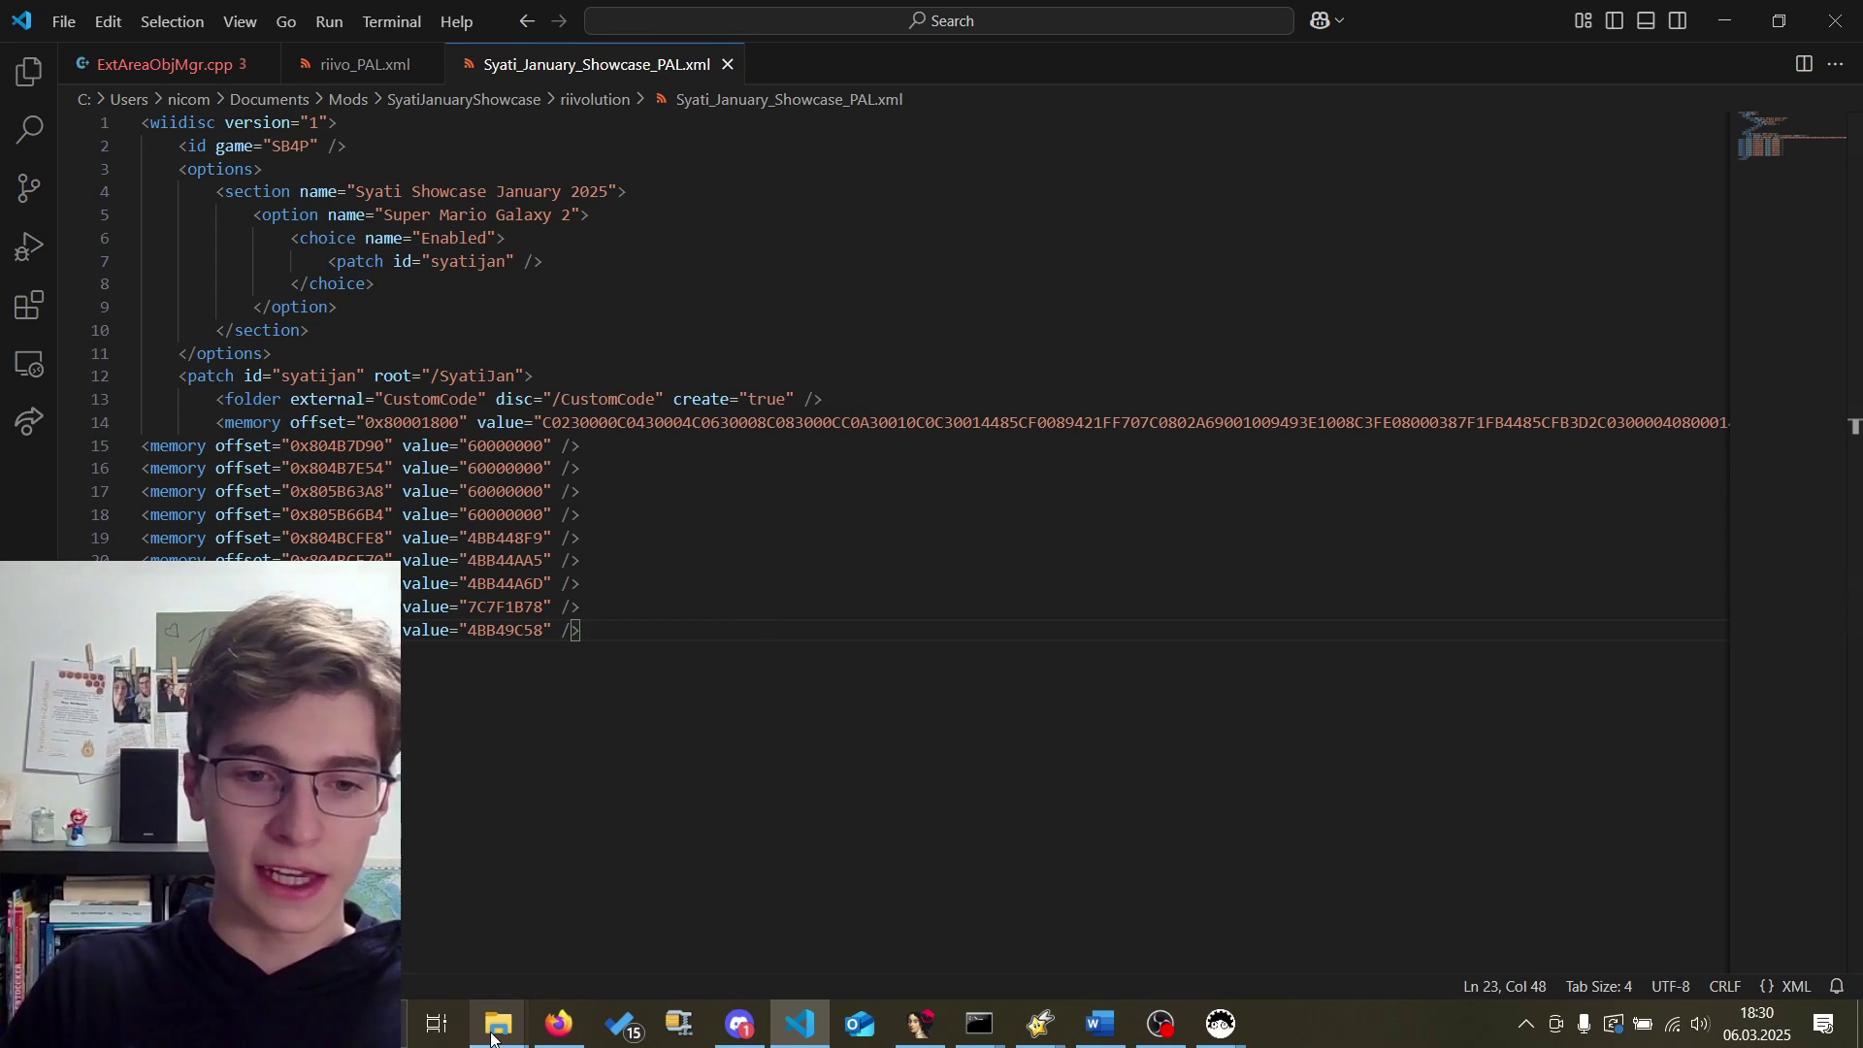
{"action": "mouse_move", "coordinate": [492, 1038]}
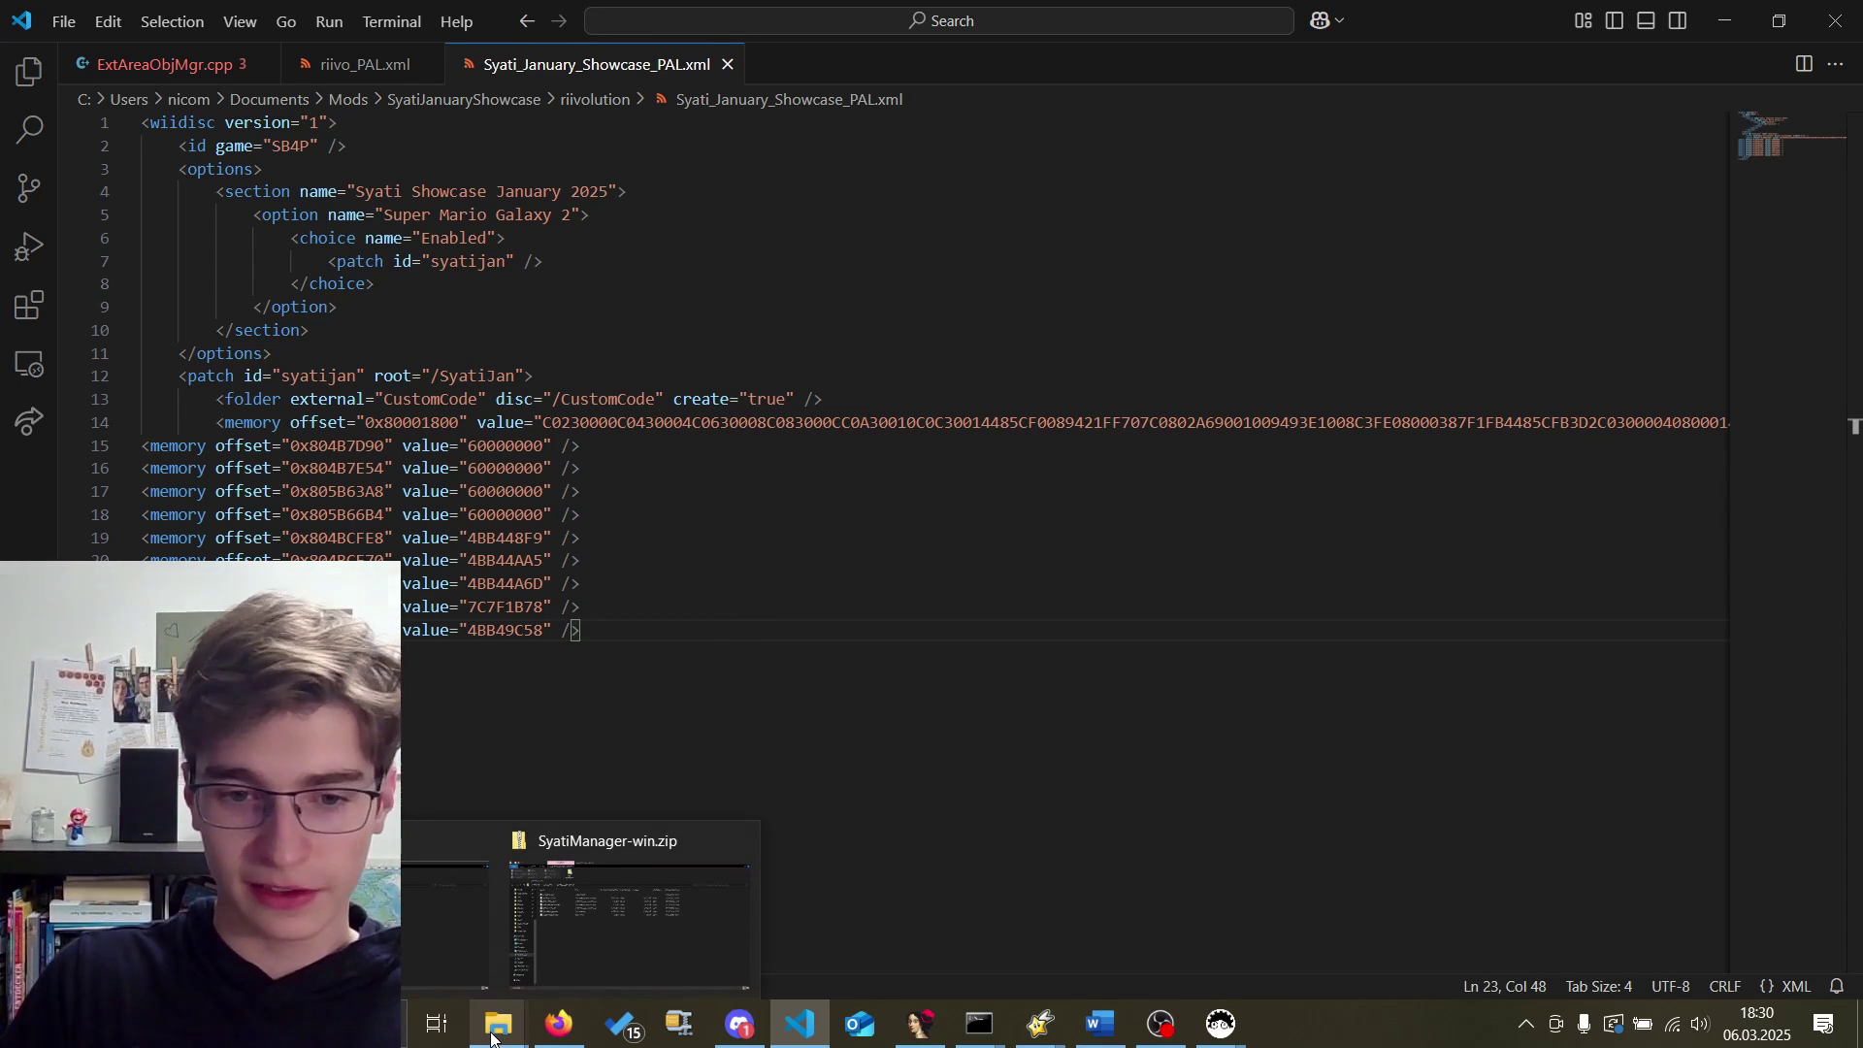
{"action": "left_click", "coordinate": [411, 940]}
{"action": "left_click", "coordinate": [388, 264]}
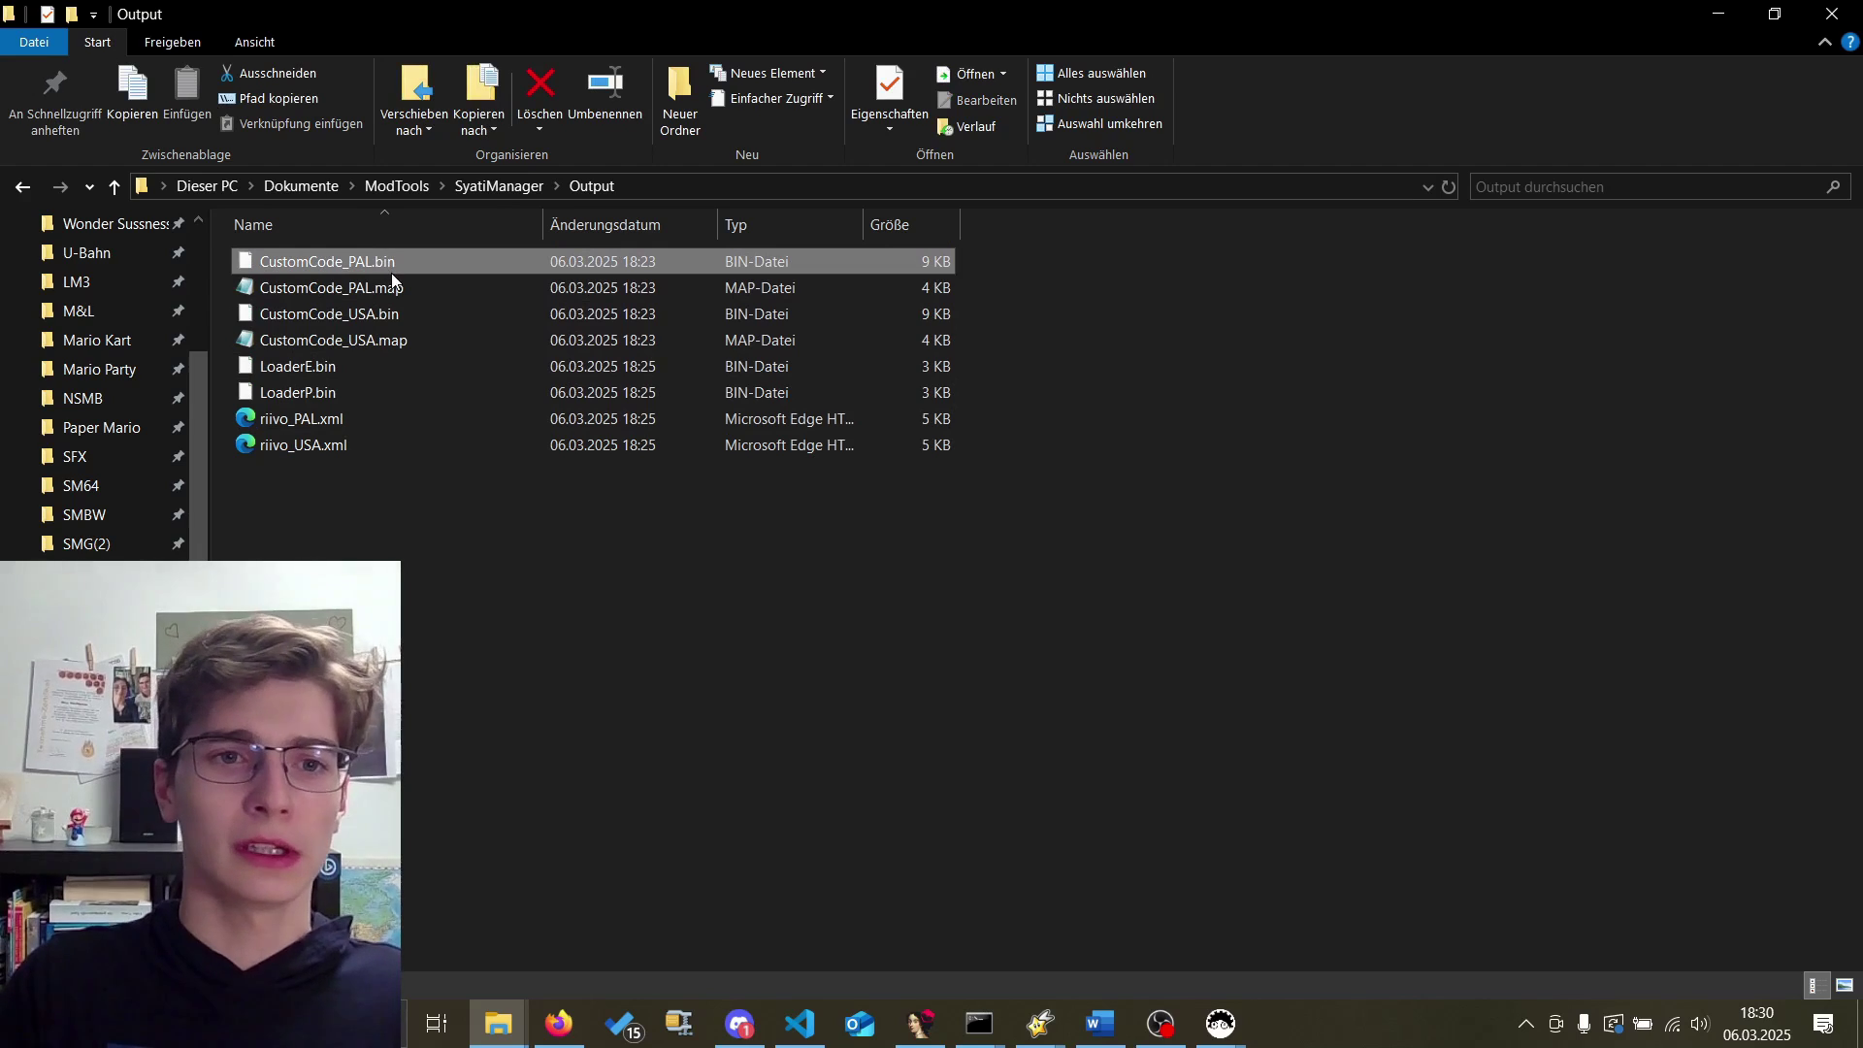
{"action": "left_click", "coordinate": [400, 288], "text": "ctrl"}
{"action": "left_click", "coordinate": [405, 312], "text": "ctrl"}
{"action": "left_click", "coordinate": [417, 342], "text": "ctrl"}
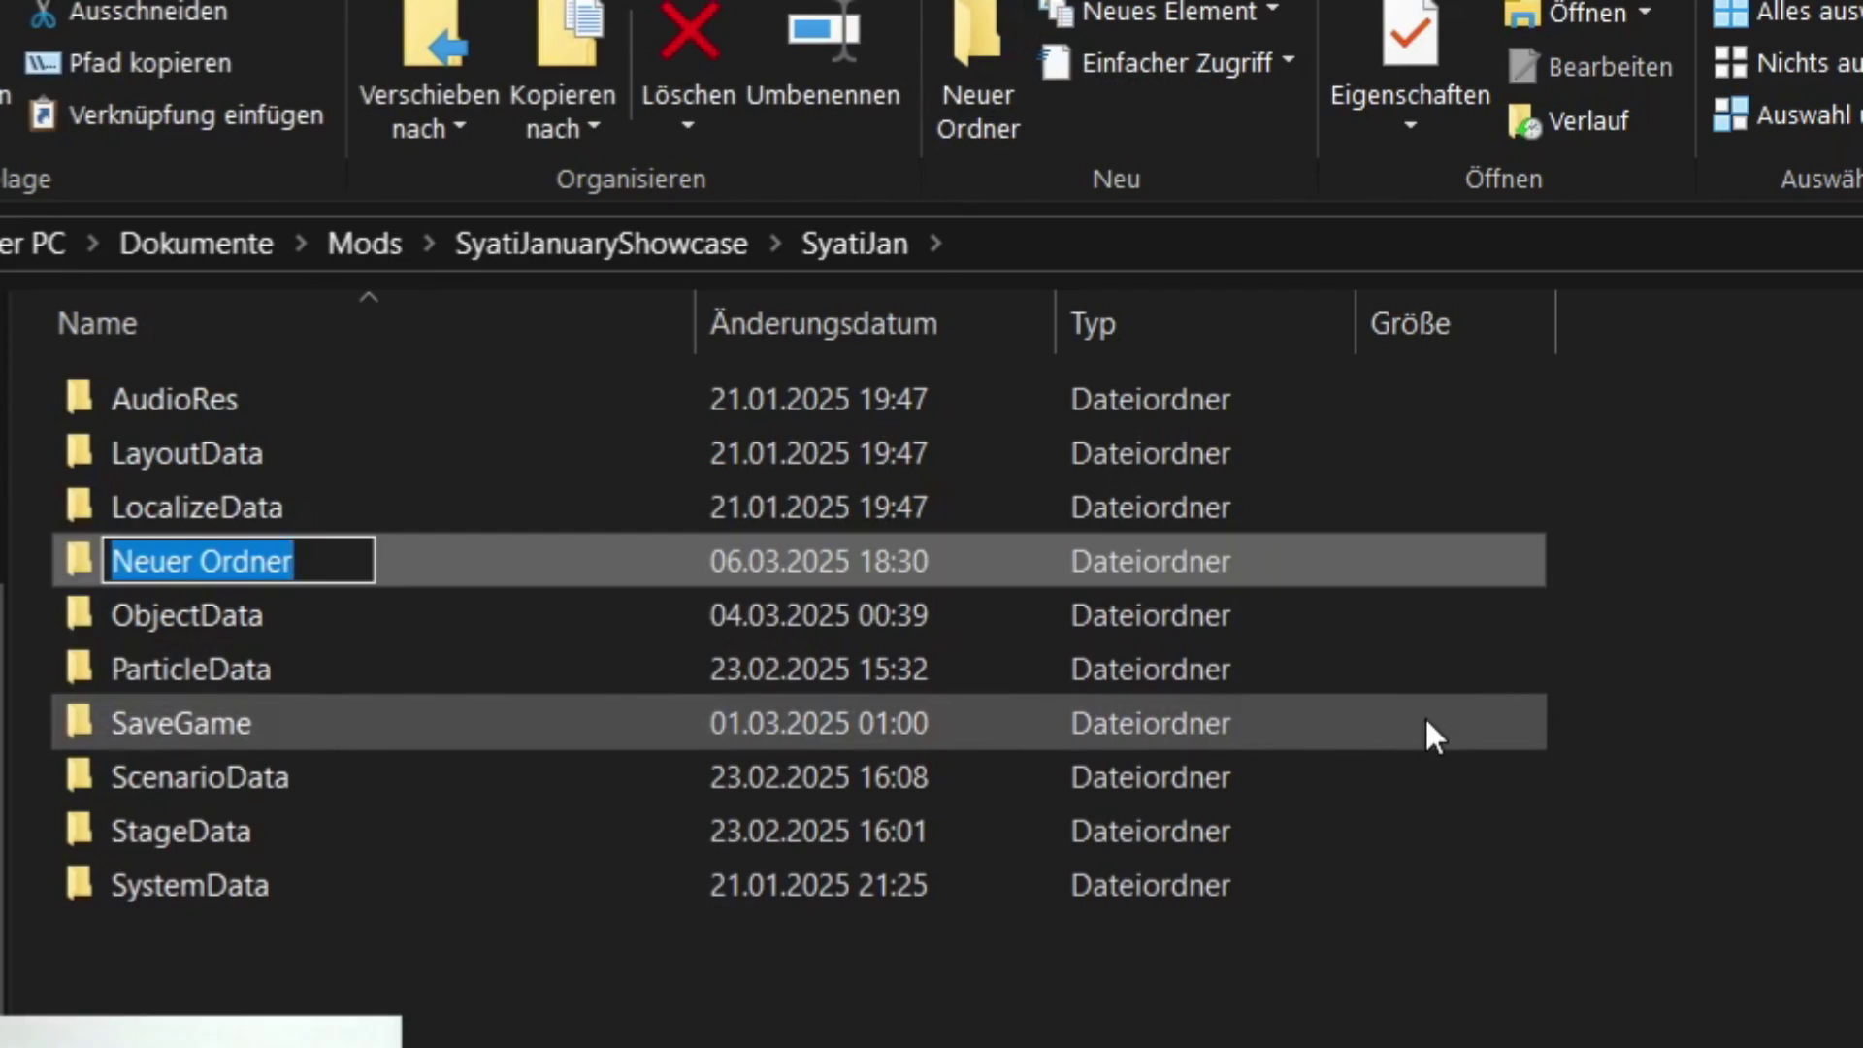
Create a CustomCode folder inside the SyatiJan mod folder and paste the four CustomCode files into it.
{"action": "type", "text": "CustomCode"}
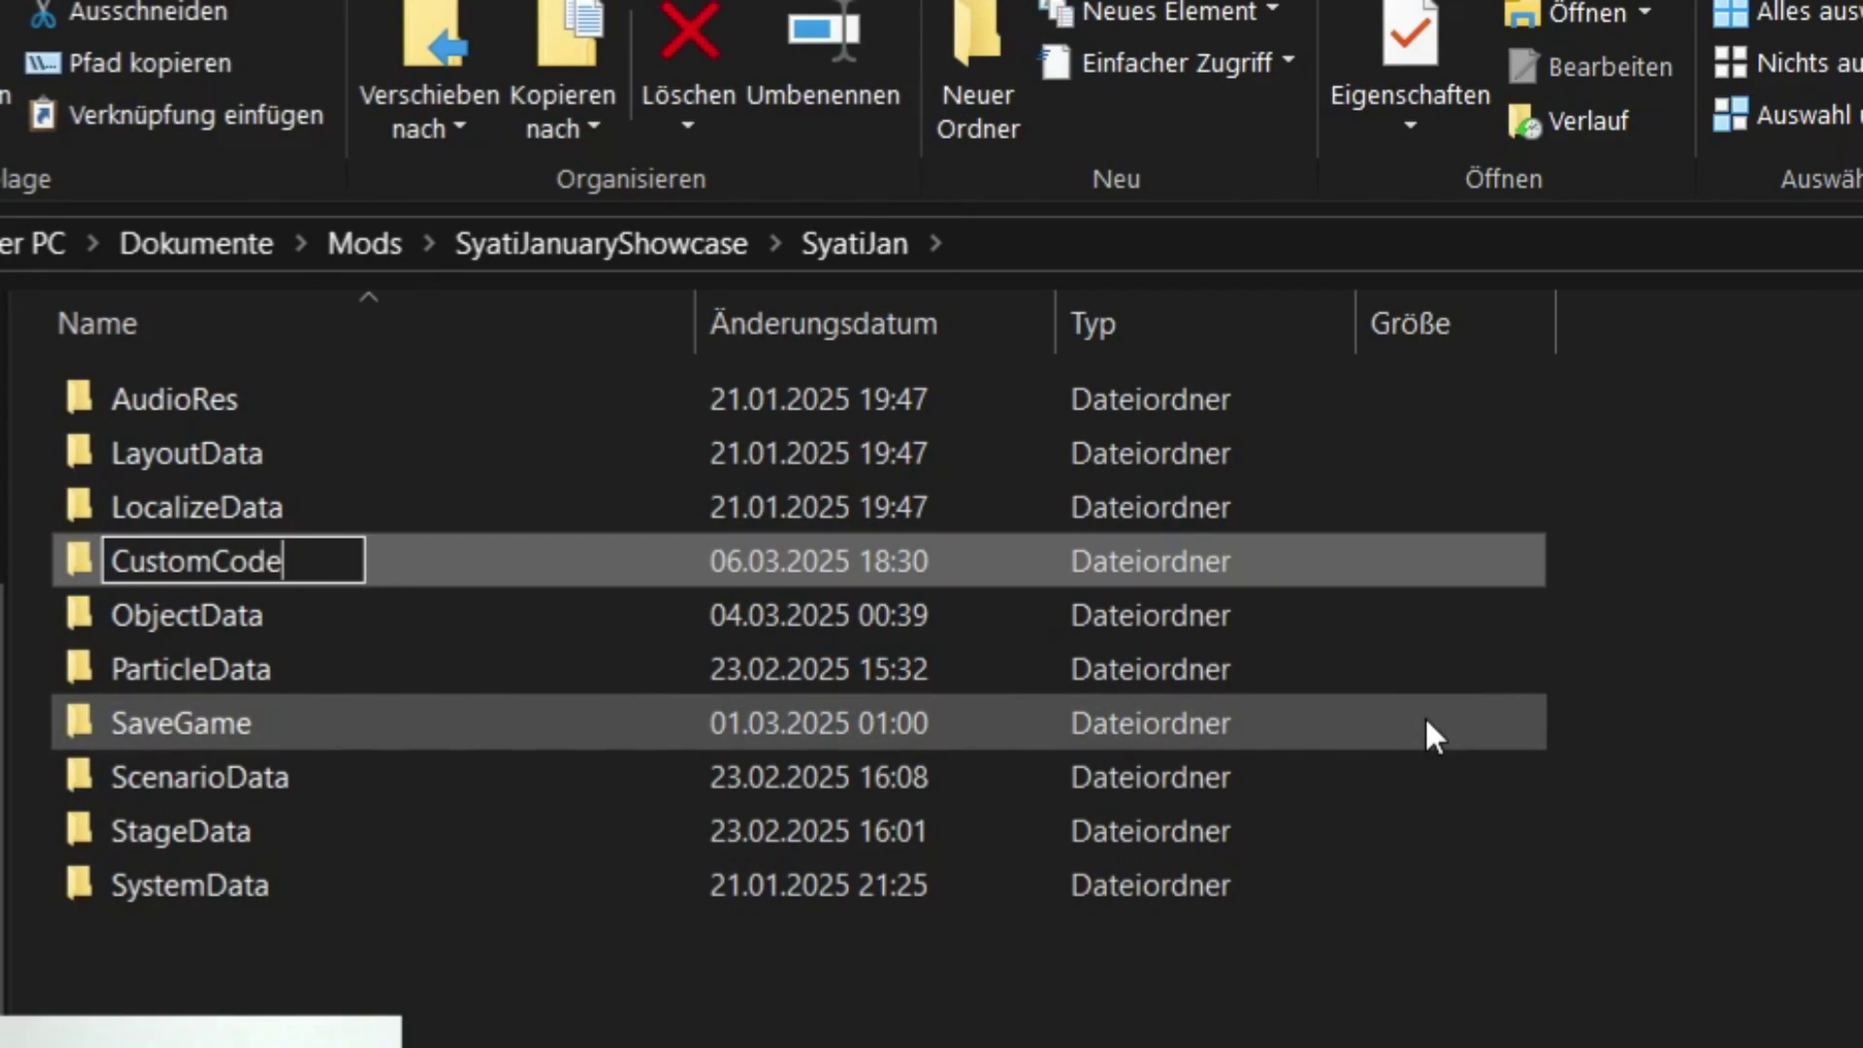
{"action": "key", "text": "Return"}
{"action": "key", "text": "Return"}
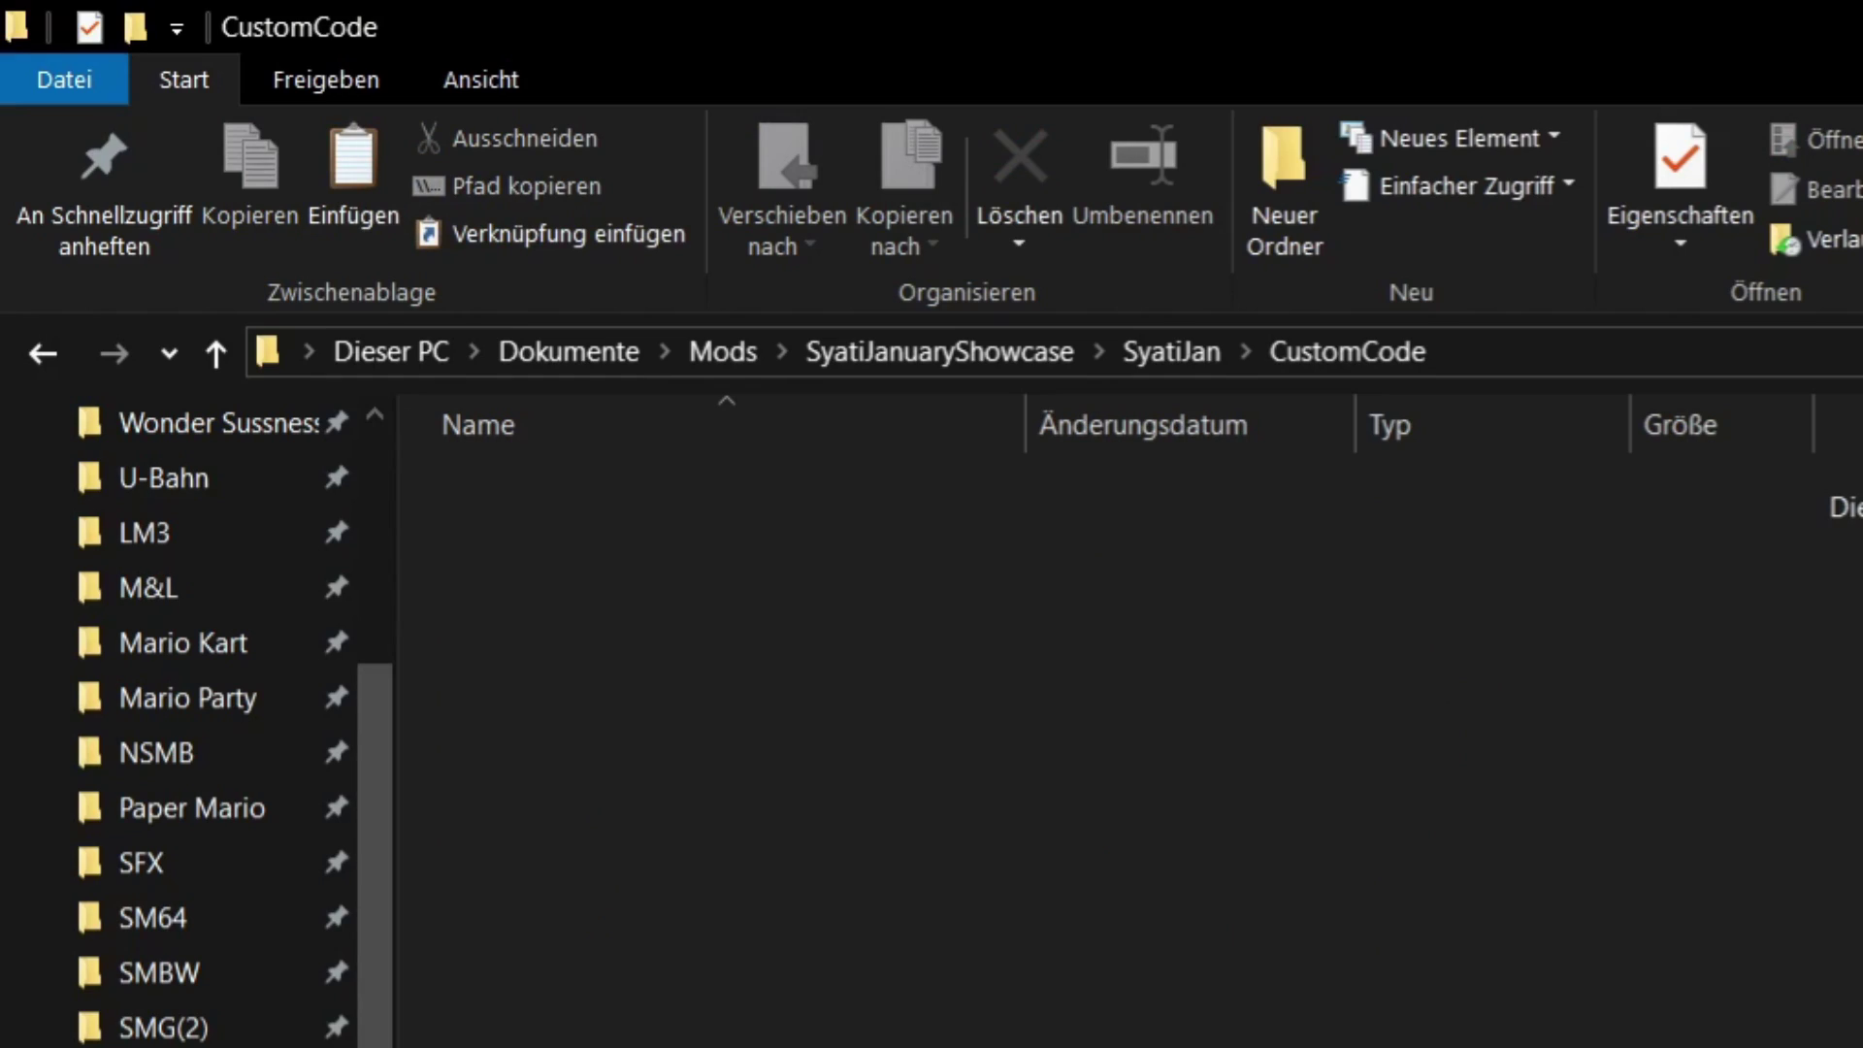
{"action": "left_click", "coordinate": [338, 173]}
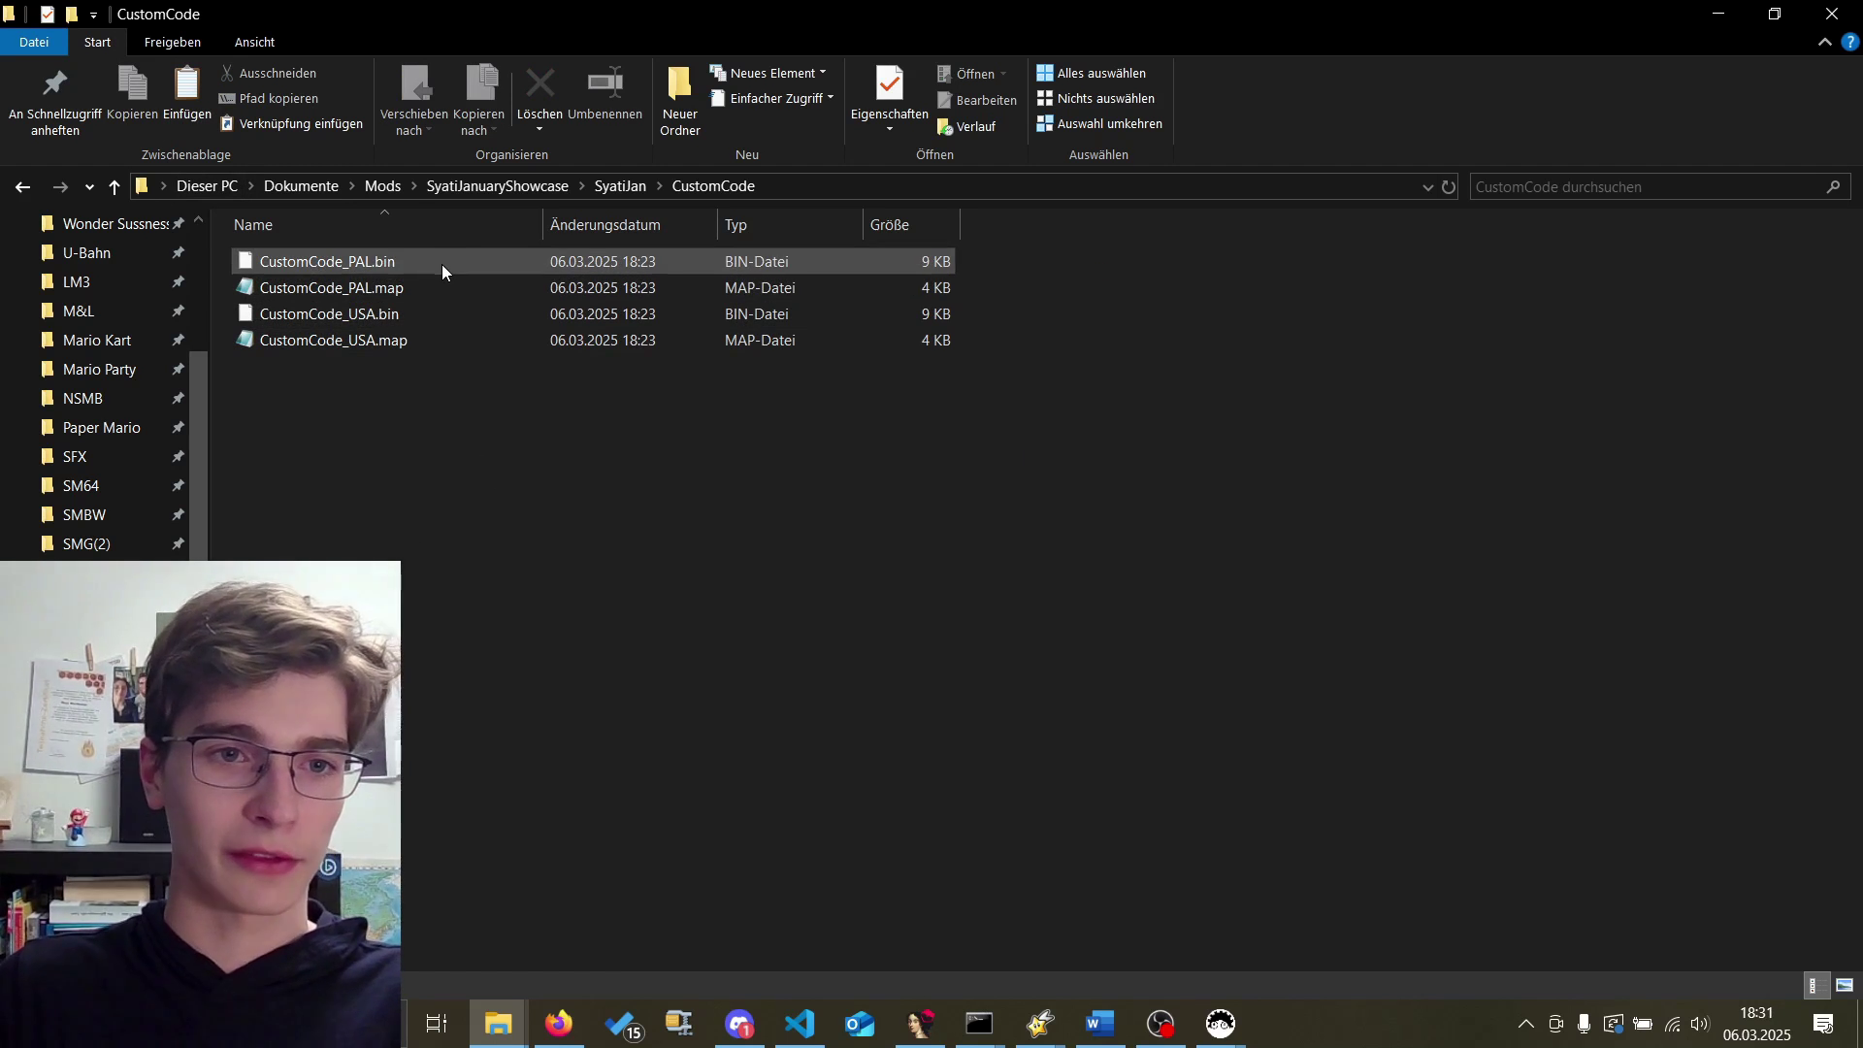
{"action": "left_click_drag", "start_coordinate": [432, 305], "coordinate": [428, 344]}
{"action": "left_click", "coordinate": [427, 341]}
{"action": "left_click", "coordinate": [598, 498]}
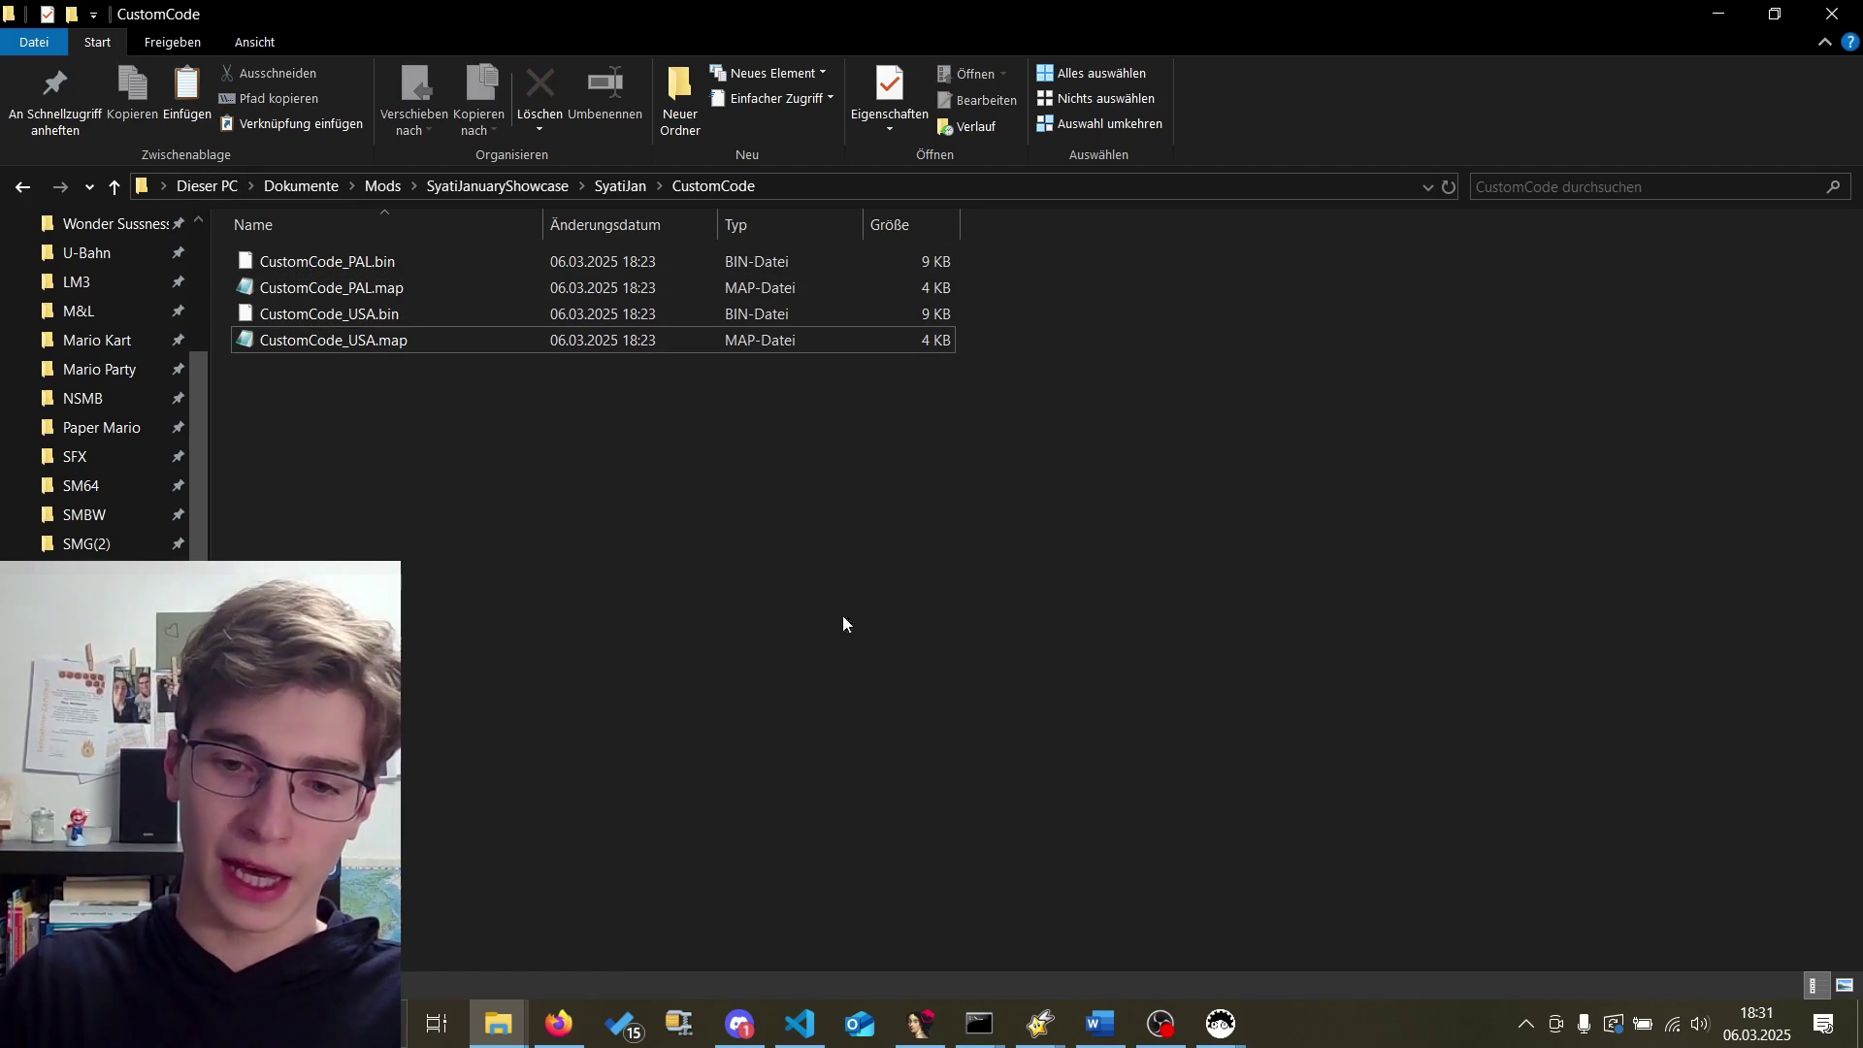
Switch to Syati Manager, bring up its console window, and browse the Preset Library's presets, ending with AreaObj Preset selected.
{"action": "key", "text": "alt+Tab"}
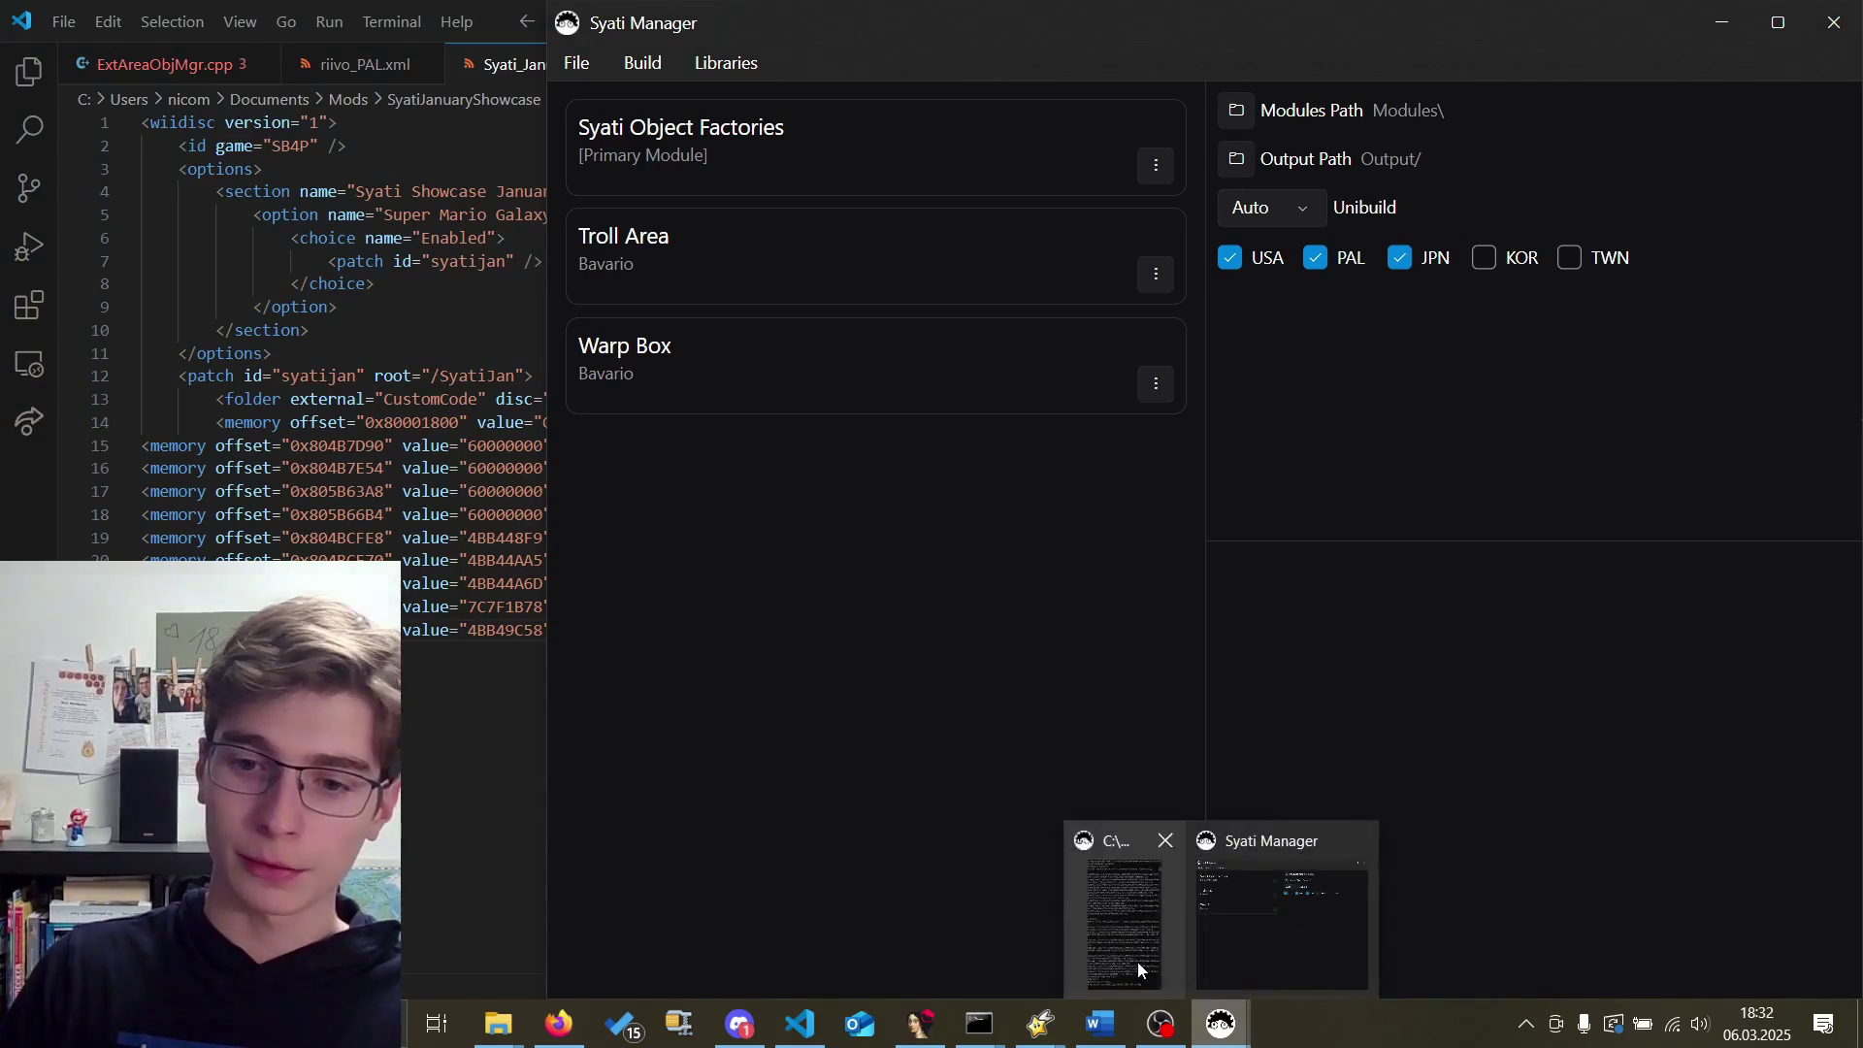
{"action": "left_click", "coordinate": [1138, 962]}
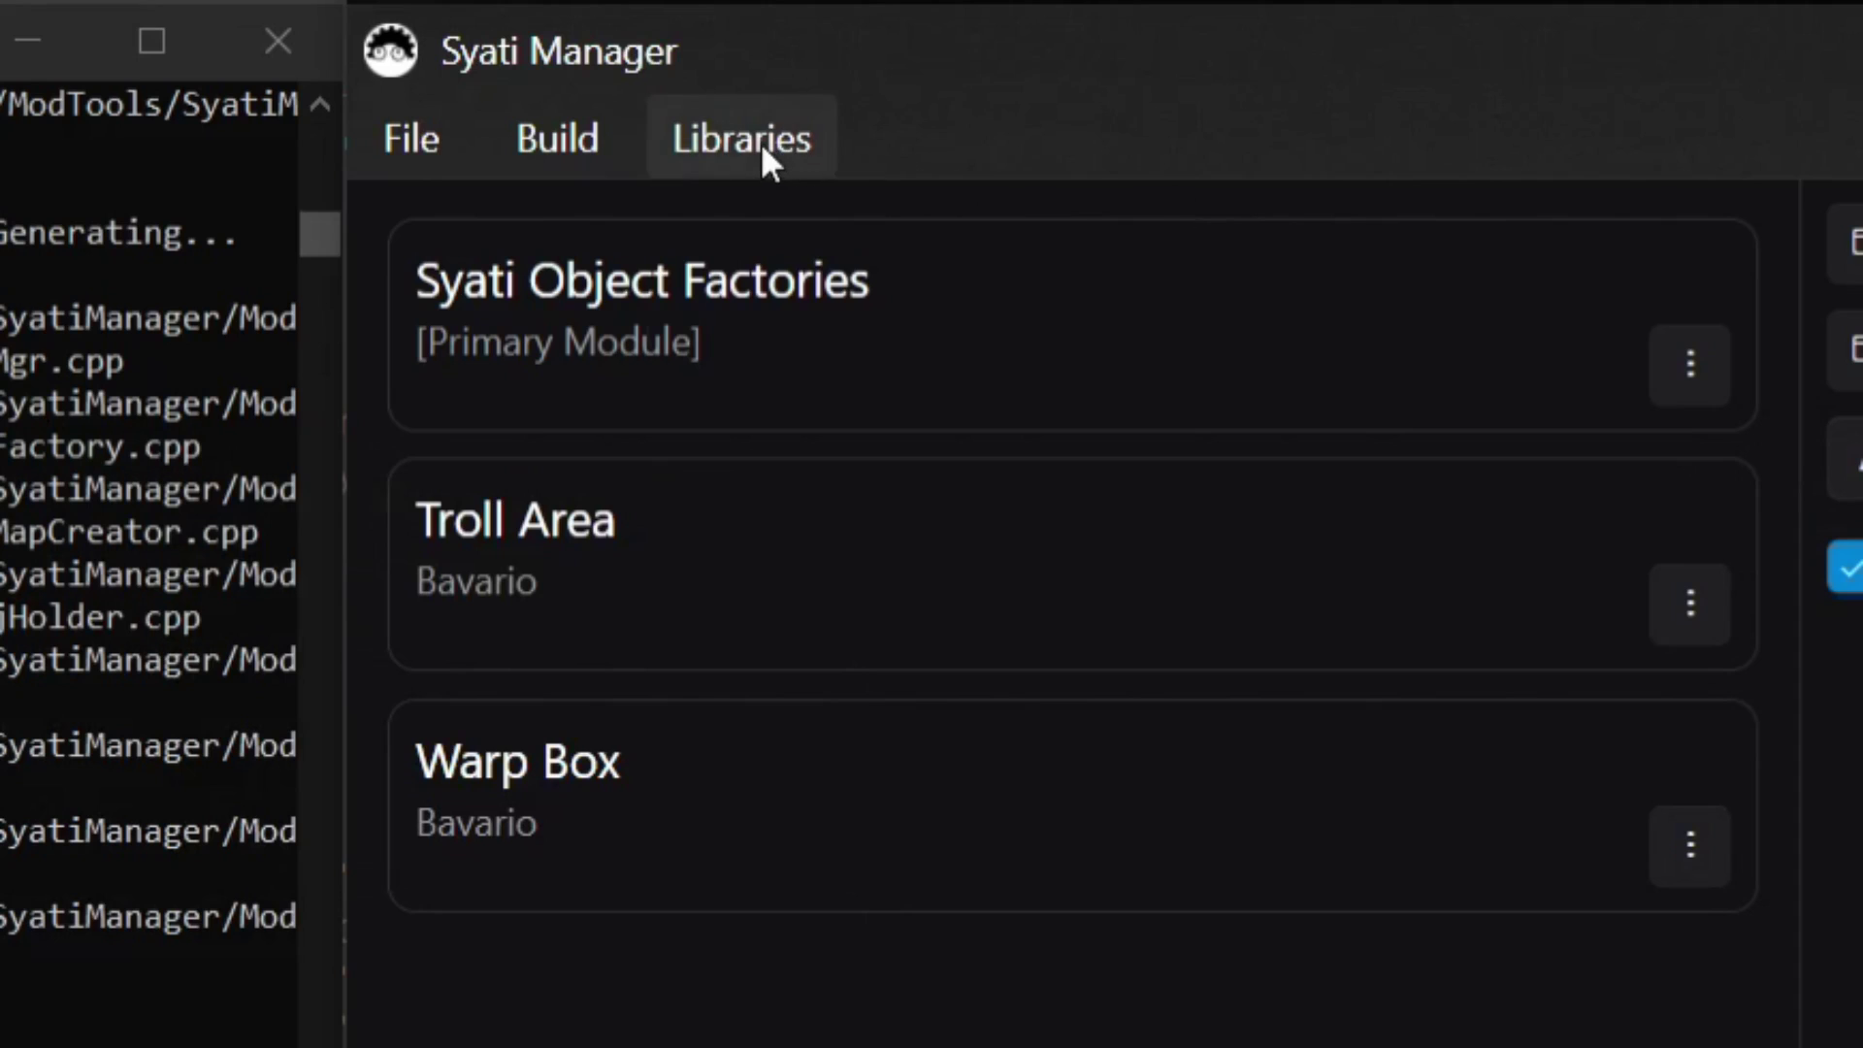
{"action": "left_click", "coordinate": [760, 143]}
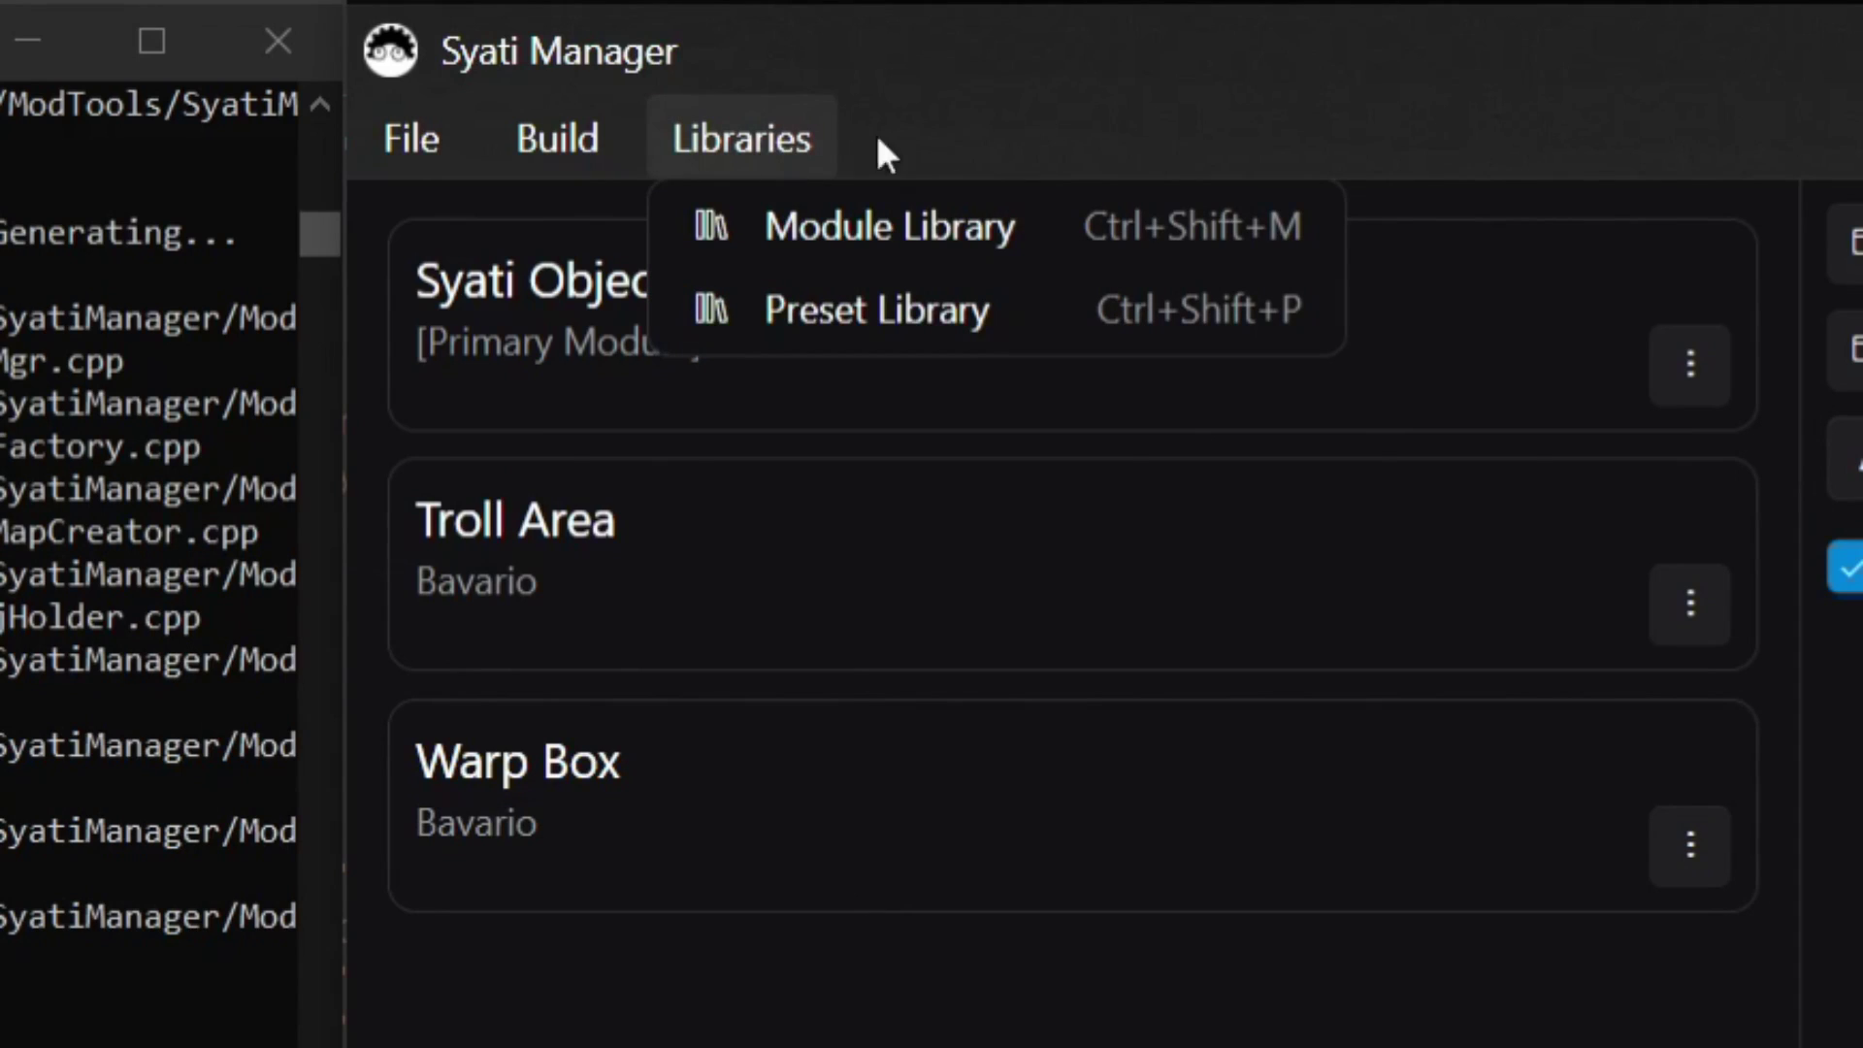
{"action": "left_click", "coordinate": [1267, 330]}
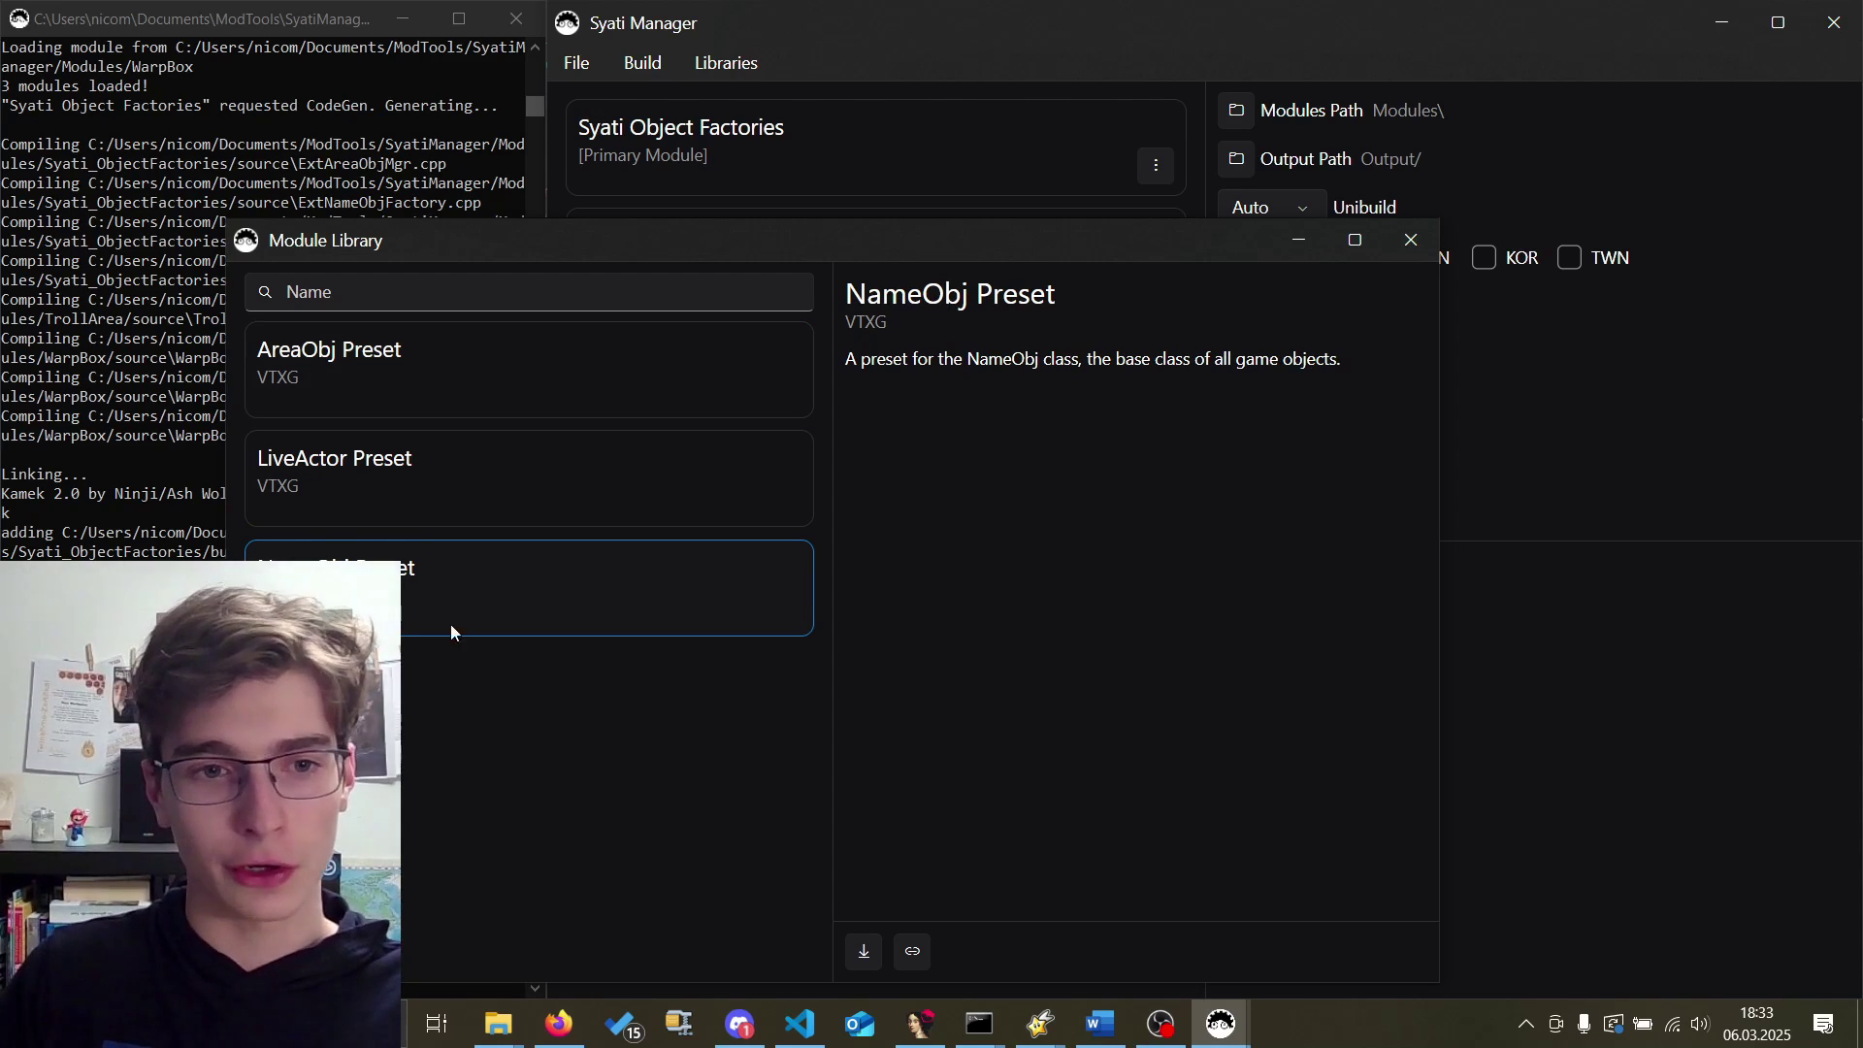
{"action": "left_click", "coordinate": [430, 509]}
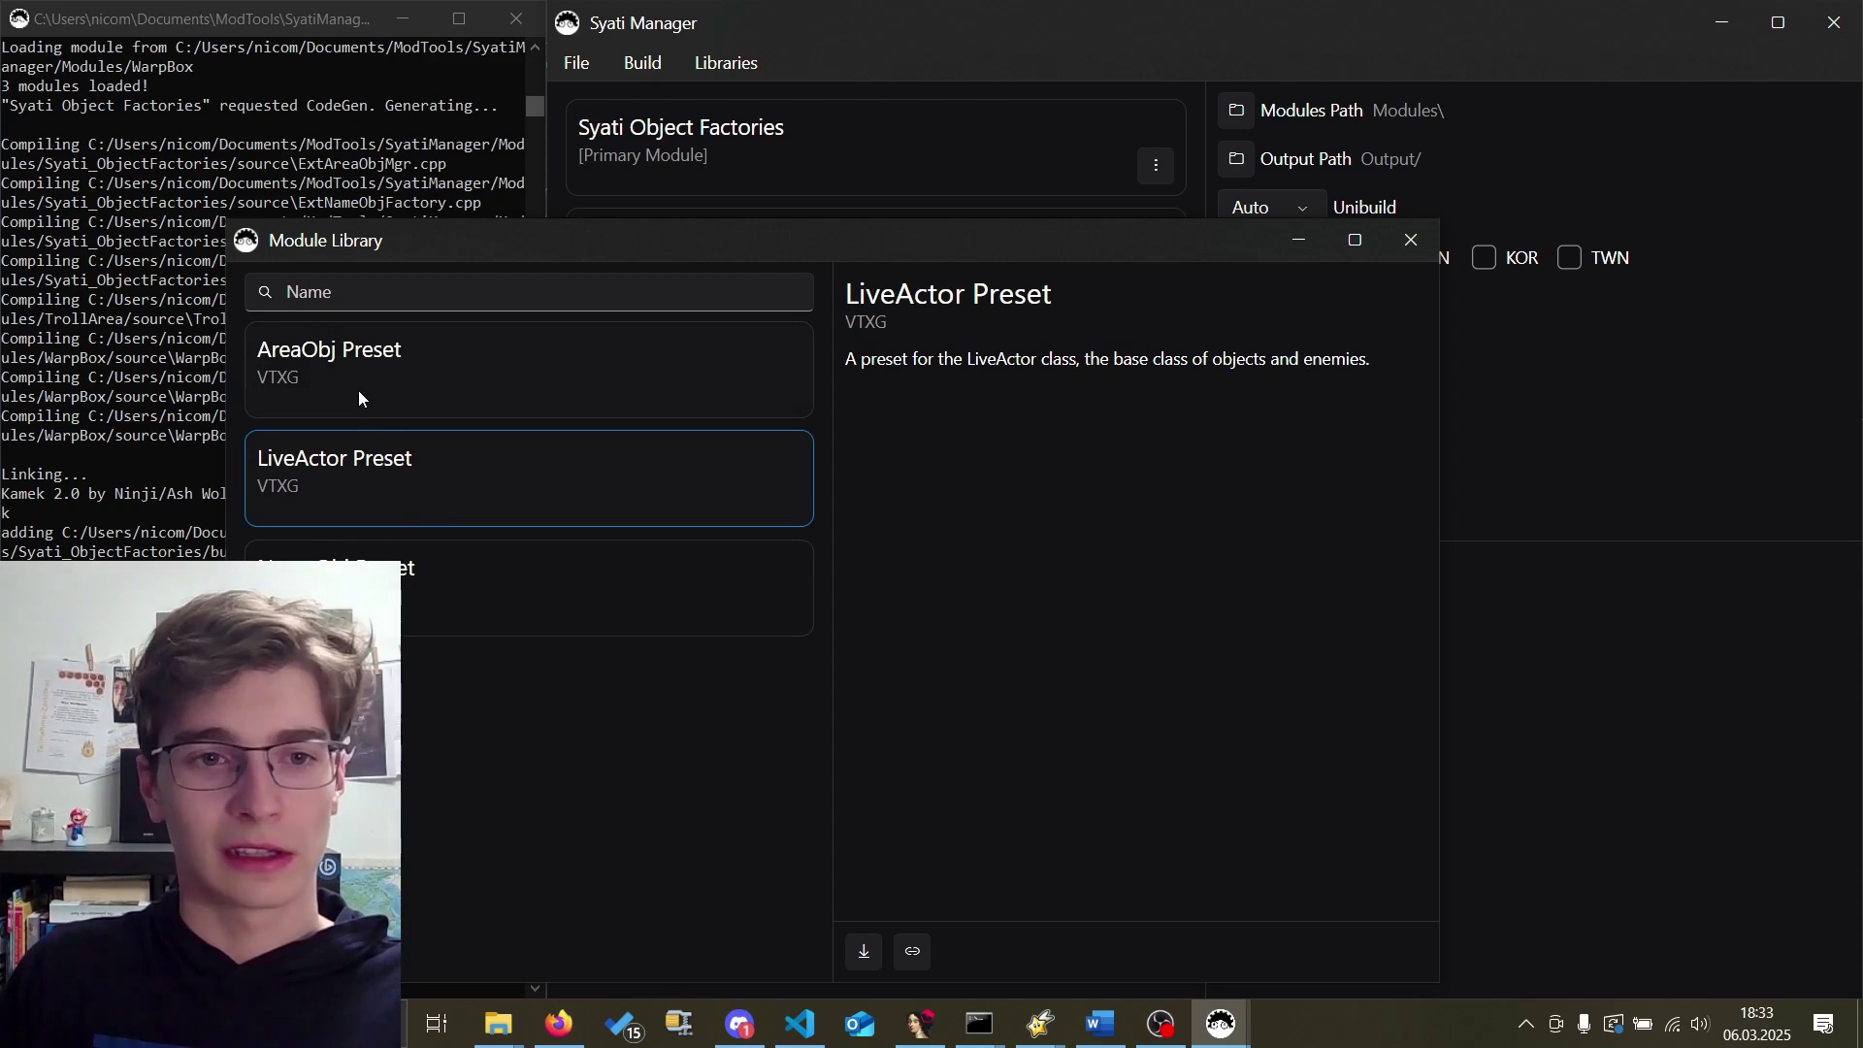
{"action": "left_click", "coordinate": [415, 375]}
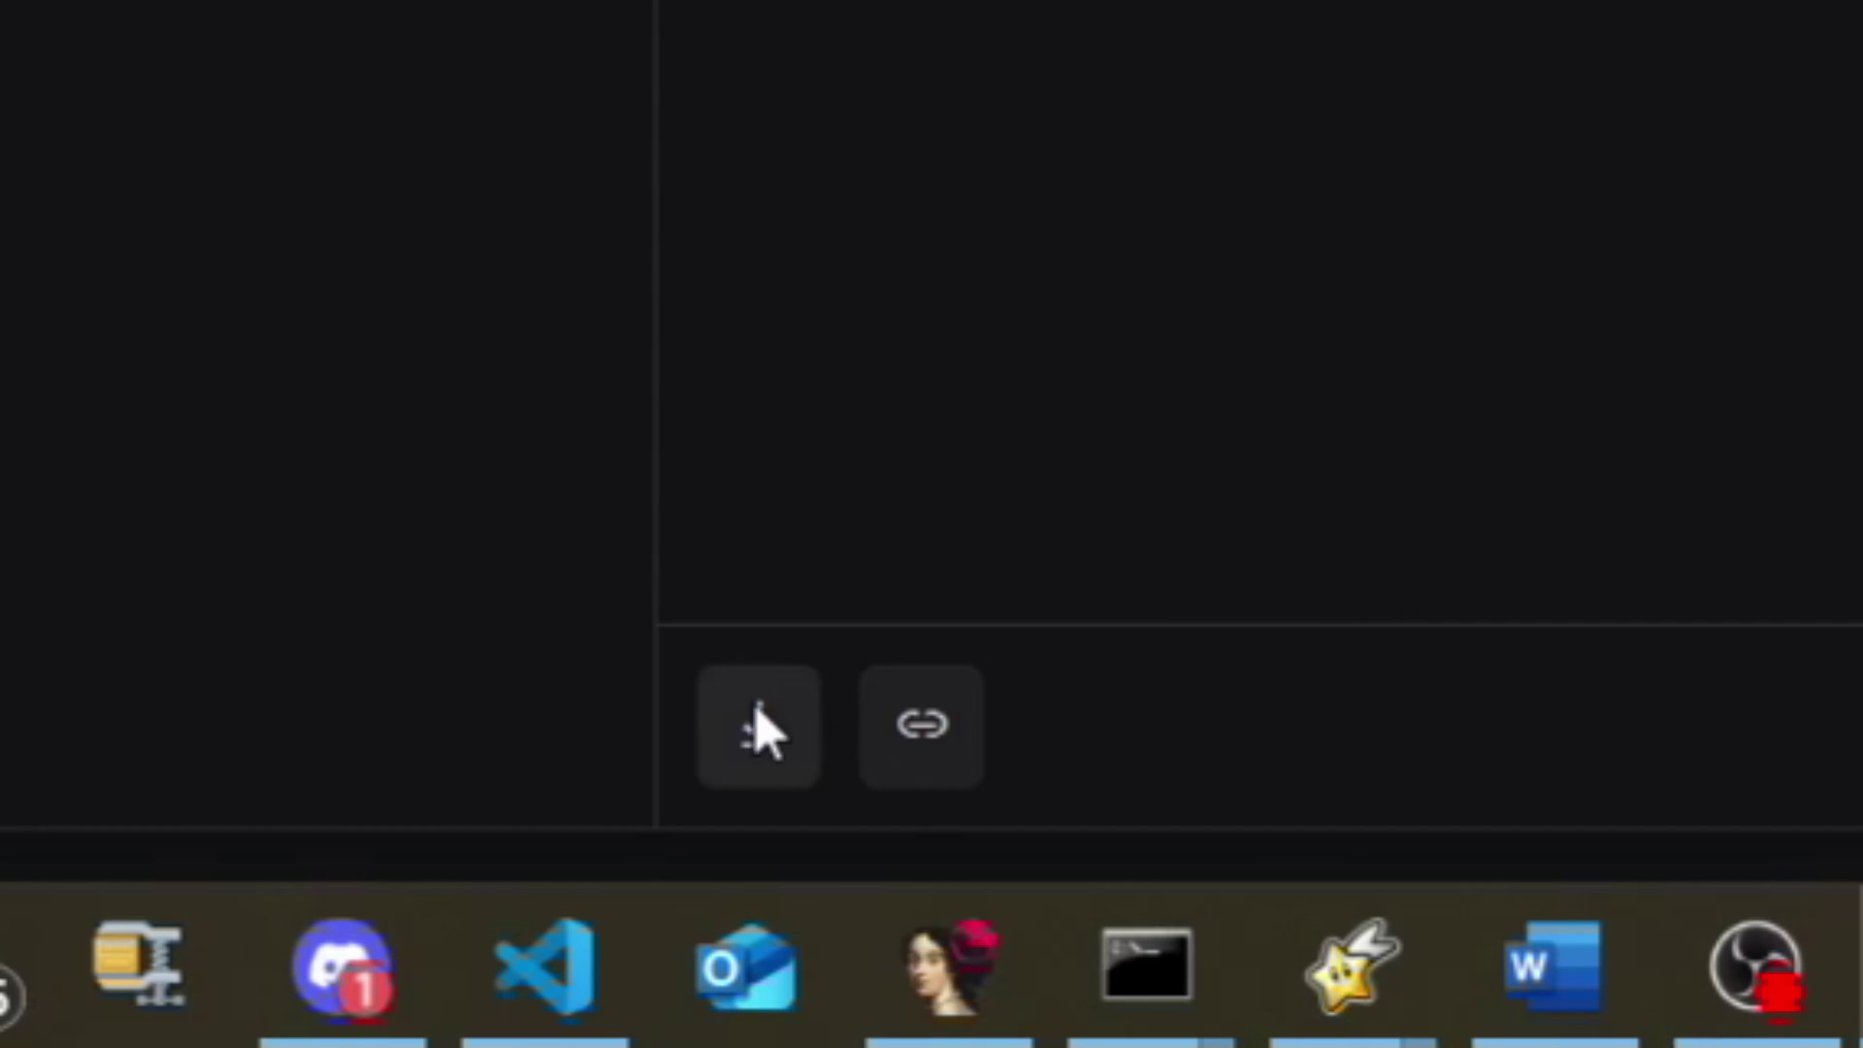
Start a new module from the AreaObj Preset with folder name YouTubeArea and name YouTube Area, and fill in the author.
{"action": "left_click", "coordinate": [863, 952]}
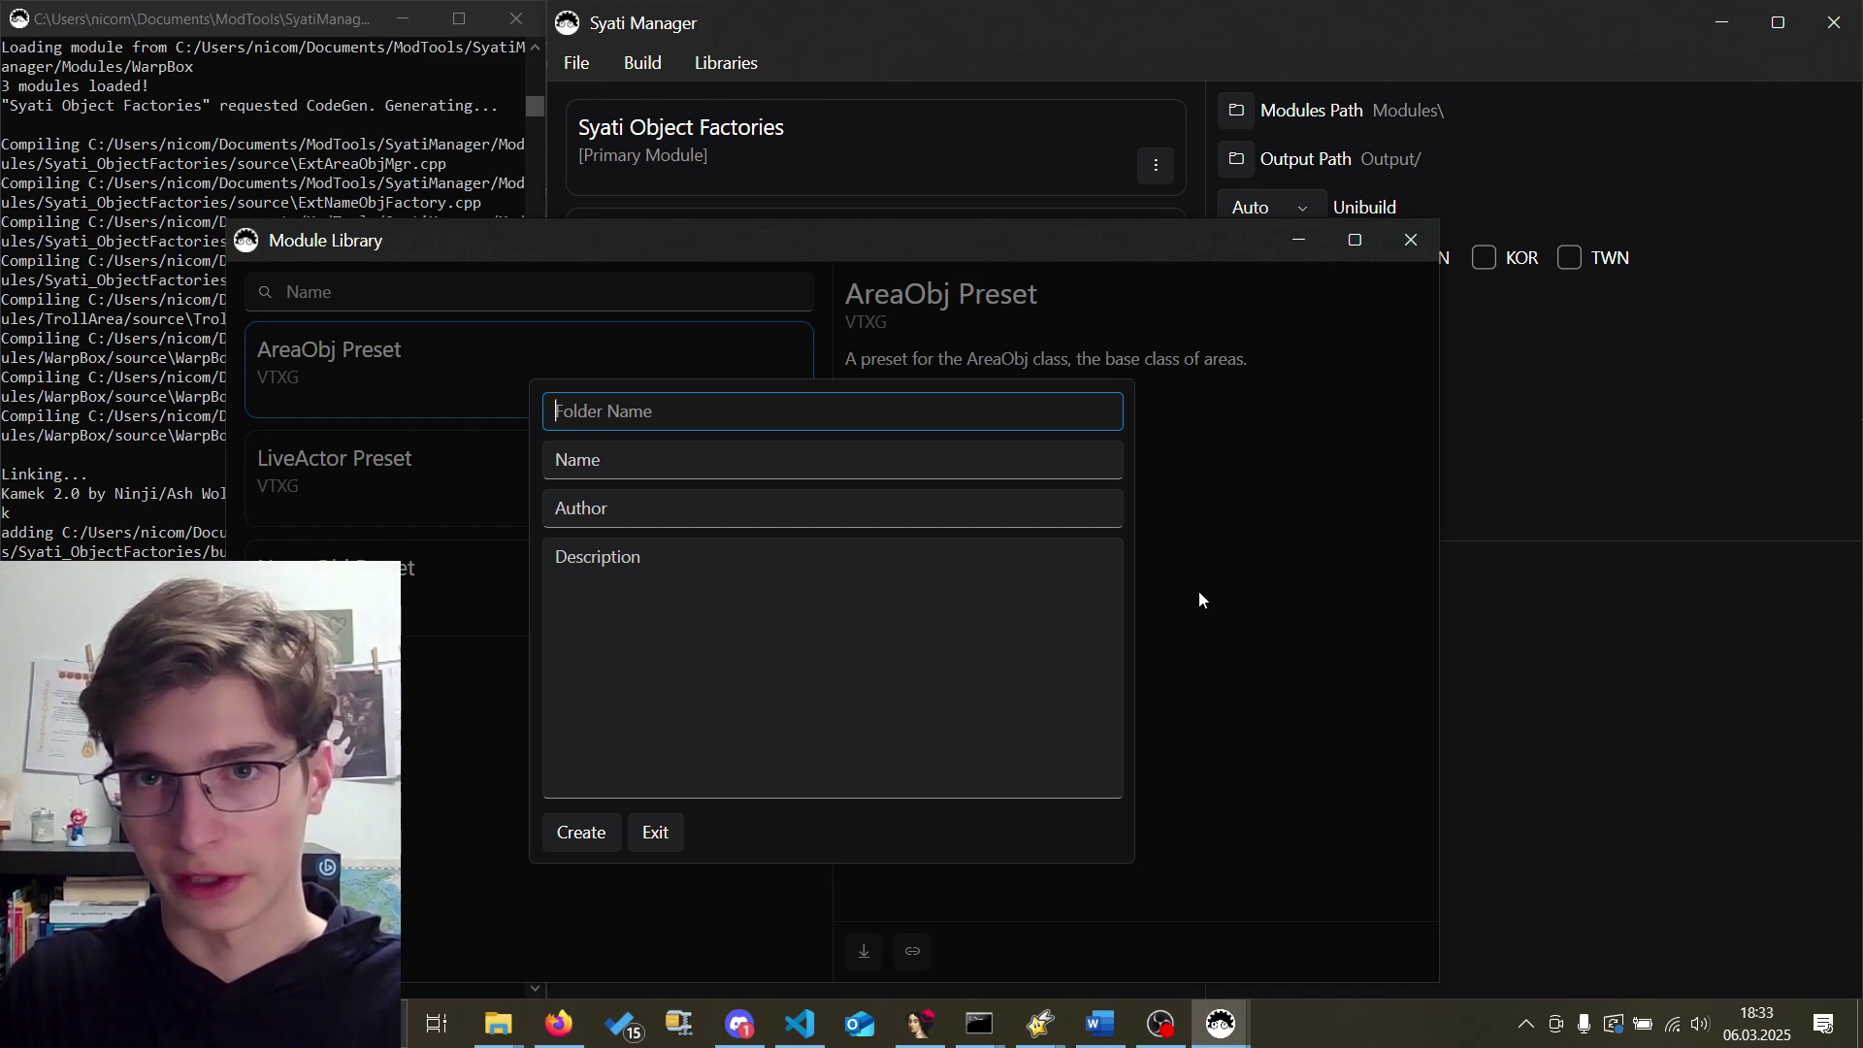
{"action": "type", "text": "YouTubeArea"}
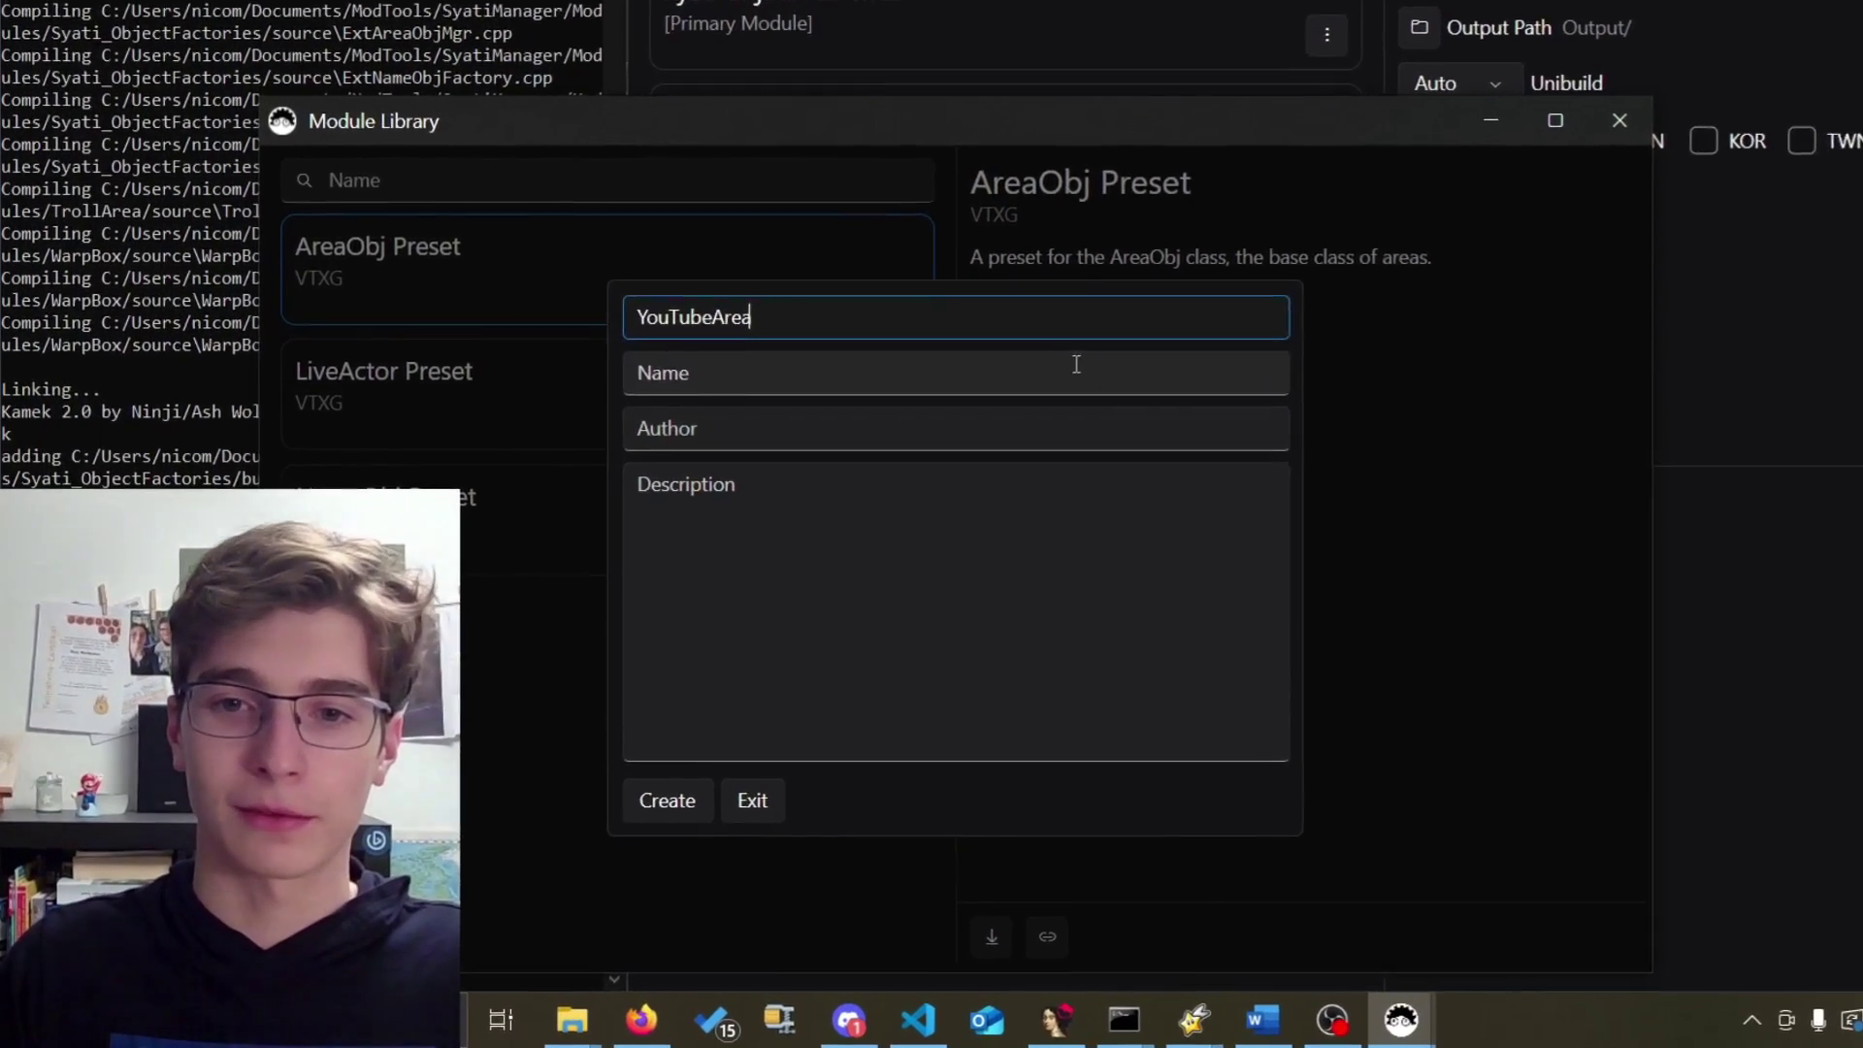
{"action": "key", "text": "Tab"}
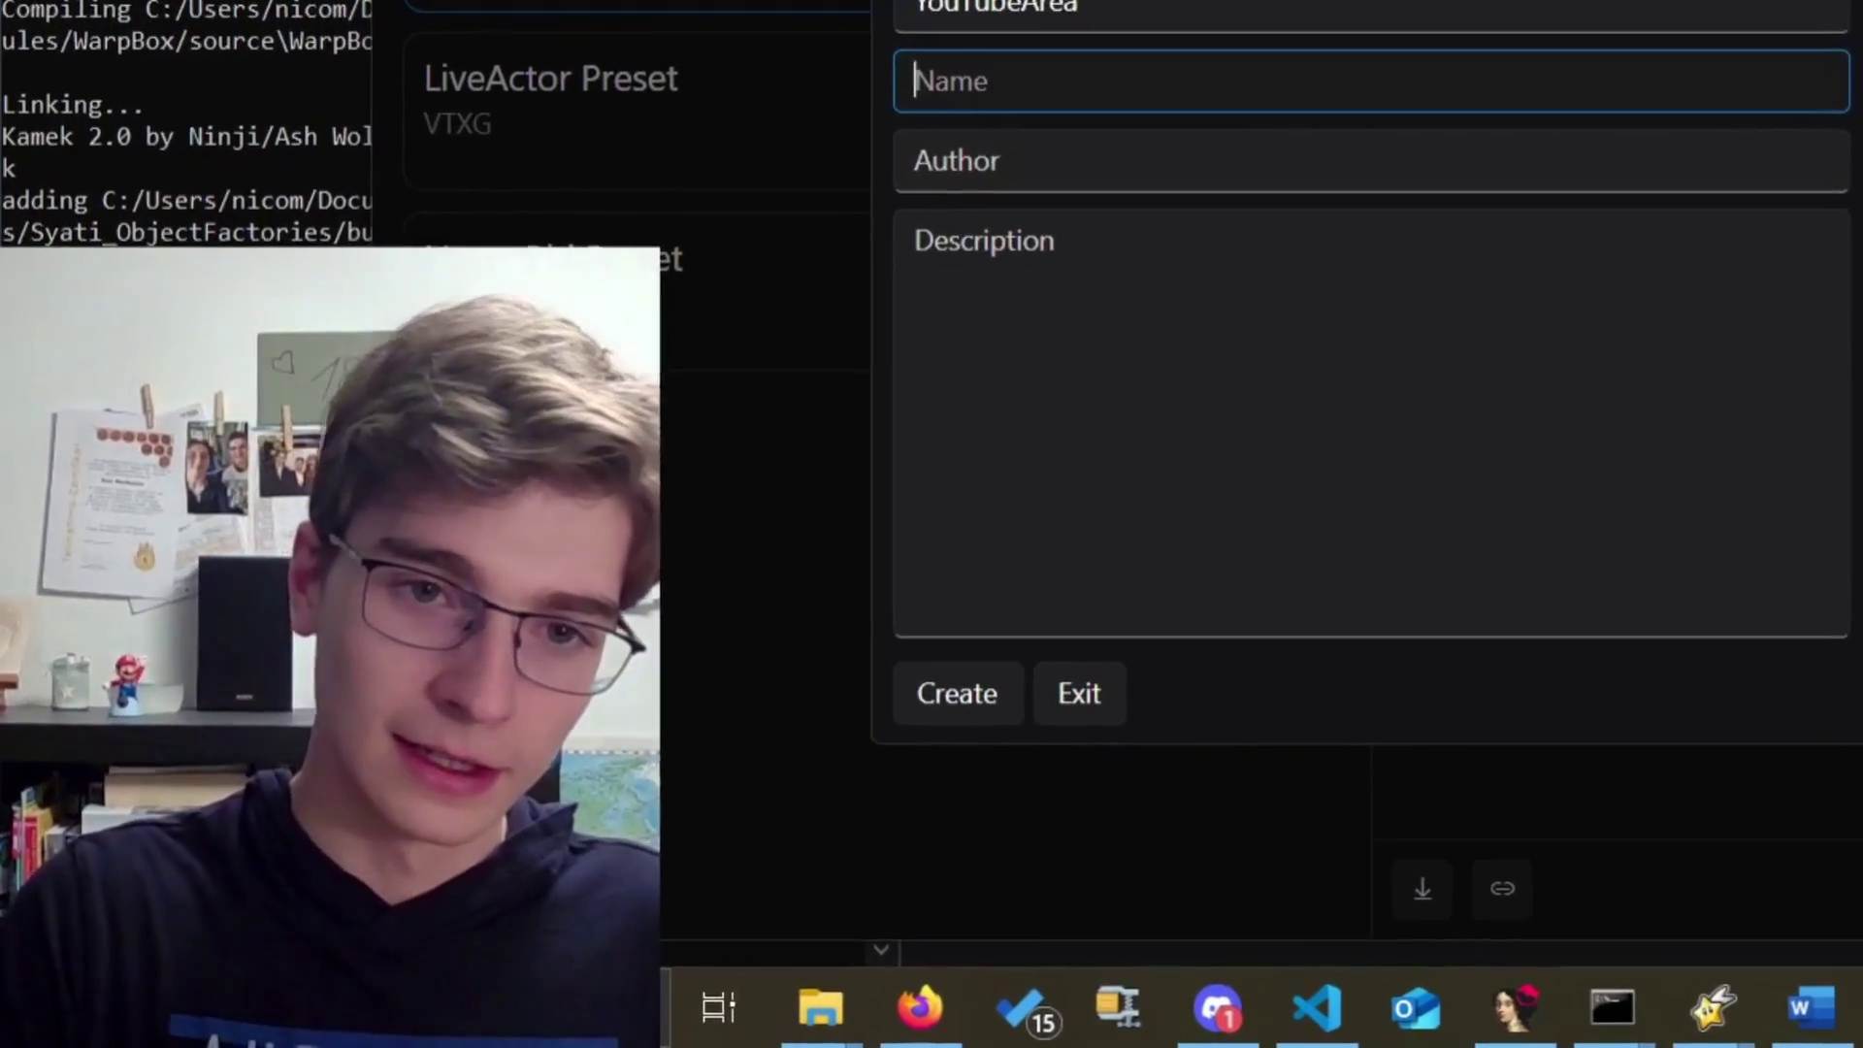
{"action": "type", "text": "YouTube Area"}
{"action": "key", "text": "Tab"}
{"action": "type", "text": "Bavar"}
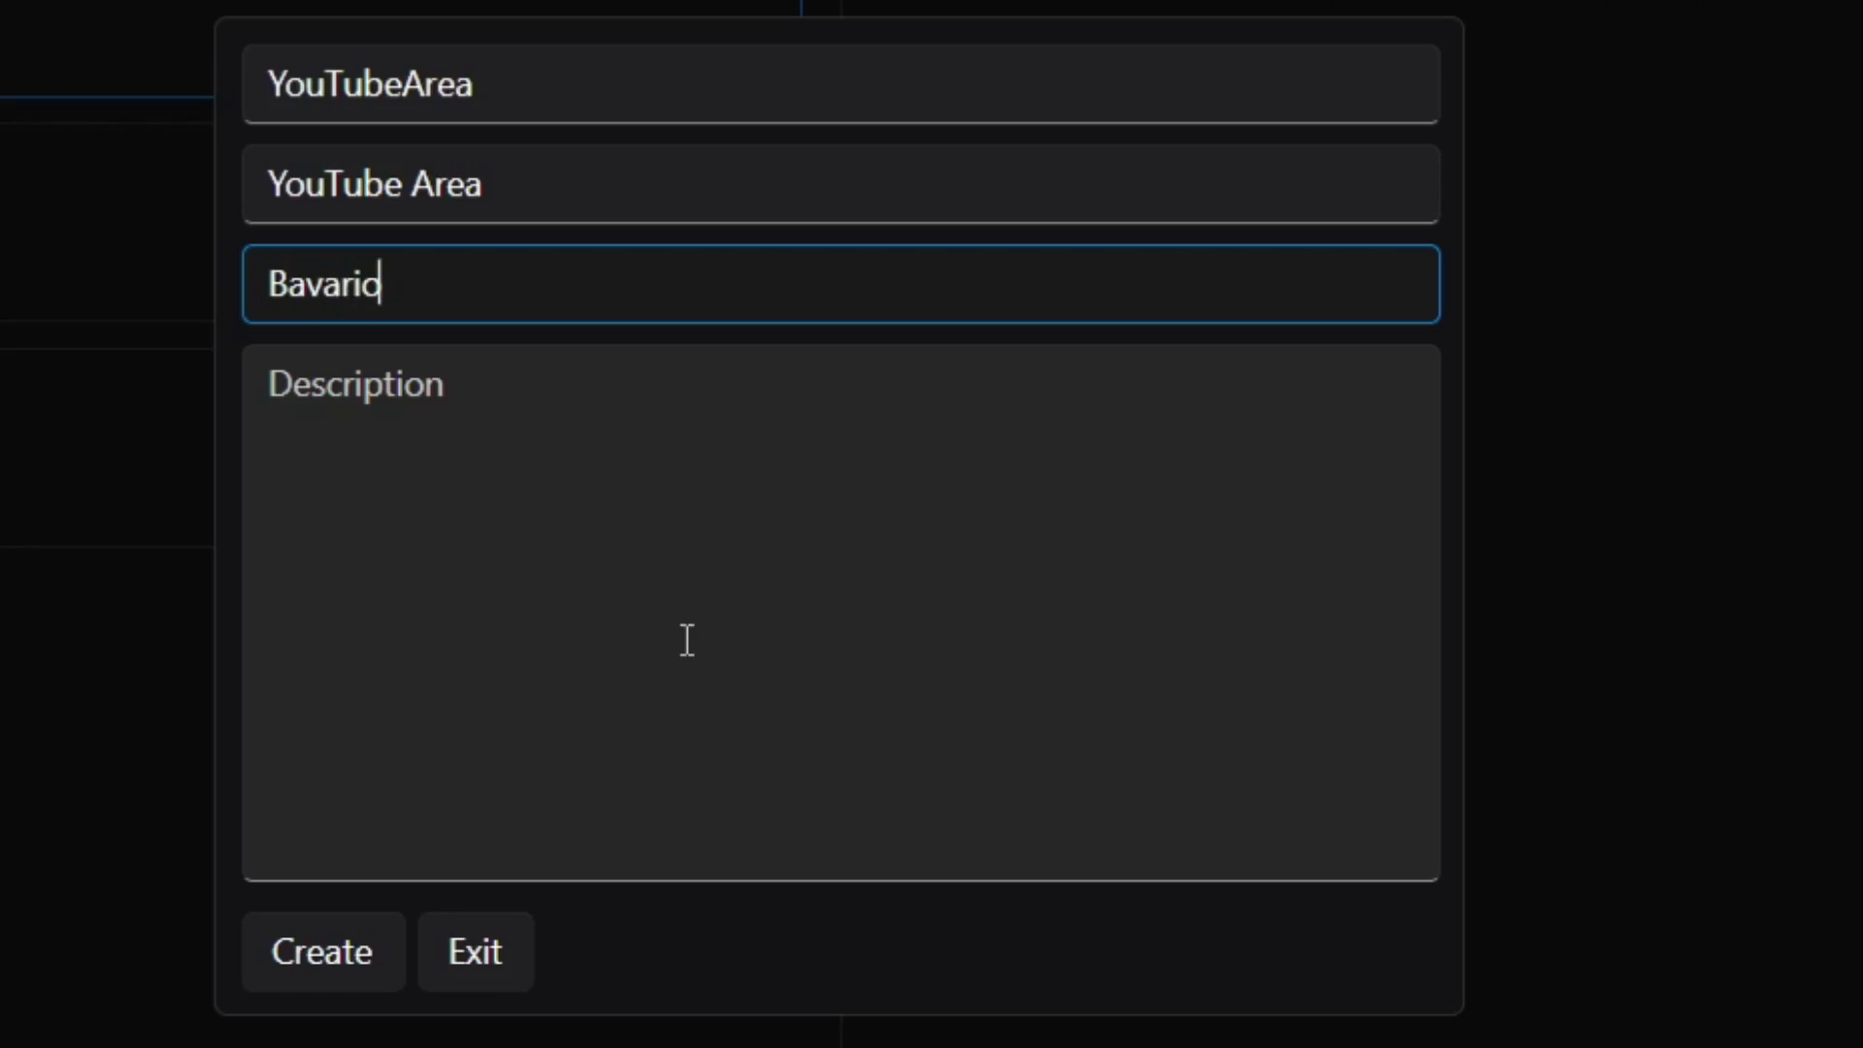
Describe the module as "This is a funny YouTube area that shows the amount of subscribers on screen and begs you to subscribe! Totally!" and create it.
{"action": "key", "text": "Tab"}
{"action": "type", "text": "This"}
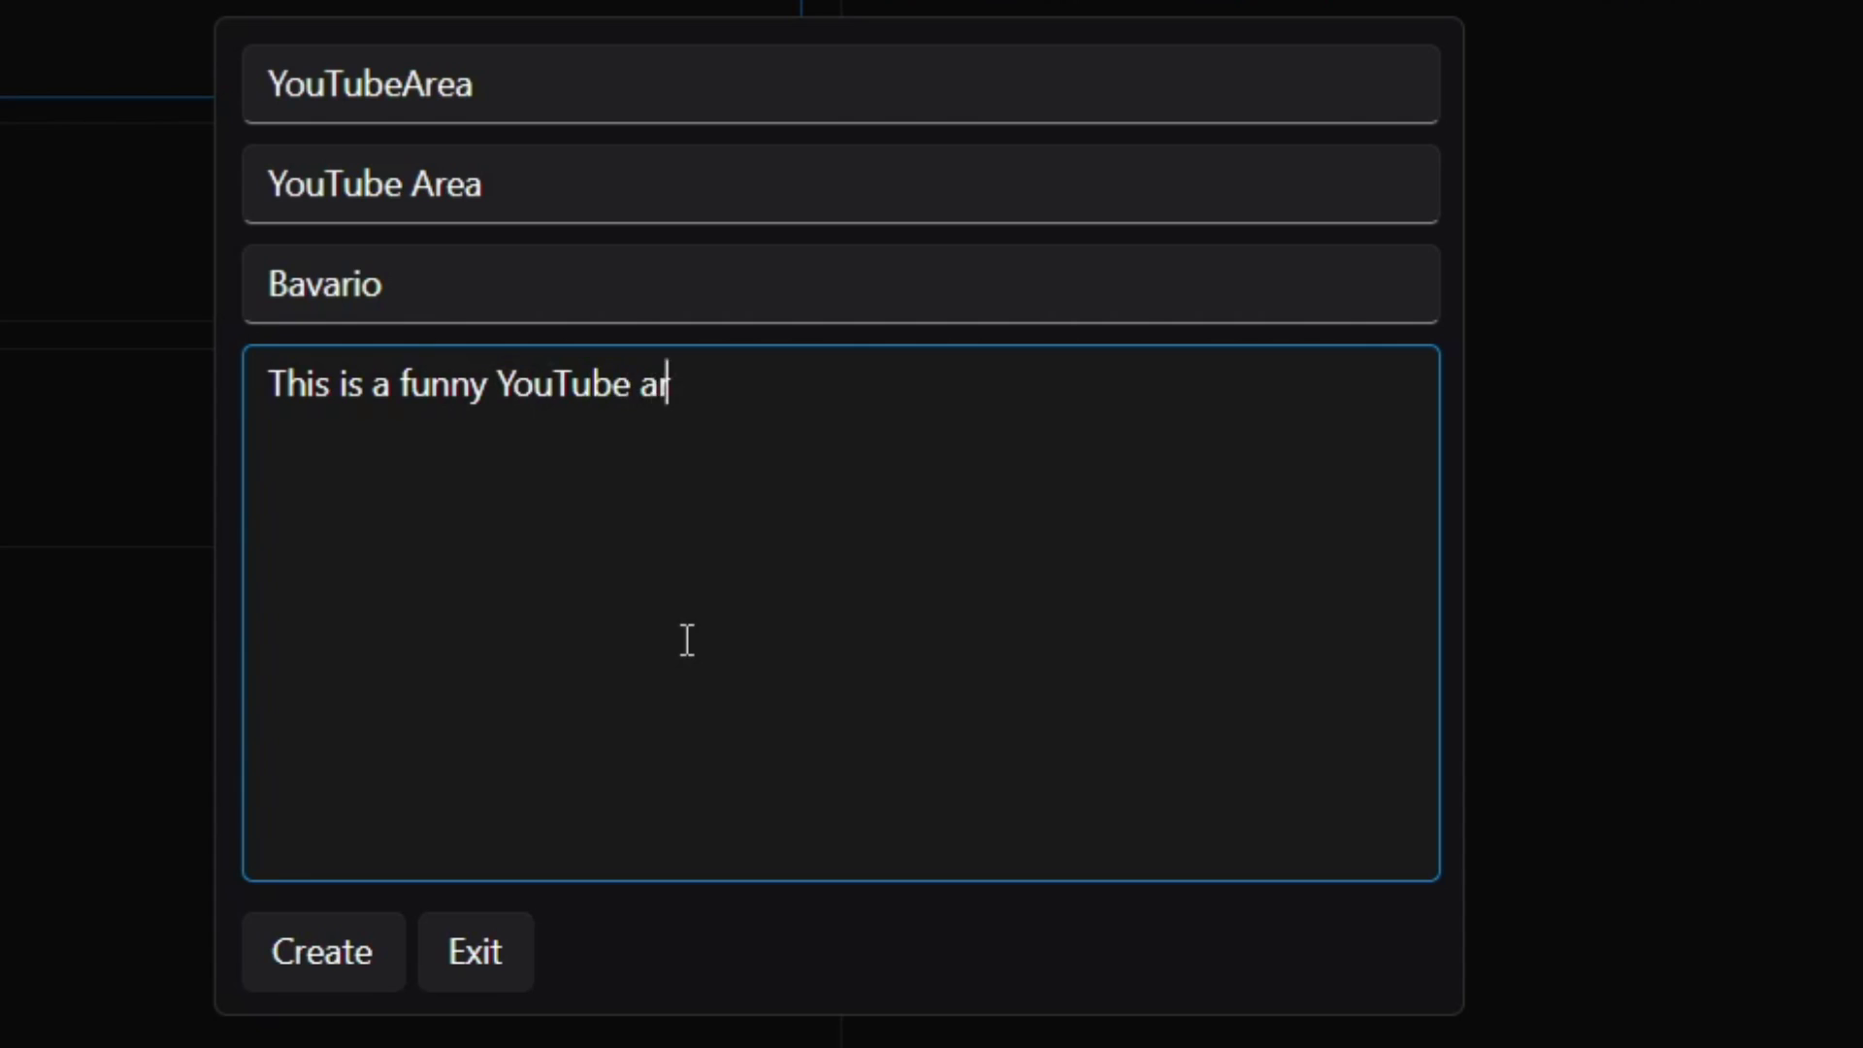
{"action": "type", "text": " that shows the amount"}
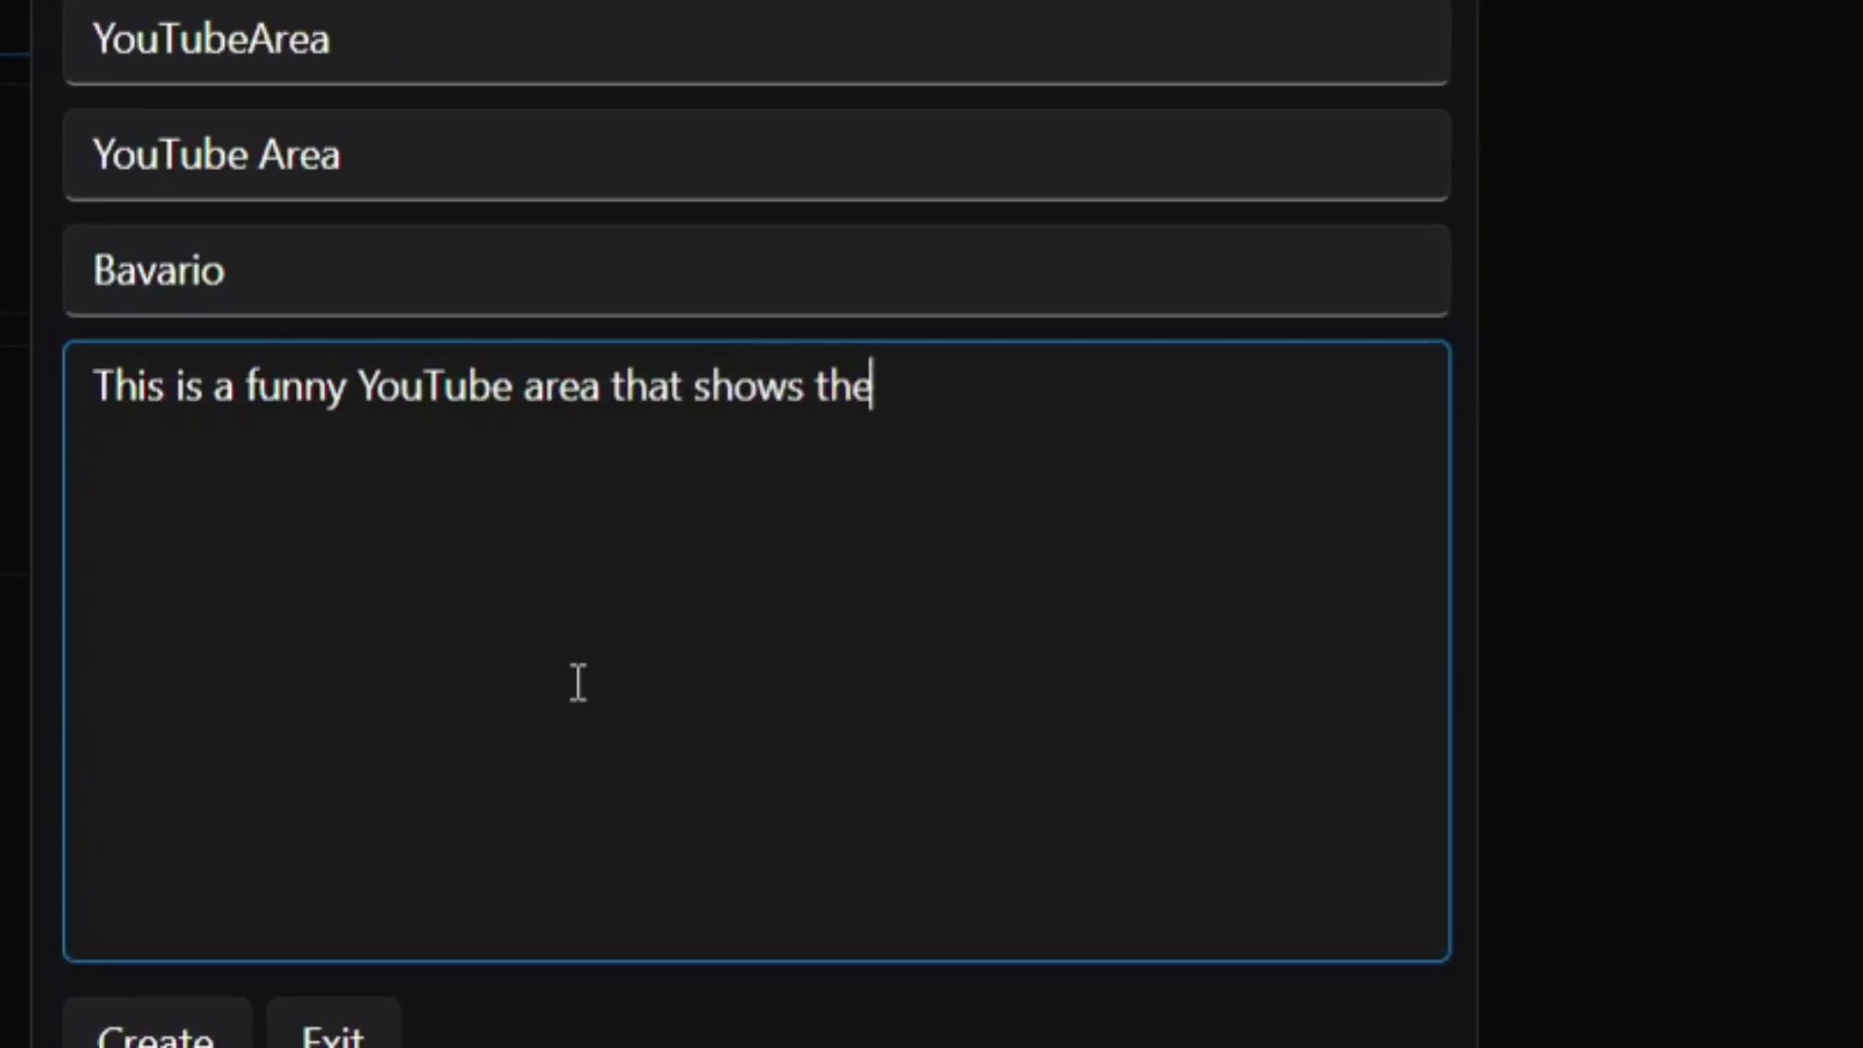
{"action": "type", "text": " of subscribers on"}
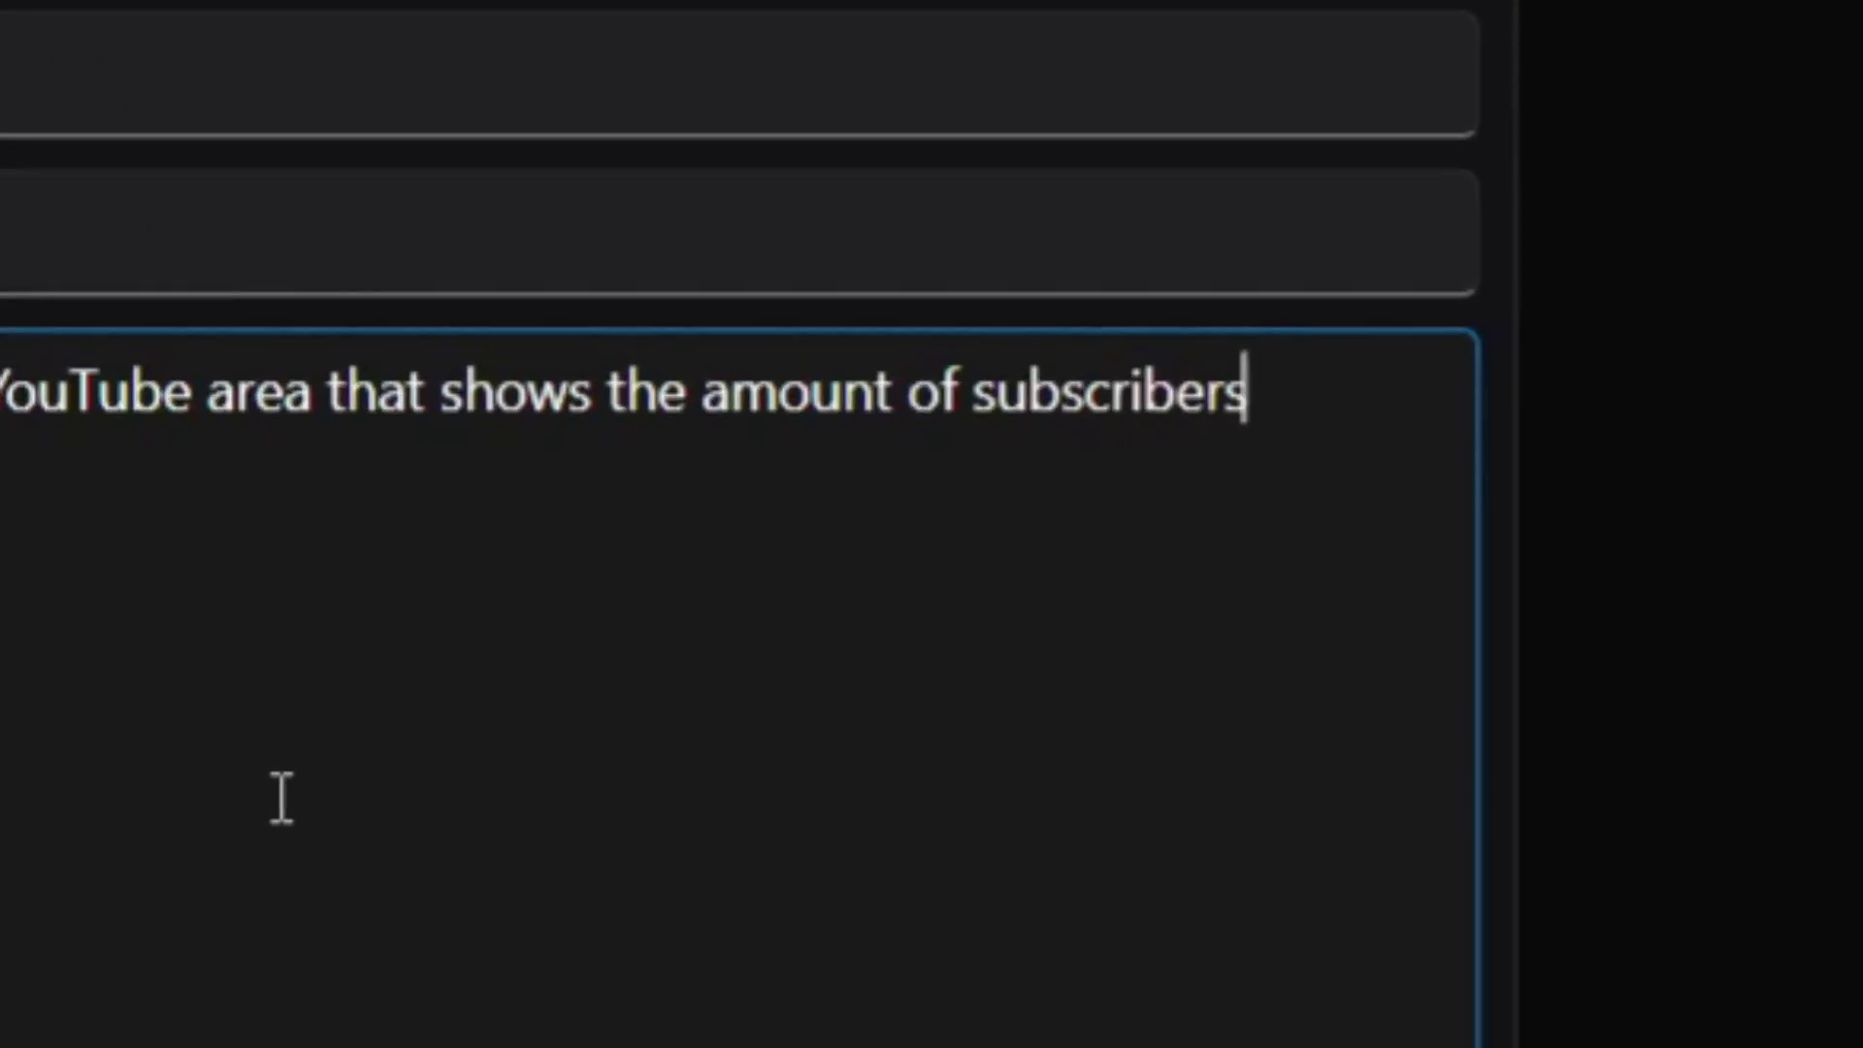
{"action": "type", "text": " screen and begs you to"}
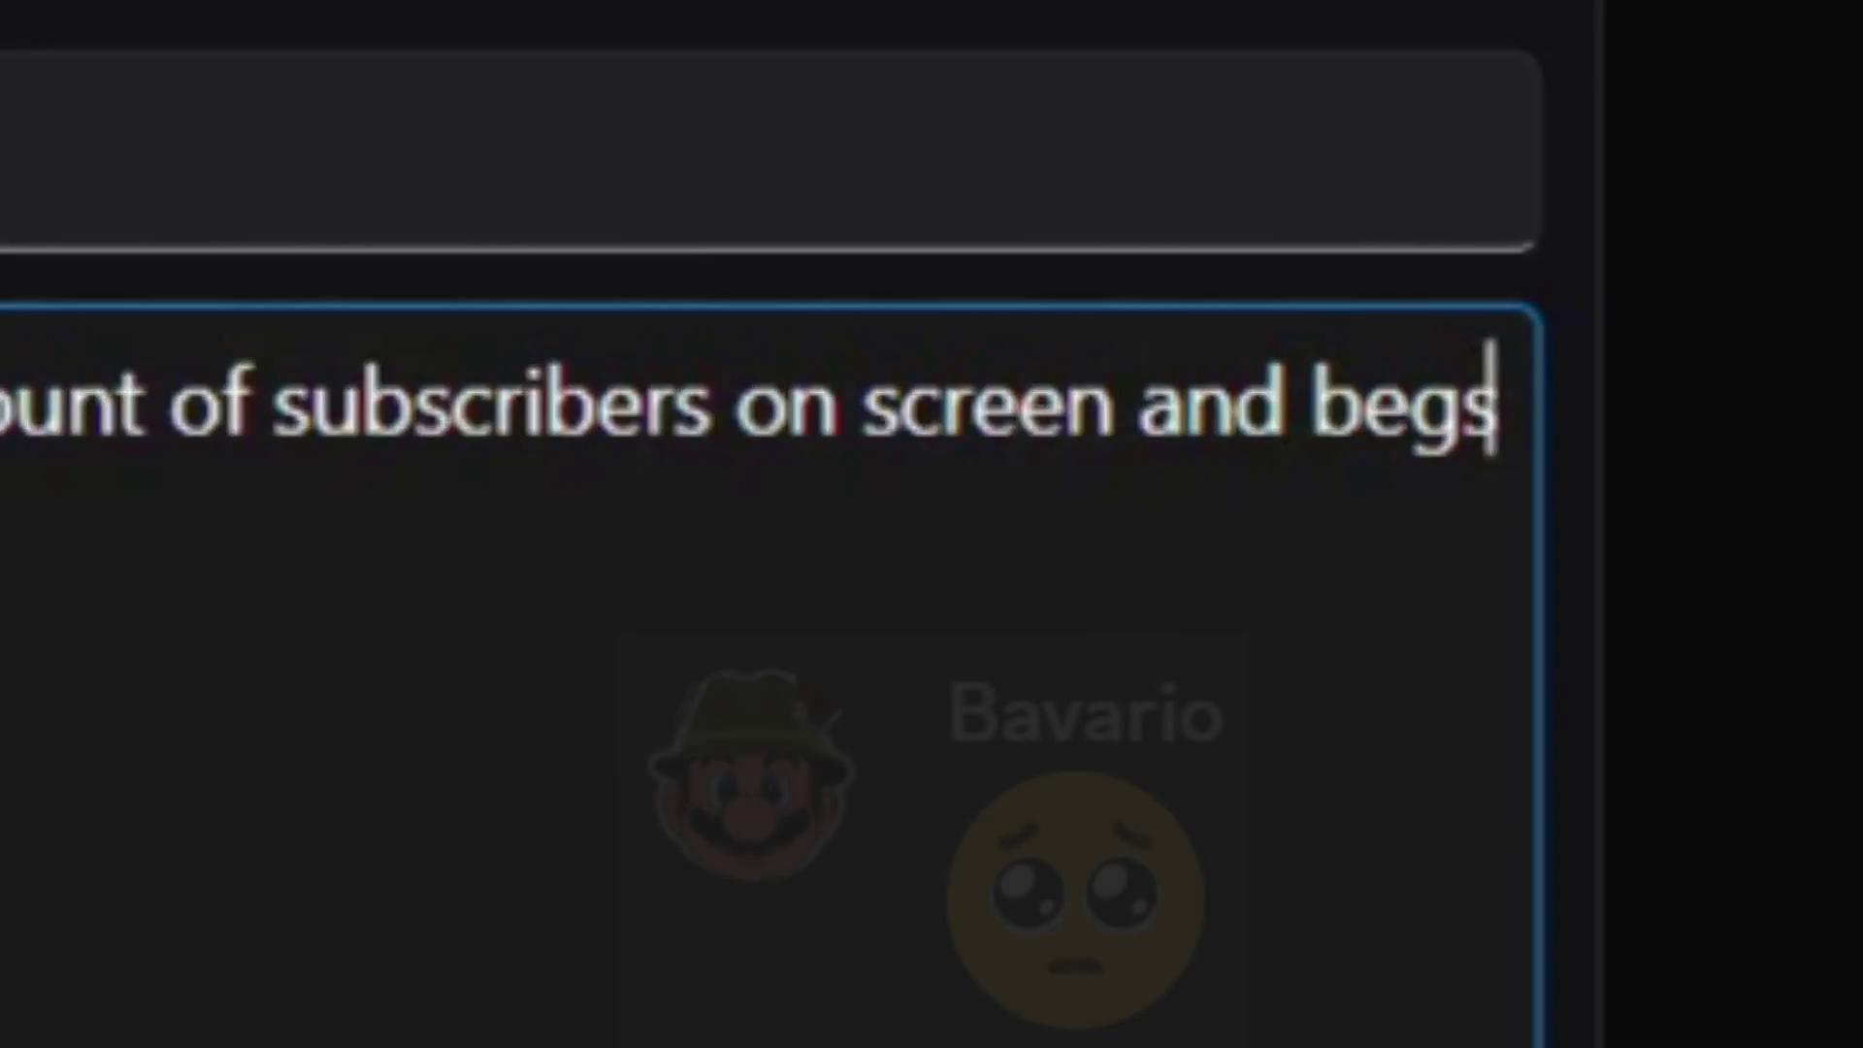
{"action": "type", "text": " sc"}
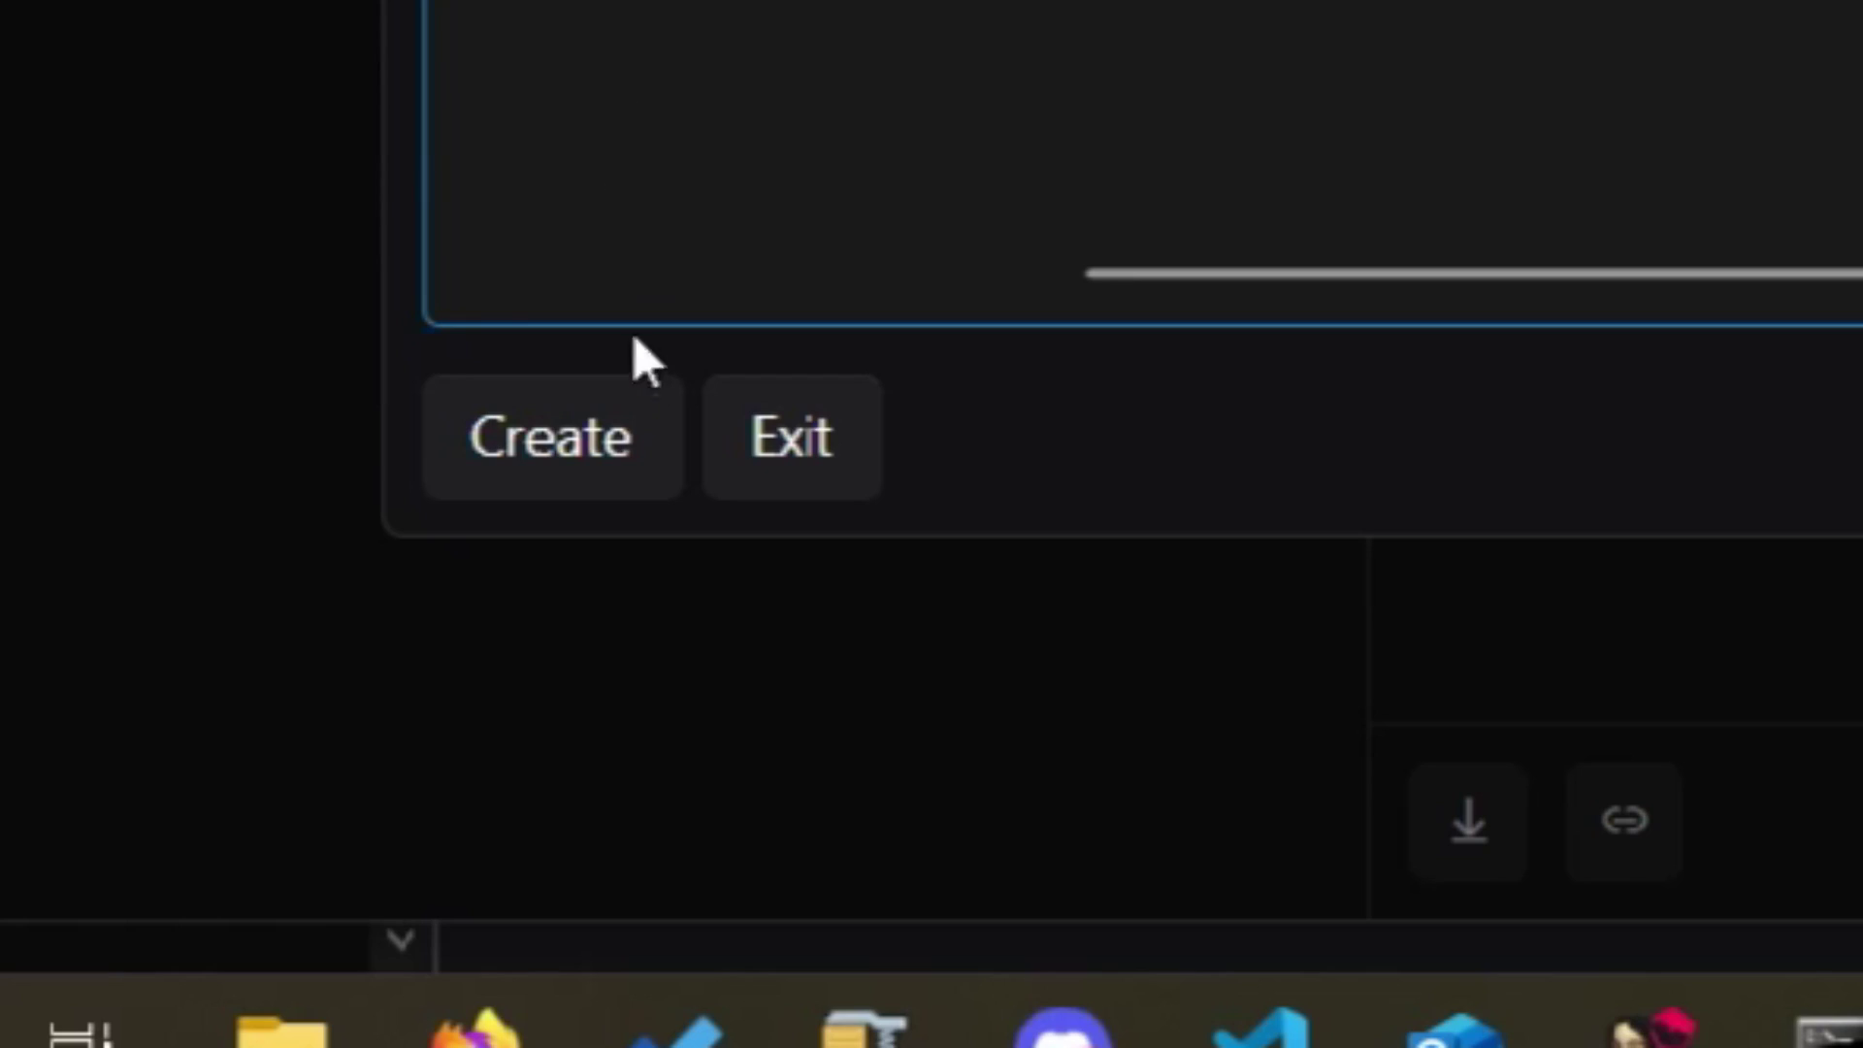
{"action": "left_click", "coordinate": [563, 470]}
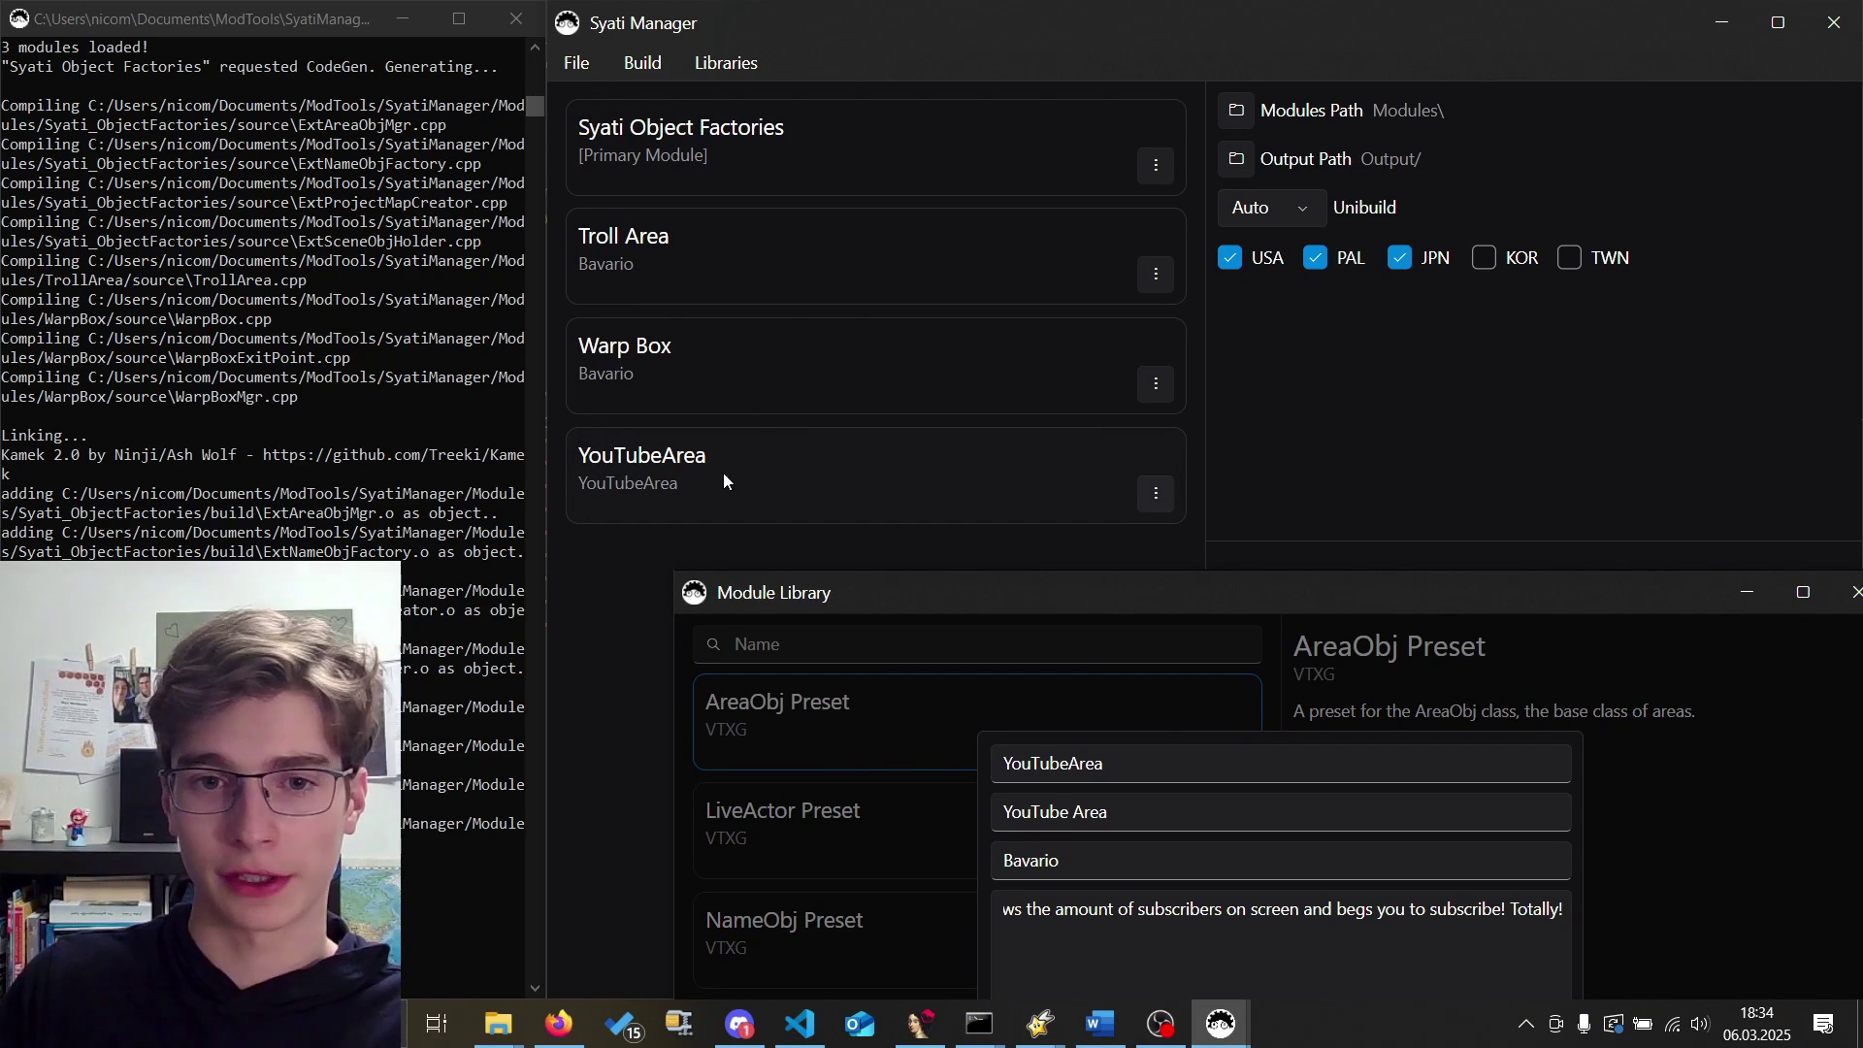
Close the preset library and open the YouTubeArea module's folder in the file explorer.
{"action": "left_click_drag", "start_coordinate": [796, 591], "coordinate": [410, 231]}
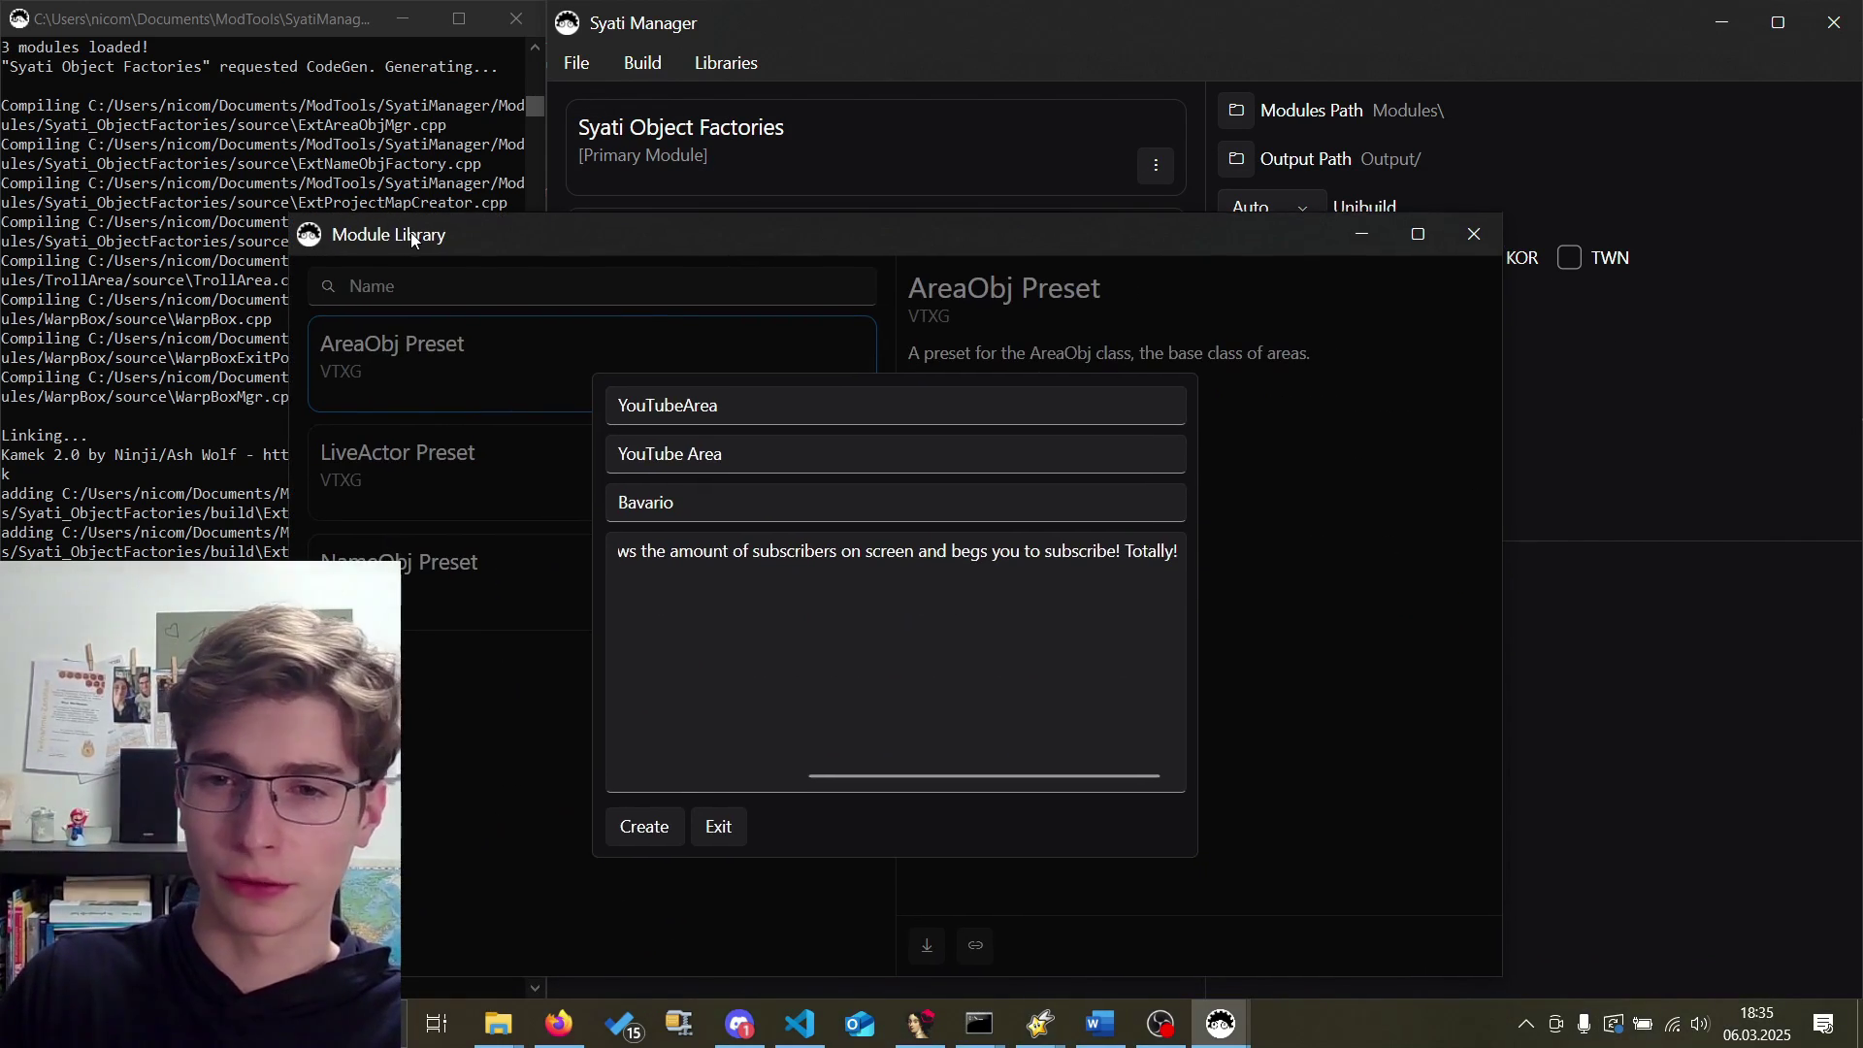
{"action": "left_click", "coordinate": [1476, 238]}
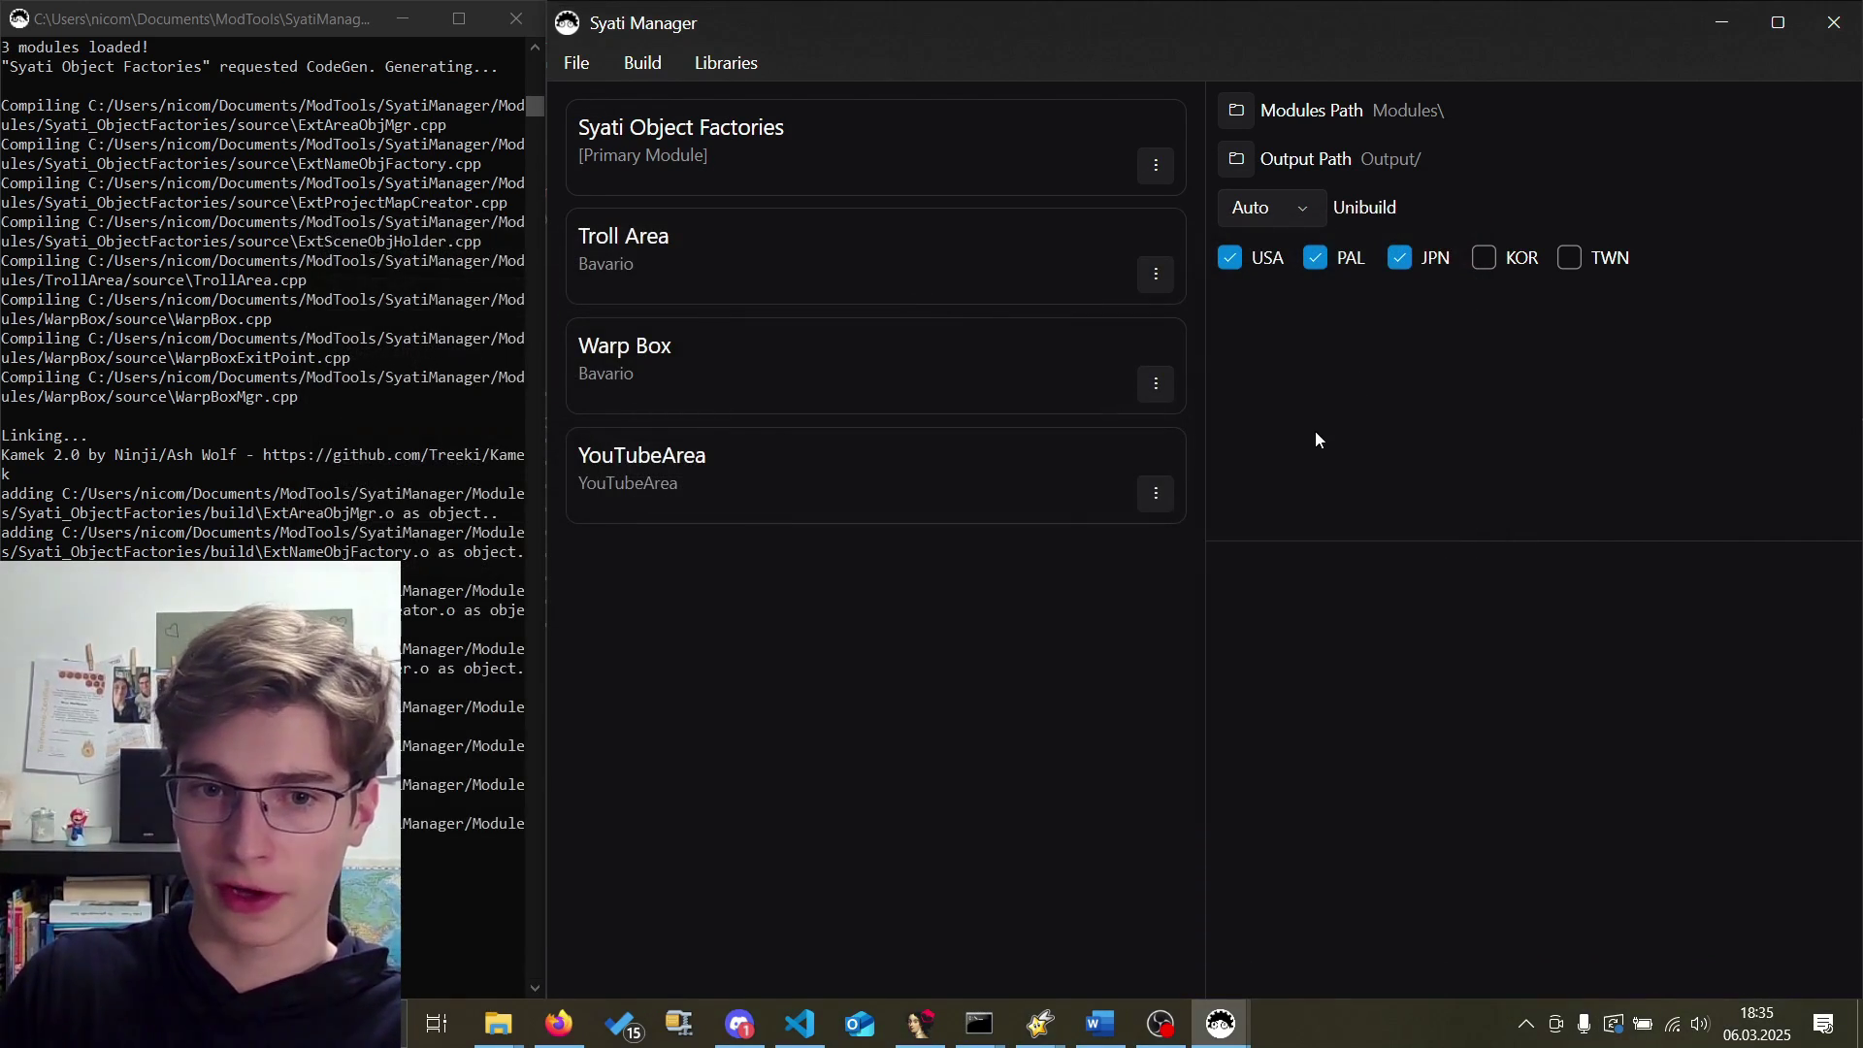
{"action": "left_click", "coordinate": [1156, 494]}
{"action": "left_click", "coordinate": [1170, 654]}
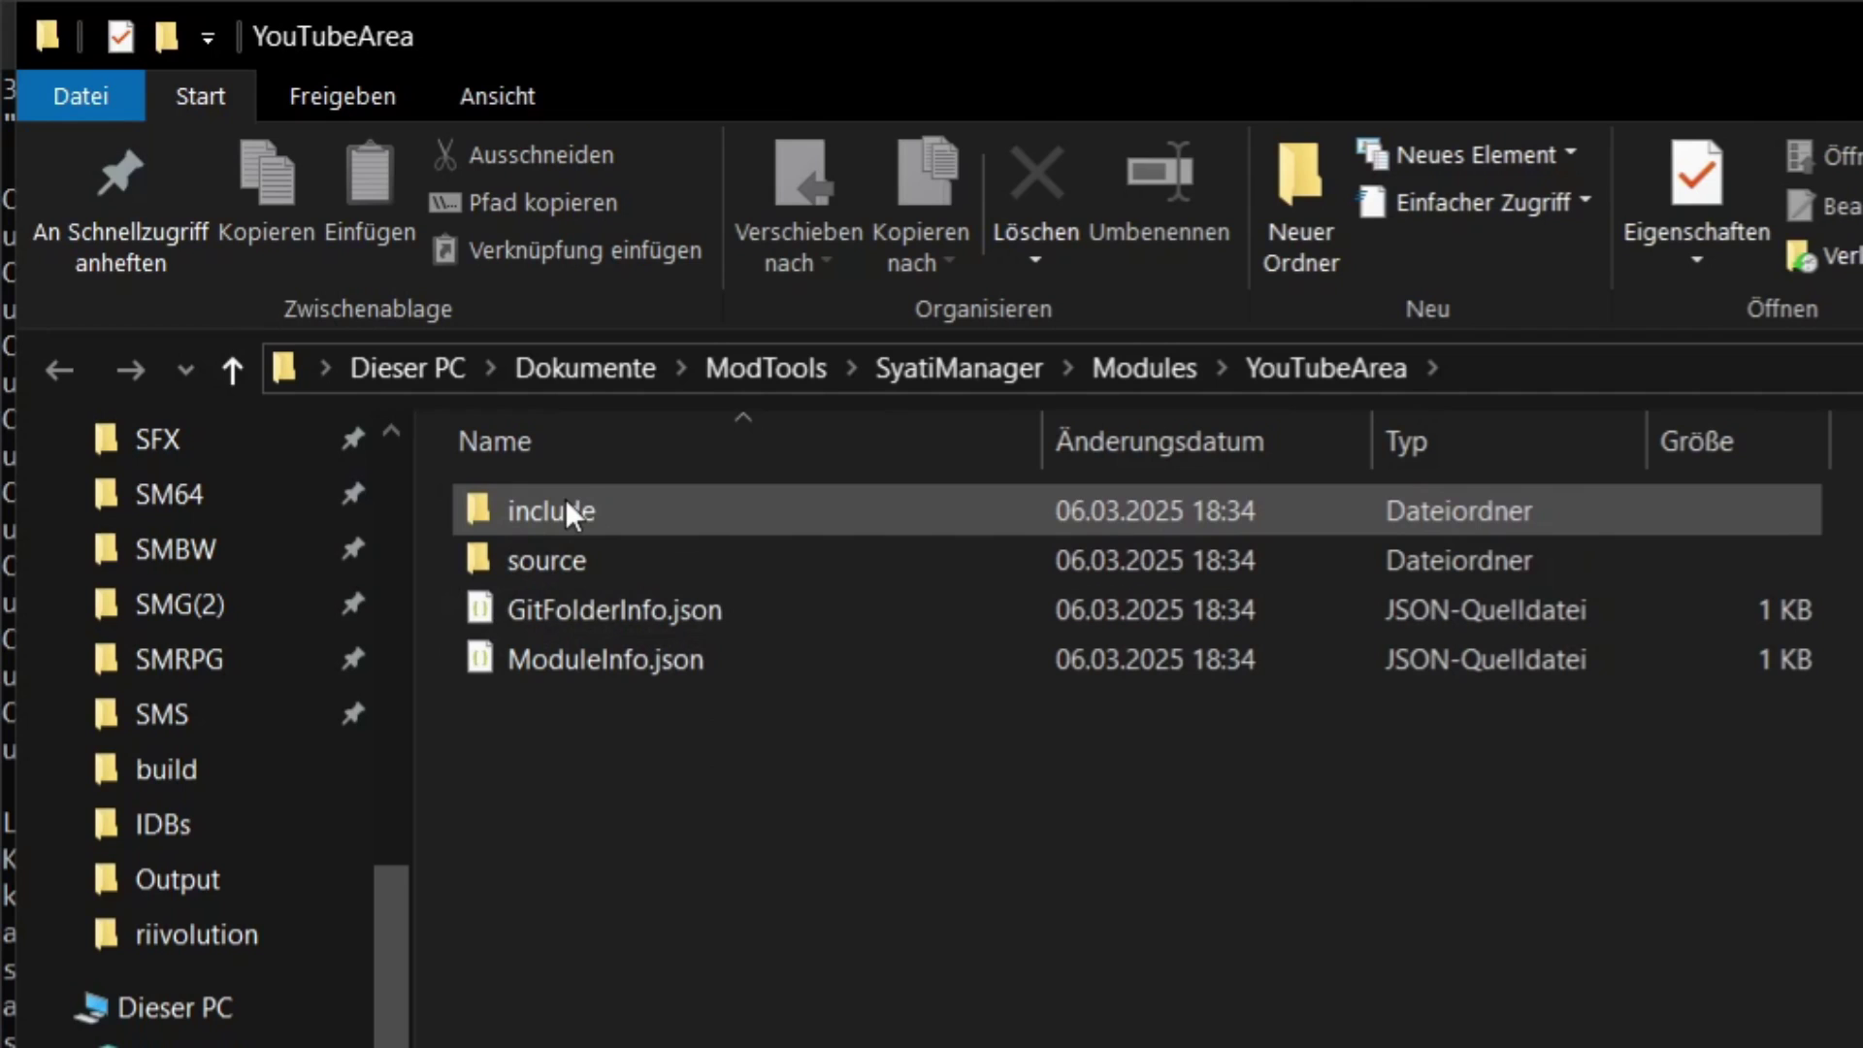
Look over the YouTubeArea module's include and source folders and two JSON files, and open YouTubeArea.cpp from the source folder.
{"action": "left_click", "coordinate": [312, 272]}
{"action": "left_click", "coordinate": [330, 295]}
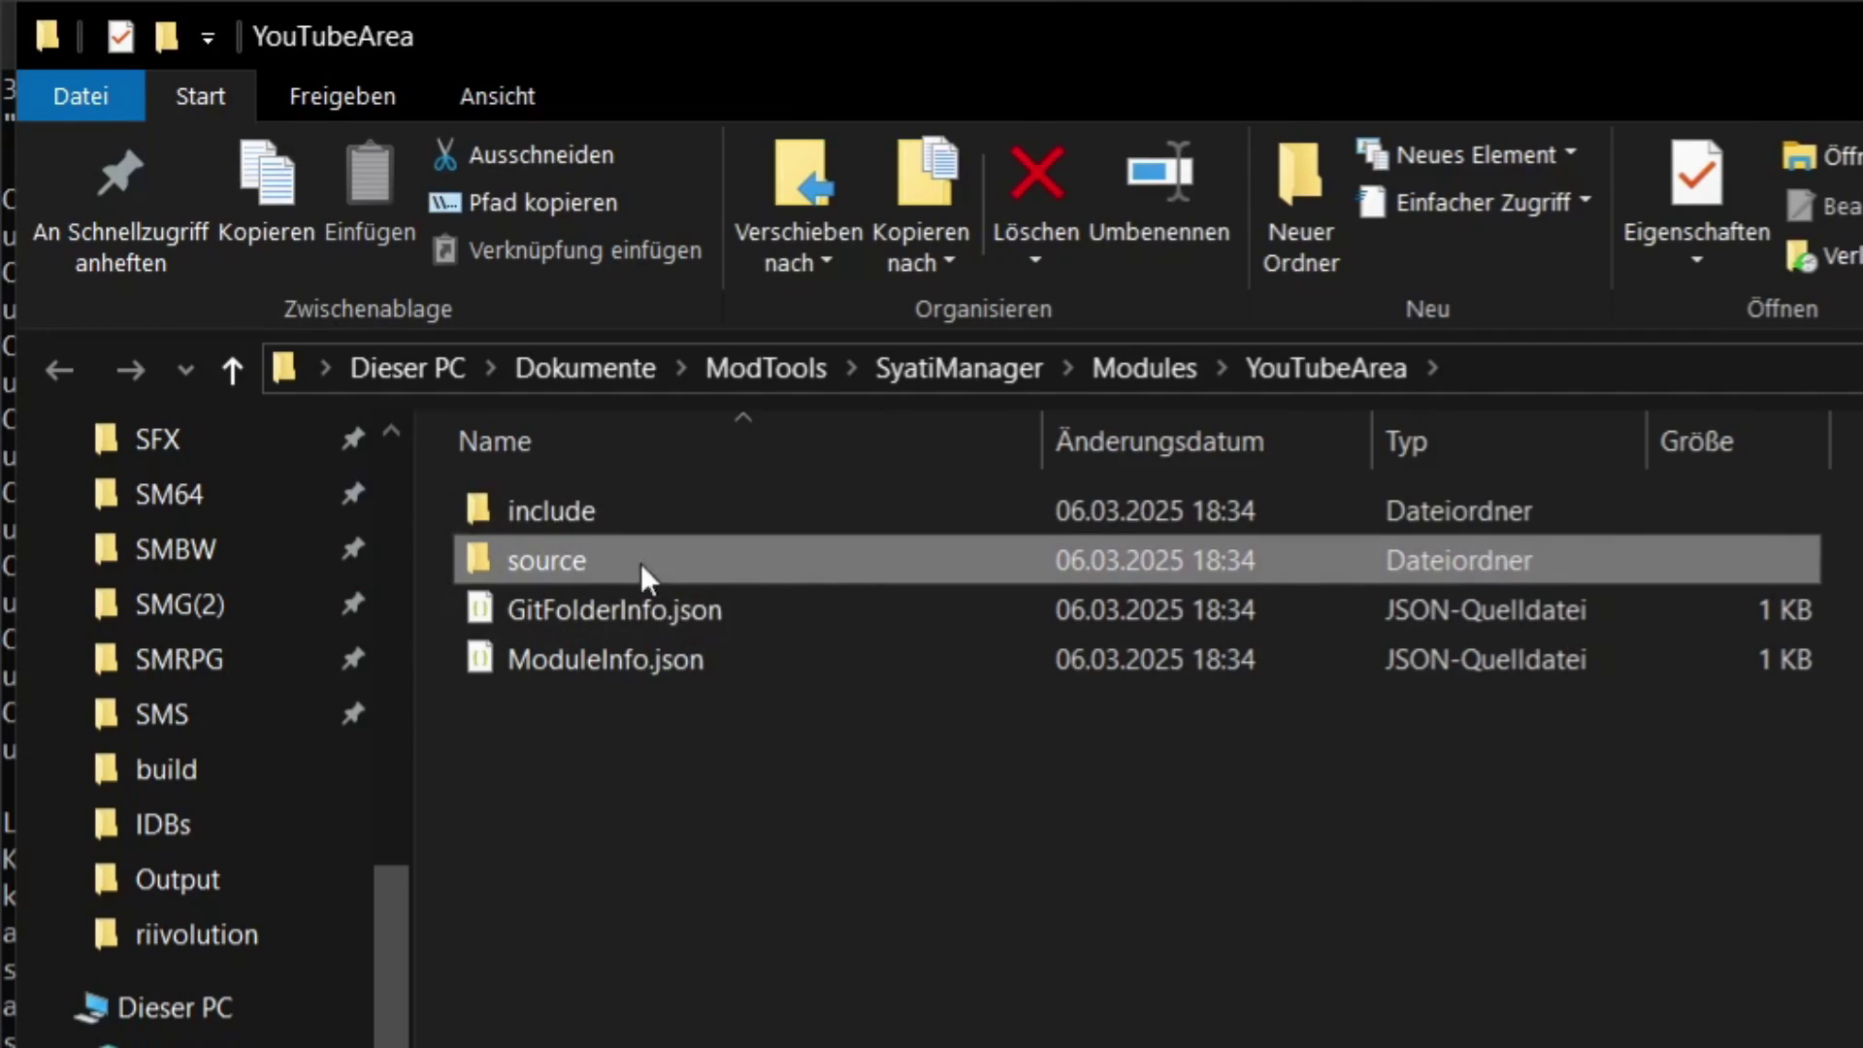
{"action": "left_click", "coordinate": [754, 609]}
{"action": "left_click", "coordinate": [756, 659], "text": "shift"}
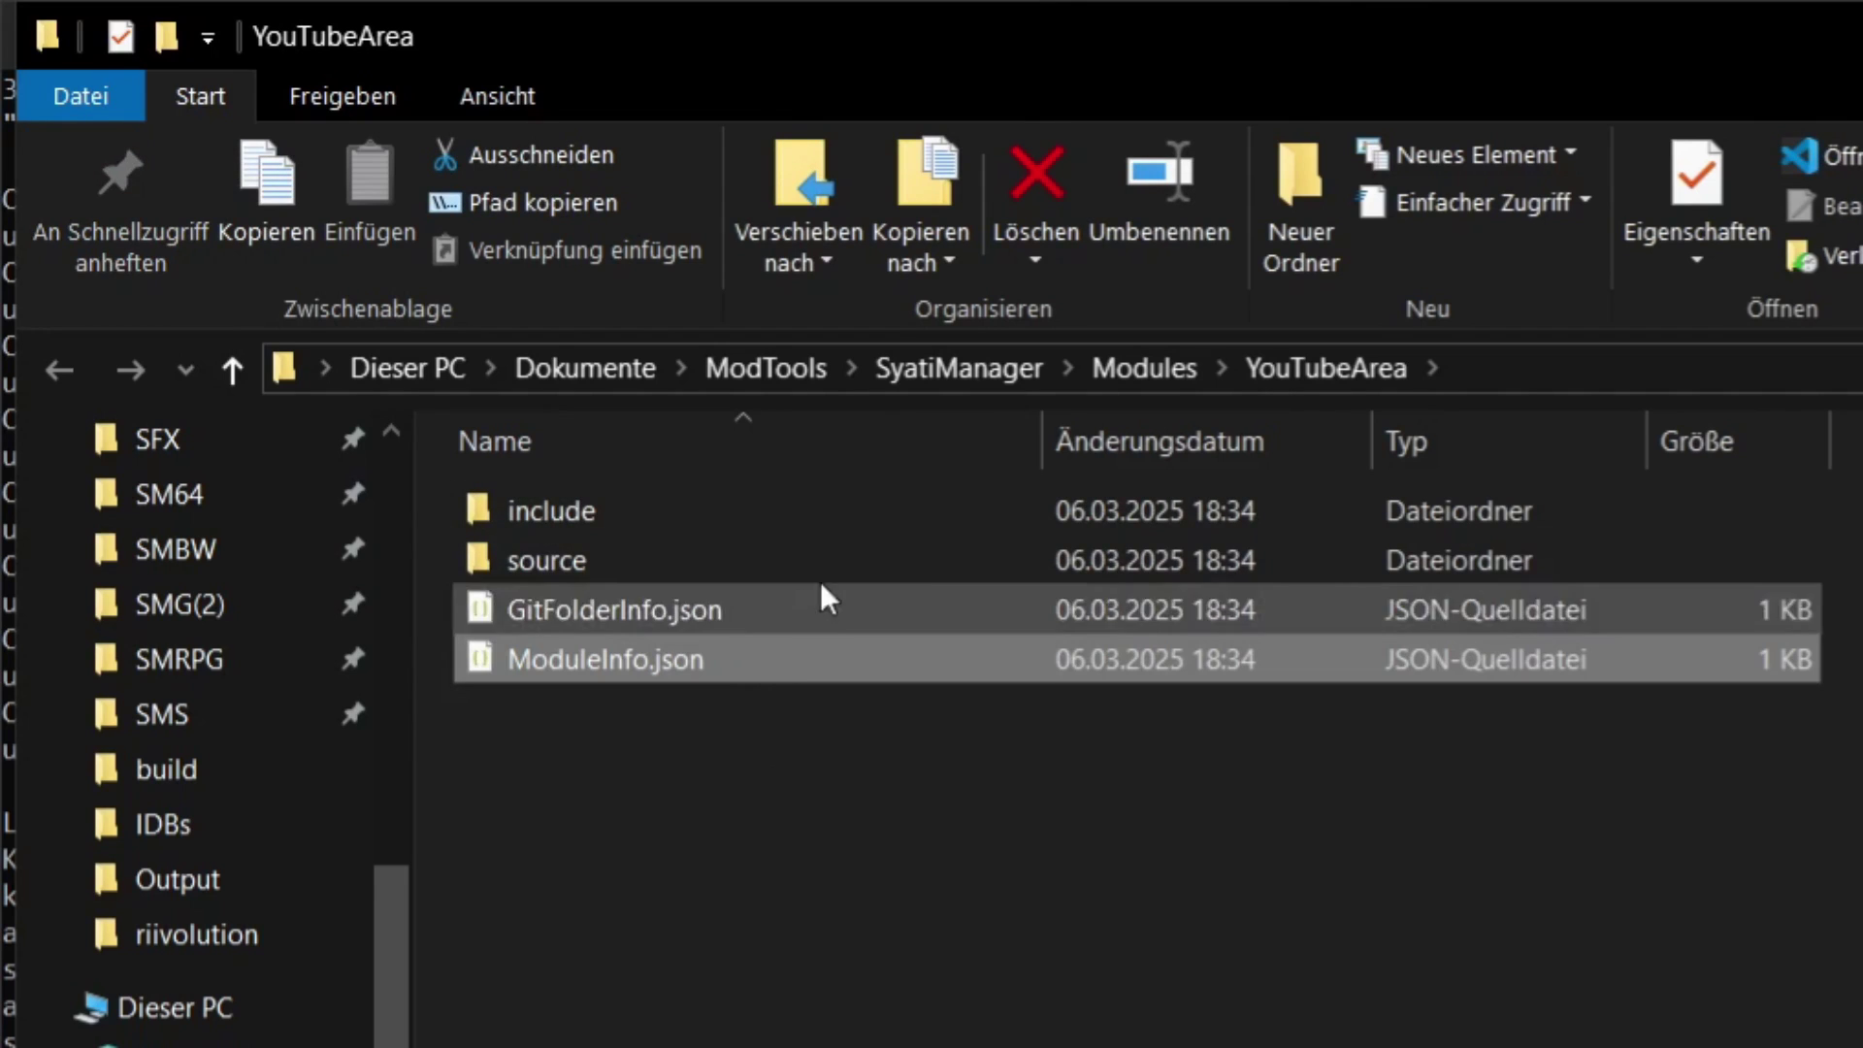
{"action": "double_click", "coordinate": [664, 580]}
{"action": "double_click", "coordinate": [582, 512]}
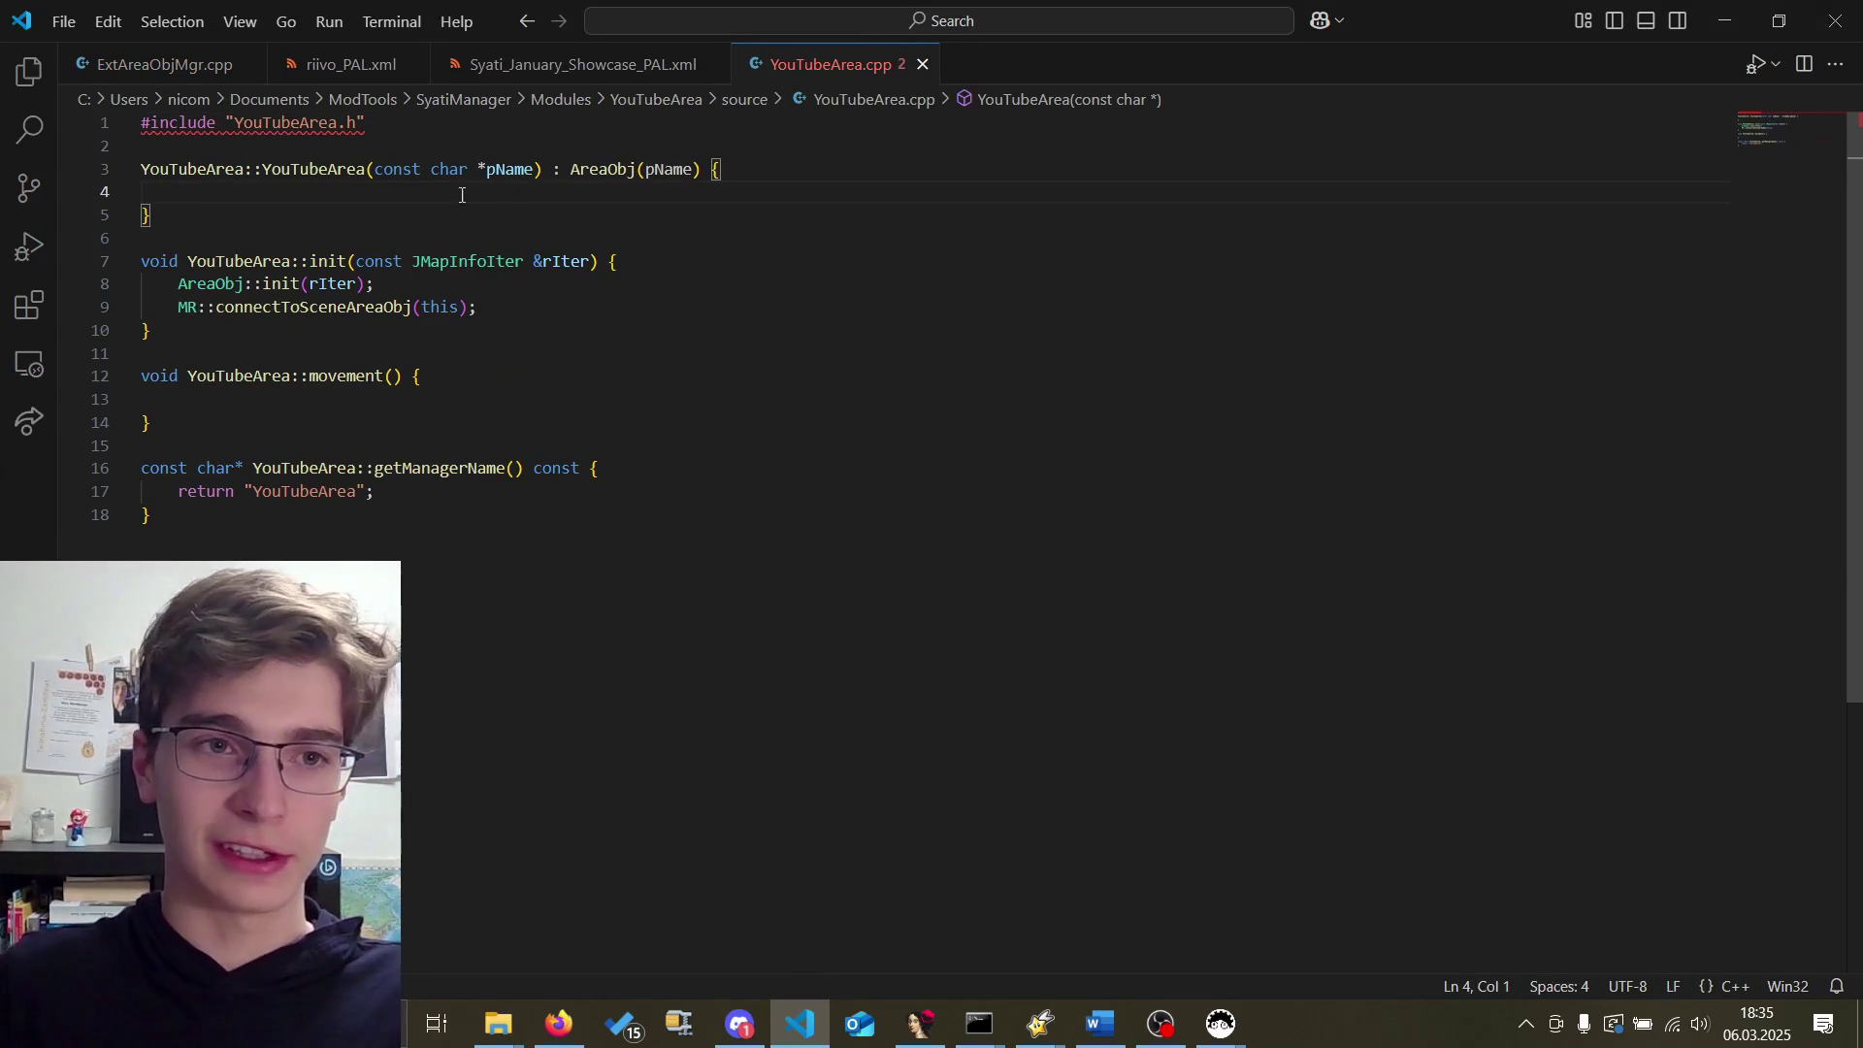
Examine the constructor, its AreaObj base call and the init function in YouTubeArea.cpp.
{"action": "double_click", "coordinate": [176, 169]}
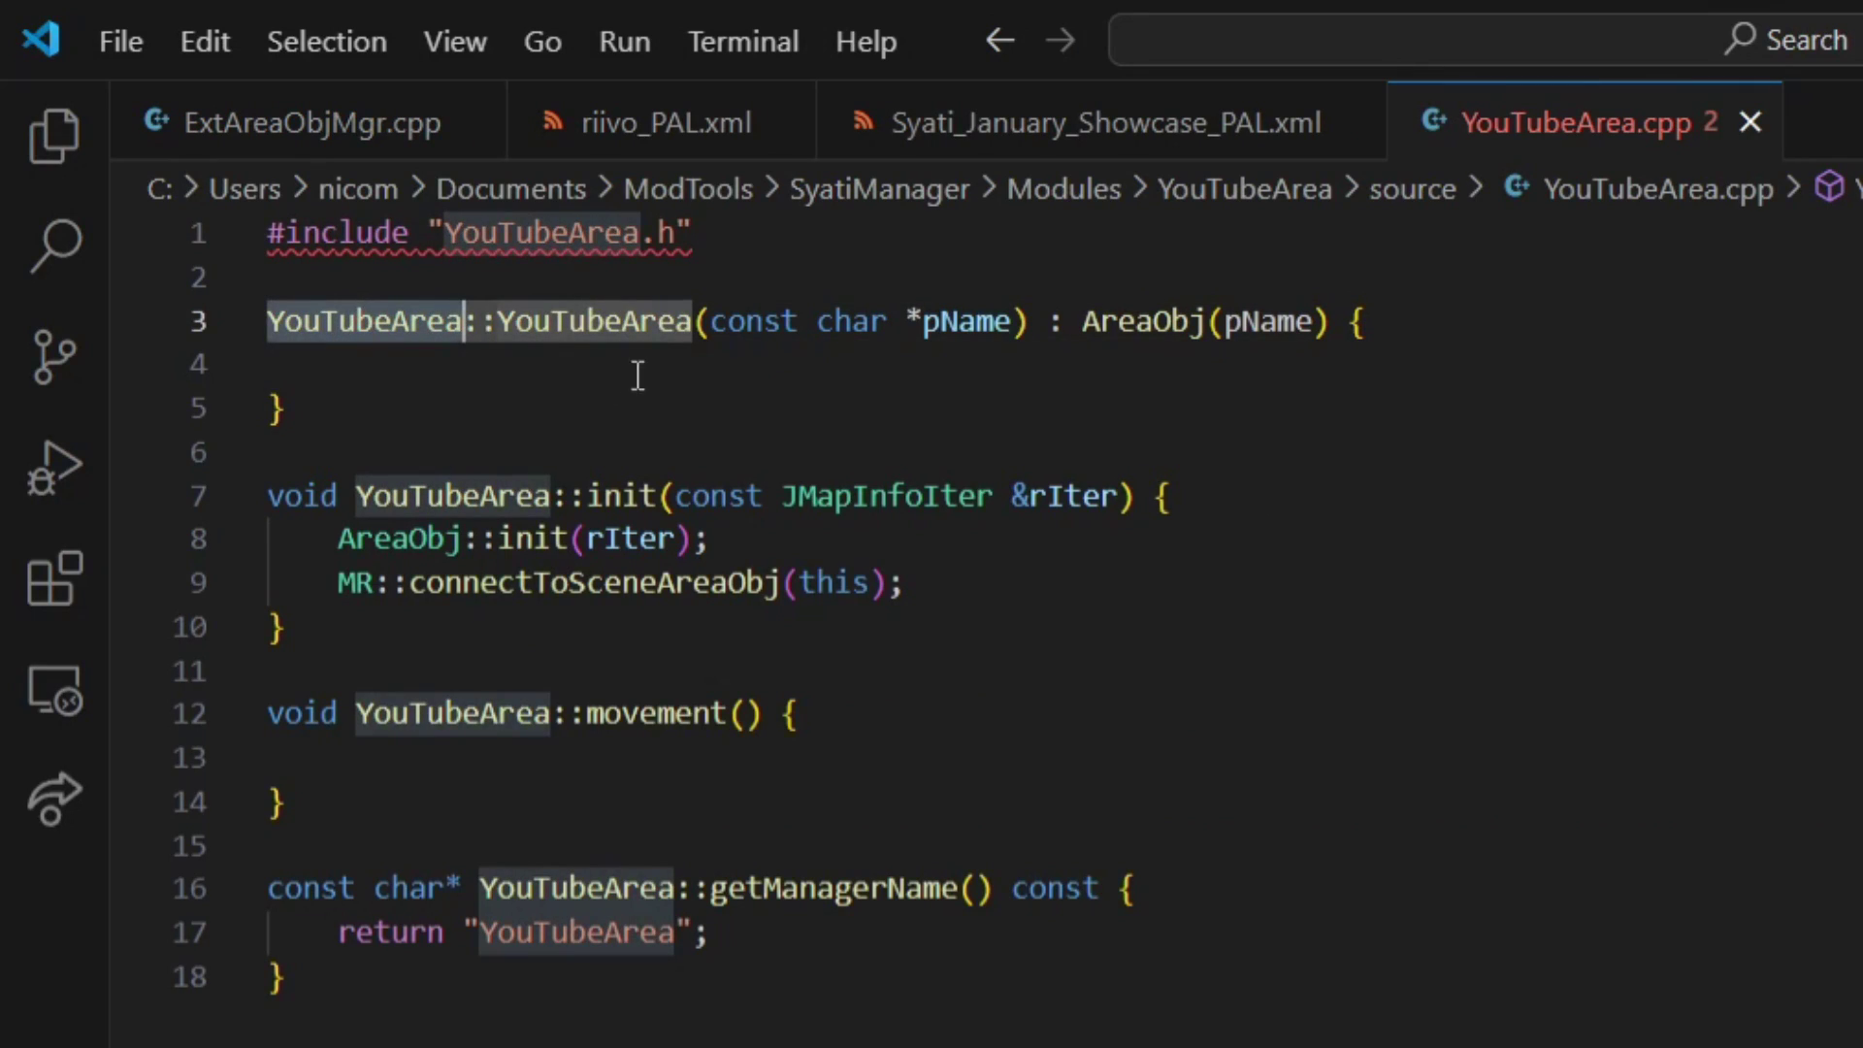
{"action": "left_click", "coordinate": [638, 376]}
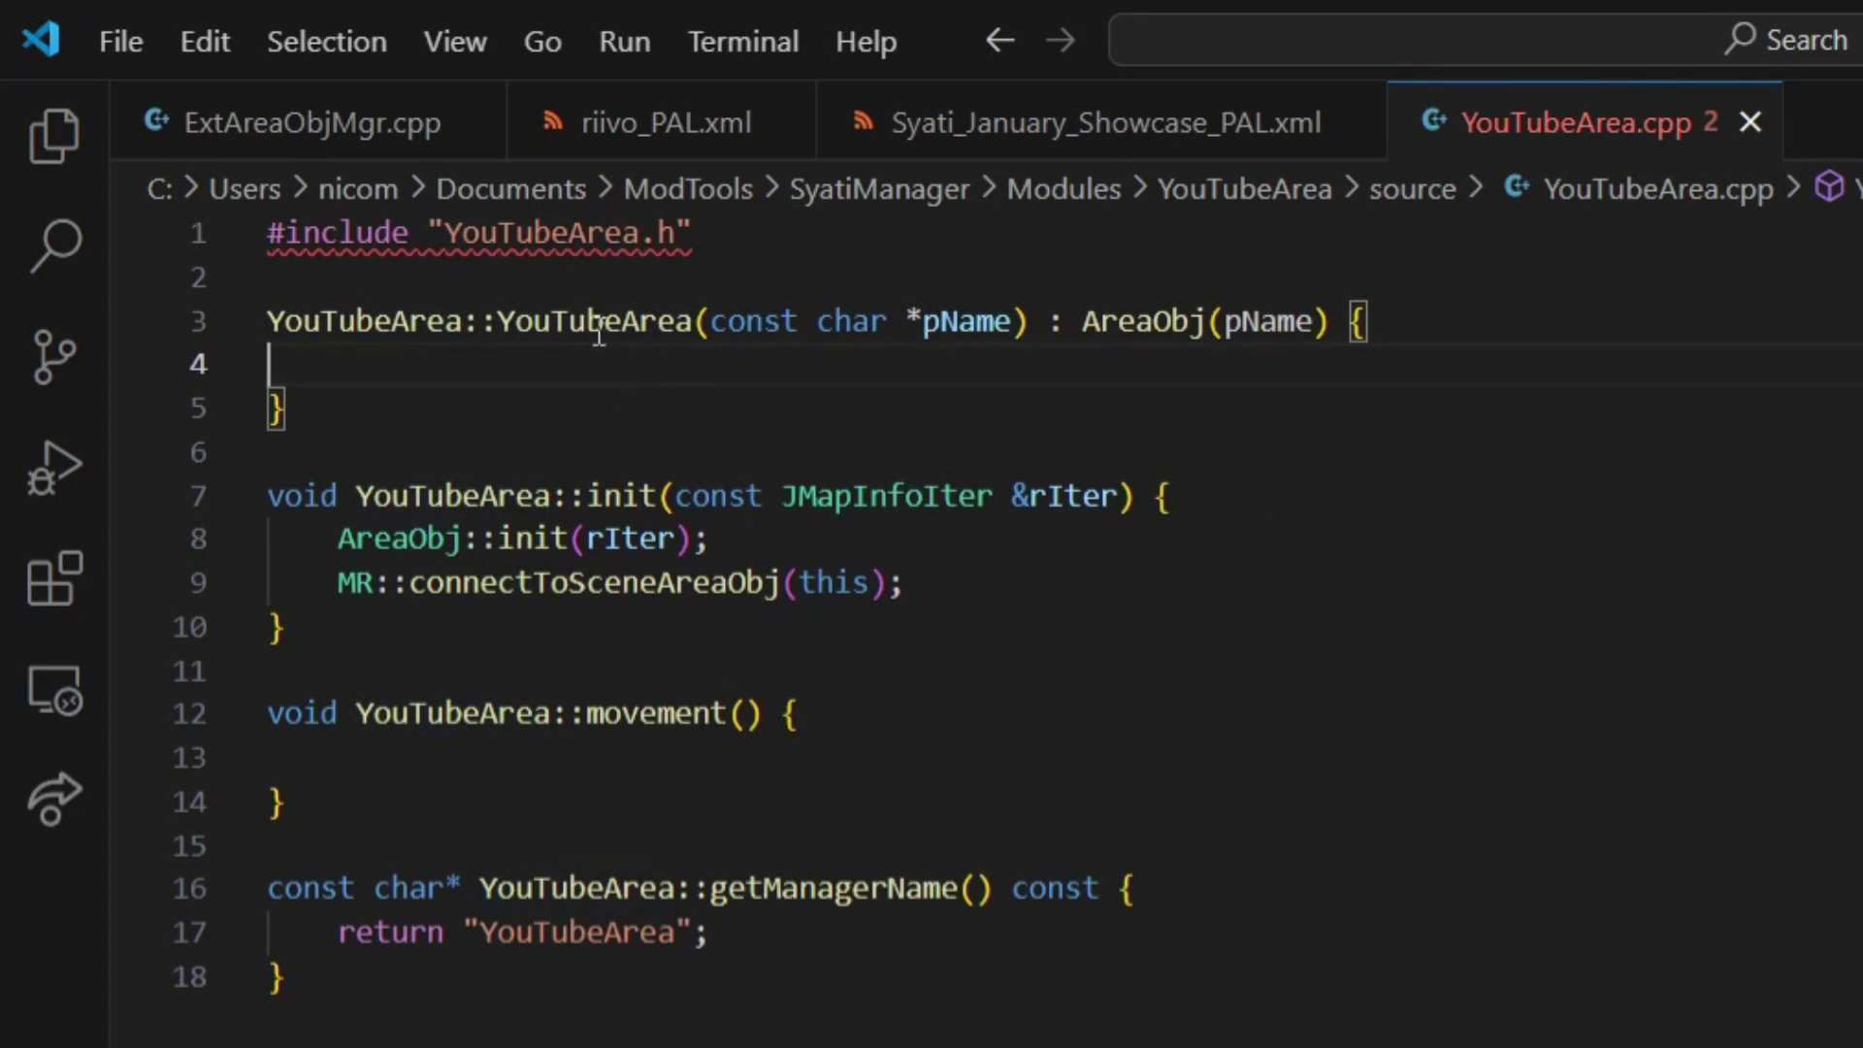
{"action": "double_click", "coordinate": [1132, 325]}
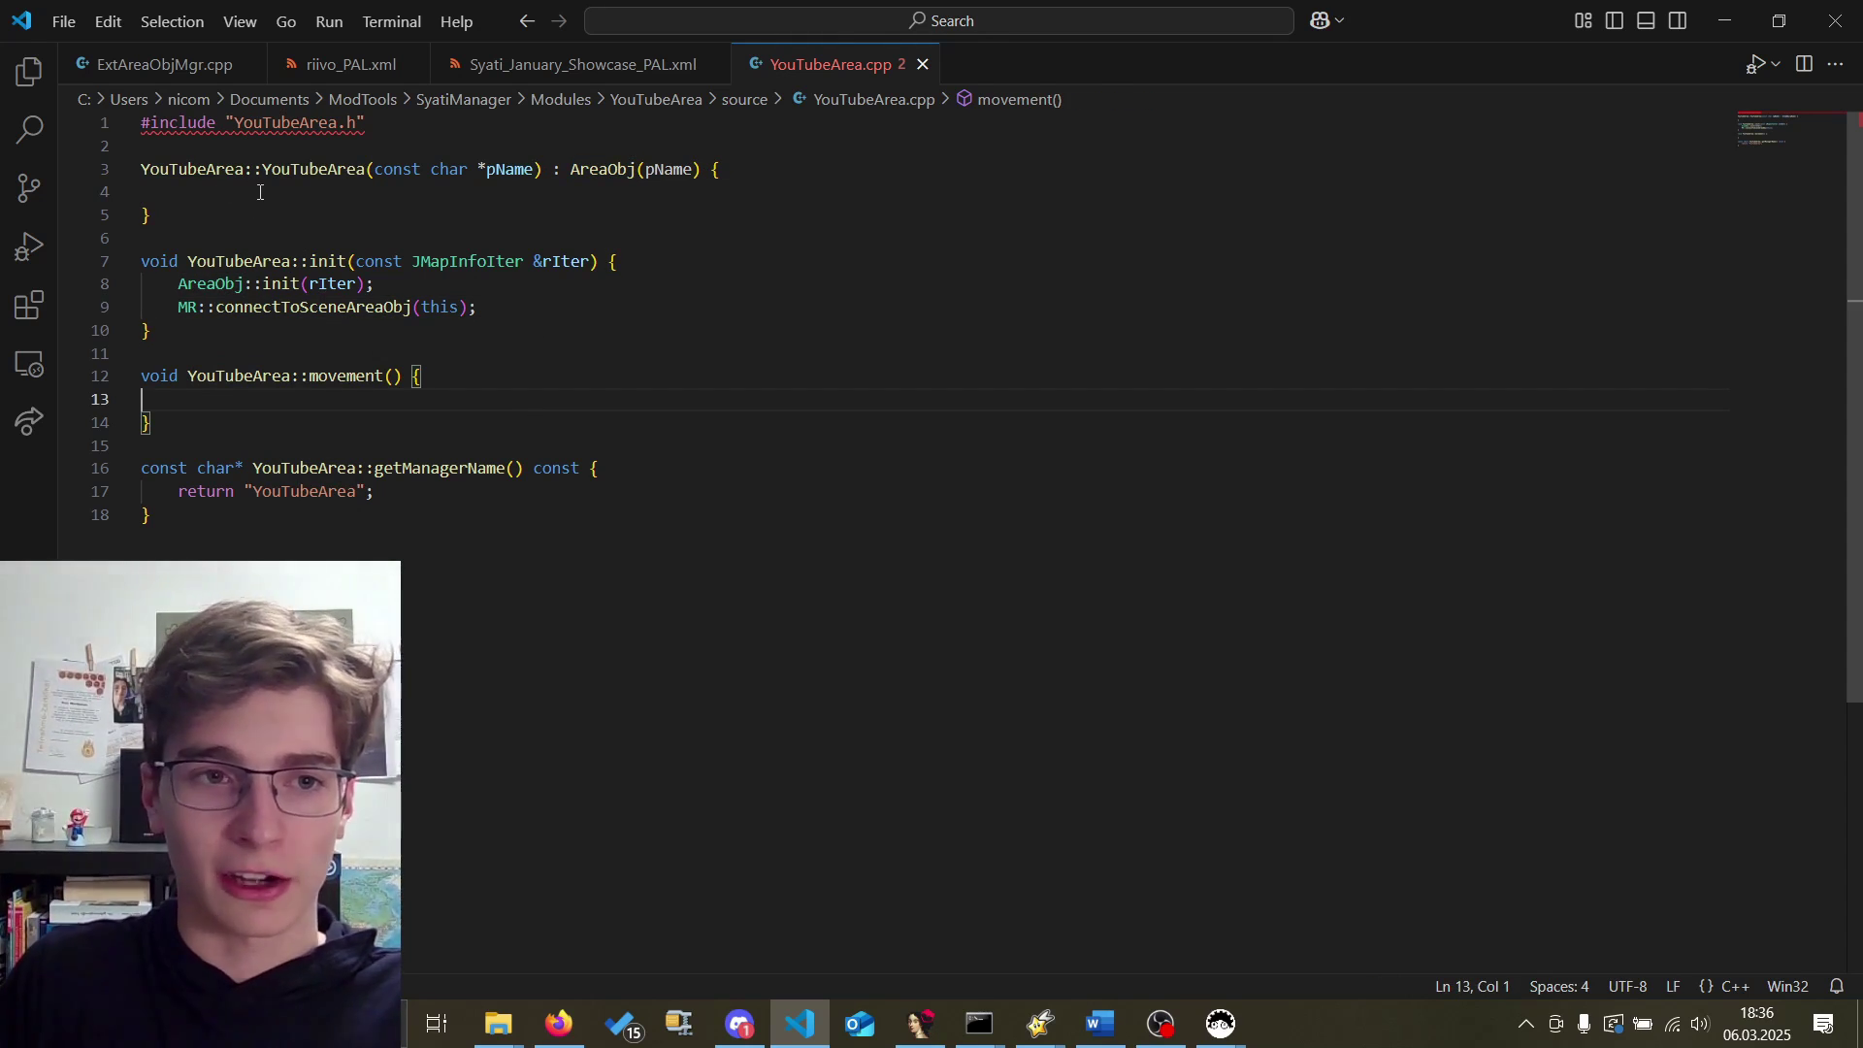
{"action": "left_click", "coordinate": [505, 309]}
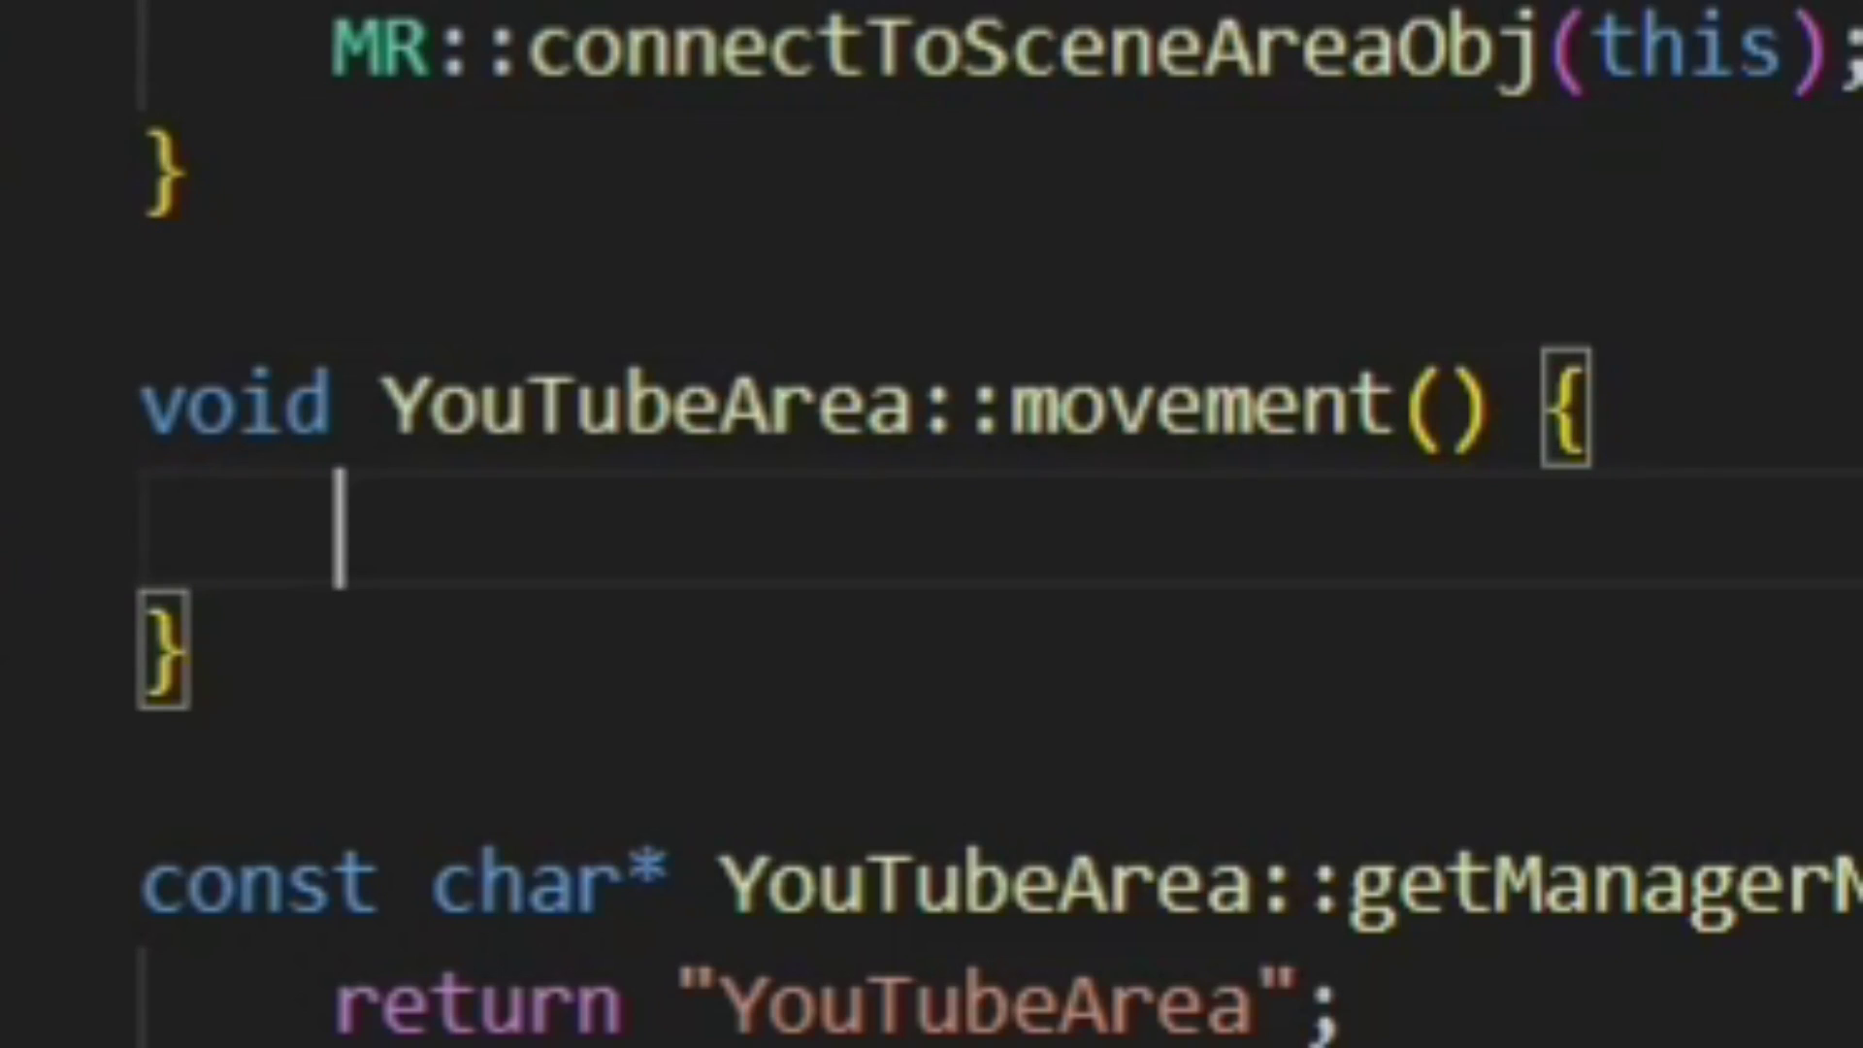
Fill movement() with s32 subs = YouTube::getSubscribers(); and OSPanic("%d\nPLEAAAAAAASEEEE SUBSCWIRNHUBUHEU\n", subs);.
{"action": "type", "text": "YouTube::getSubscribe"}
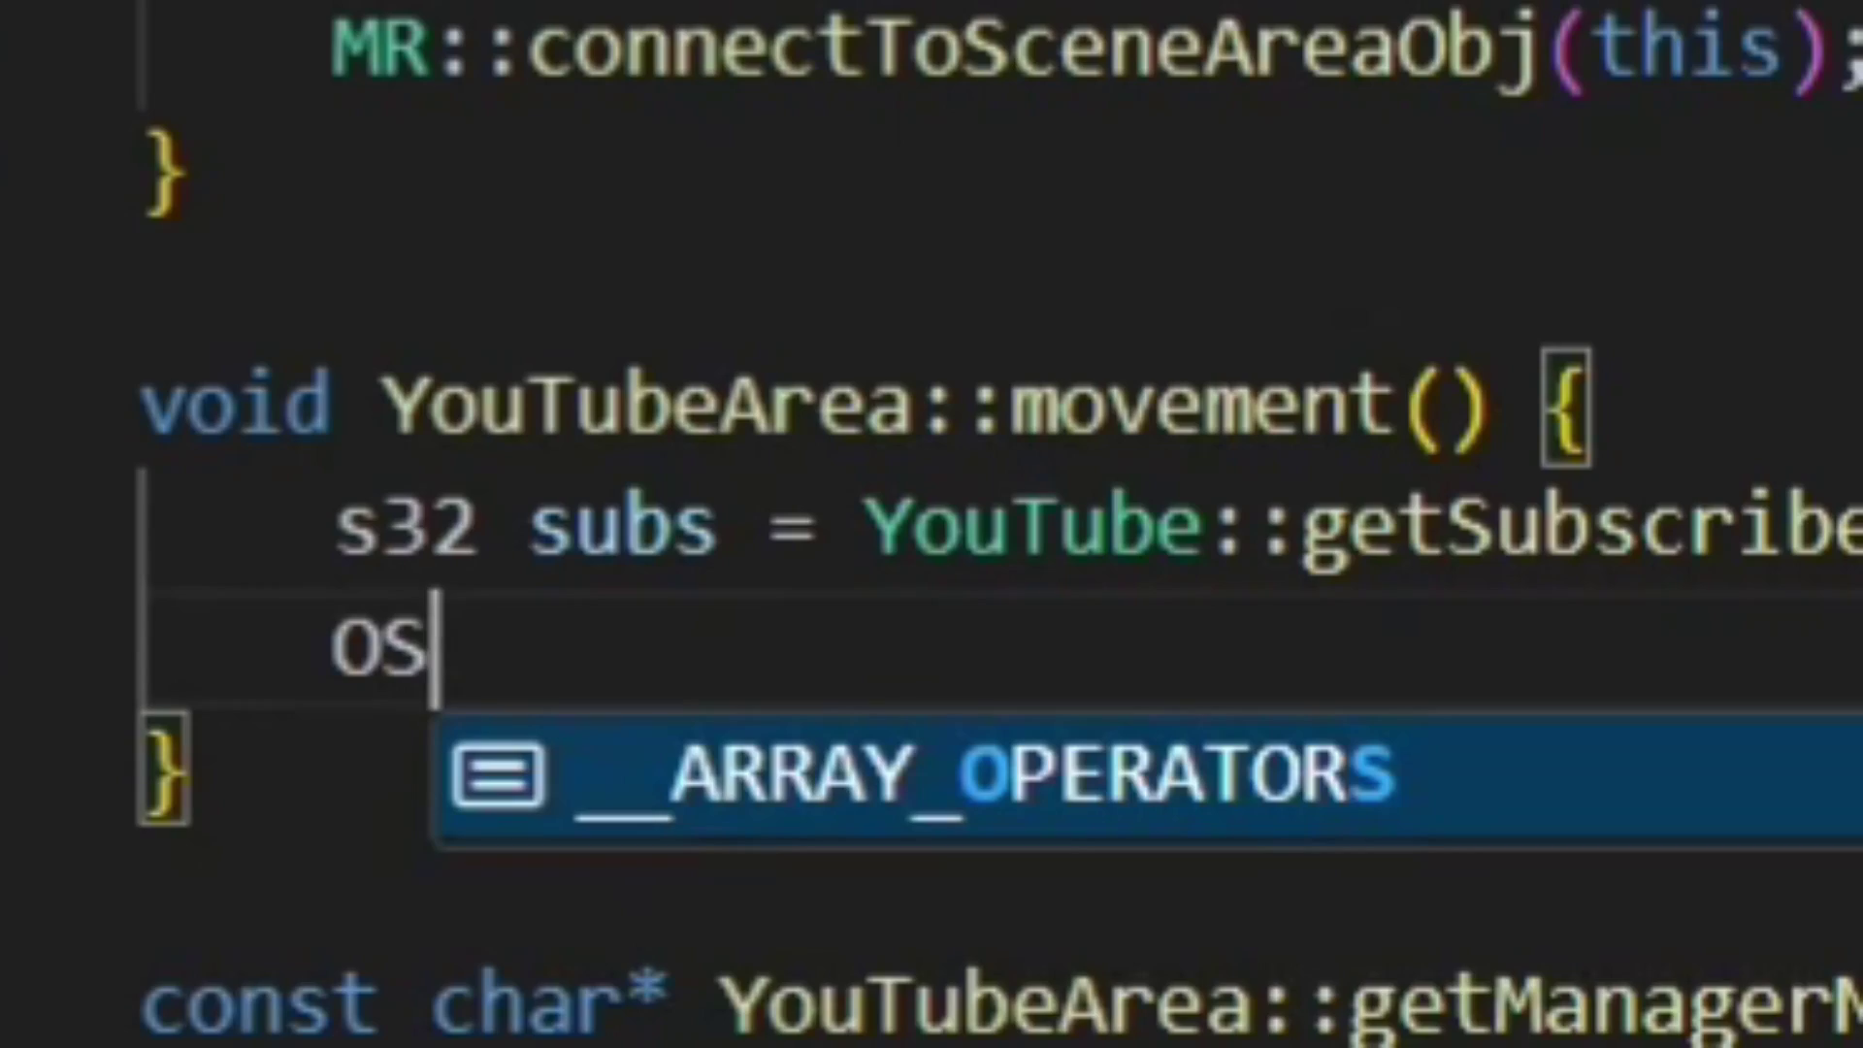
{"action": "type", "text": "Pan"}
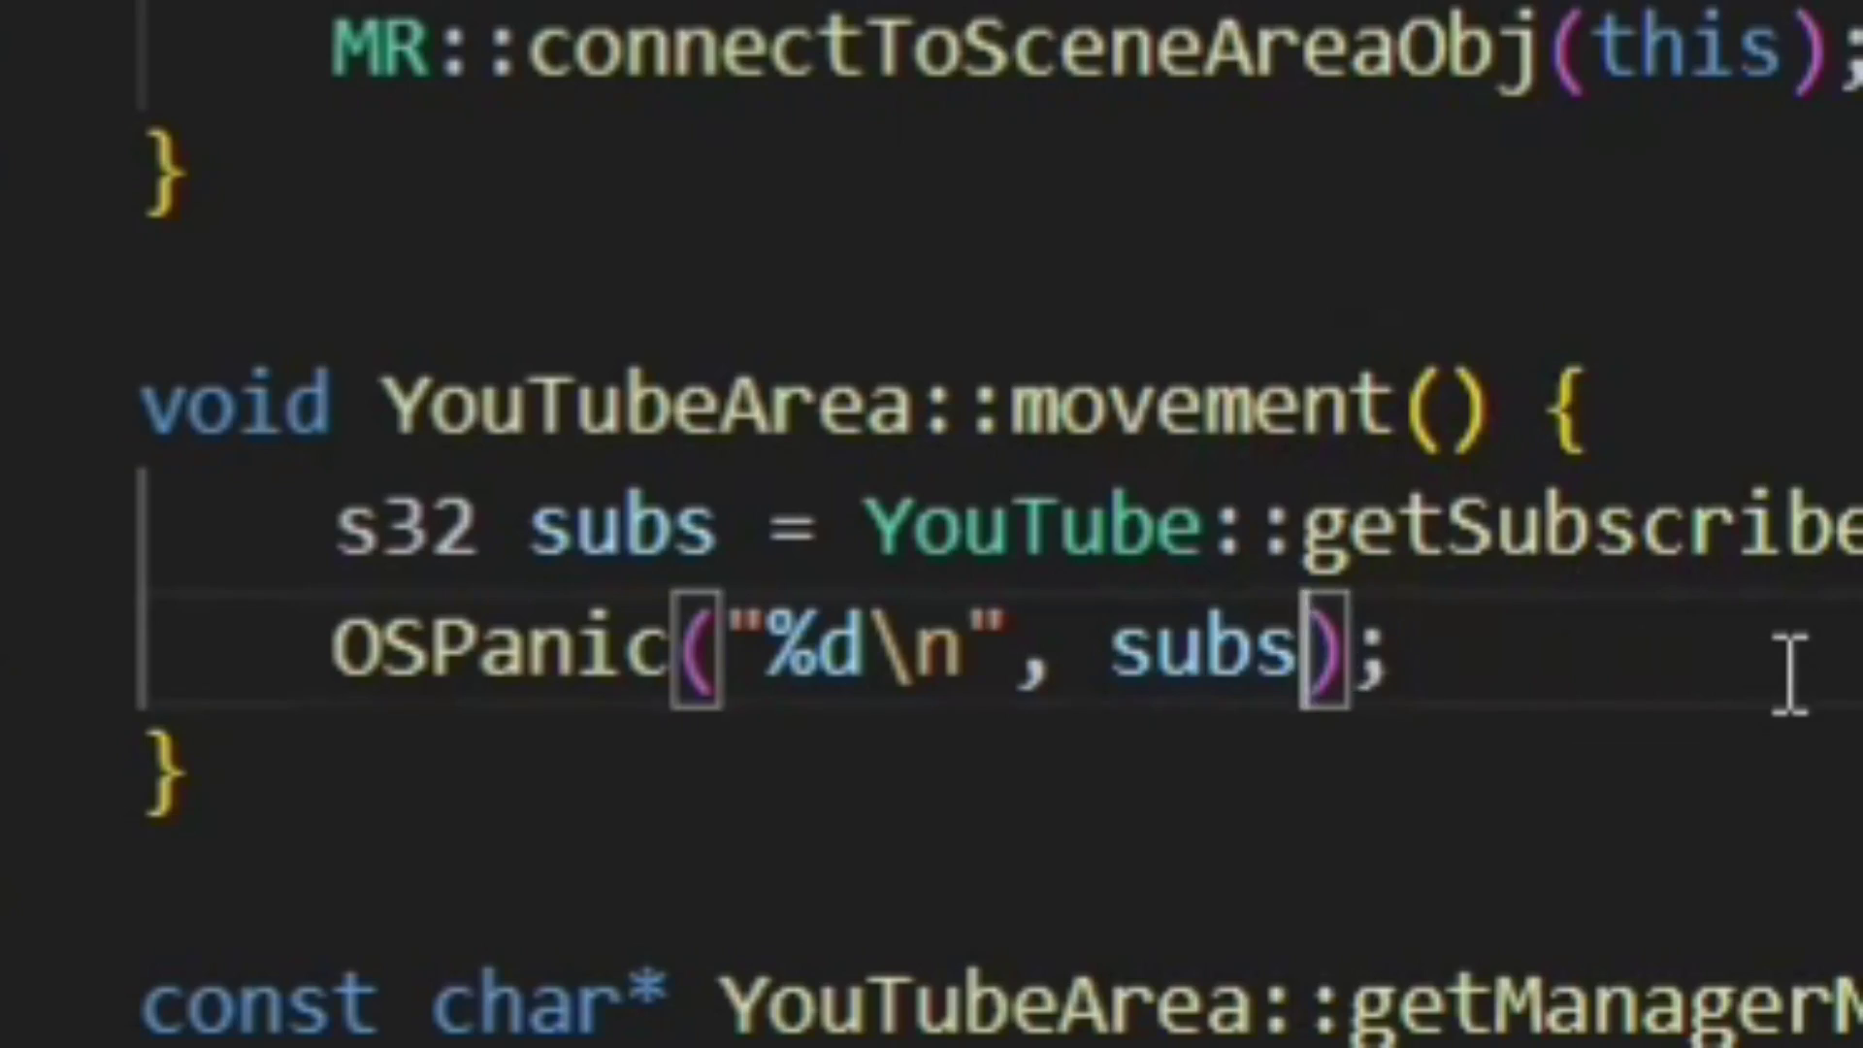
{"action": "key", "text": "Left"}
{"action": "key", "text": "Left"}
{"action": "key", "text": "Left"}
{"action": "key", "text": "Left"}
{"action": "key", "text": "Left"}
{"action": "key", "text": "Left"}
{"action": "key", "text": "Left"}
{"action": "type", "text": "PLEAAAAAAASEEE"}
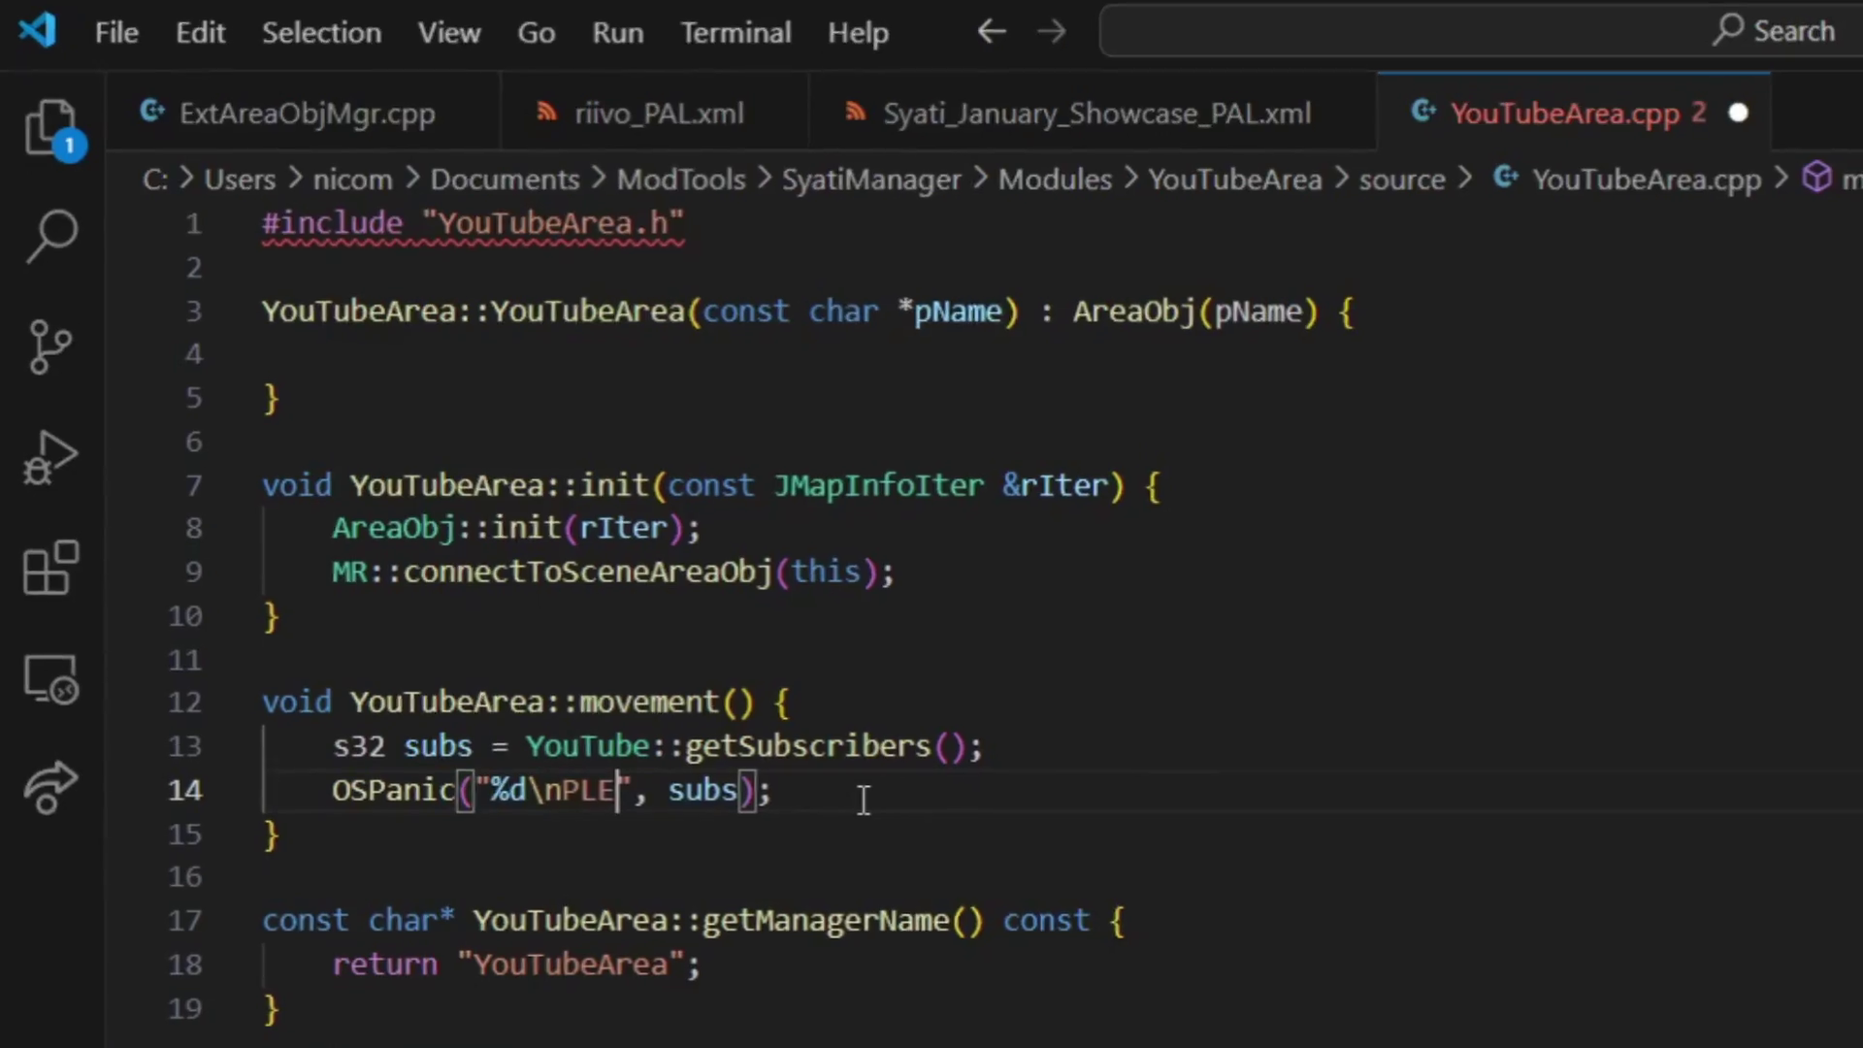
{"action": "type", "text": "E SUBSCWIRNHUBUHEU\\n"}
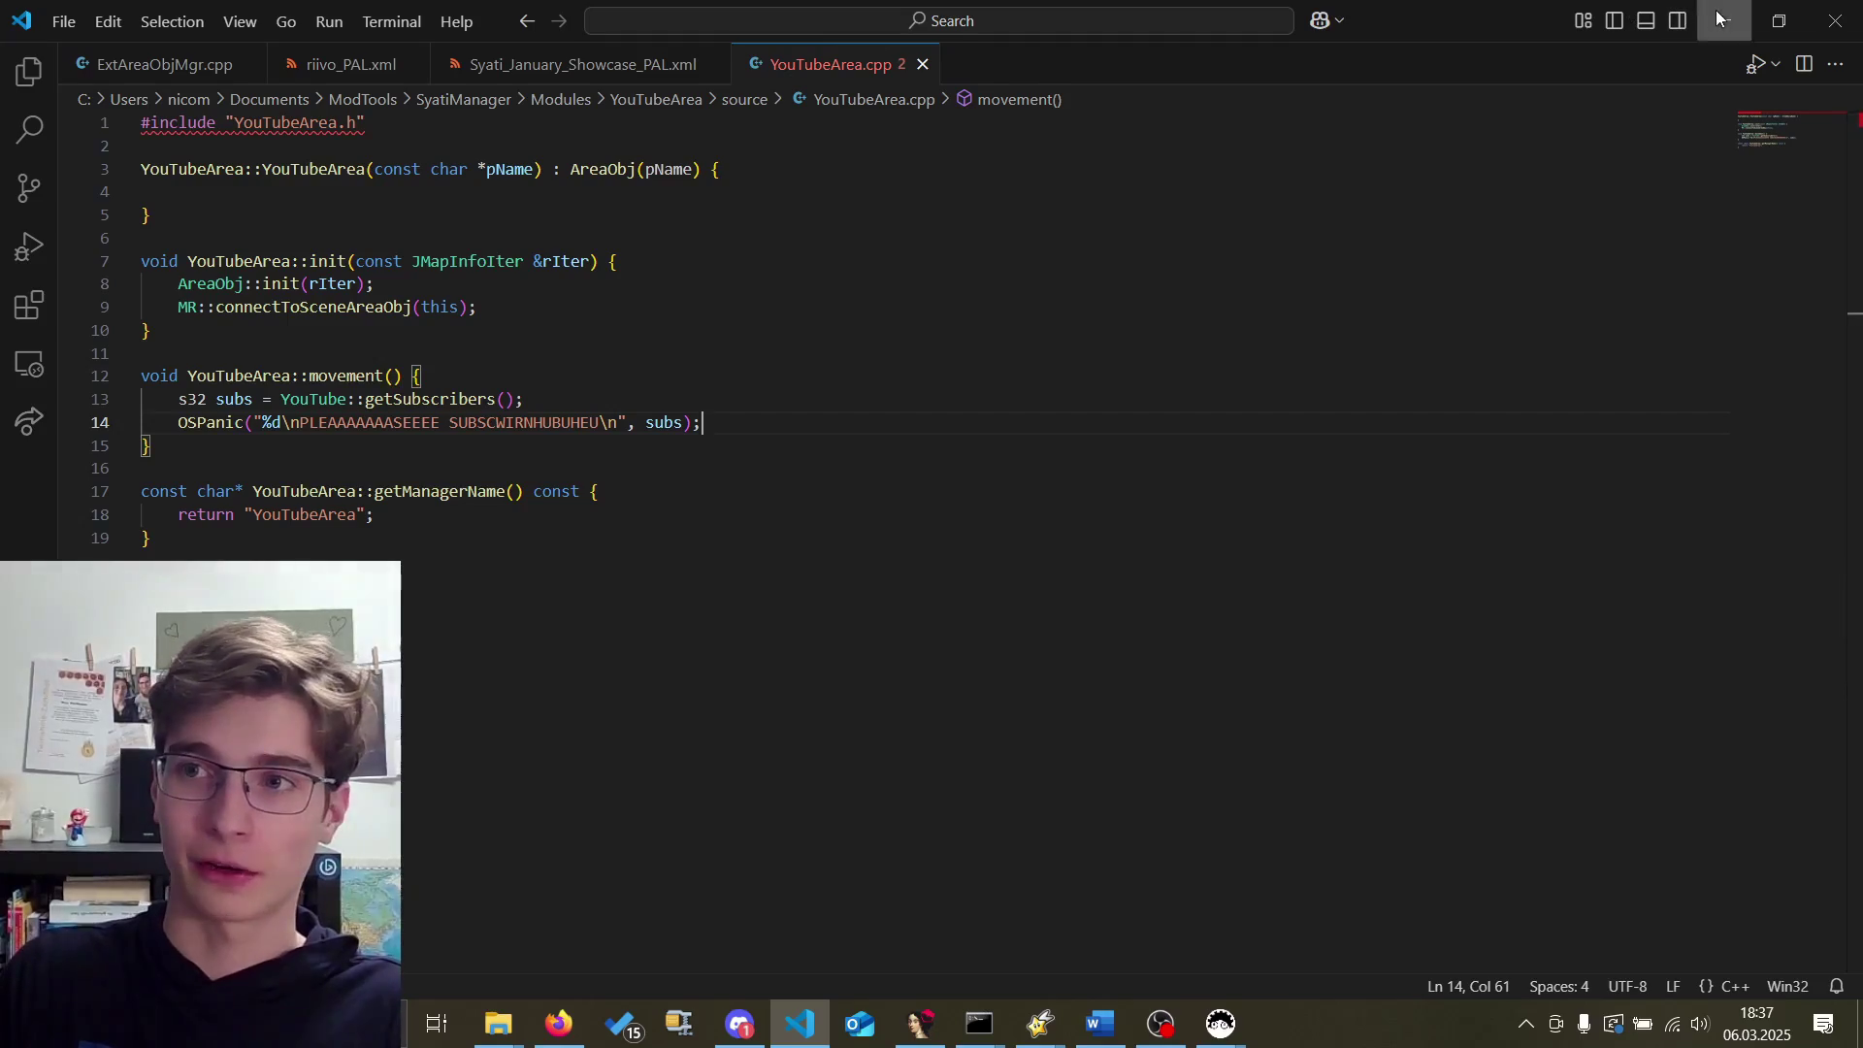
Switch to Syati Manager and look through the LiveActor and NameObj presets in the preset library.
{"action": "left_click", "coordinate": [1718, 16]}
{"action": "left_click", "coordinate": [946, 887]}
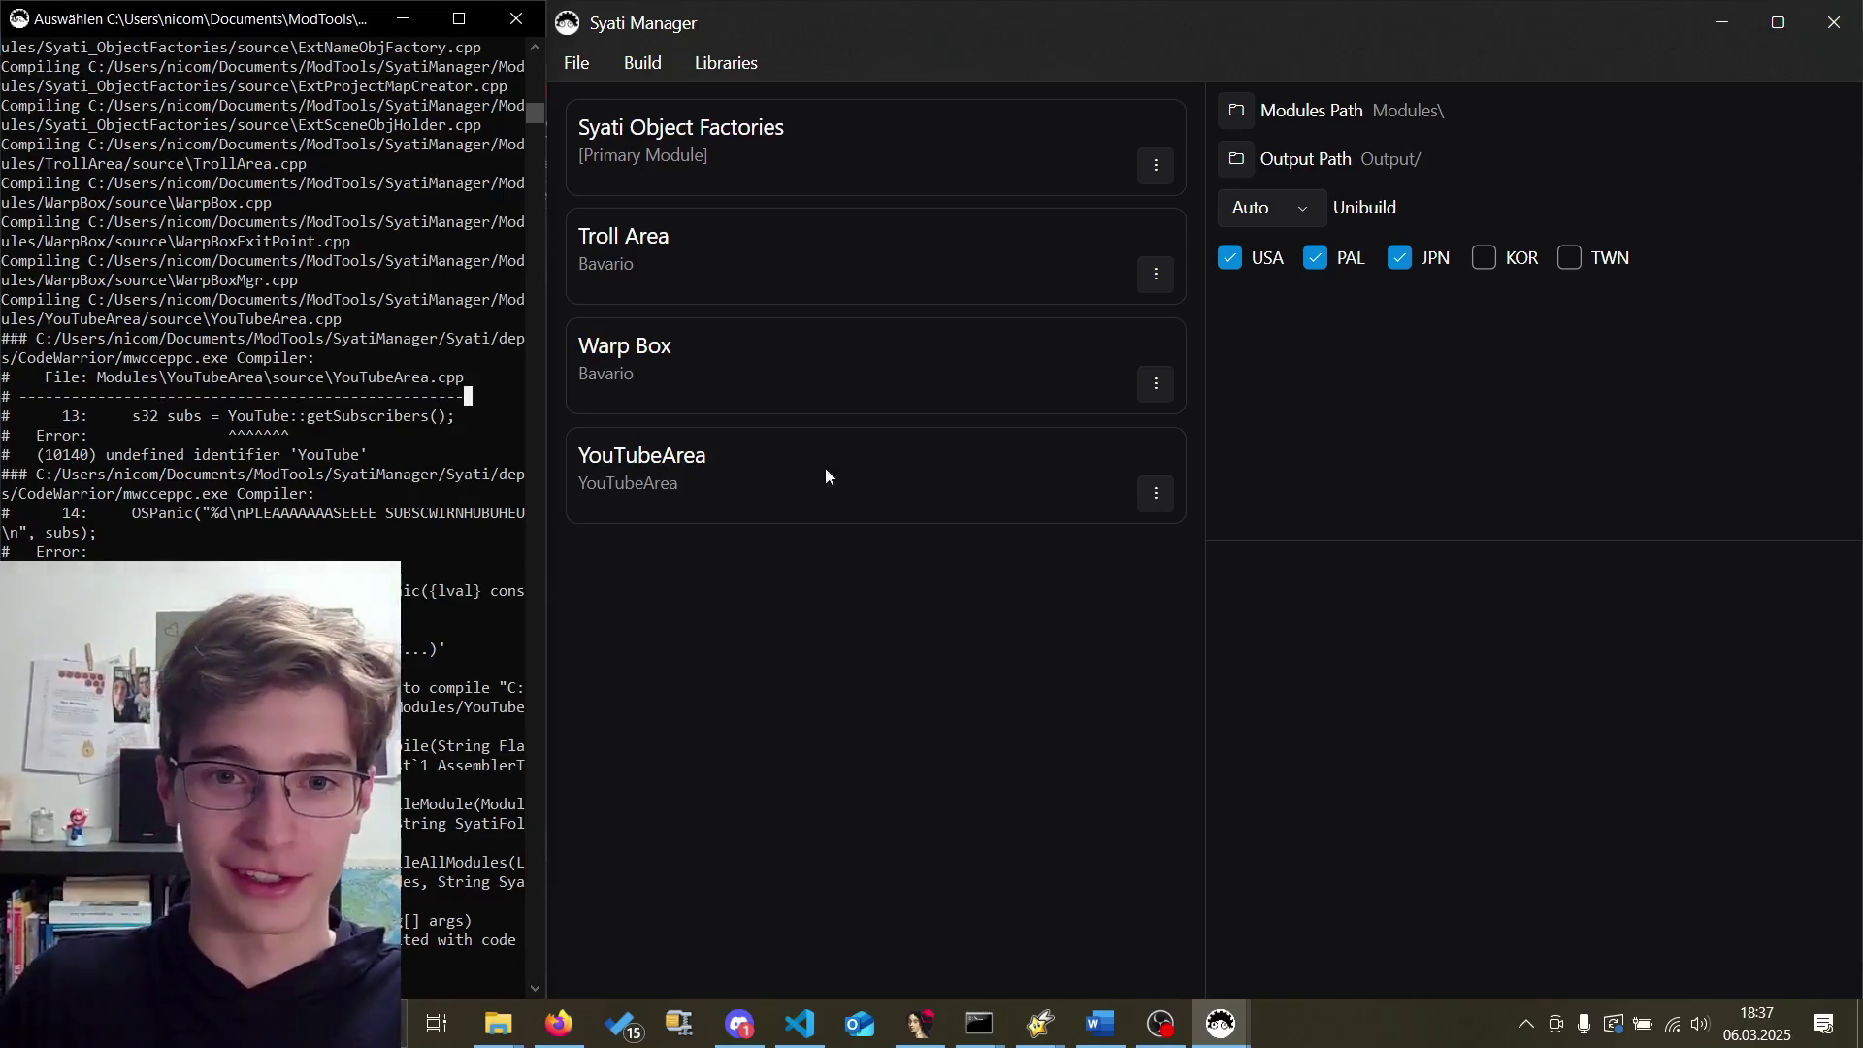
{"action": "left_click", "coordinate": [726, 64]}
{"action": "left_click", "coordinate": [766, 100]}
{"action": "left_click", "coordinate": [621, 456]}
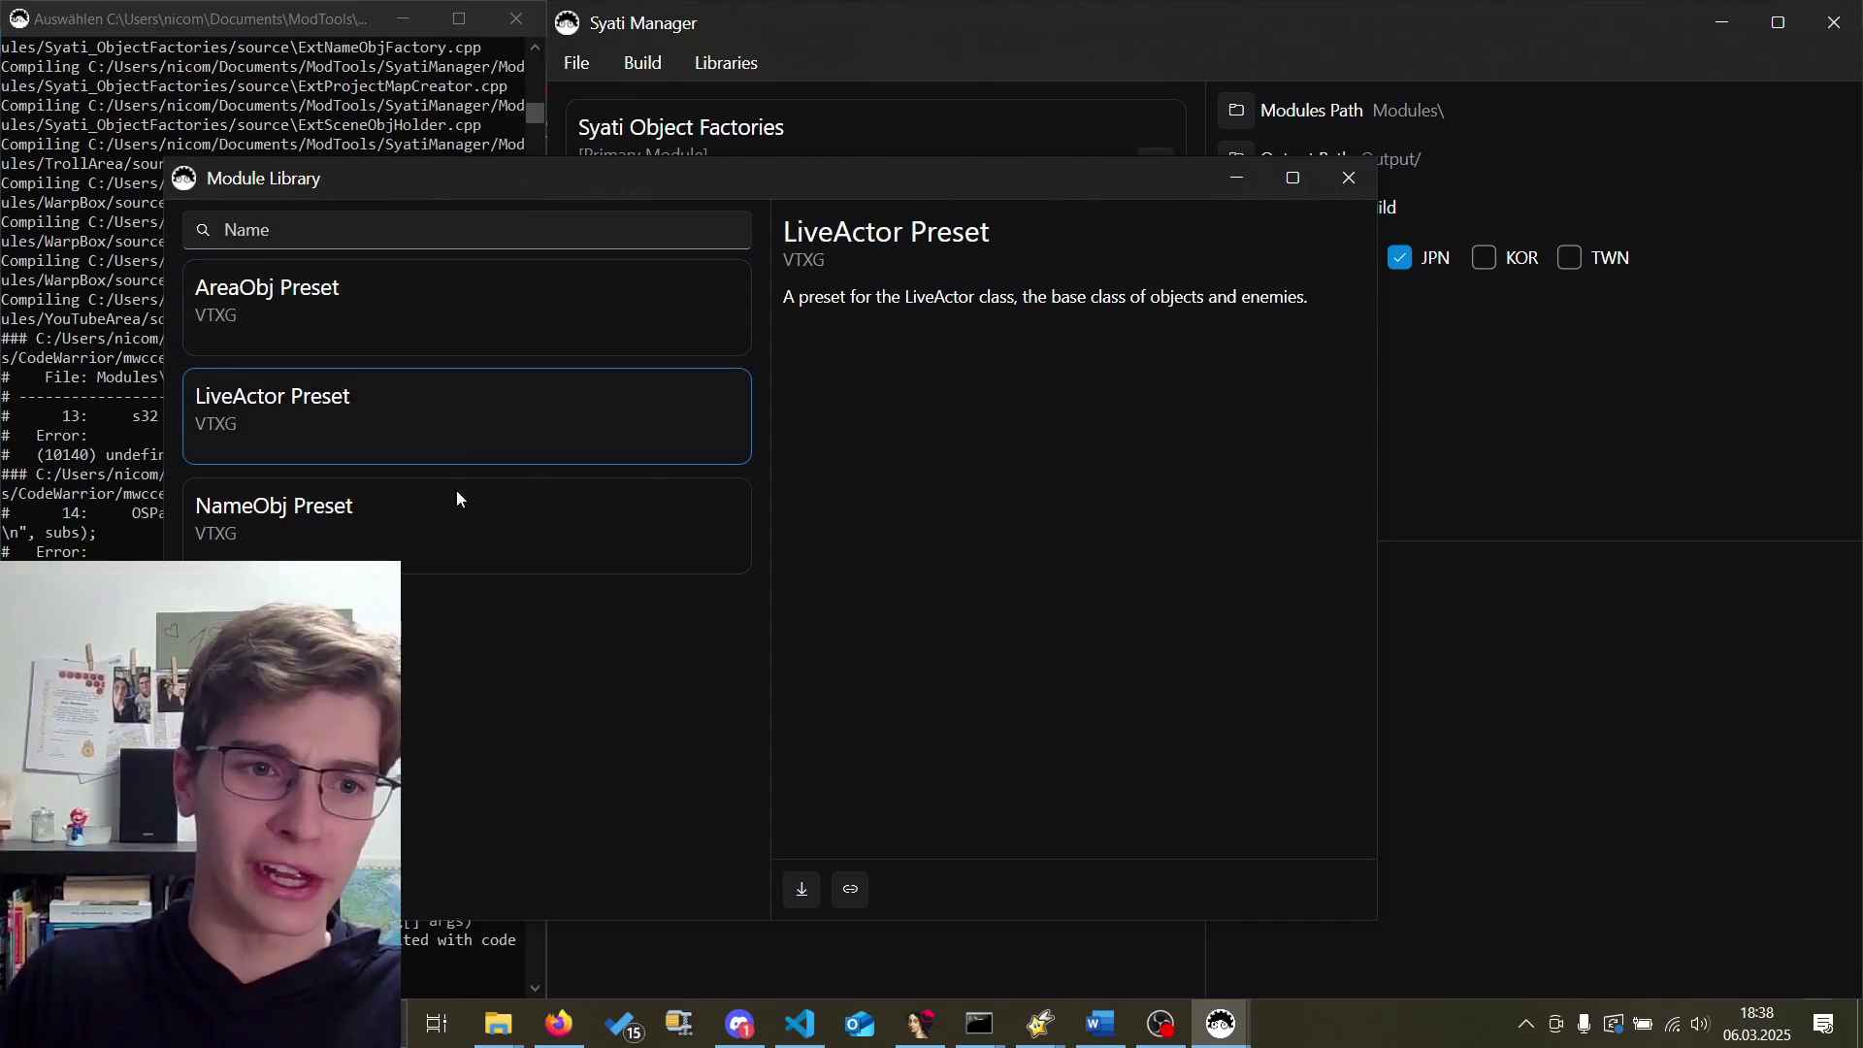
{"action": "left_click", "coordinate": [437, 540]}
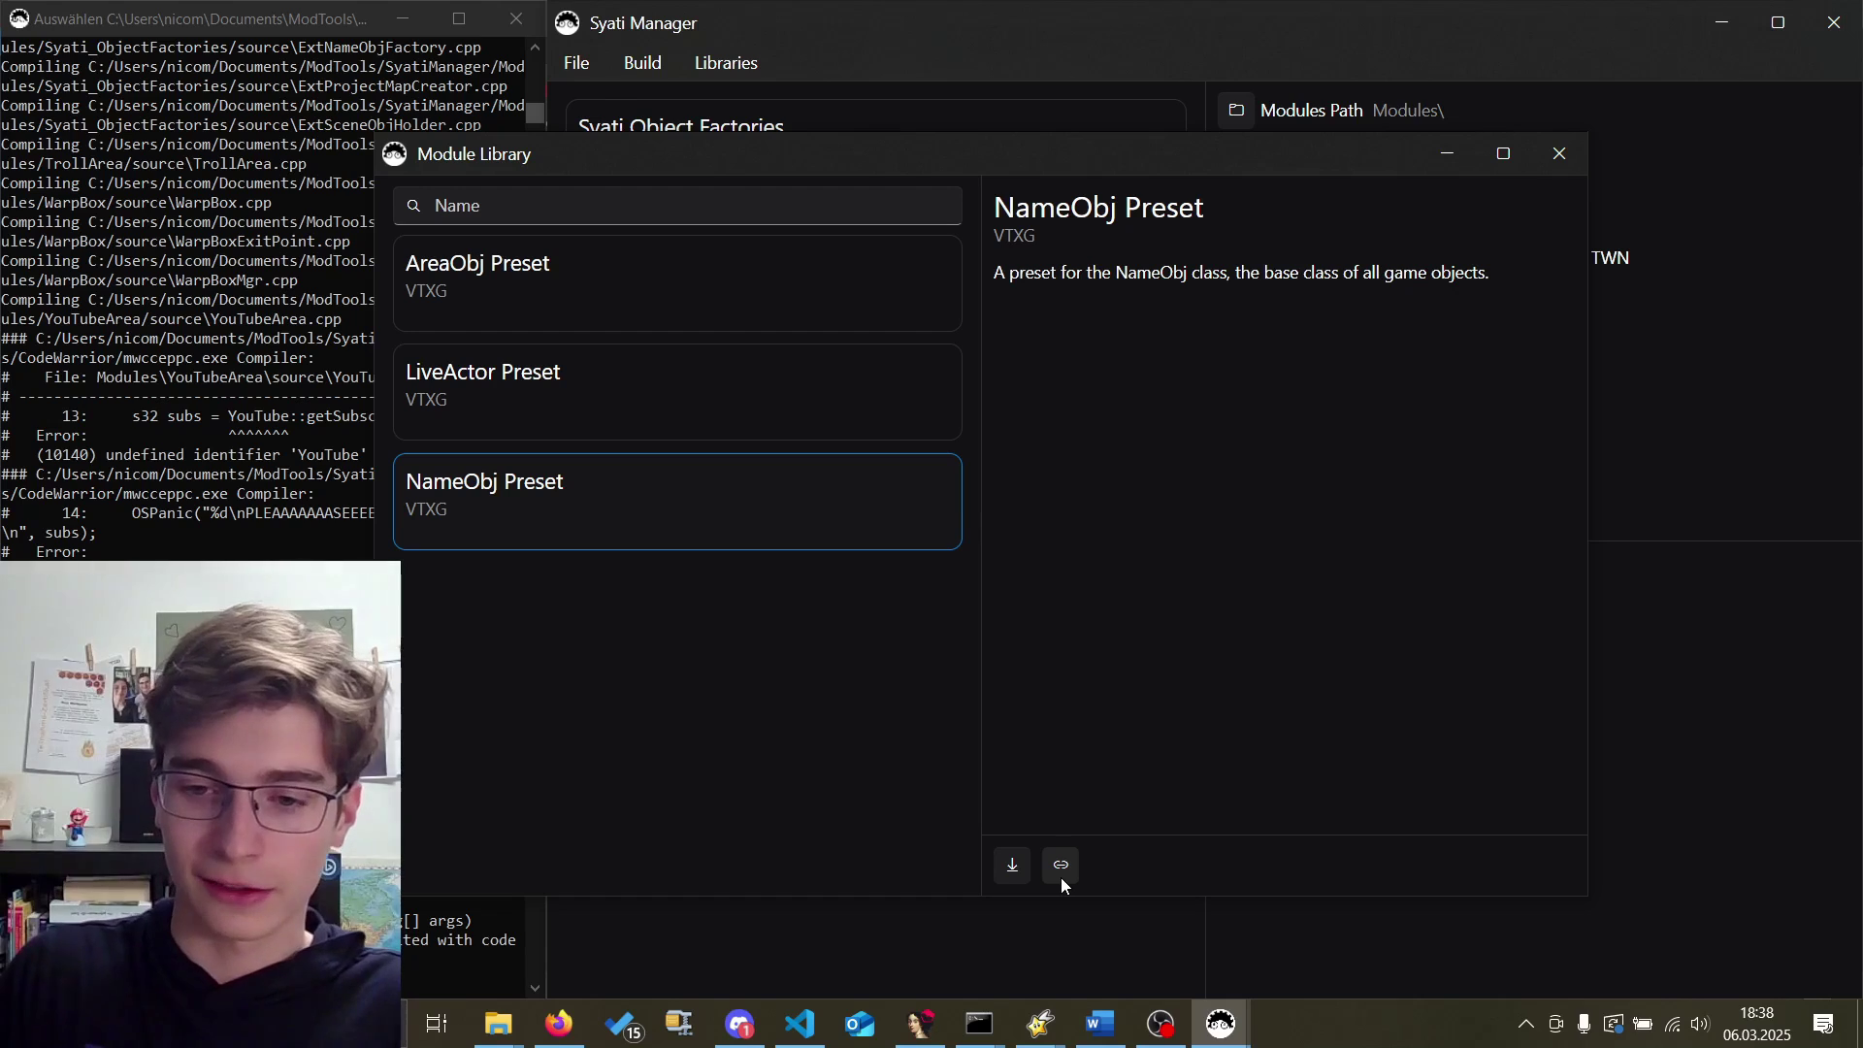
{"action": "left_click", "coordinate": [1014, 867]}
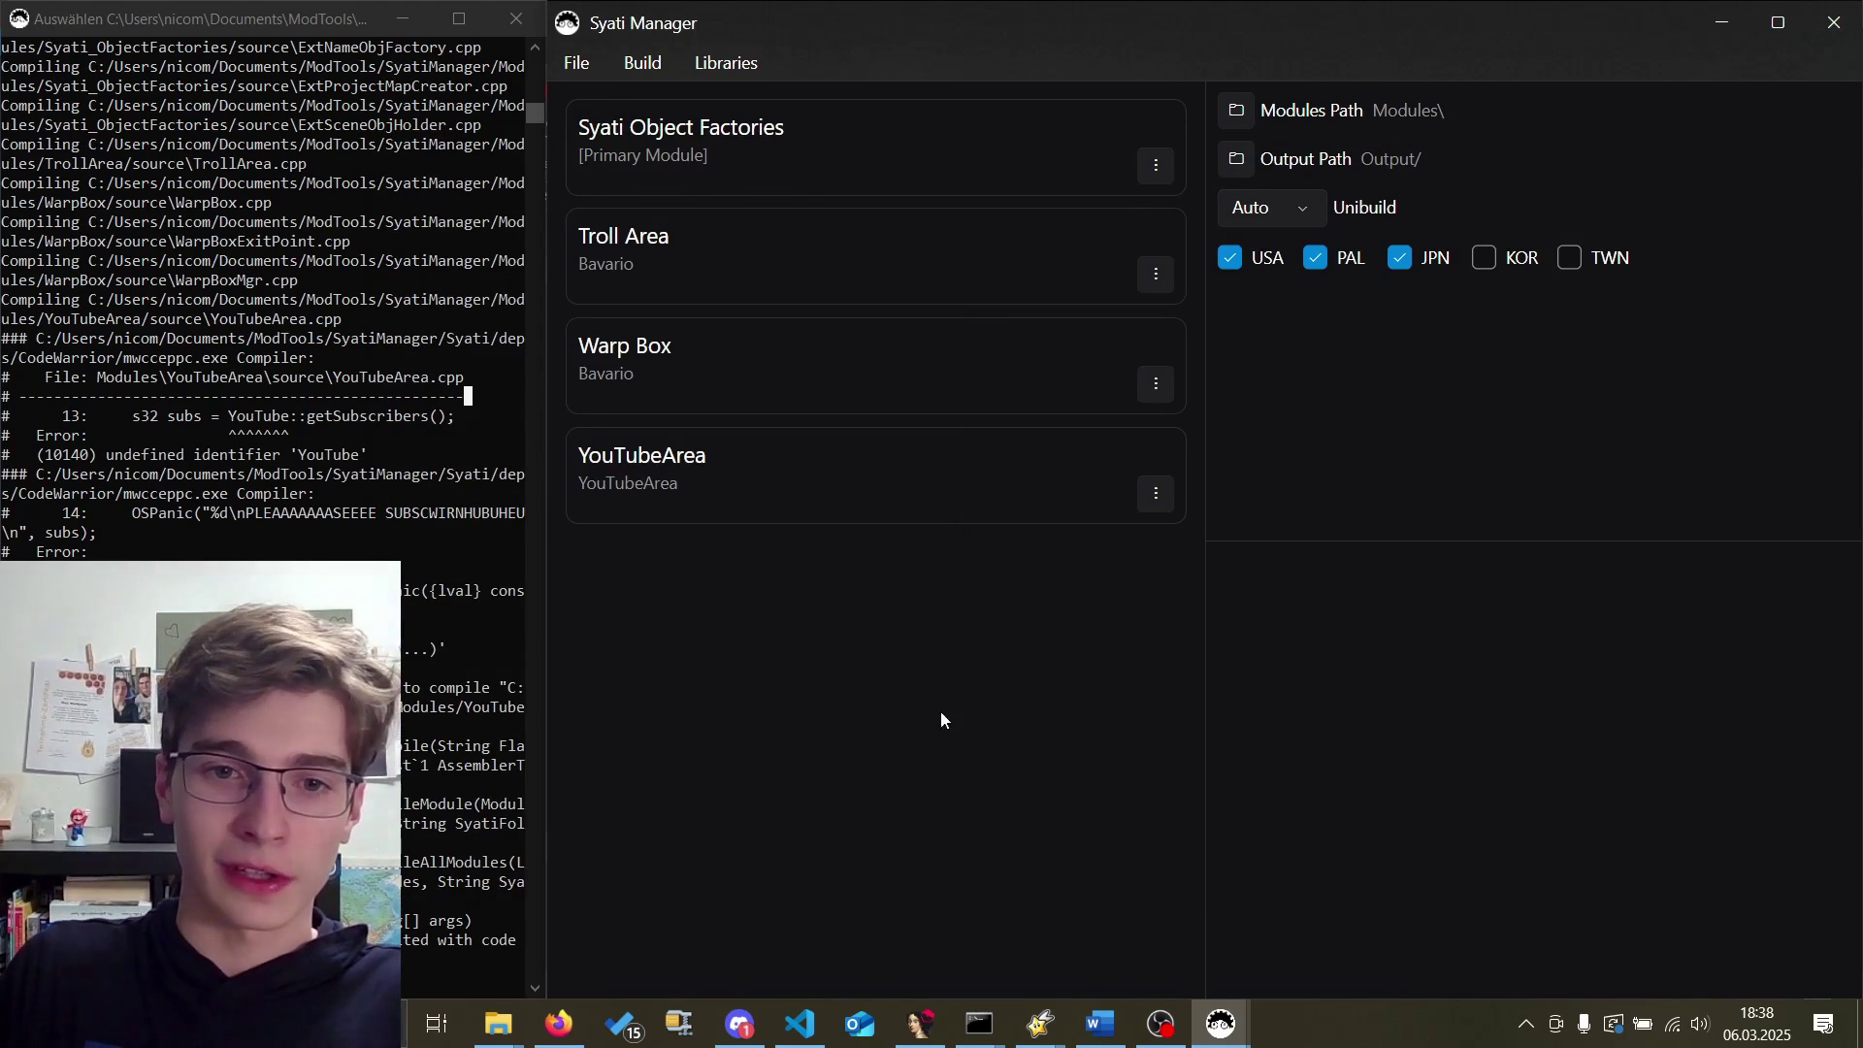
{"action": "left_click", "coordinate": [1154, 496]}
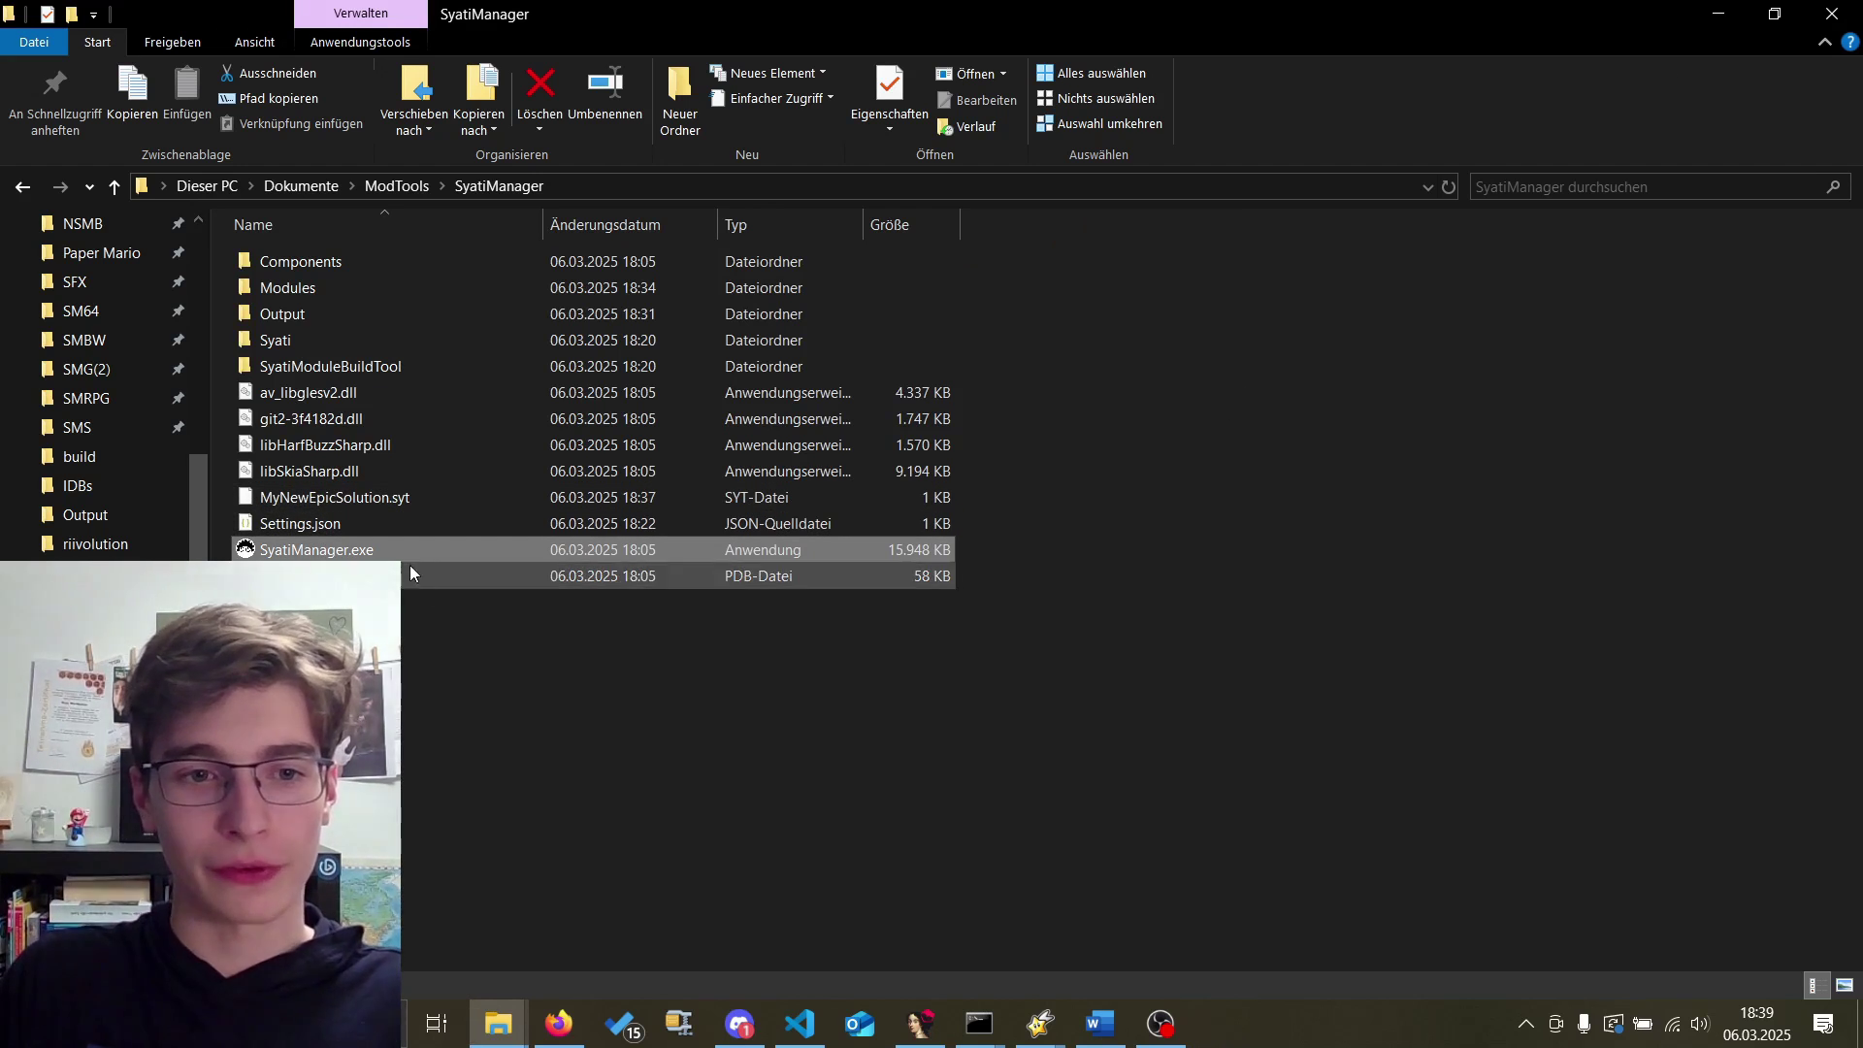
Open MyNewEpicSolution.syt from the SyatiManager folder, making SyatiManager.exe the default app for .syt files.
{"action": "double_click", "coordinate": [454, 506]}
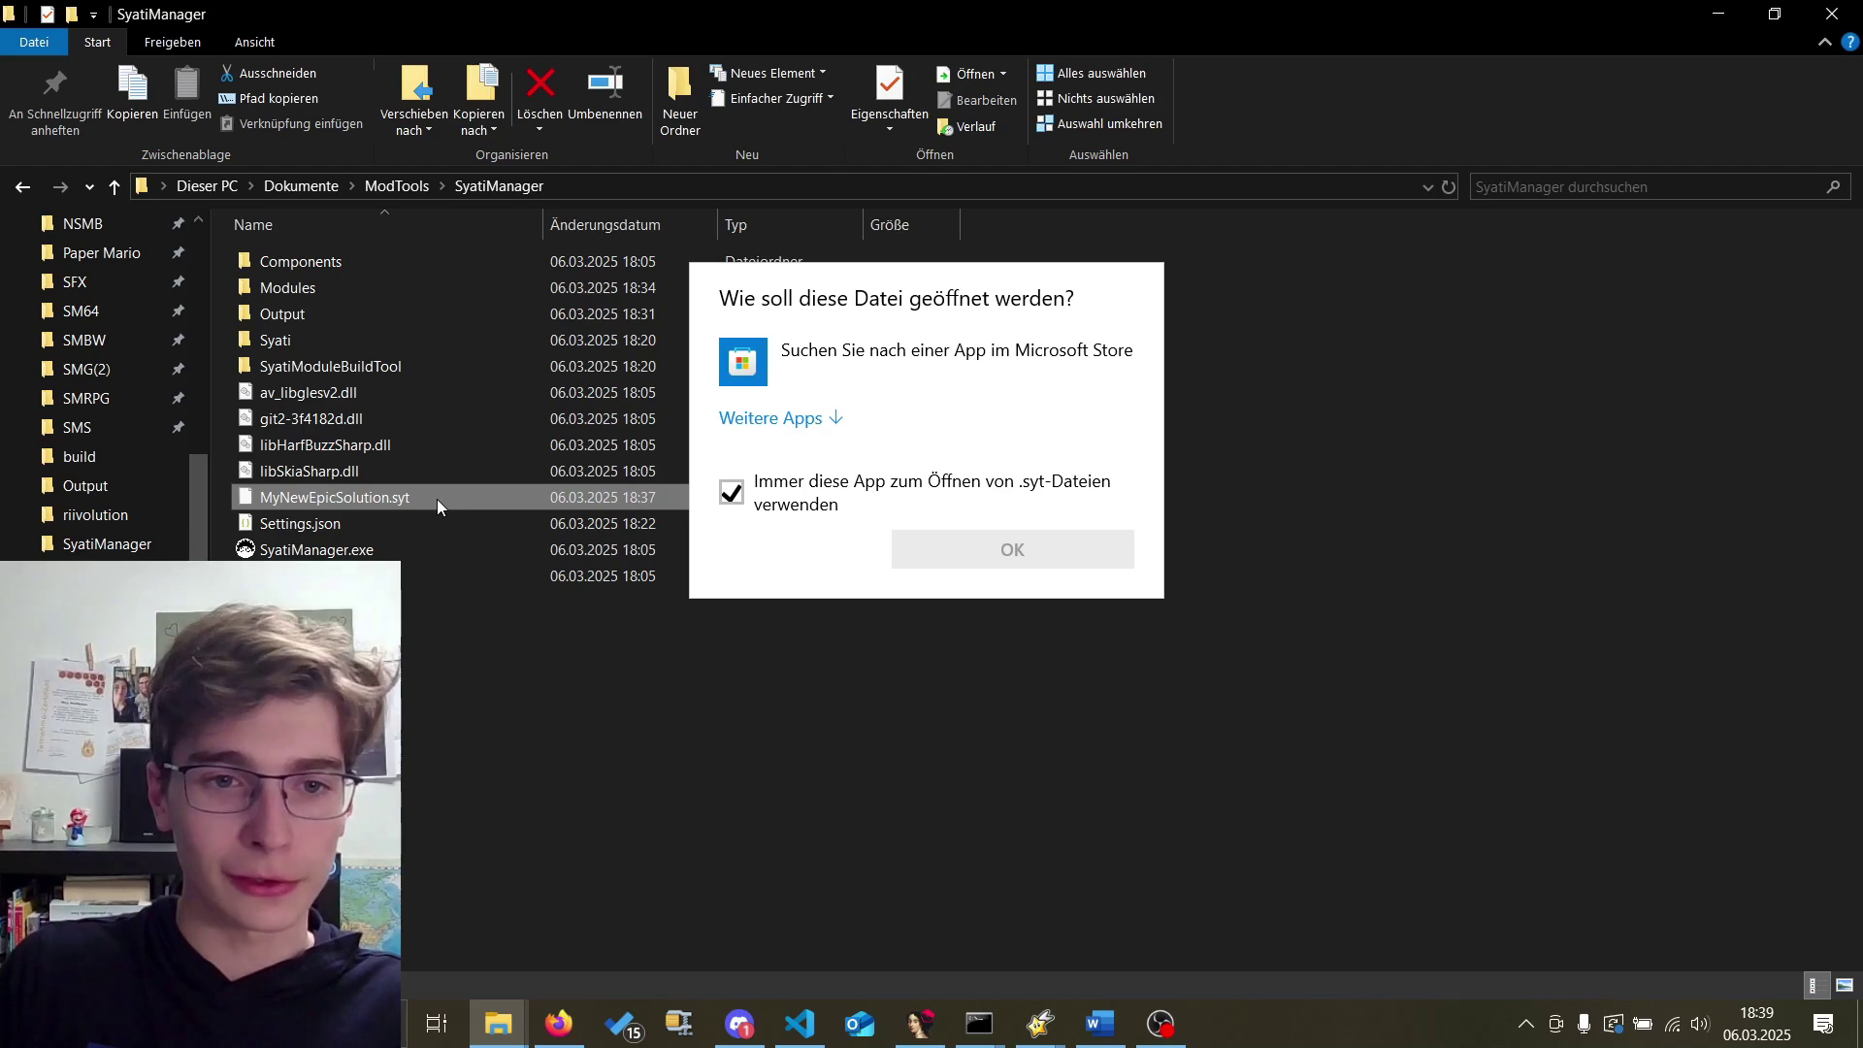
{"action": "left_click", "coordinate": [781, 420]}
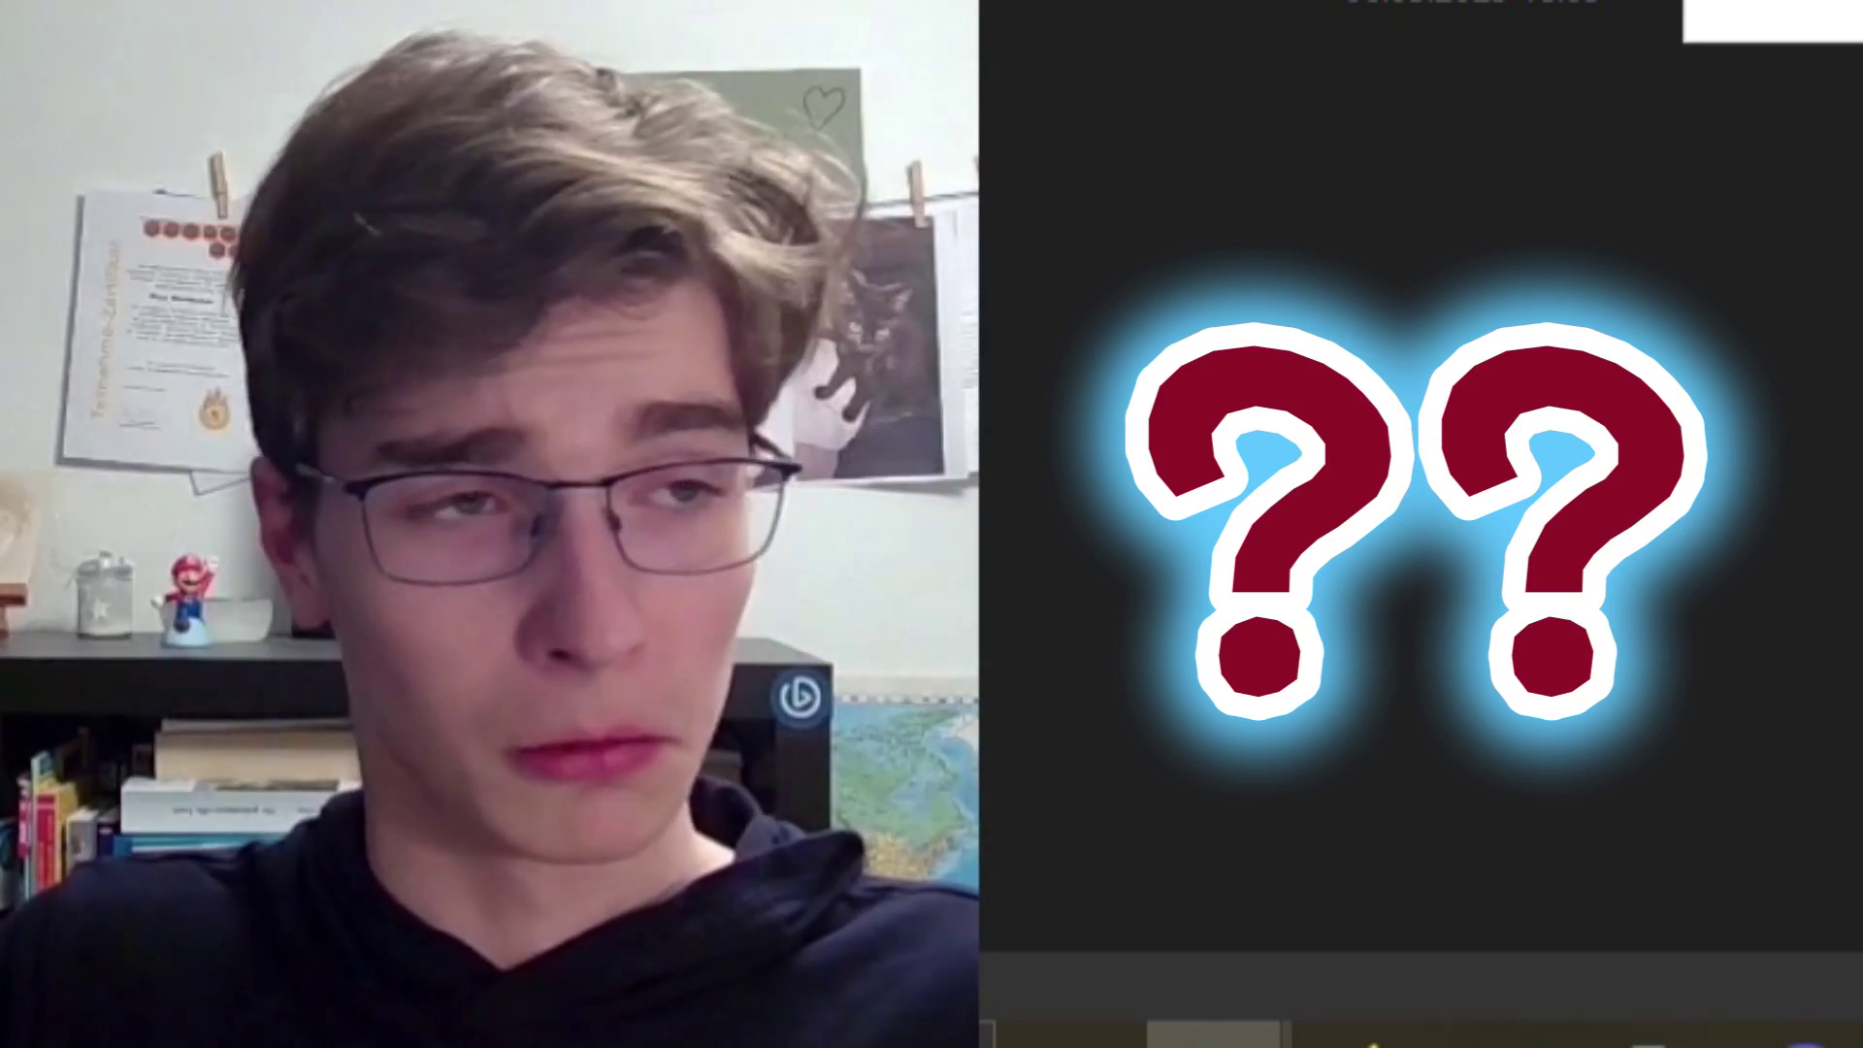
{"action": "scroll", "coordinate": [1015, 524], "scroll_direction": "down", "scroll_amount": 3}
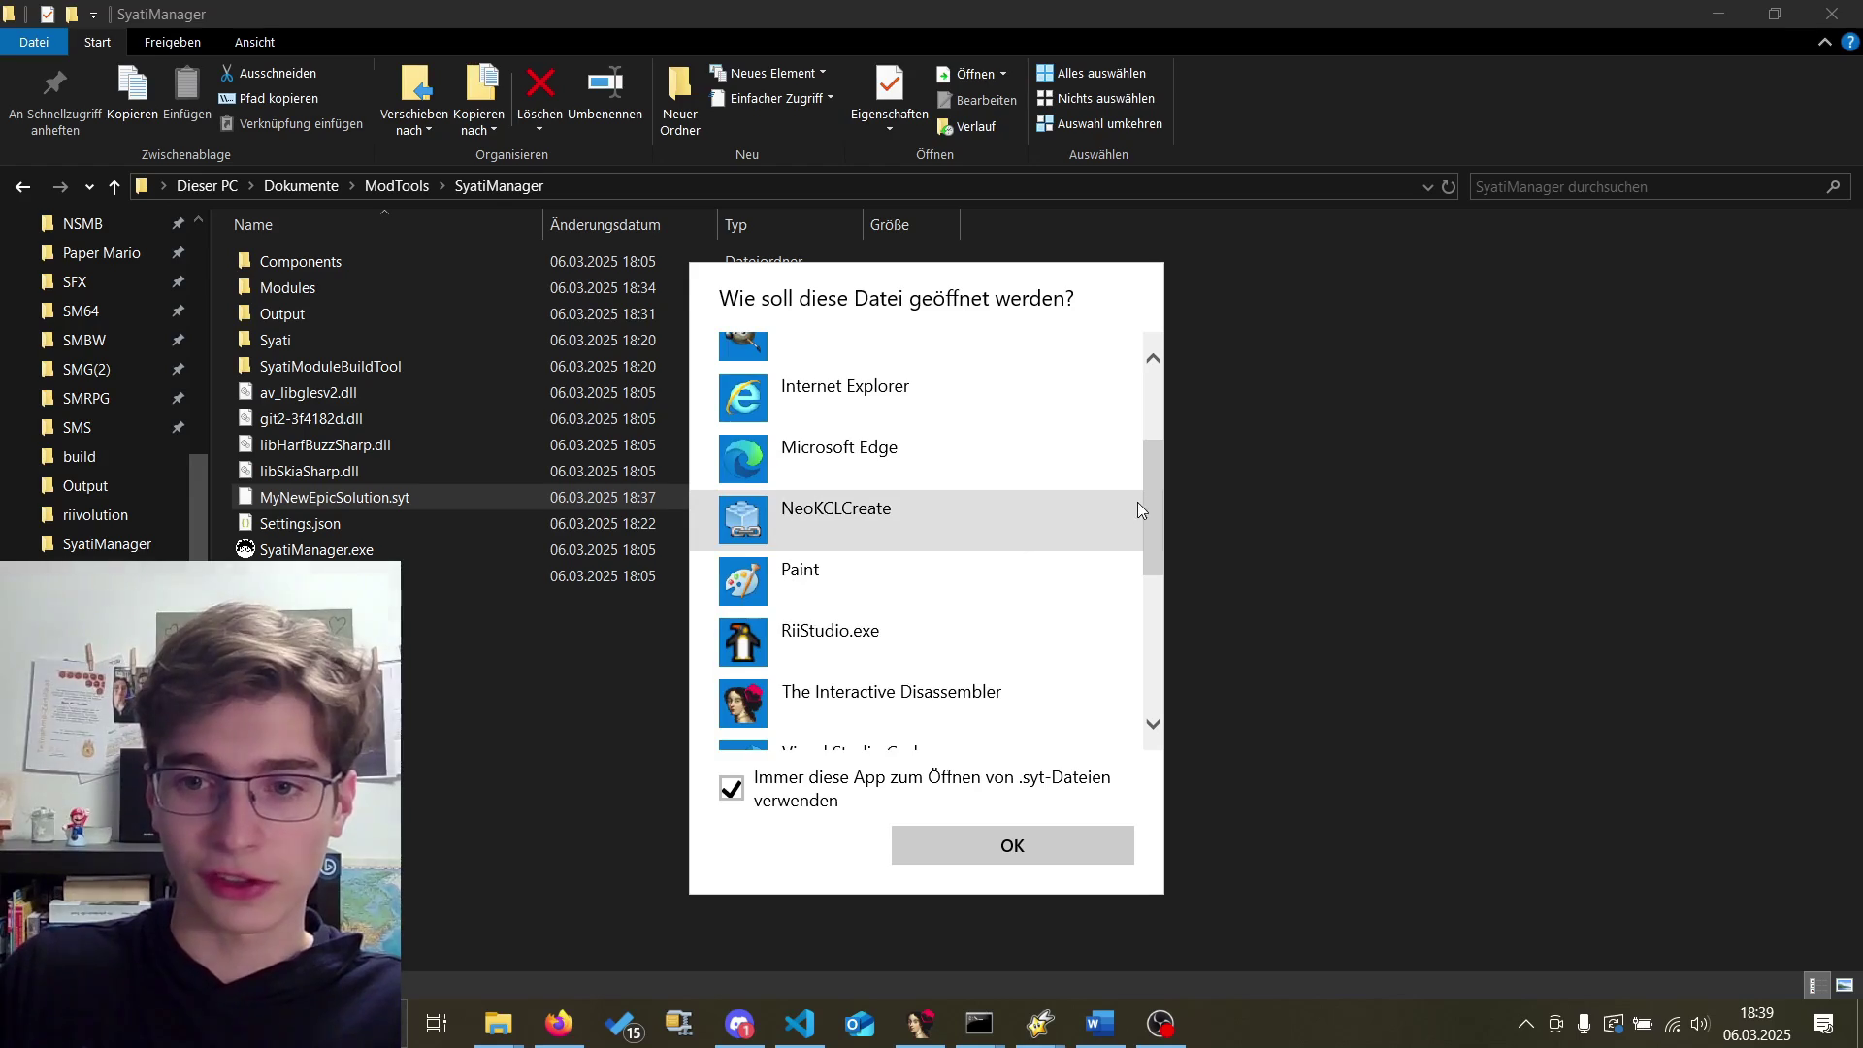
{"action": "left_click_drag", "start_coordinate": [1137, 503], "coordinate": [1140, 668]}
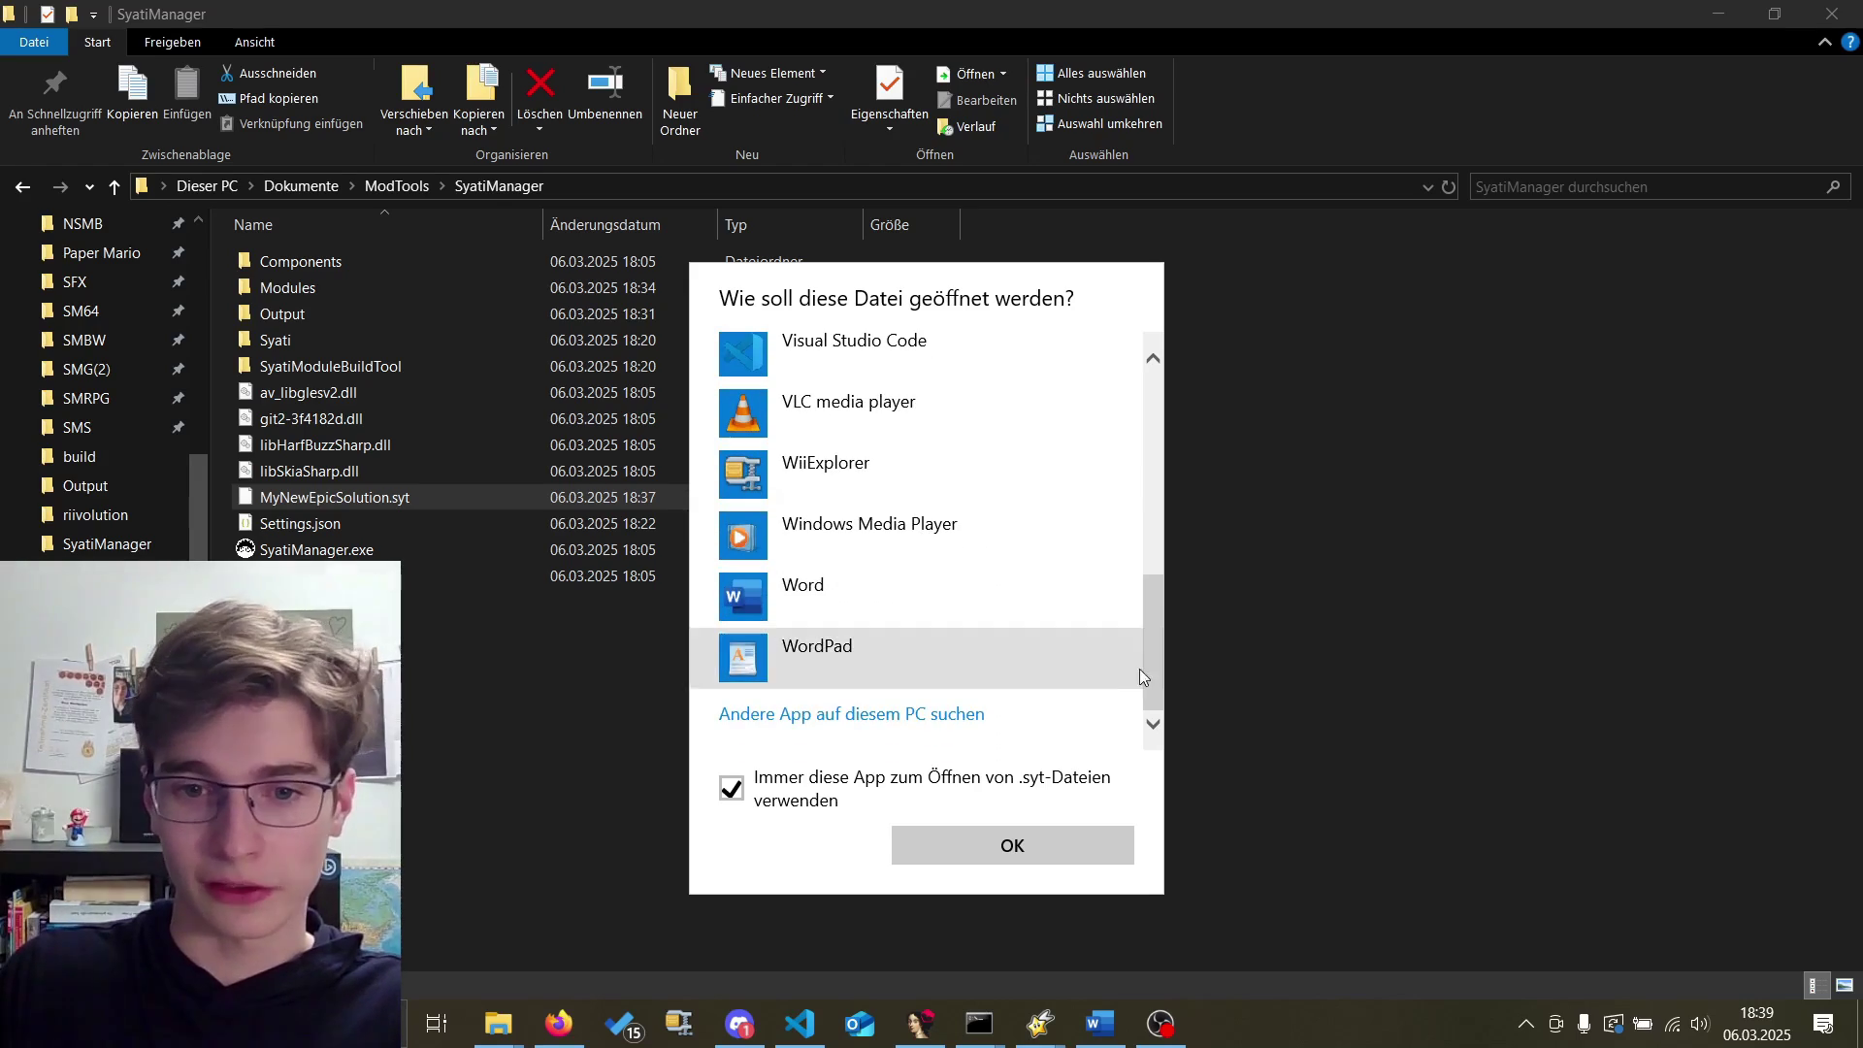
{"action": "left_click", "coordinate": [936, 715]}
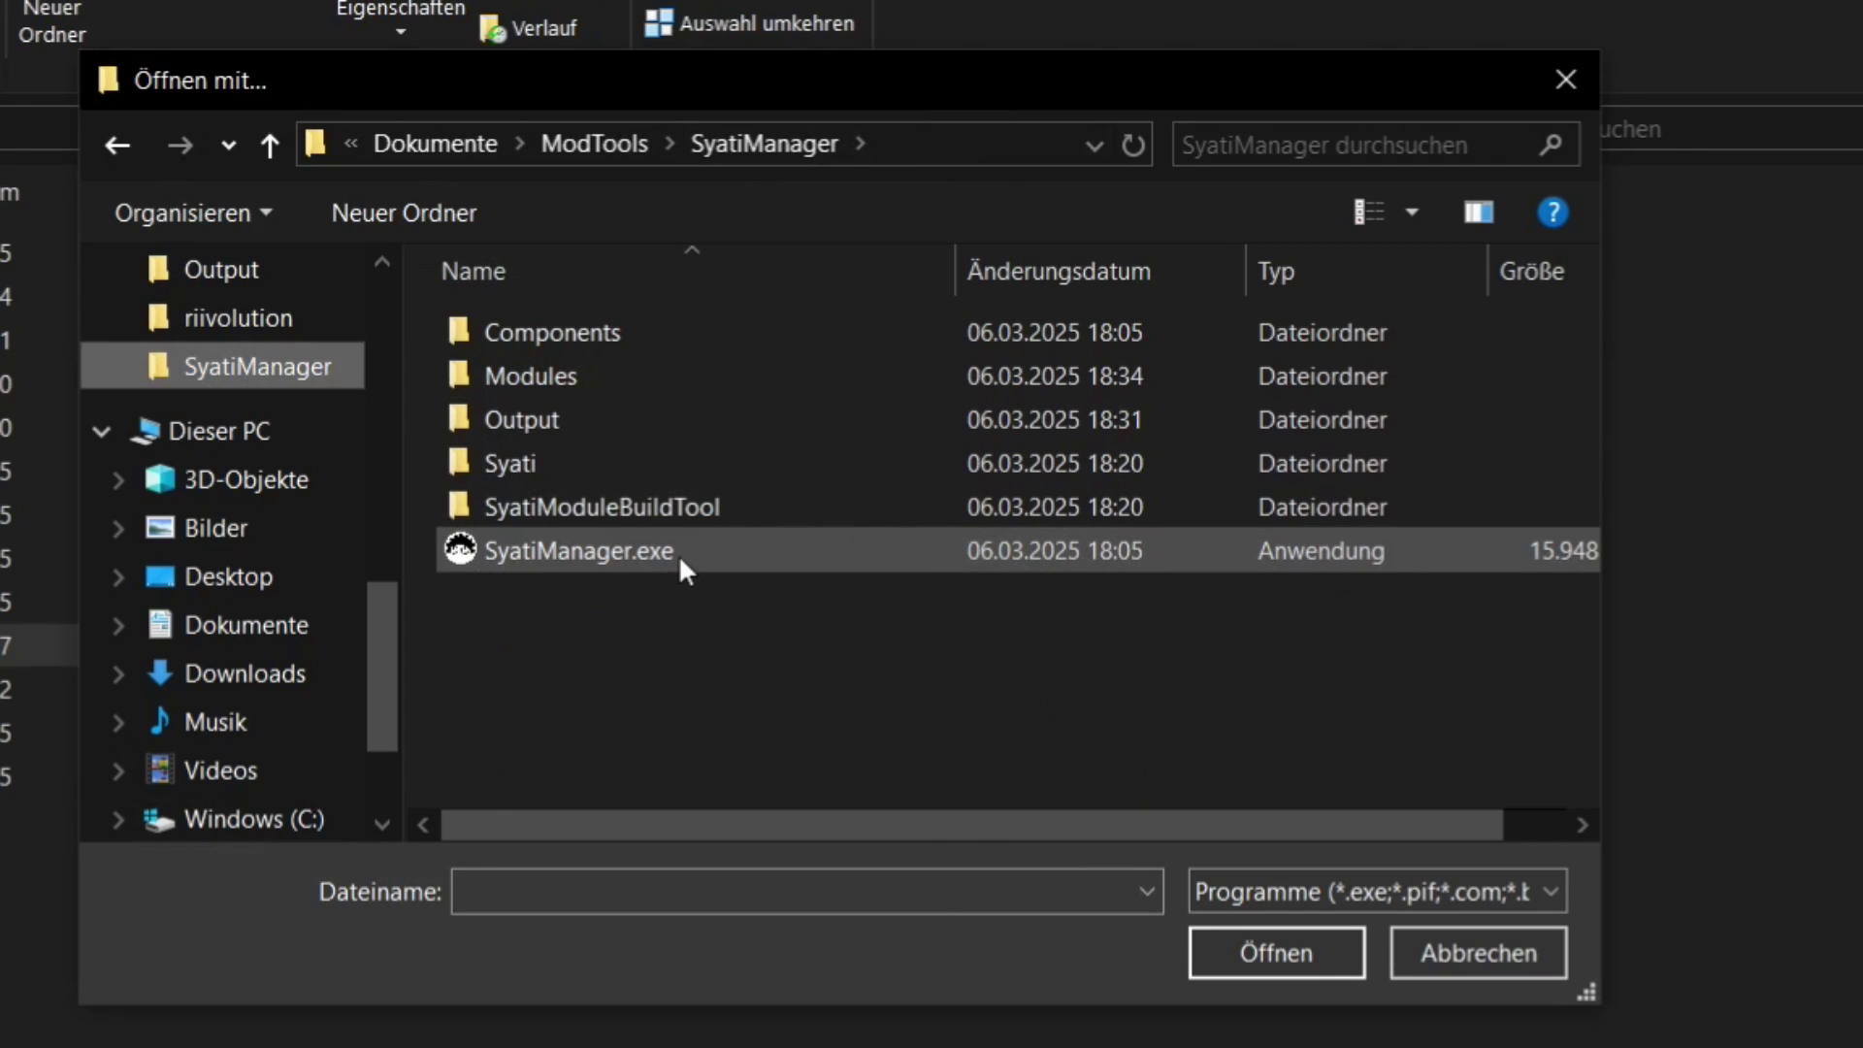
{"action": "double_click", "coordinate": [680, 558]}
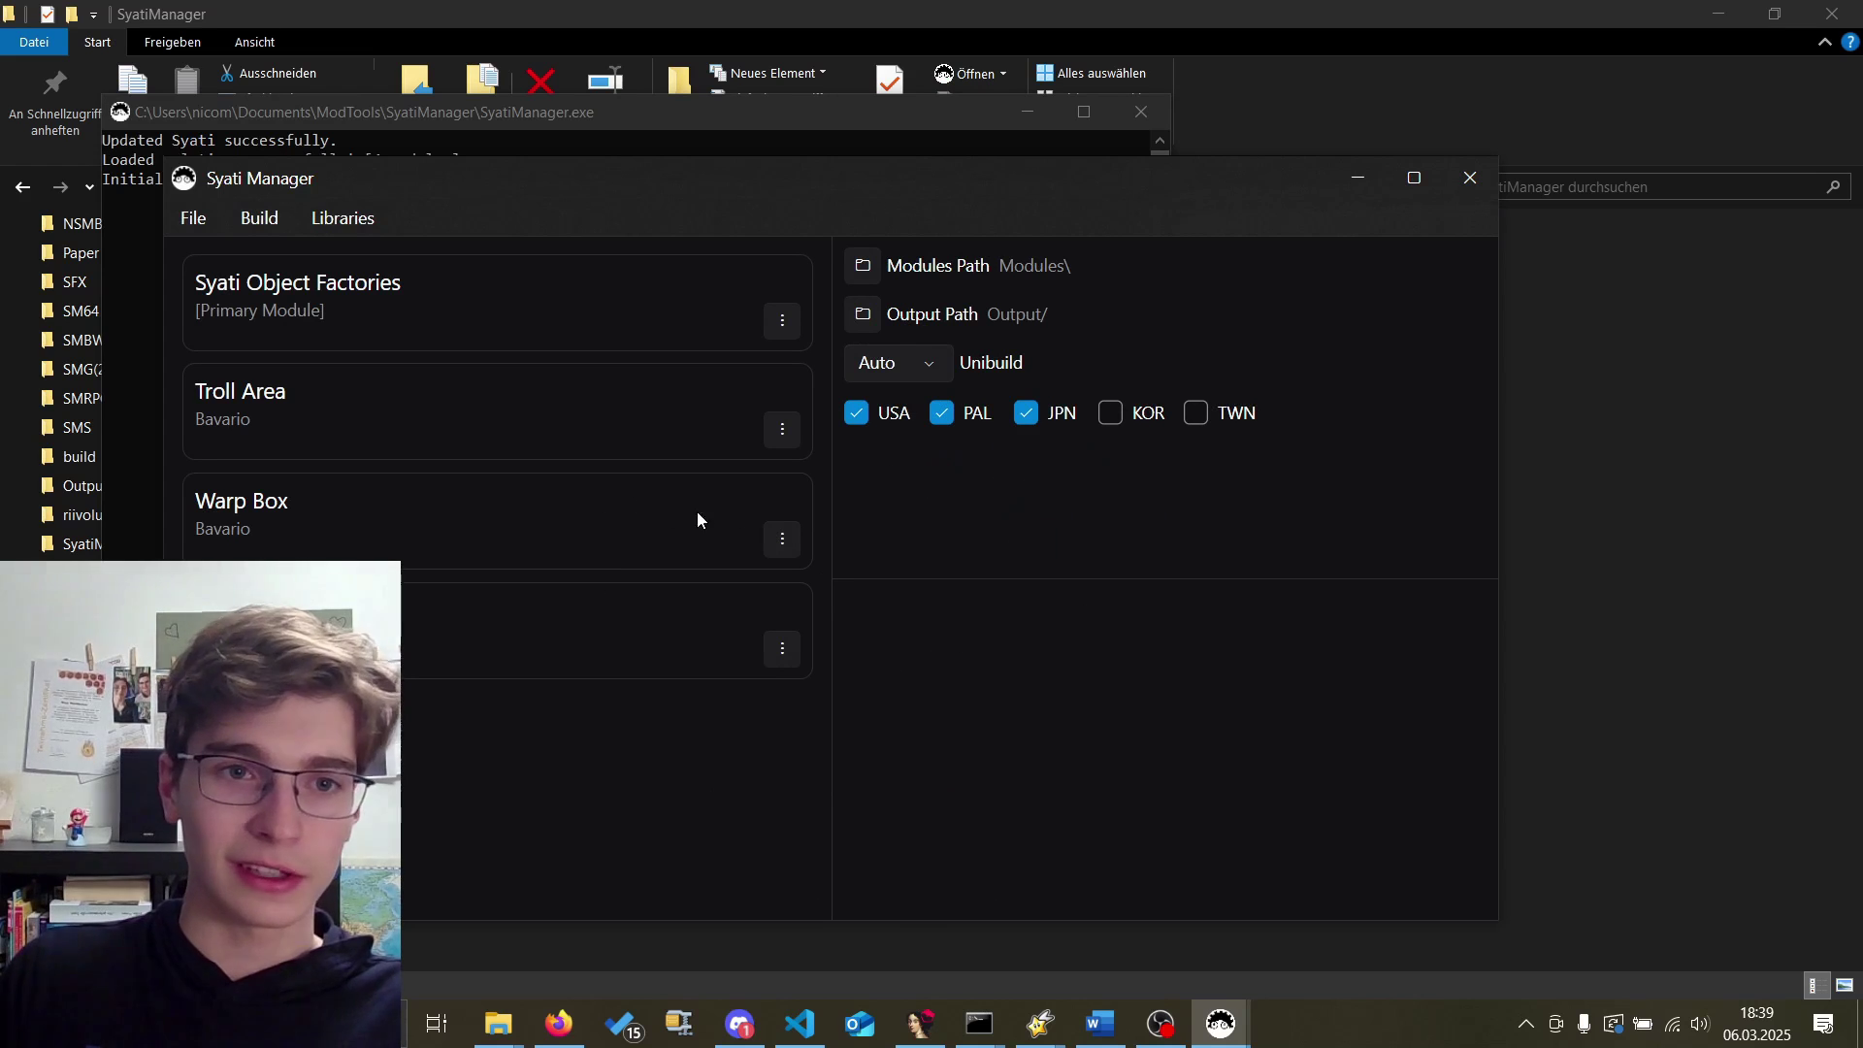
Close Syati Manager, open the SYT solution file stored in the Dokumente folder and maximize its window.
{"action": "left_click", "coordinate": [1470, 179]}
{"action": "left_click", "coordinate": [305, 194]}
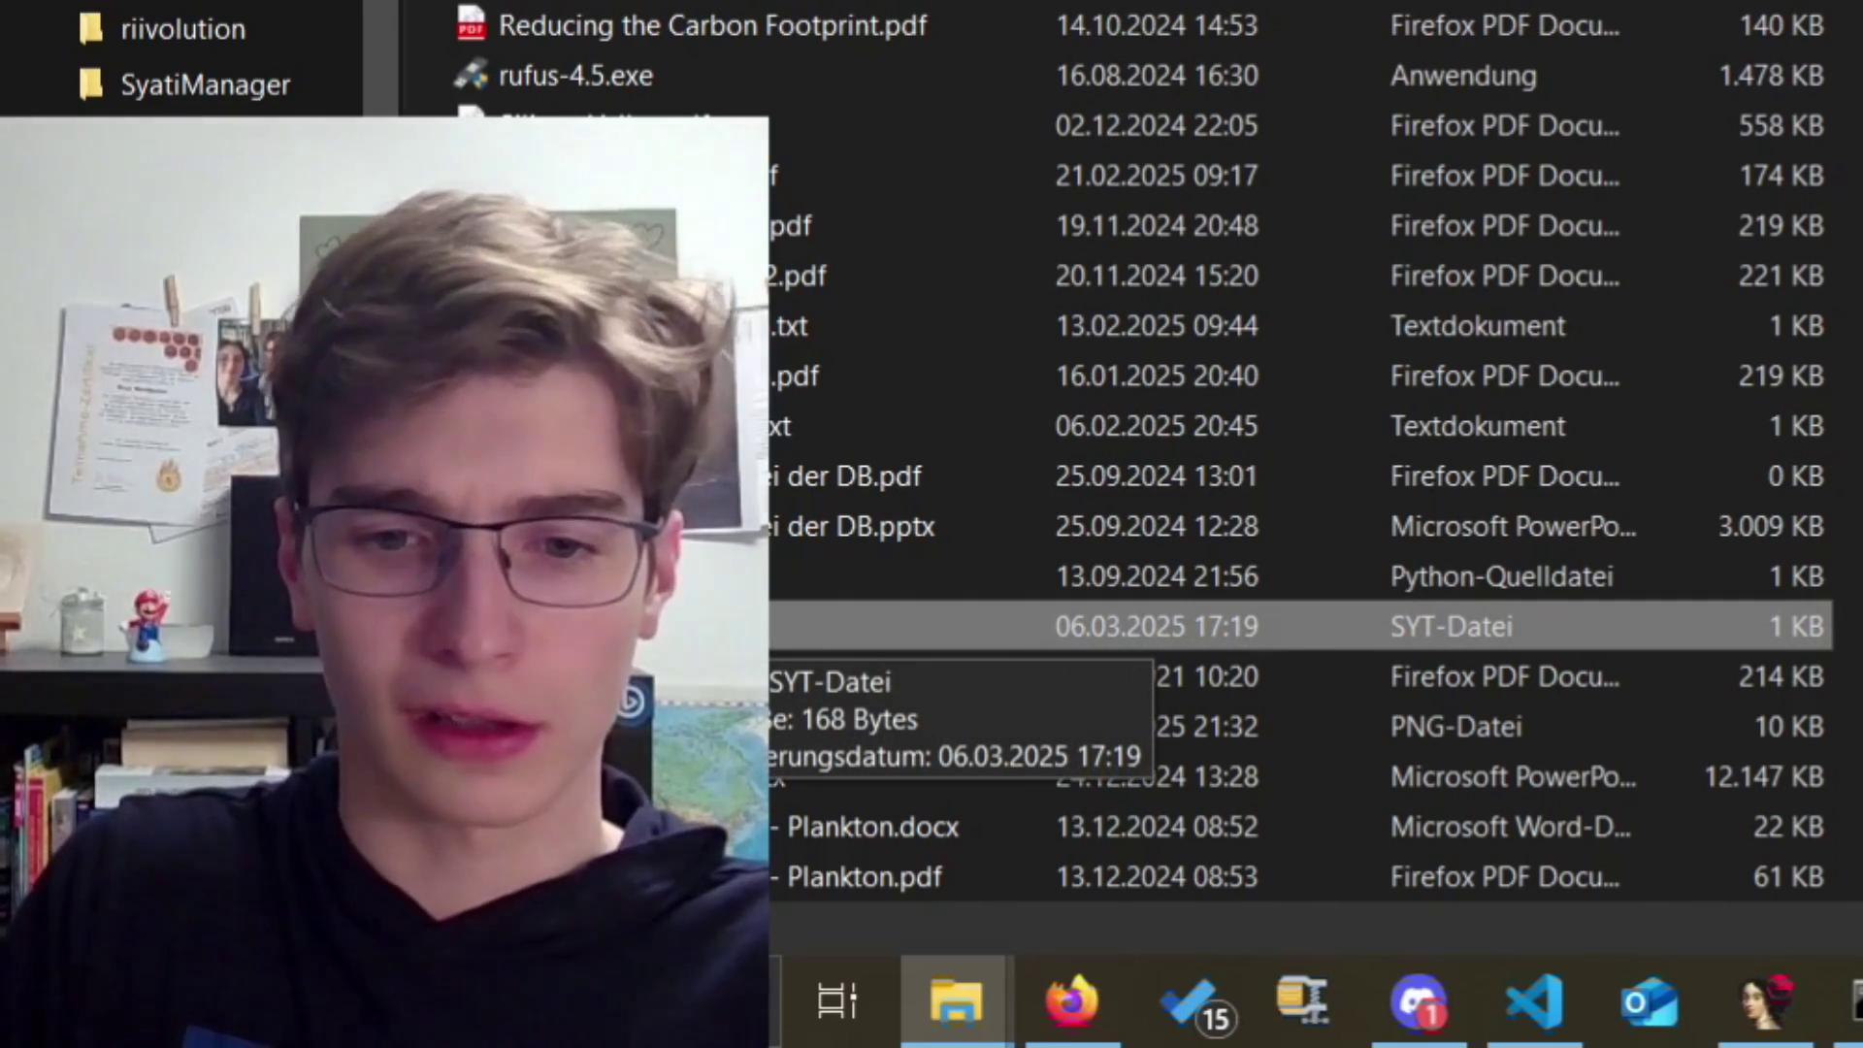
{"action": "key", "text": "Return"}
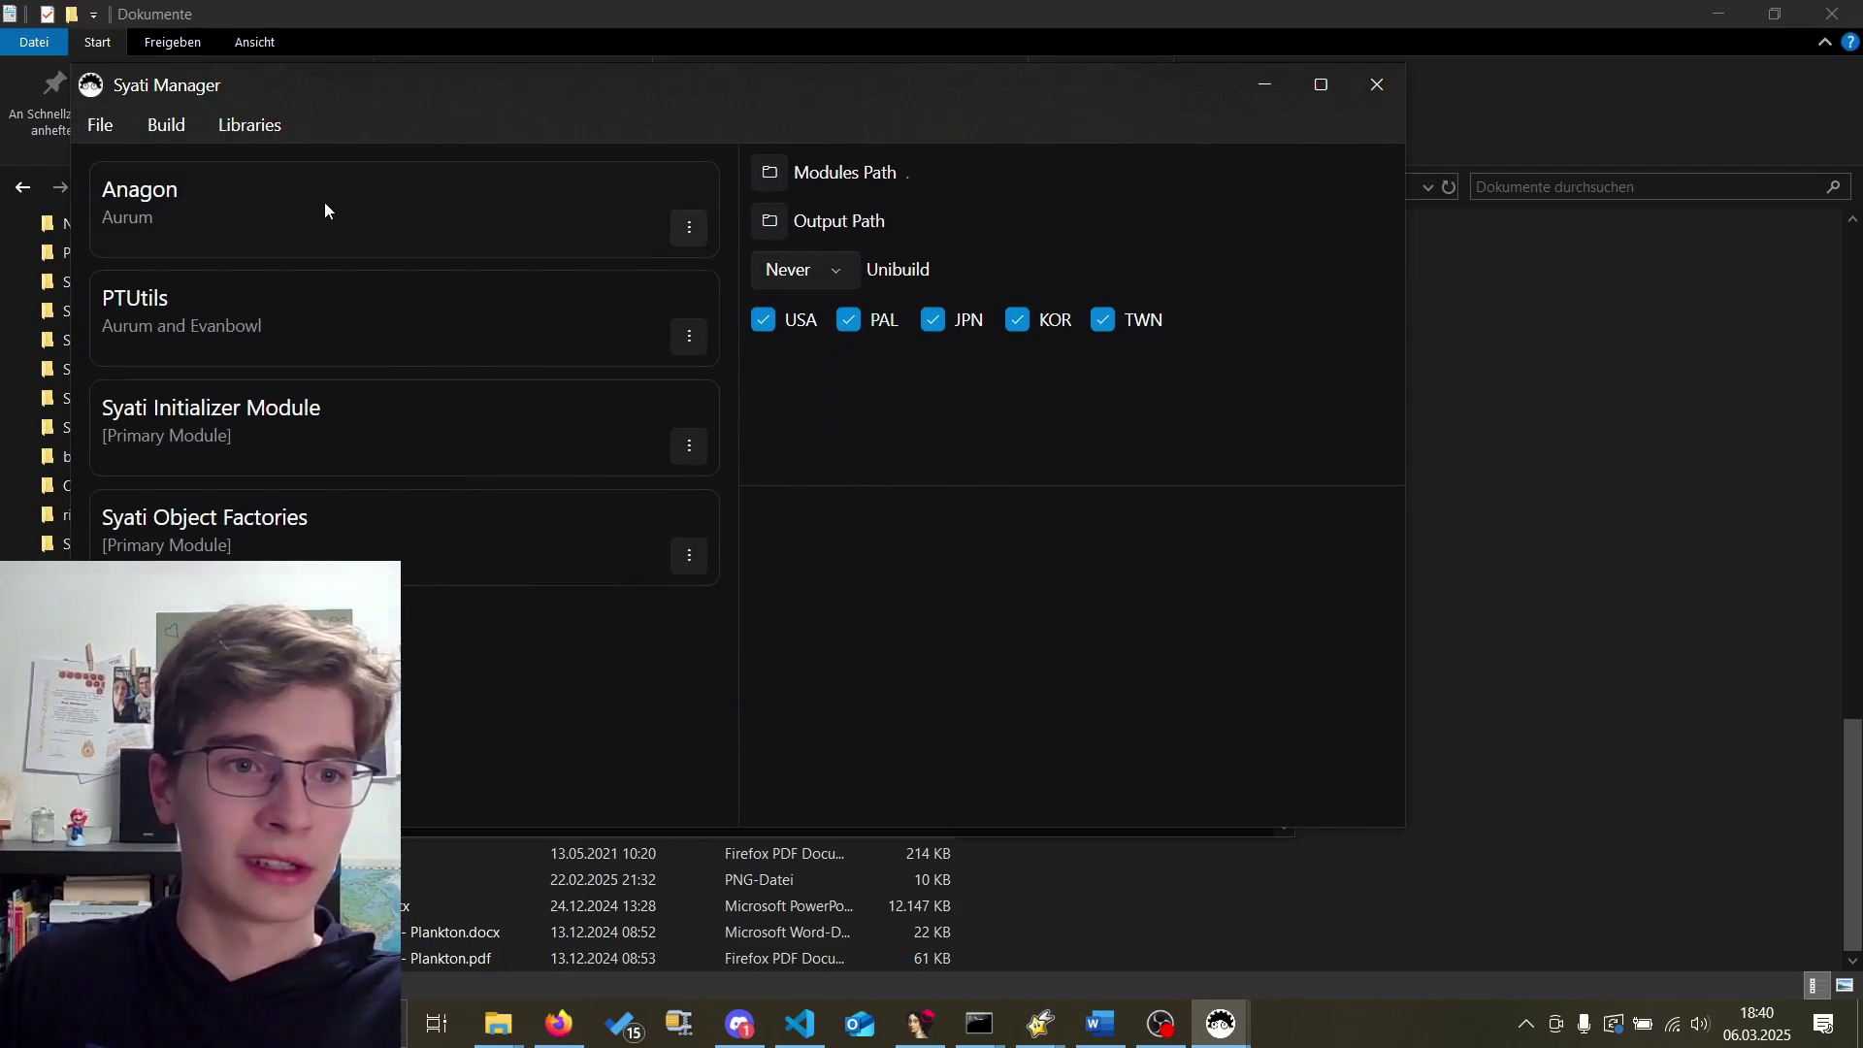
{"action": "left_click", "coordinate": [1322, 83]}
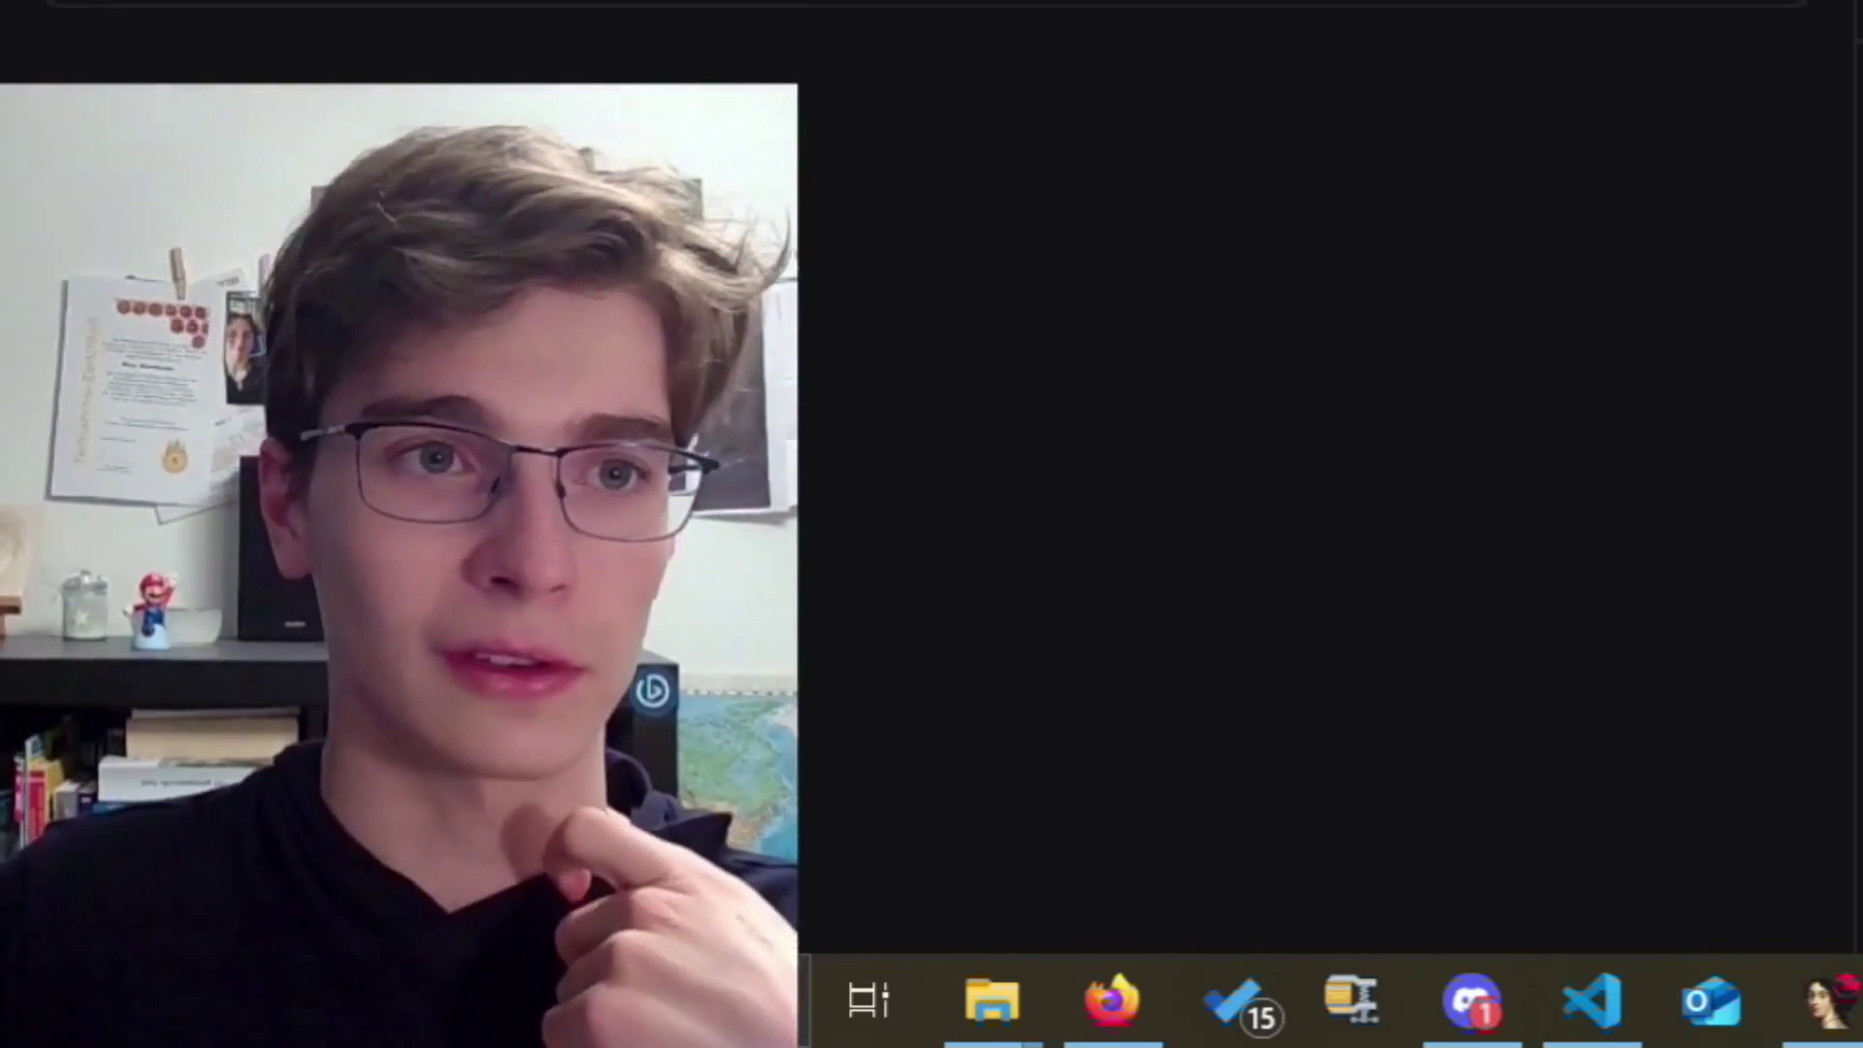
{"action": "left_click", "coordinate": [96, 61]}
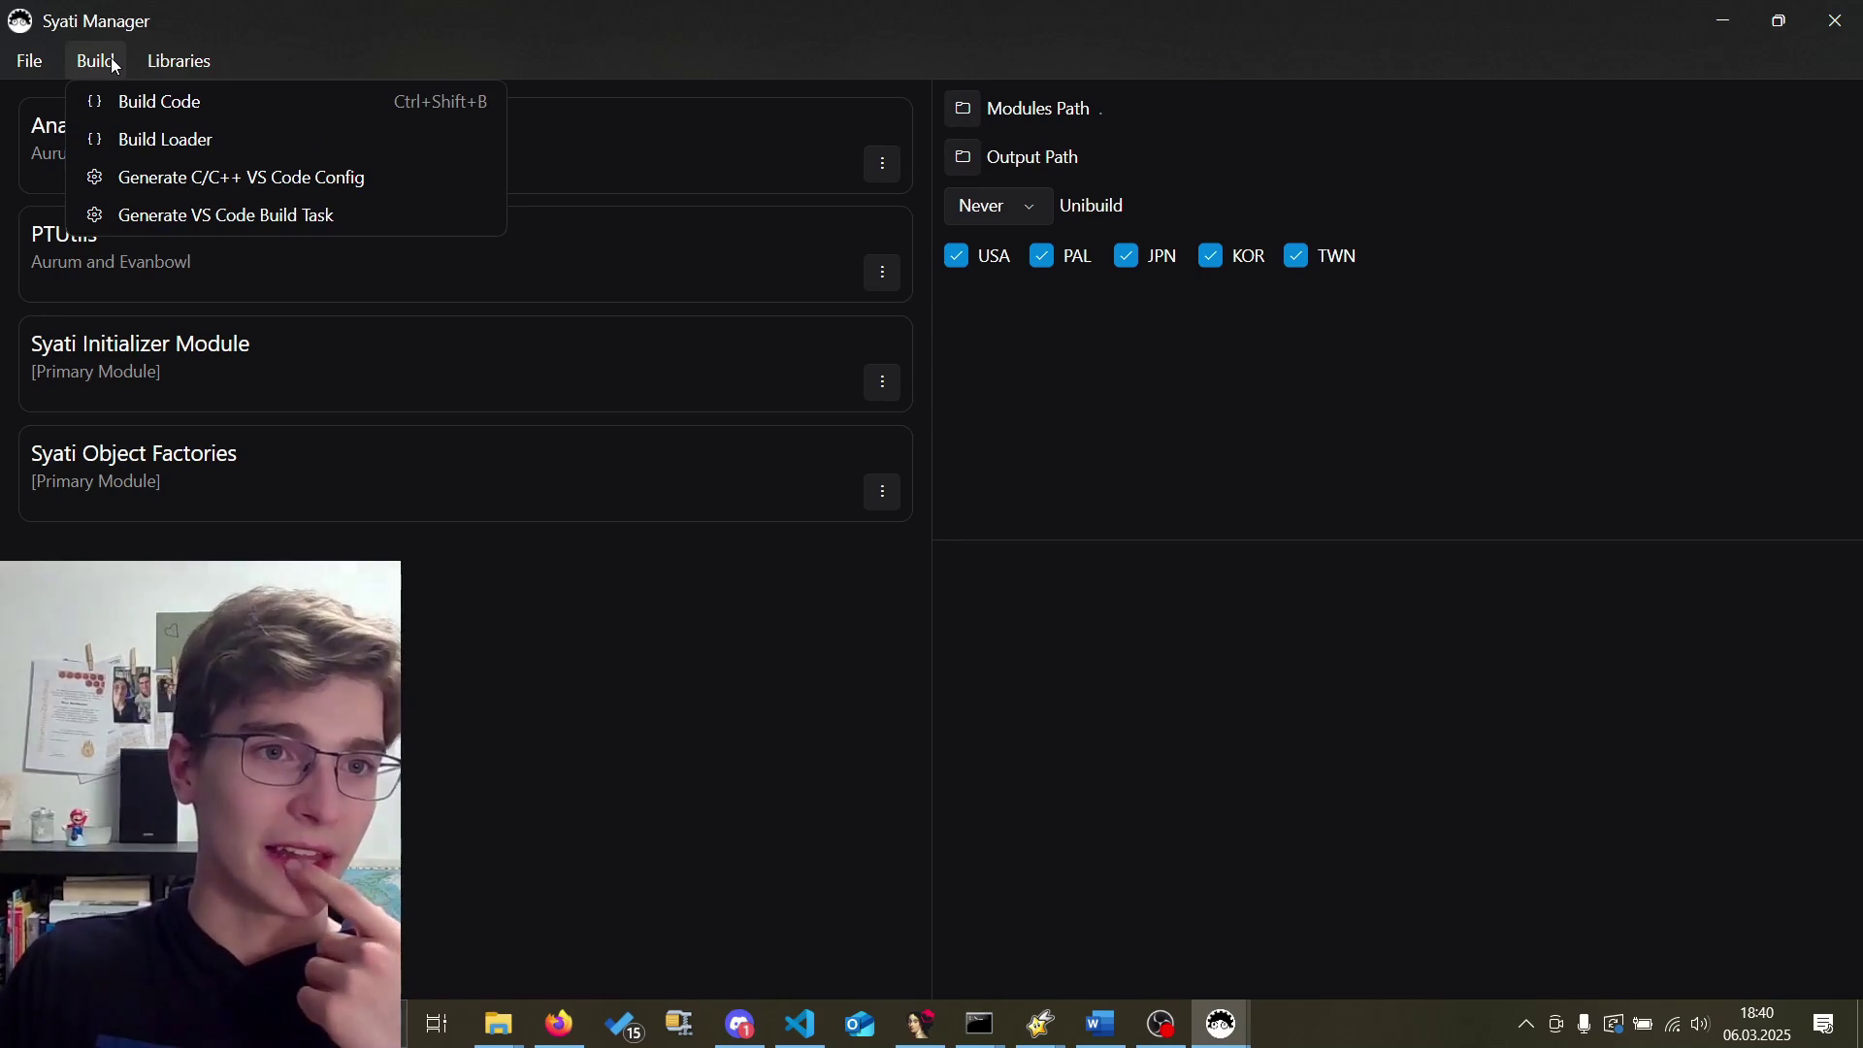
{"action": "left_click", "coordinate": [42, 61]}
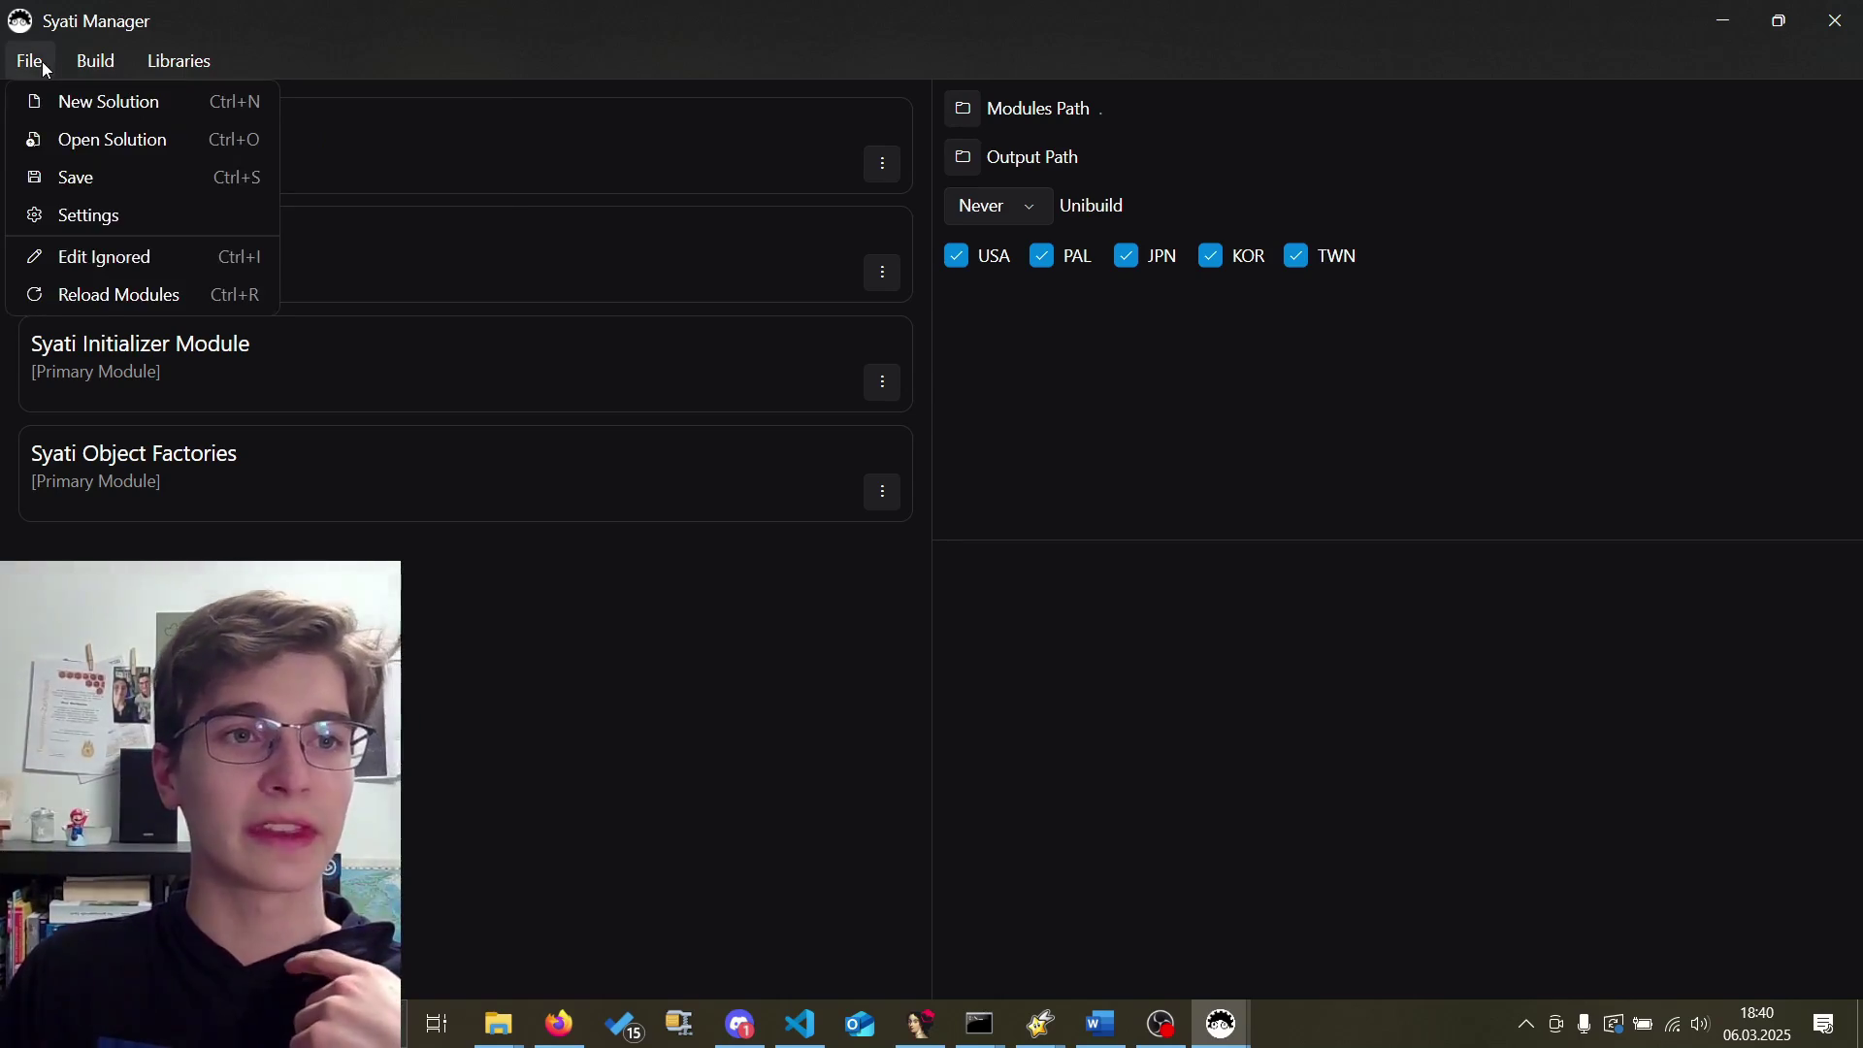
{"action": "left_click", "coordinate": [77, 61]}
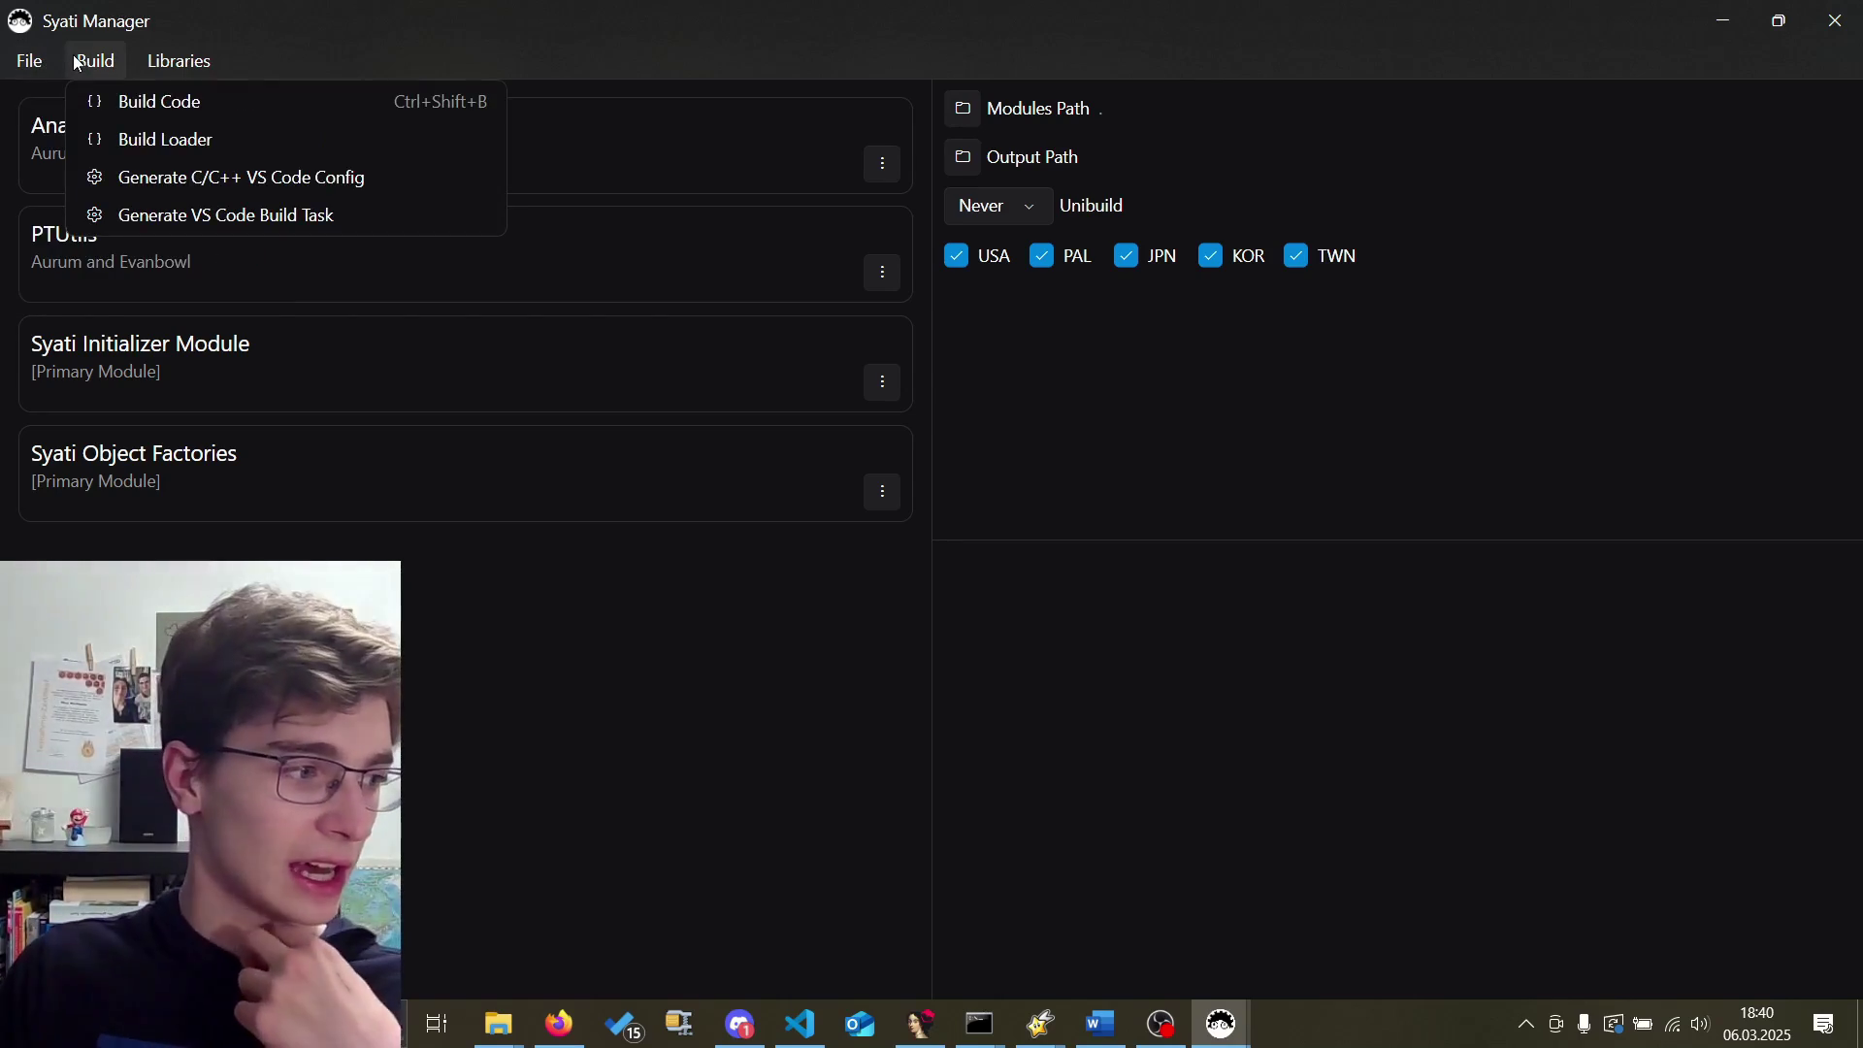